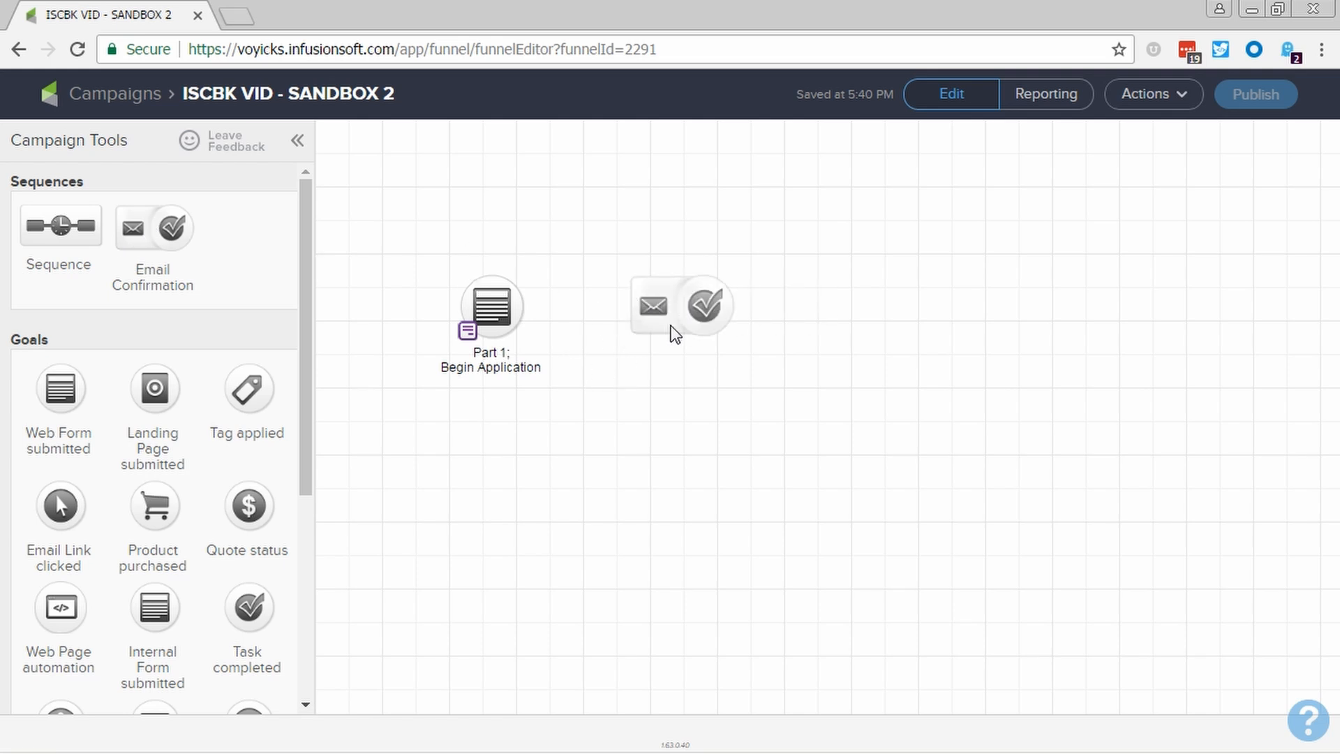
Connect the Part 1 web form to the email confirmation, and add a sequence named "Complete Application" linked from Confirm Email
left_click_drag(523, 305, 631, 312)
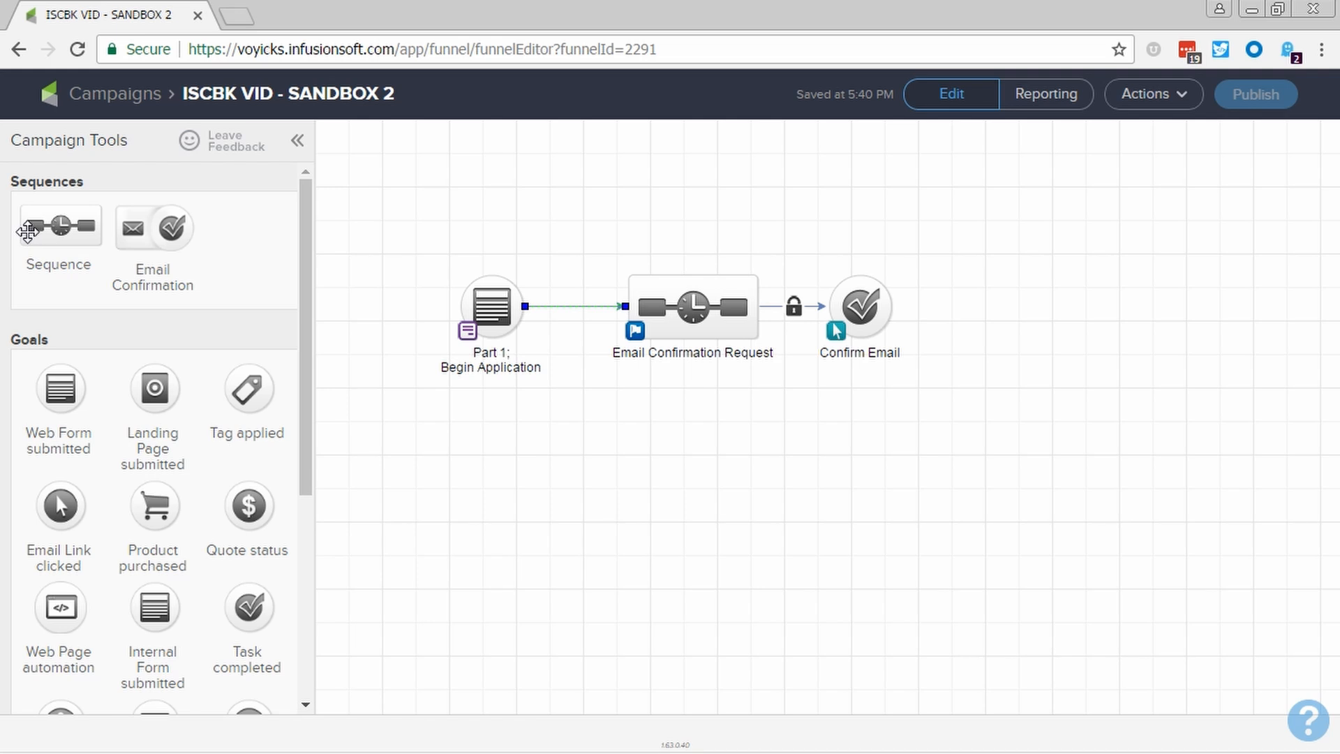
left_click_drag(28, 231, 991, 290)
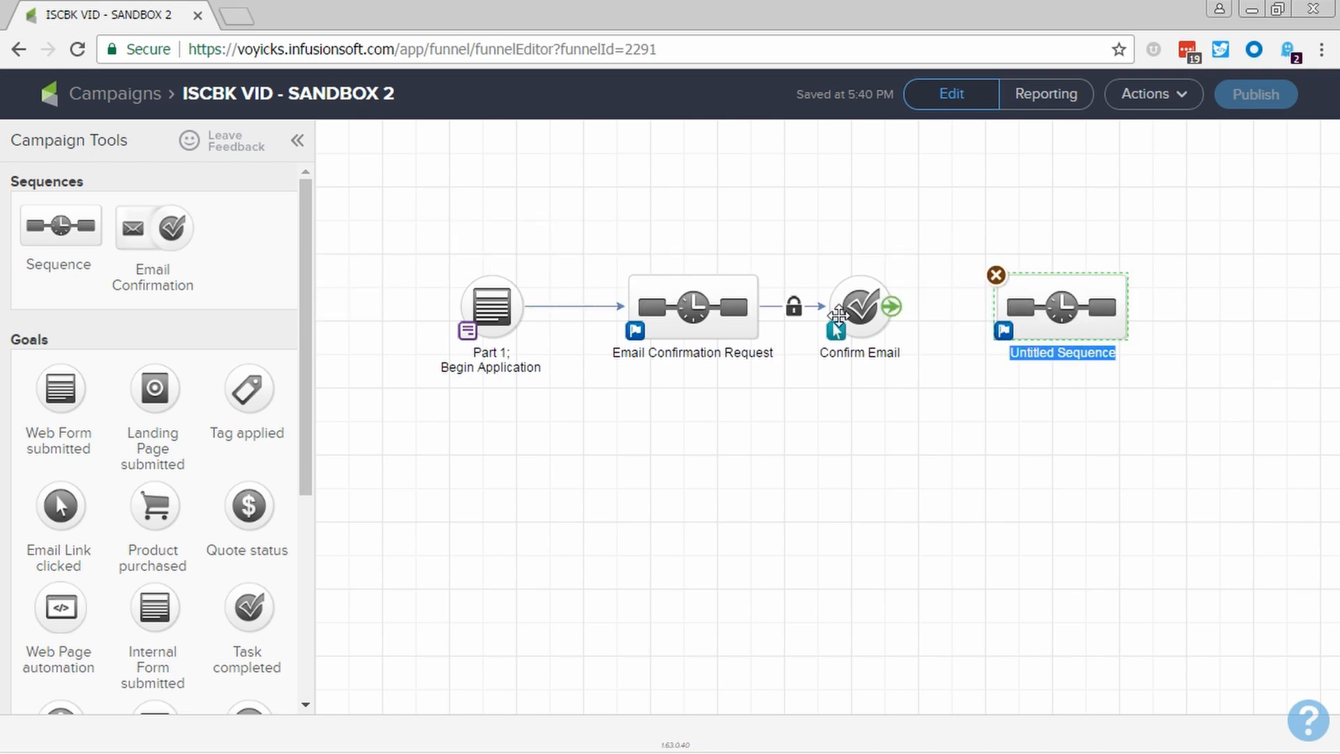
type("Complete Appl")
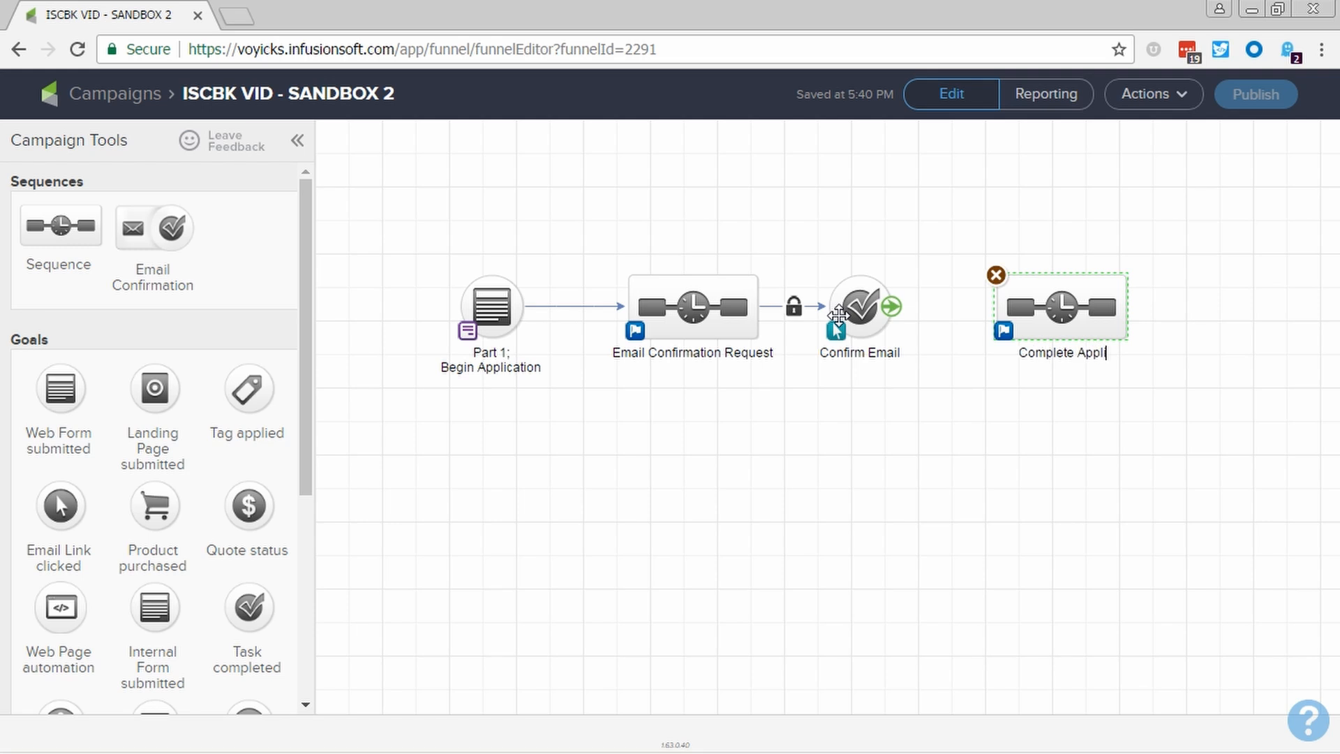
type("ication")
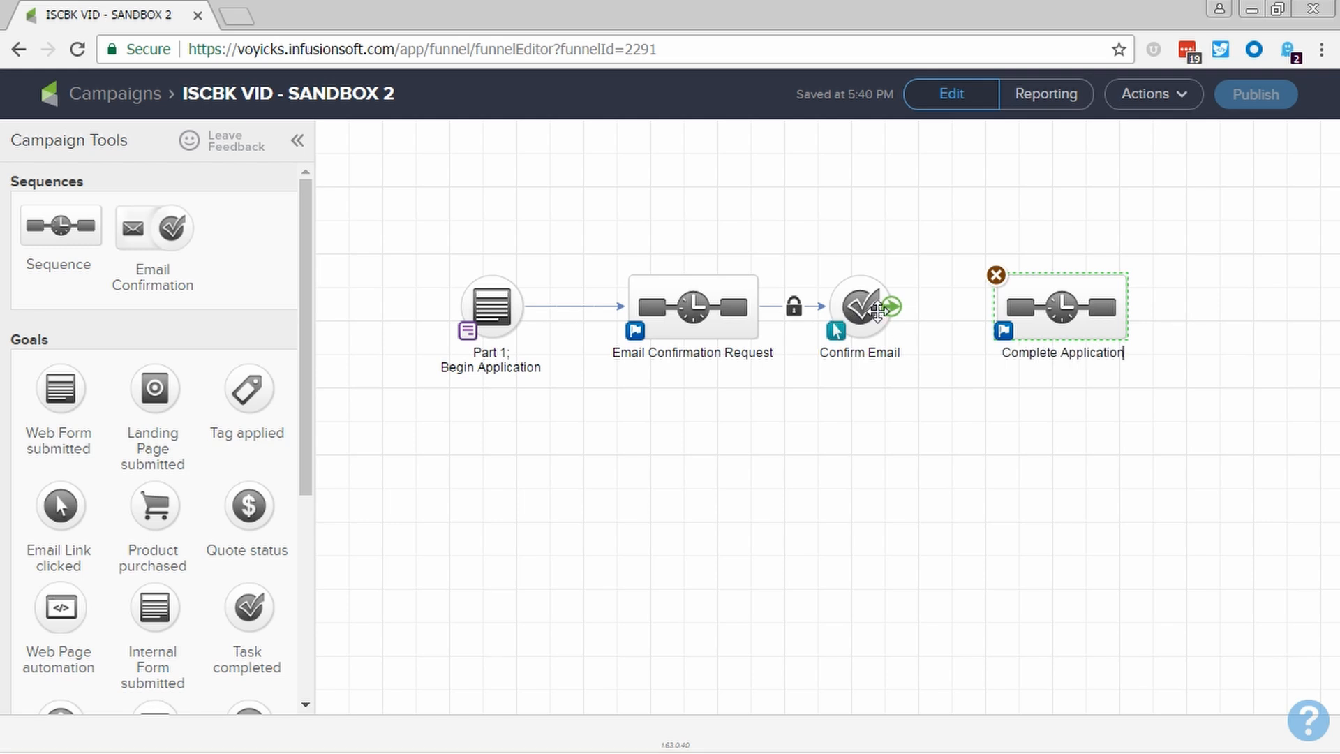
left_click_drag(891, 305, 1047, 311)
Add a Landing Page submitted goal named "Part 2: Finish Application", link it from Complete Application, and shift both closer to Confirm Email
mouse_move(1032, 443)
left_mouse_down()
mouse_move(885, 454)
mouse_move(800, 431)
left_mouse_up()
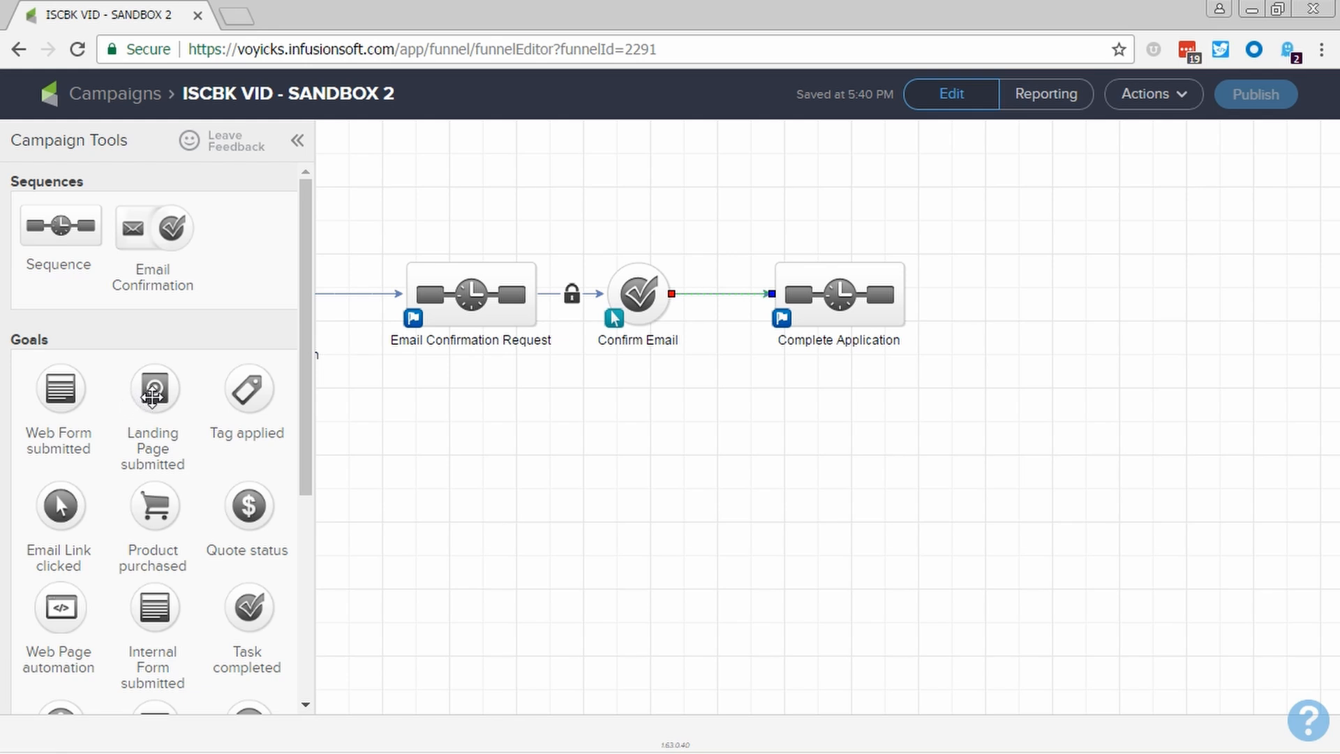
left_click_drag(154, 390, 1006, 284)
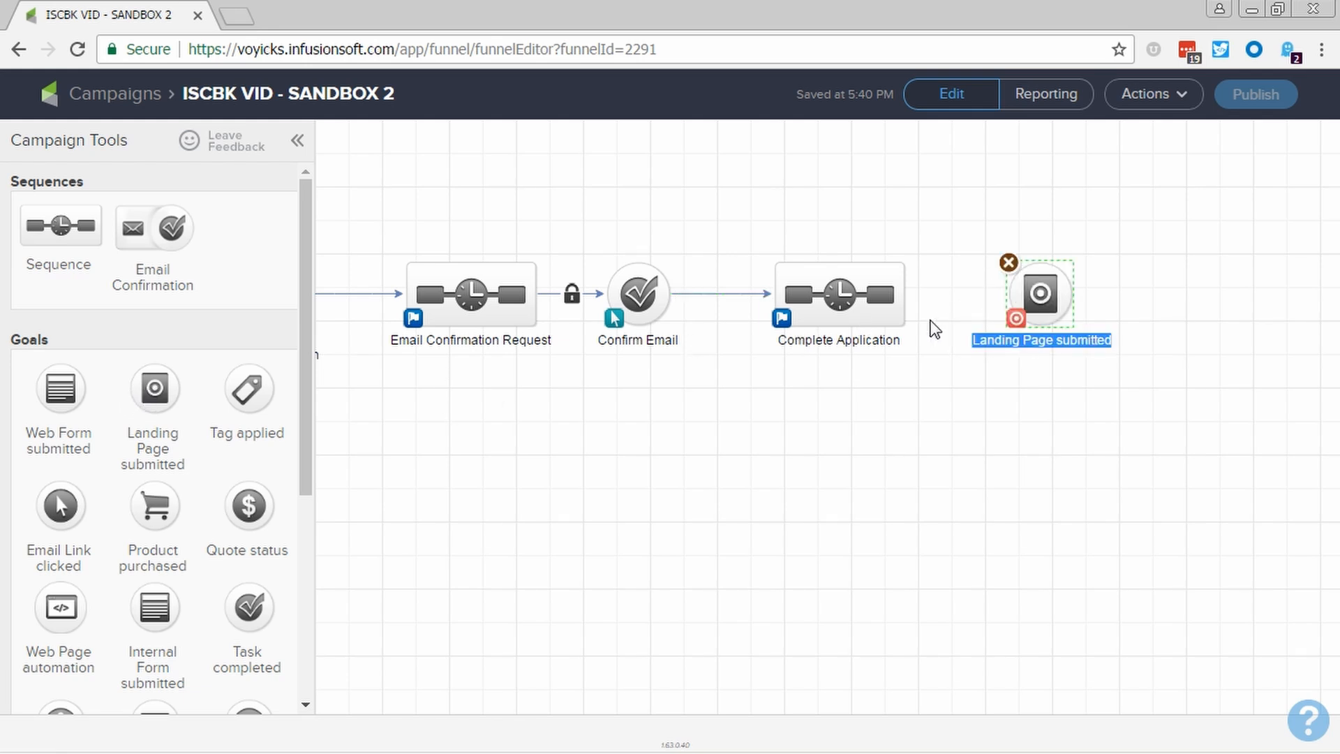
type("Part 2")
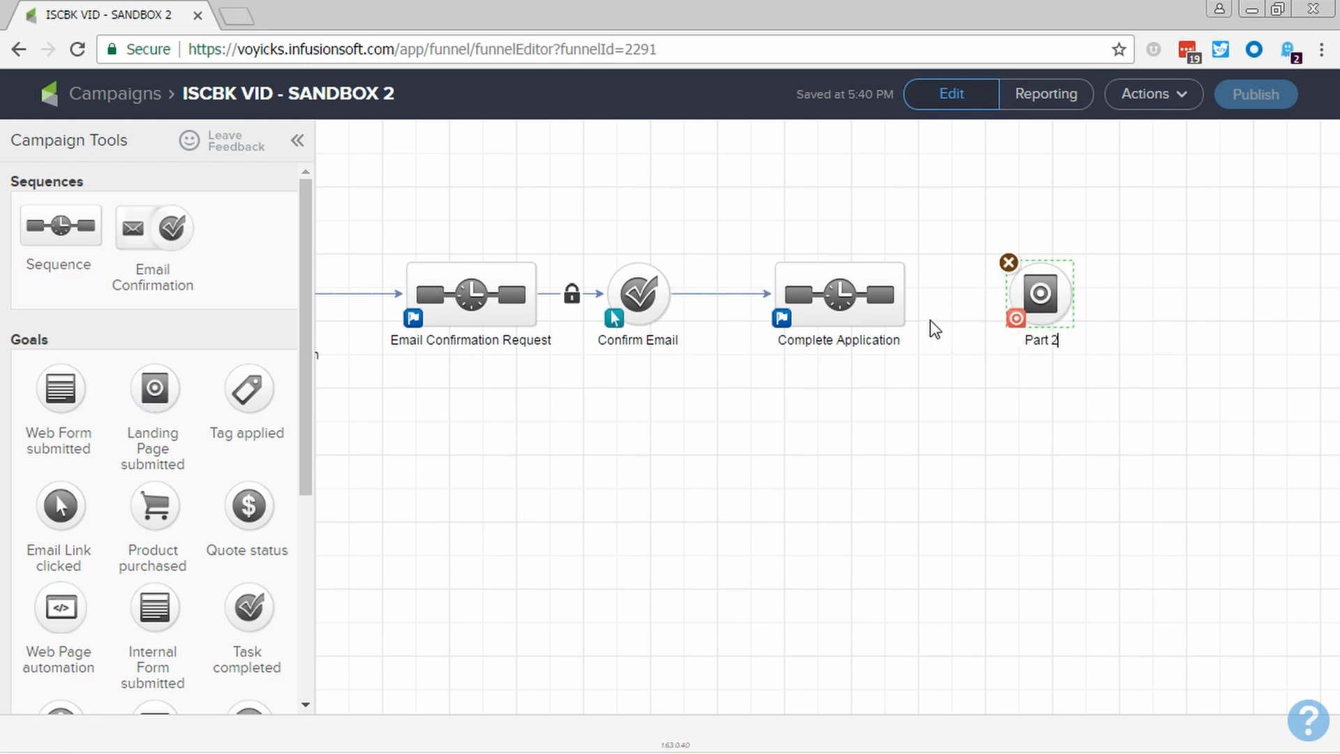
type(": Finish Application")
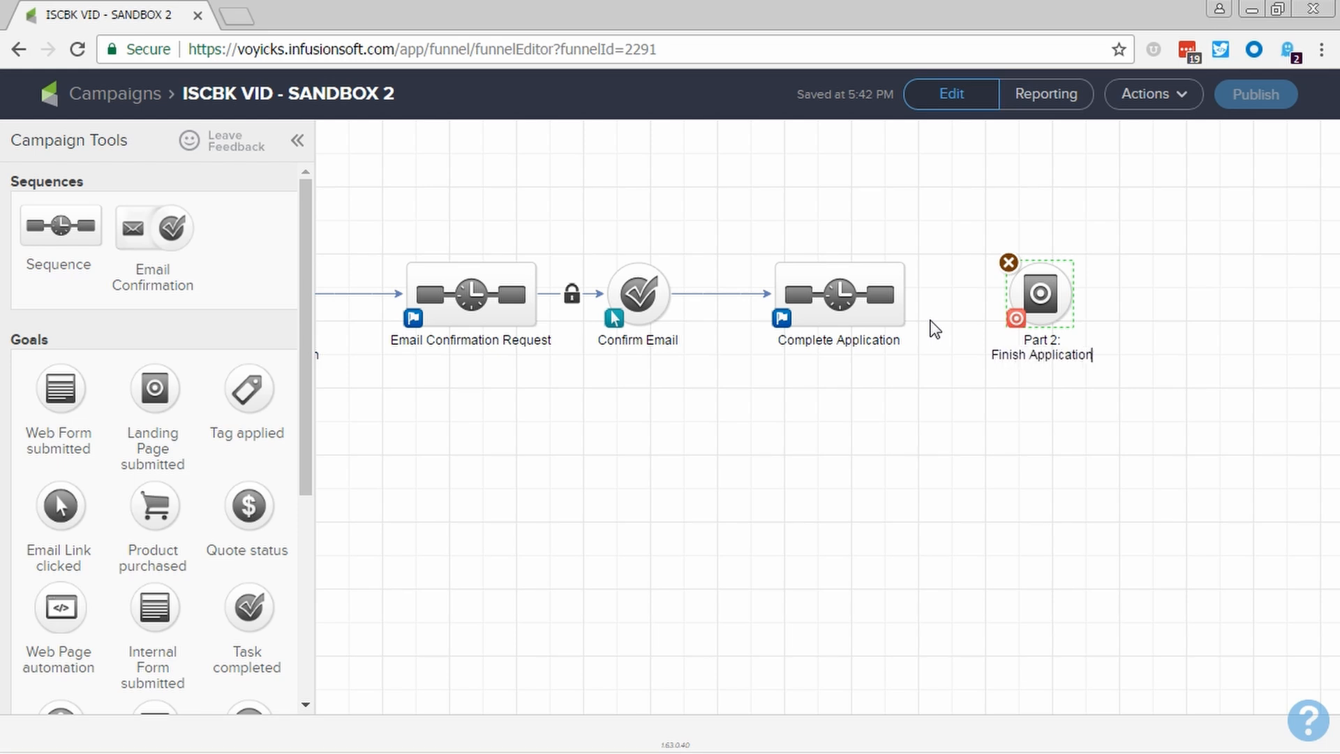
left_click(913, 375)
left_click_drag(905, 292, 1080, 292)
left_click_drag(1139, 391, 768, 217)
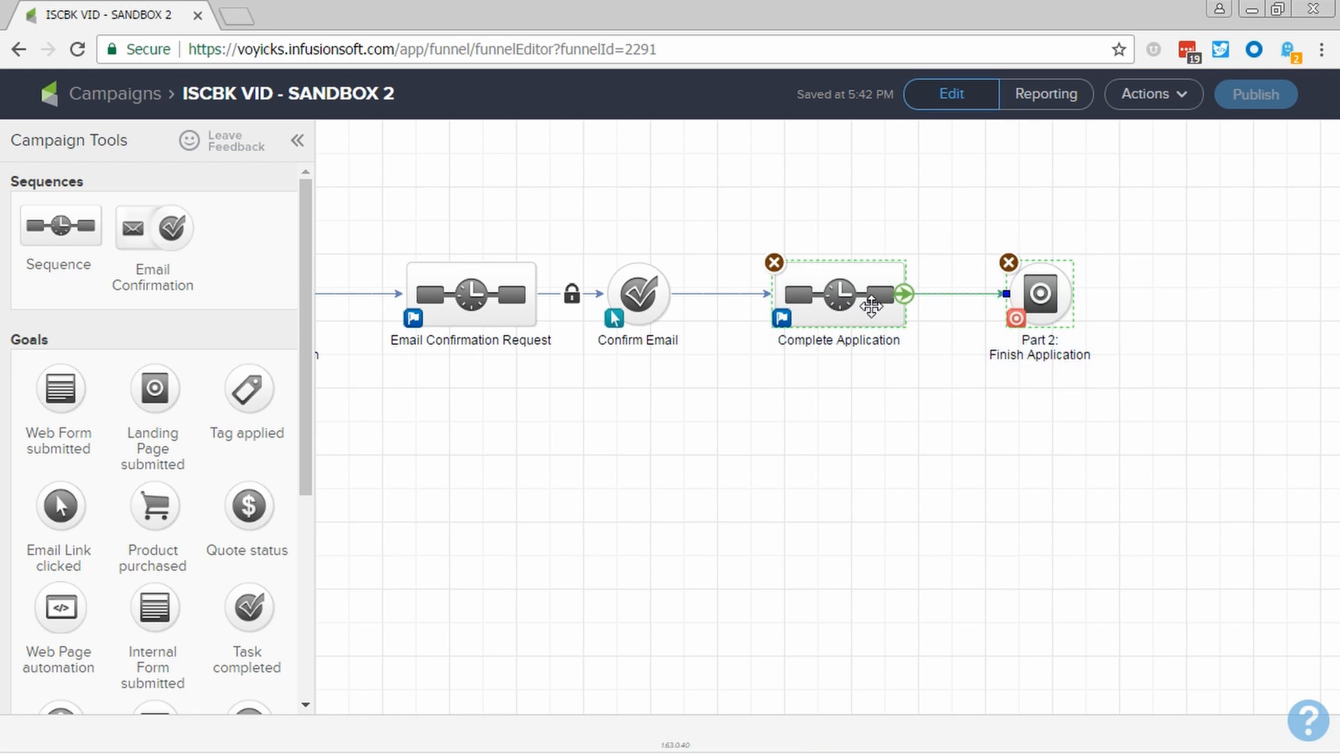
left_click_drag(838, 300, 805, 300)
Add a sequence named "Task to Contact New Applicant" and link it from the Part 2: Finish Application goal
left_click_drag(87, 234, 1116, 281)
type("Tas")
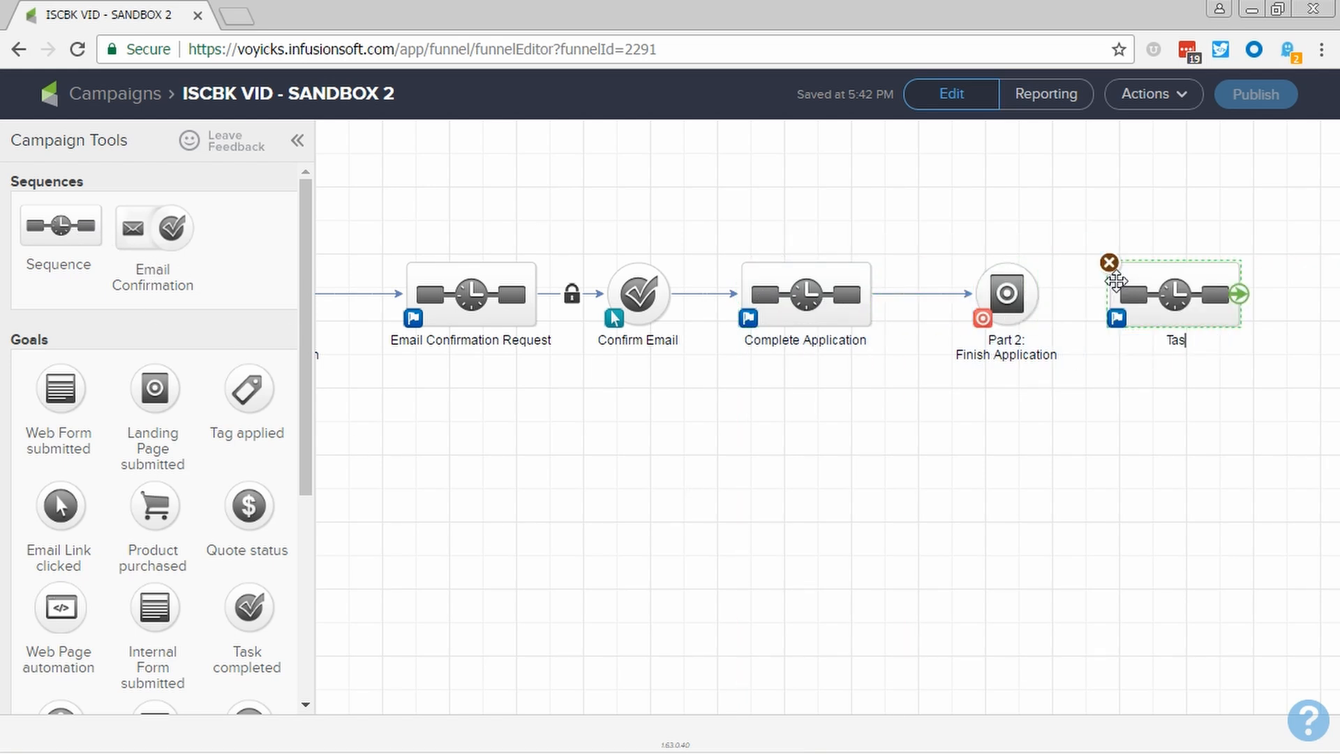
type("k to Contact New Applicant")
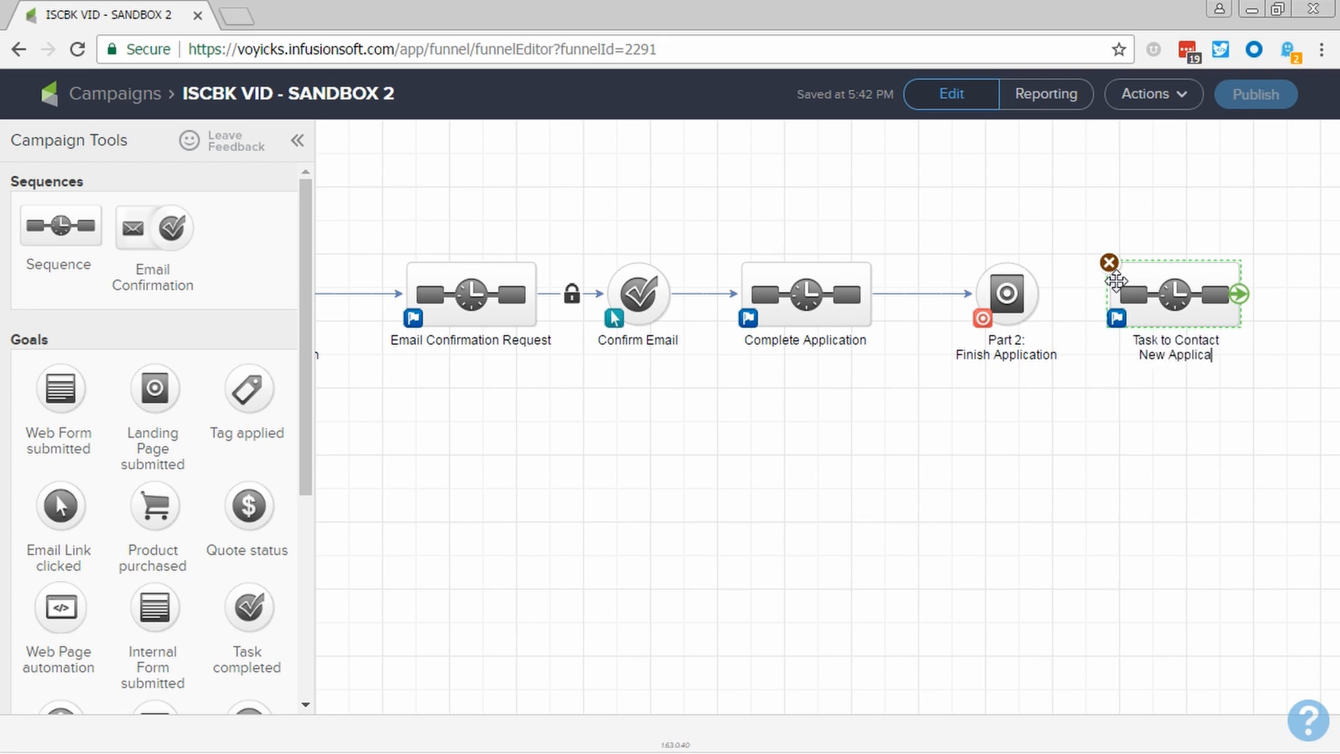
left_click(1053, 398)
left_click_drag(1040, 293, 1108, 294)
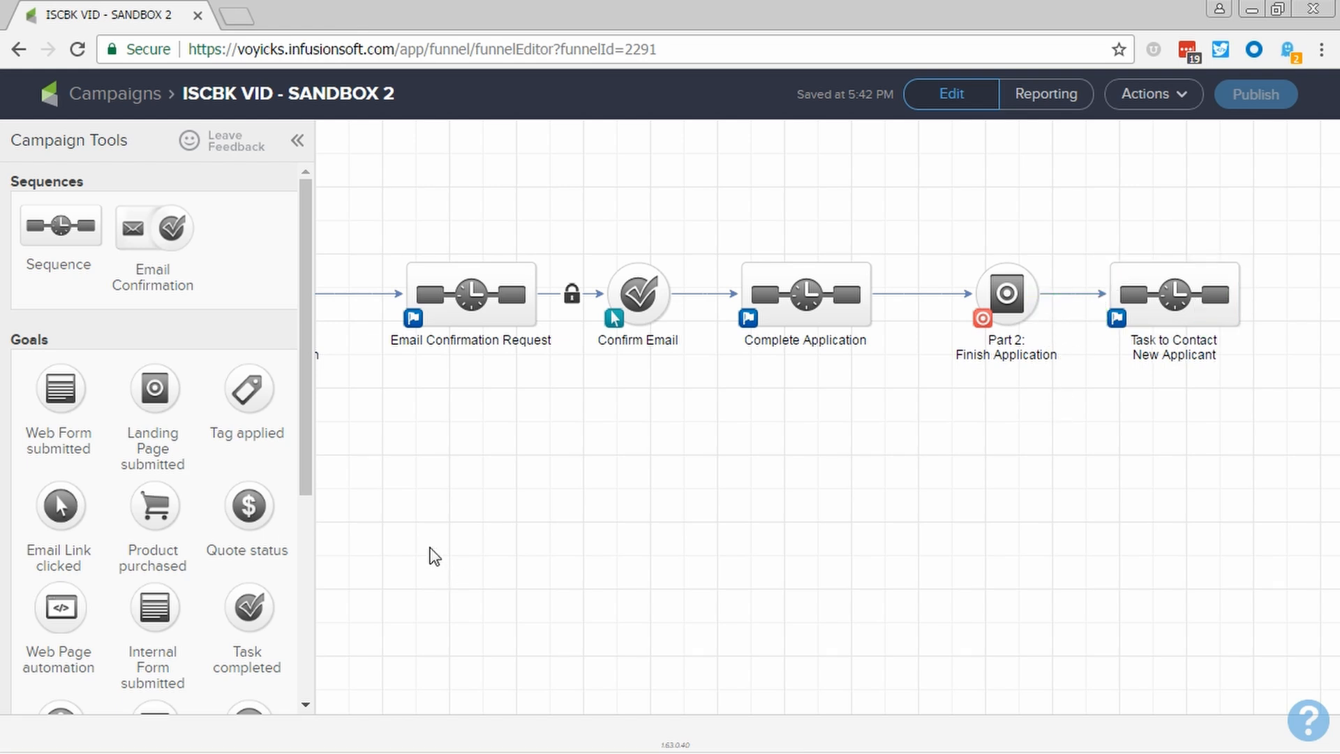
Inside the Task to Contact New Applicant sequence, add a Create Task step after Start, named "Task to Contact New Applicant"
left_click_drag(428, 553, 599, 559)
mouse_move(422, 305)
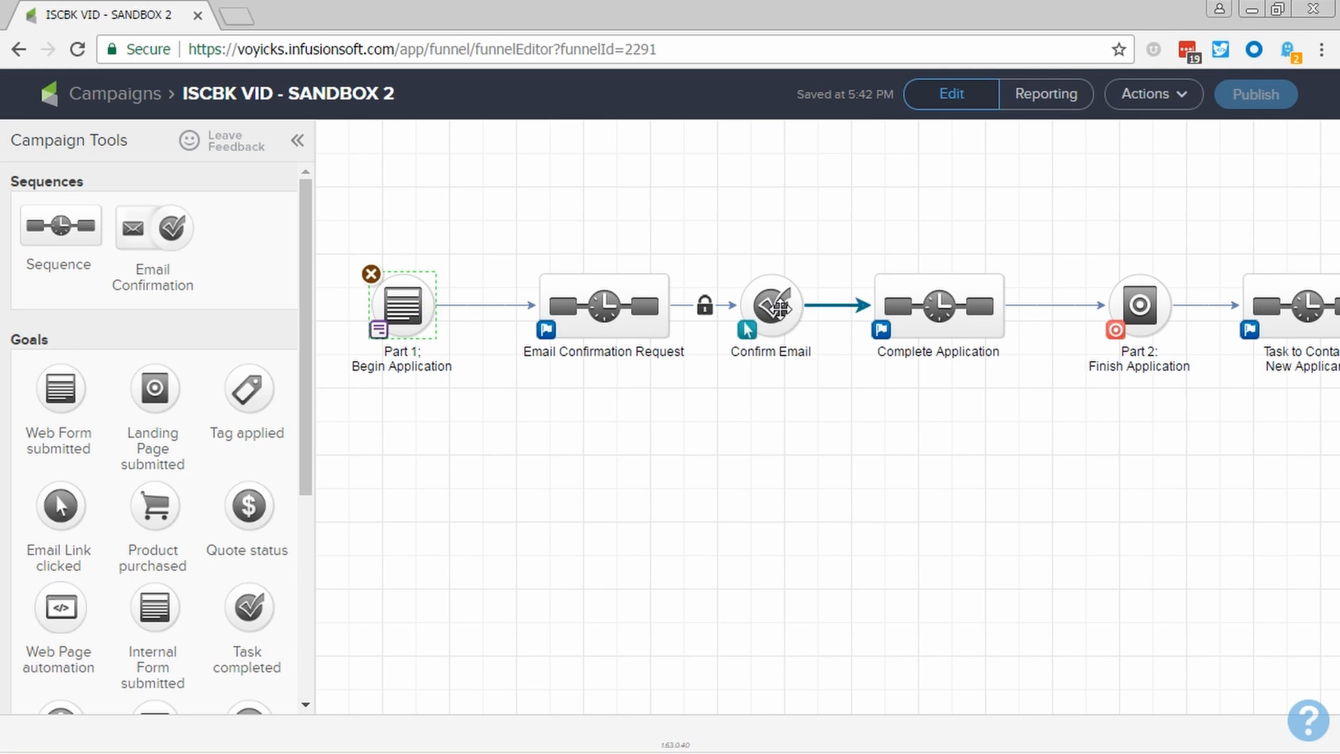
mouse_move(1121, 307)
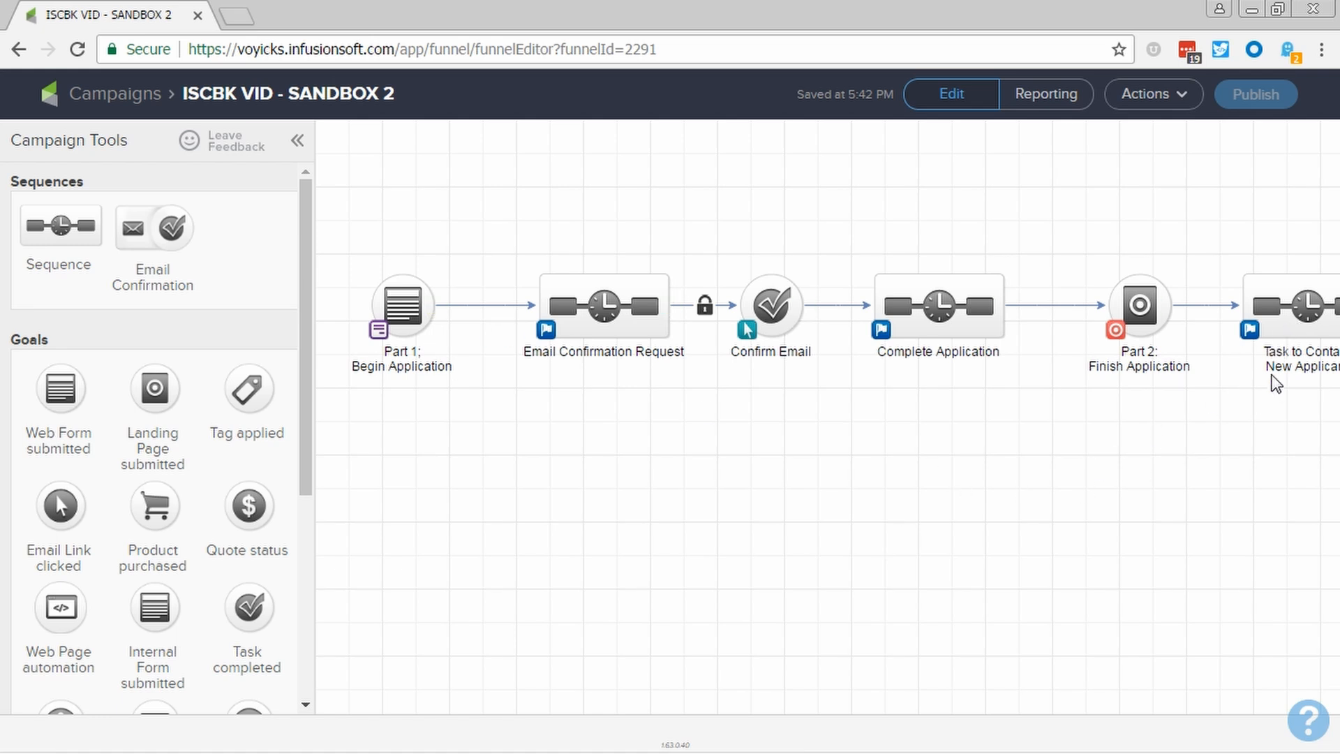
double_click(1290, 314)
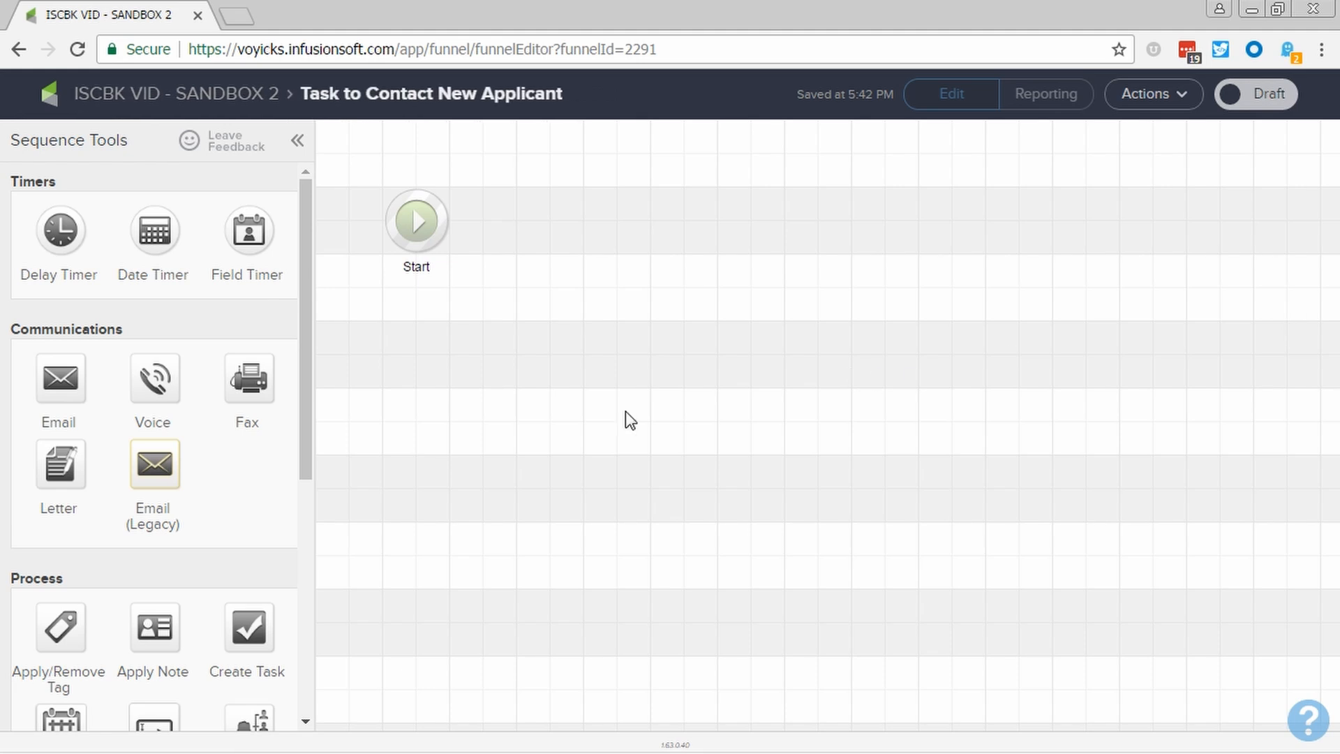
left_click_drag(242, 626, 525, 204)
type("Ta")
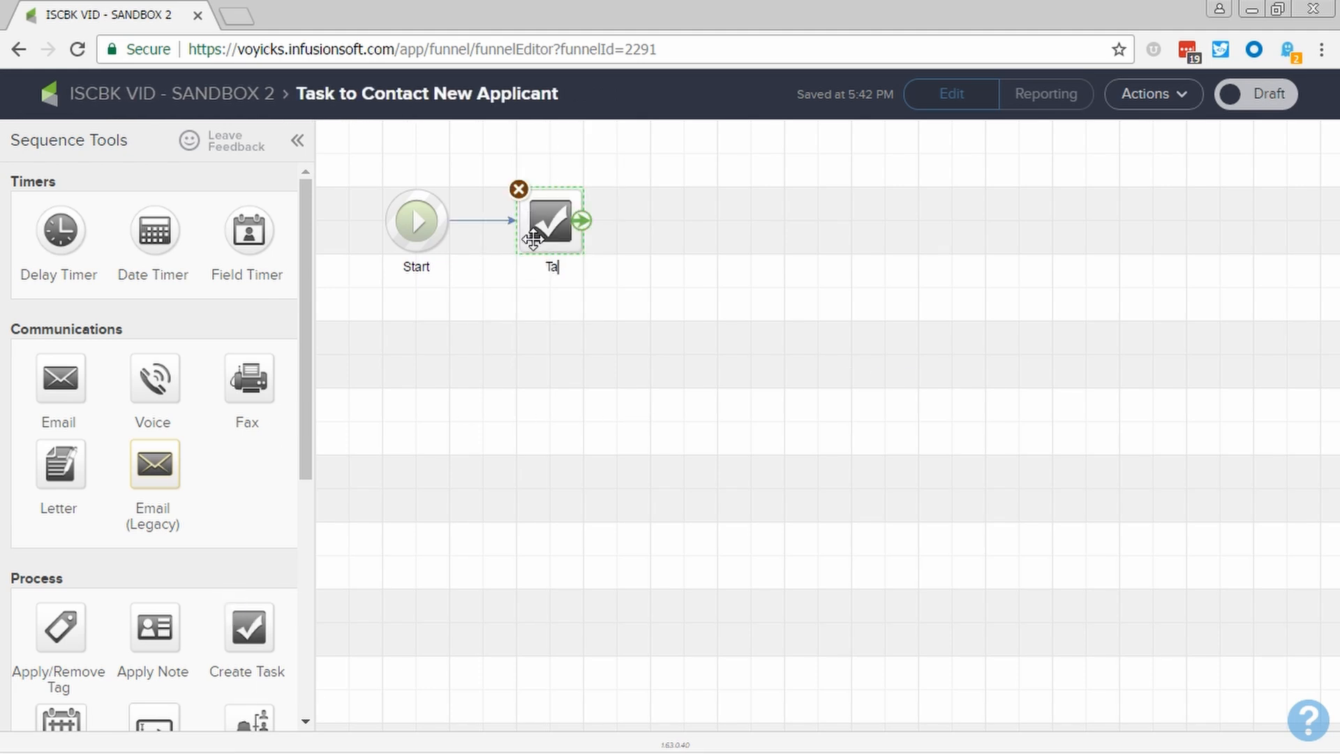
type("sk to Contact New Applican")
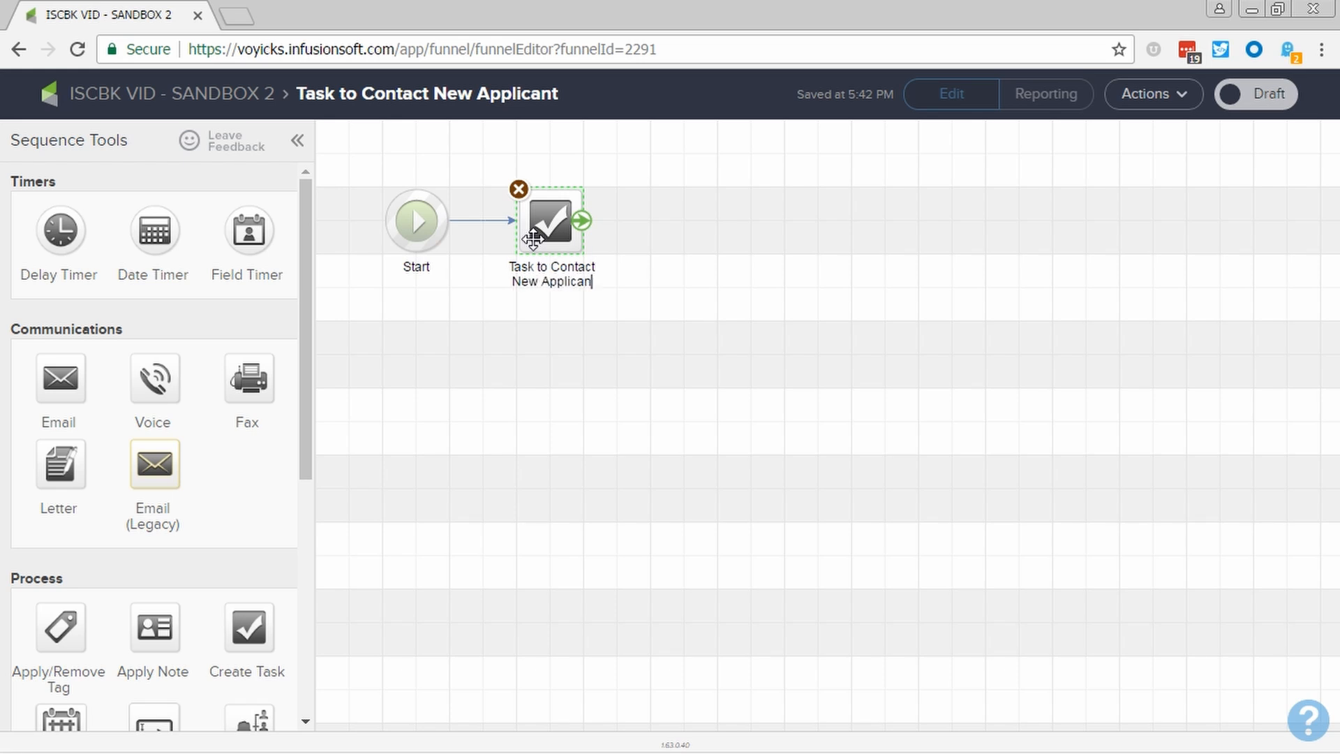
type("t")
Open the new task's settings and set its type to Call
double_click(533, 240)
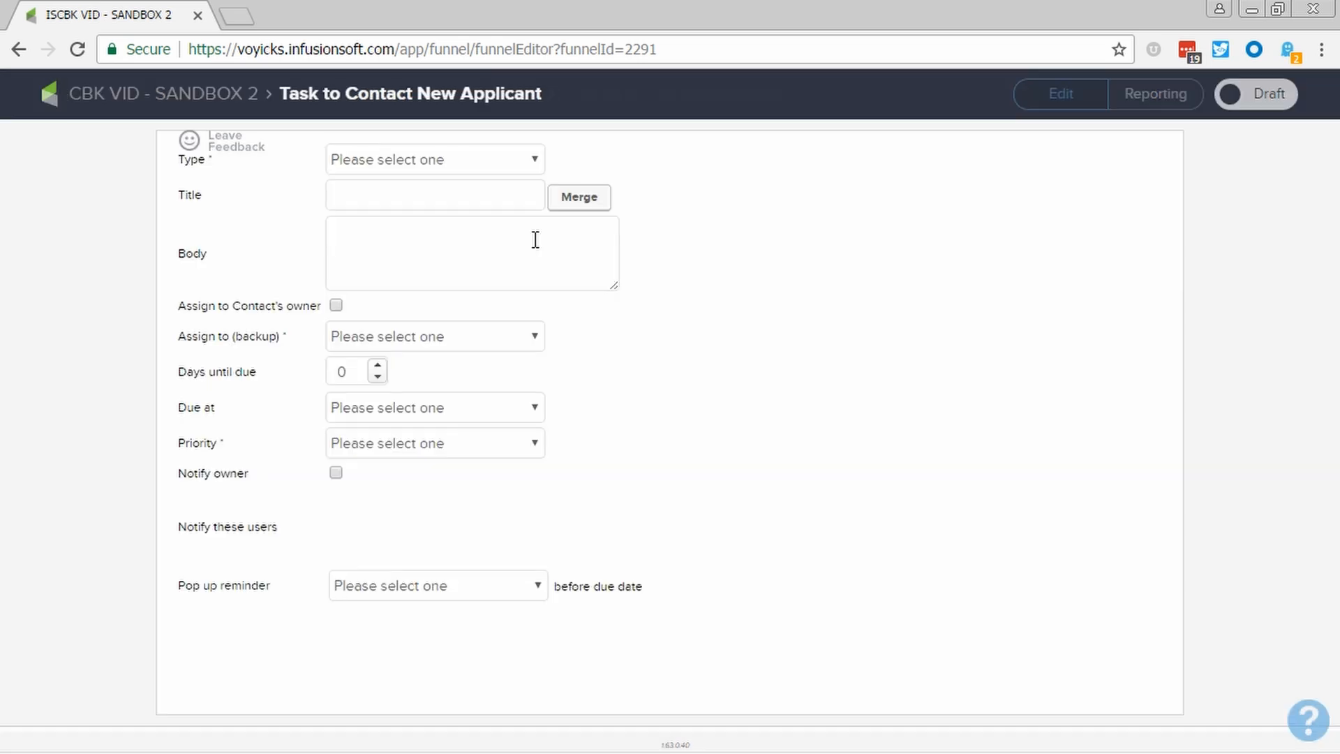
left_click(481, 166)
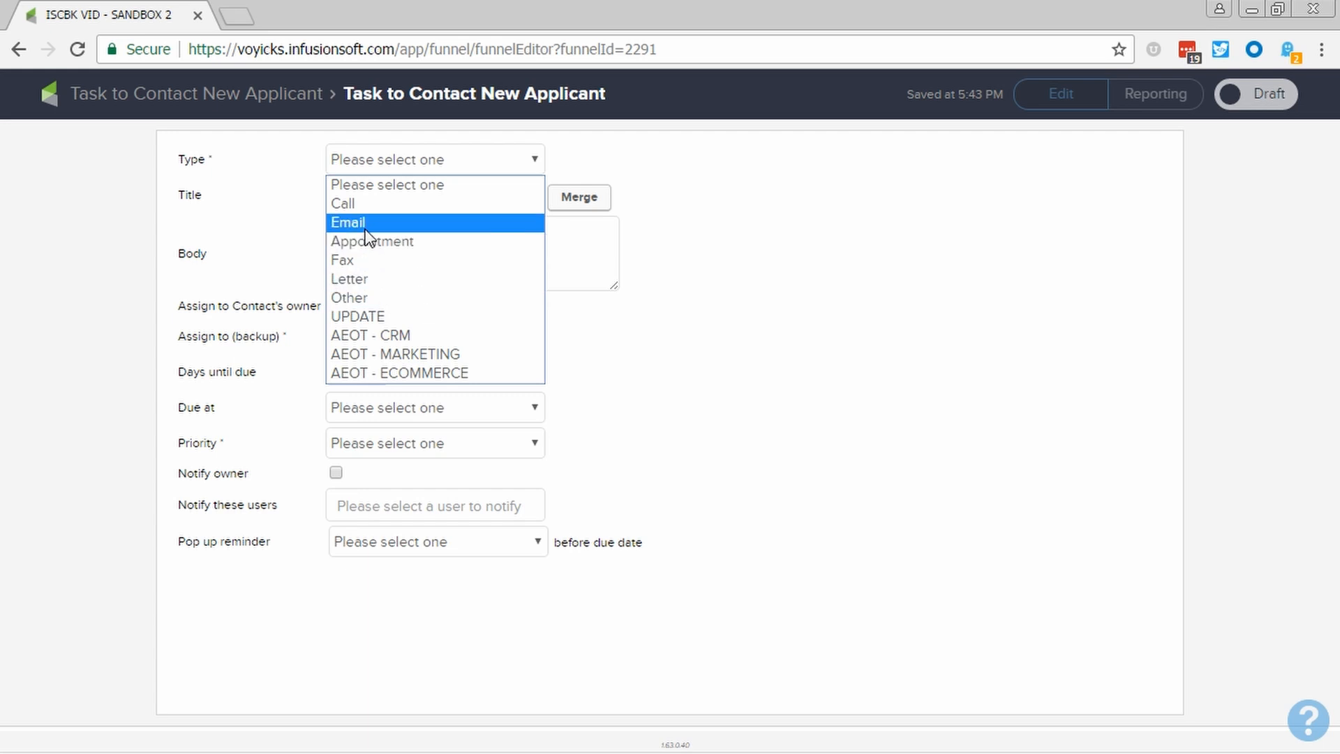
left_click(358, 208)
Title the task "[NEW APPLICANT] - " followed by the contact's First Name and Last Name merge fields
left_click(362, 201)
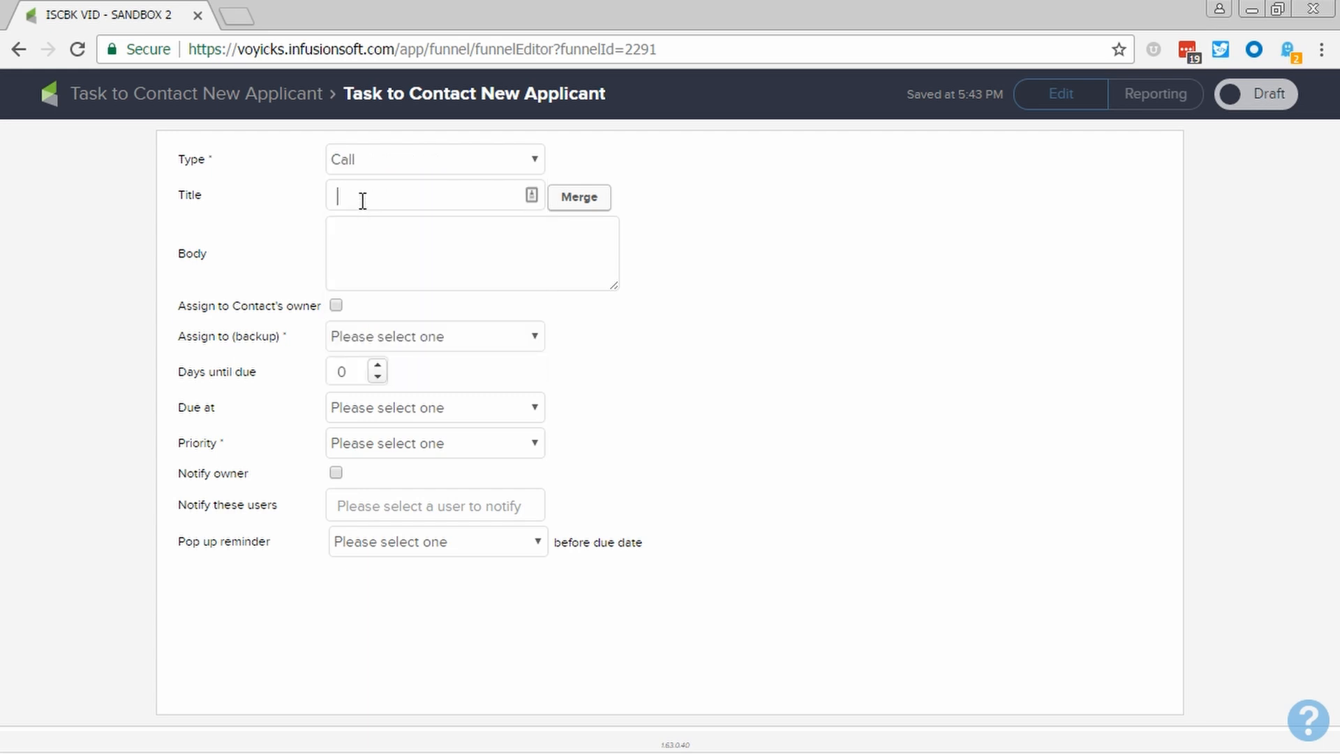
type("[NEW APPLICANT")
type("] -")
left_click(566, 207)
left_click(487, 207)
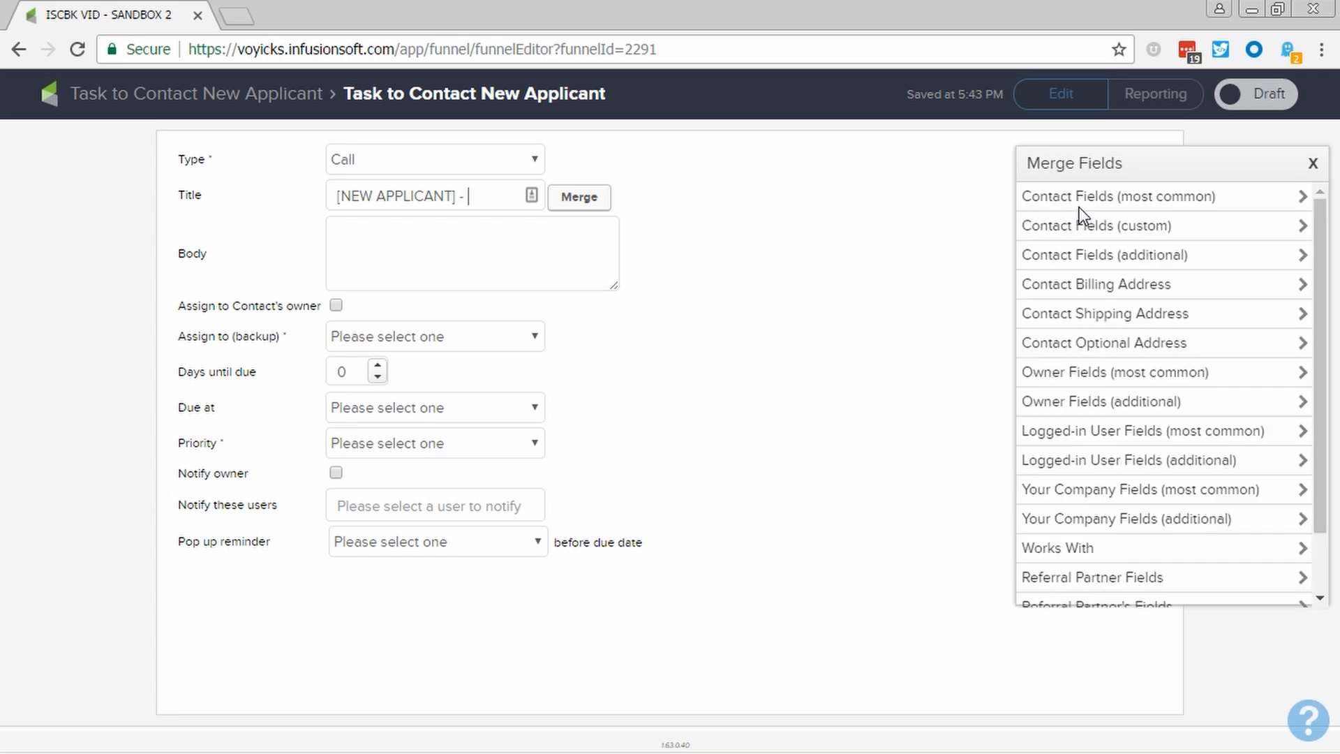
left_click(1079, 207)
left_click(1068, 224)
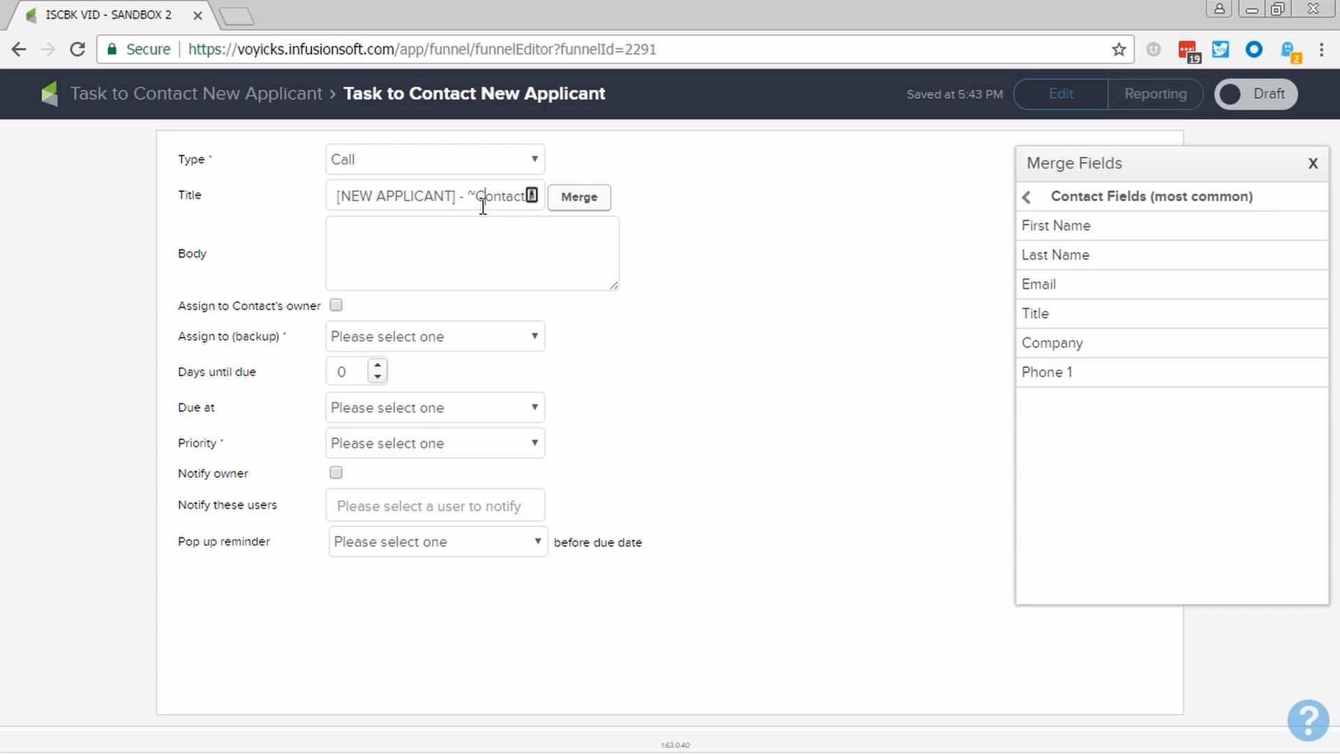
key("End")
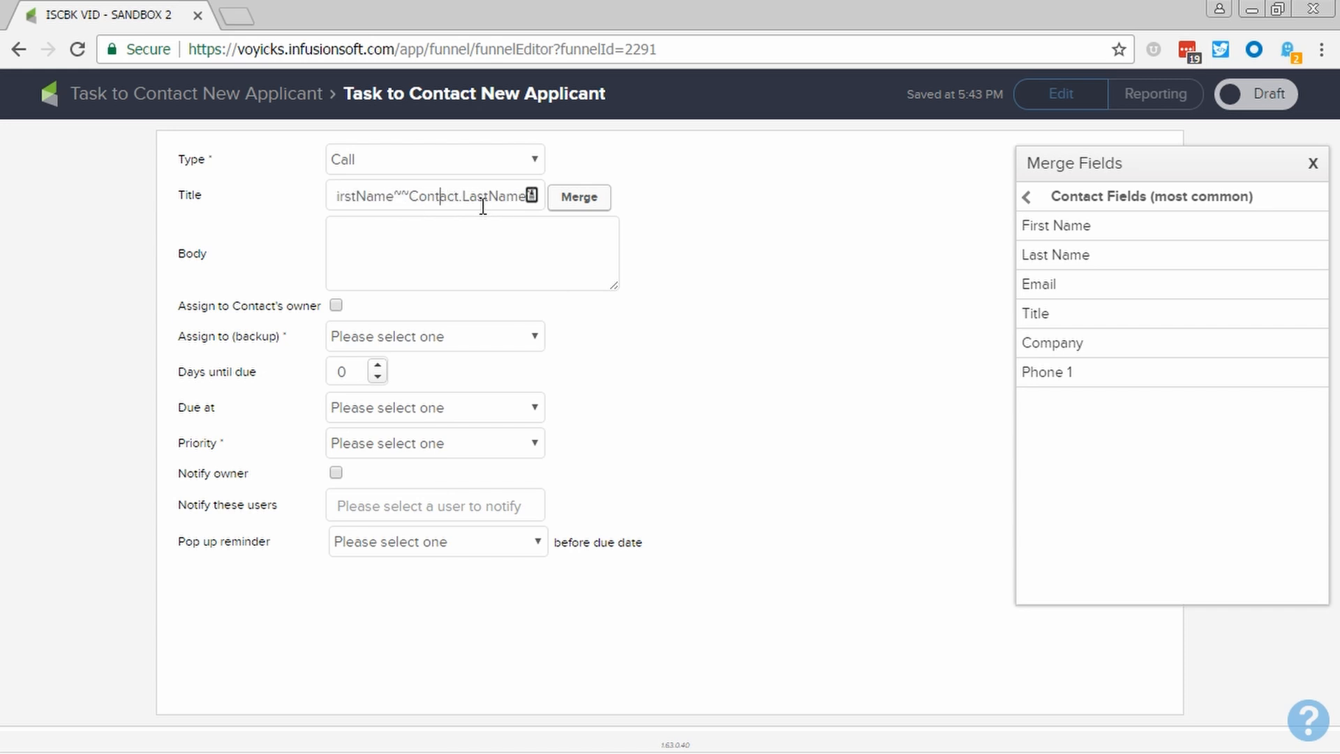
key("Home")
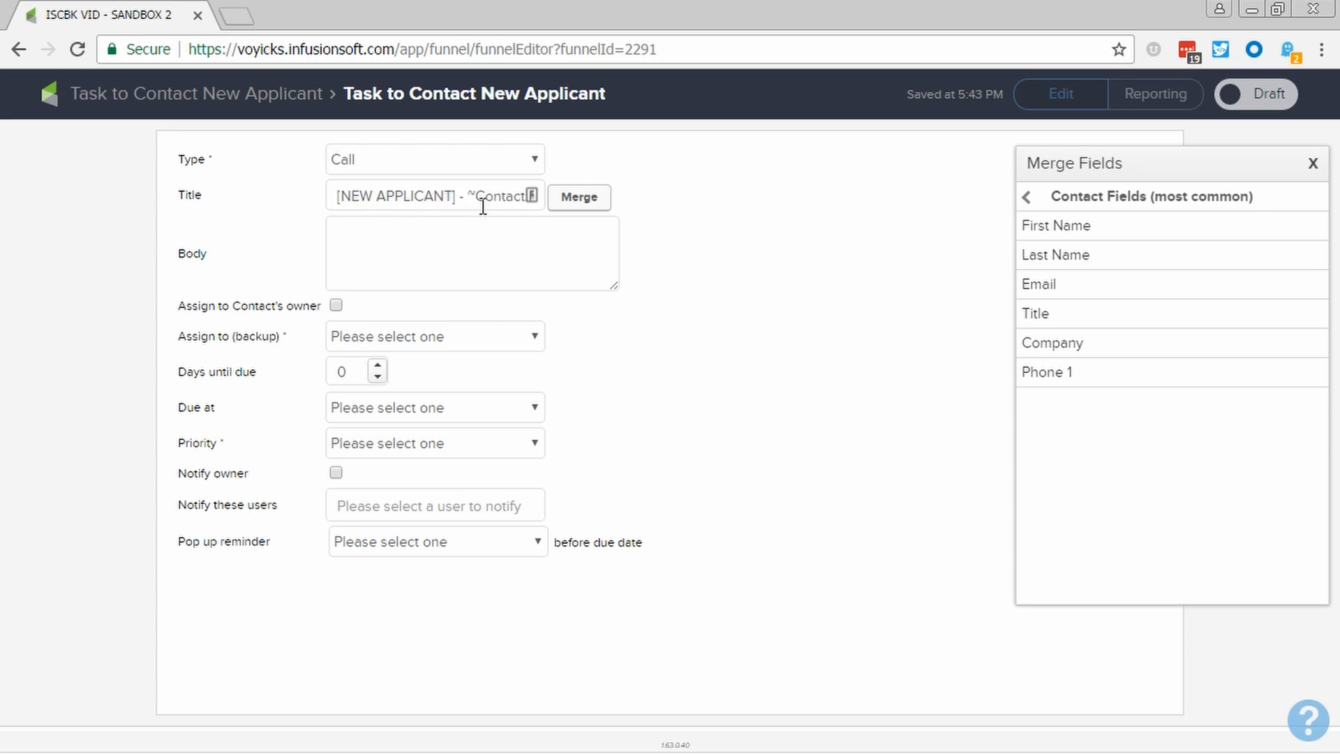
Start the task body with "Check out" and the contact's First Name and Last Name merge fields, separated by a space
left_click(480, 224)
type("Check out")
left_click(1068, 229)
left_click(1066, 258)
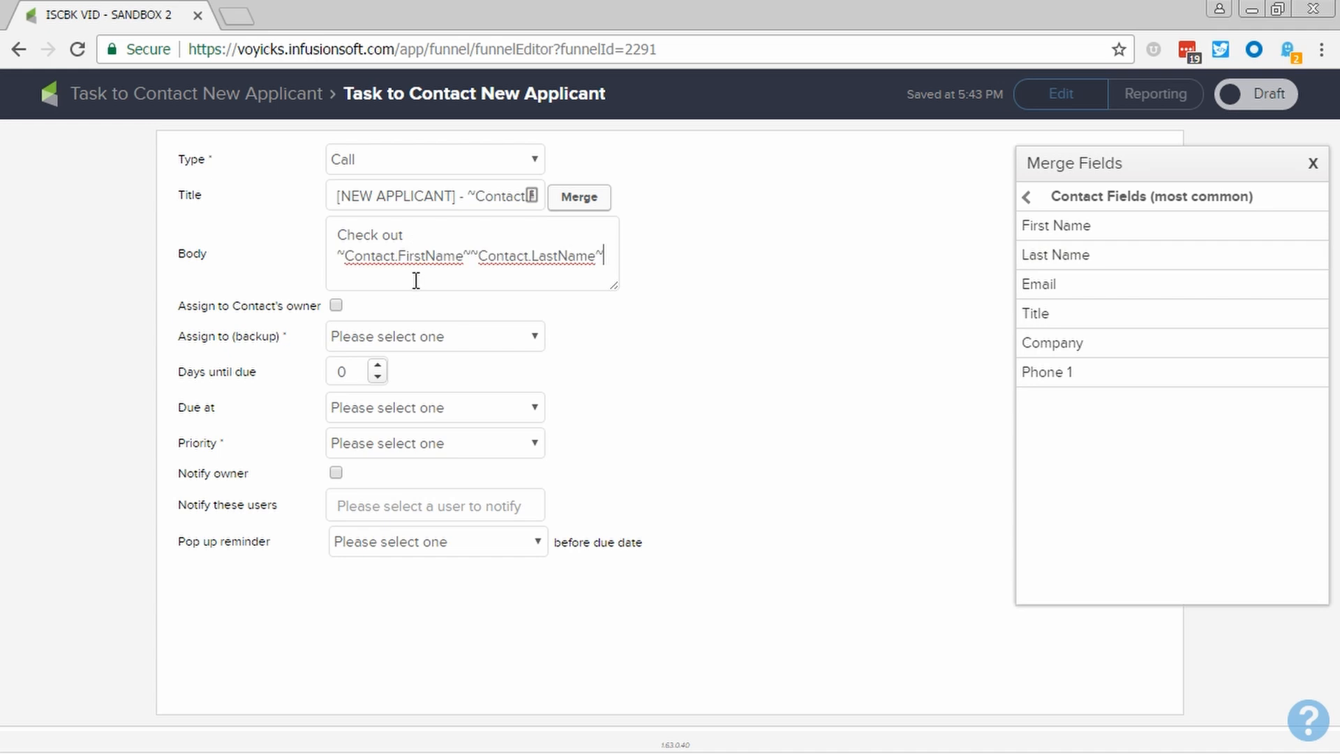
left_click(470, 256)
type("~Contact.LastName~")
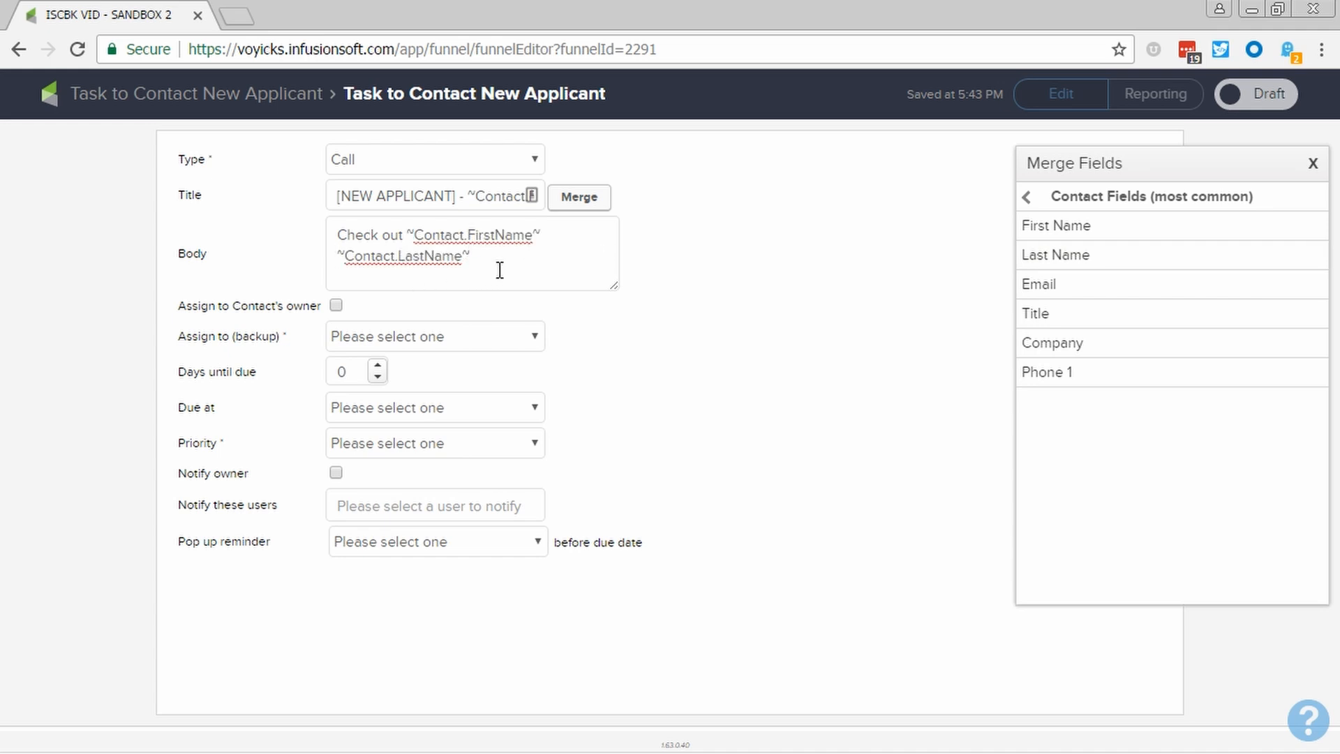
Continue the task body with "LinkedIn profile" and the contact's Website merge field in parentheses
type(" LinkedIn profile (")
left_click(1130, 202)
left_click(1103, 231)
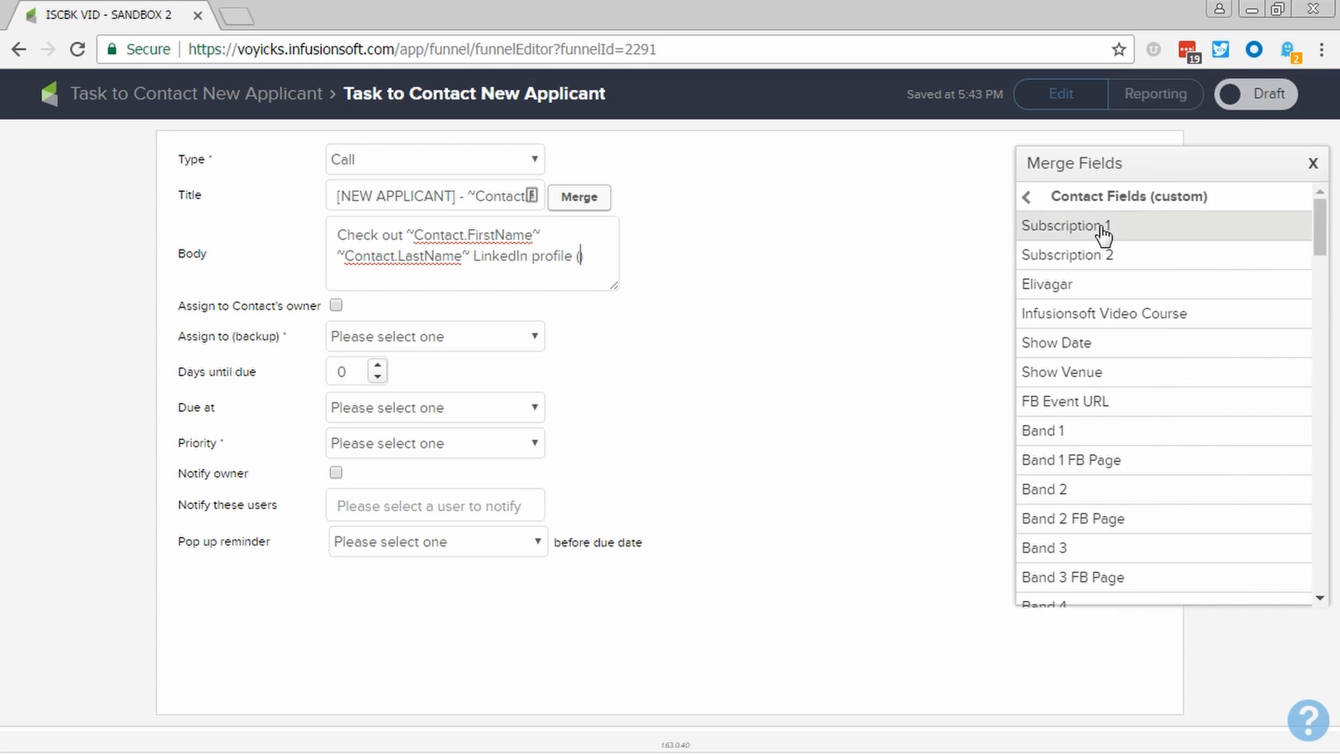
left_click(1102, 202)
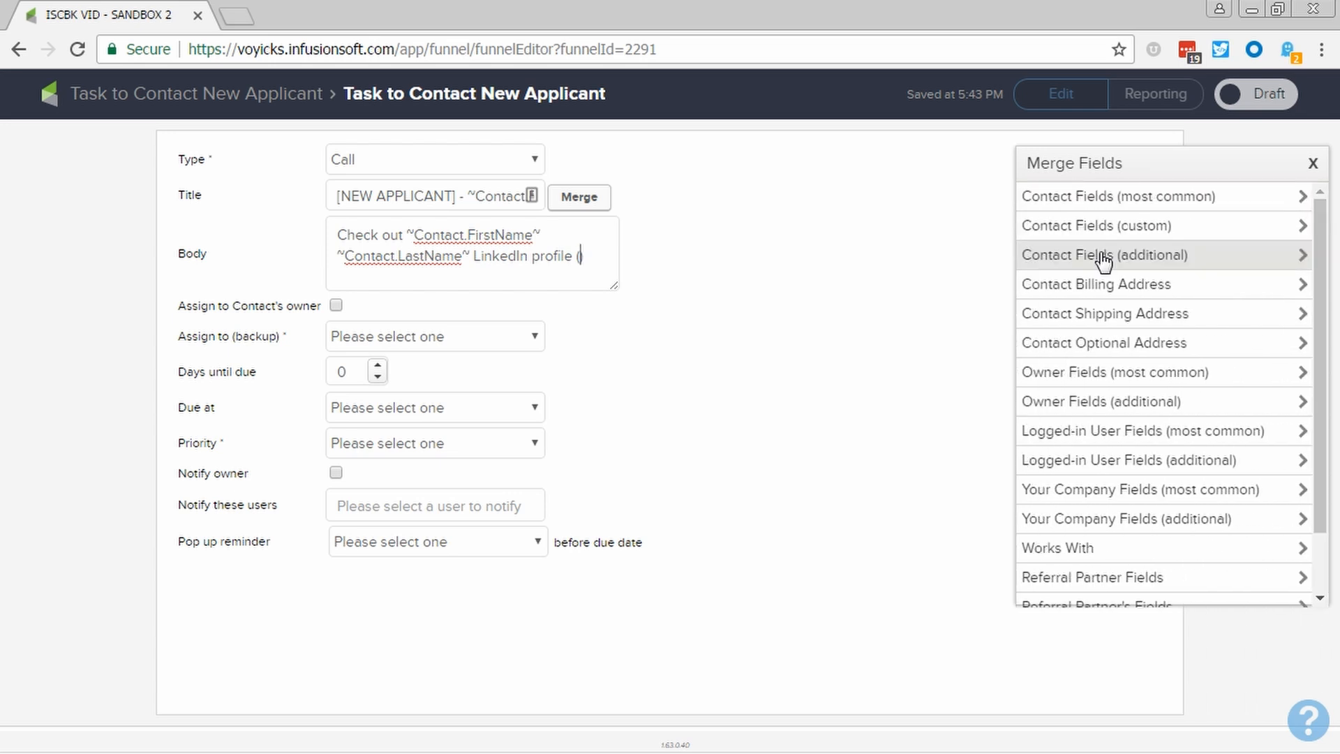
left_click(1101, 255)
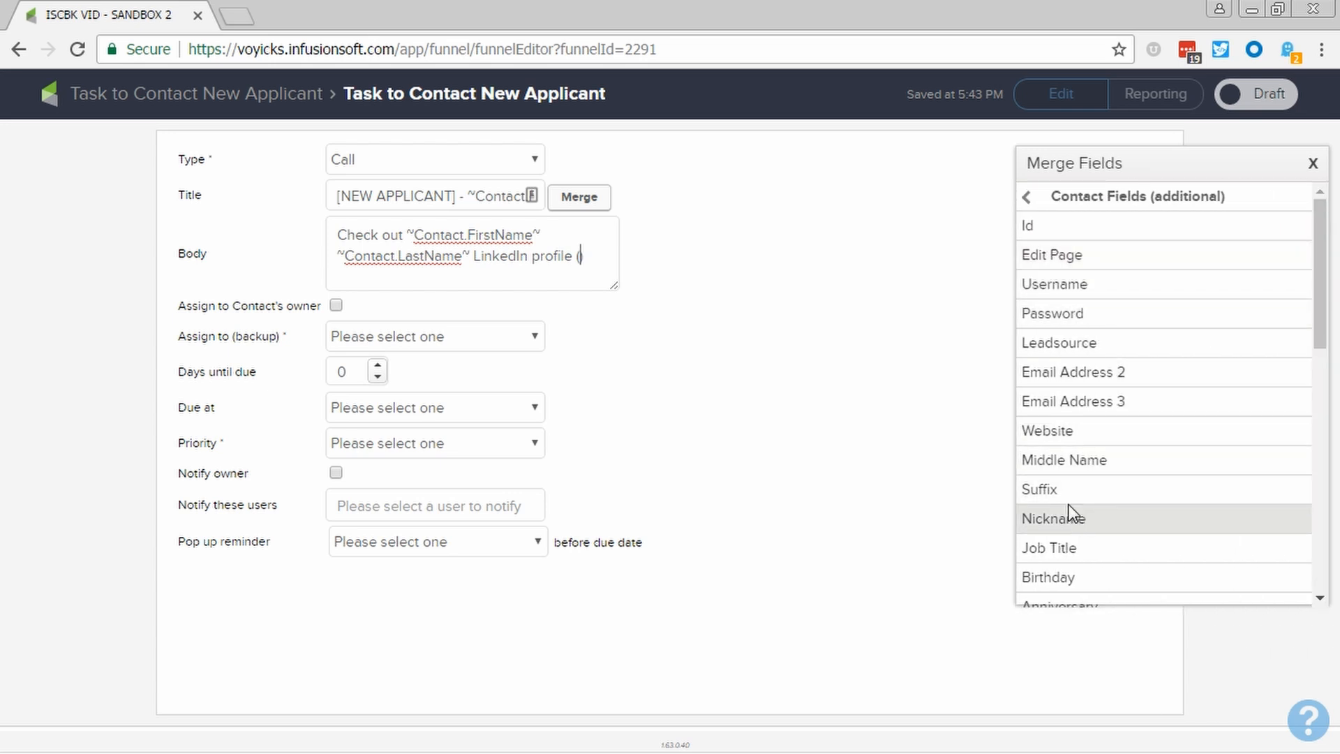
left_click(1058, 433)
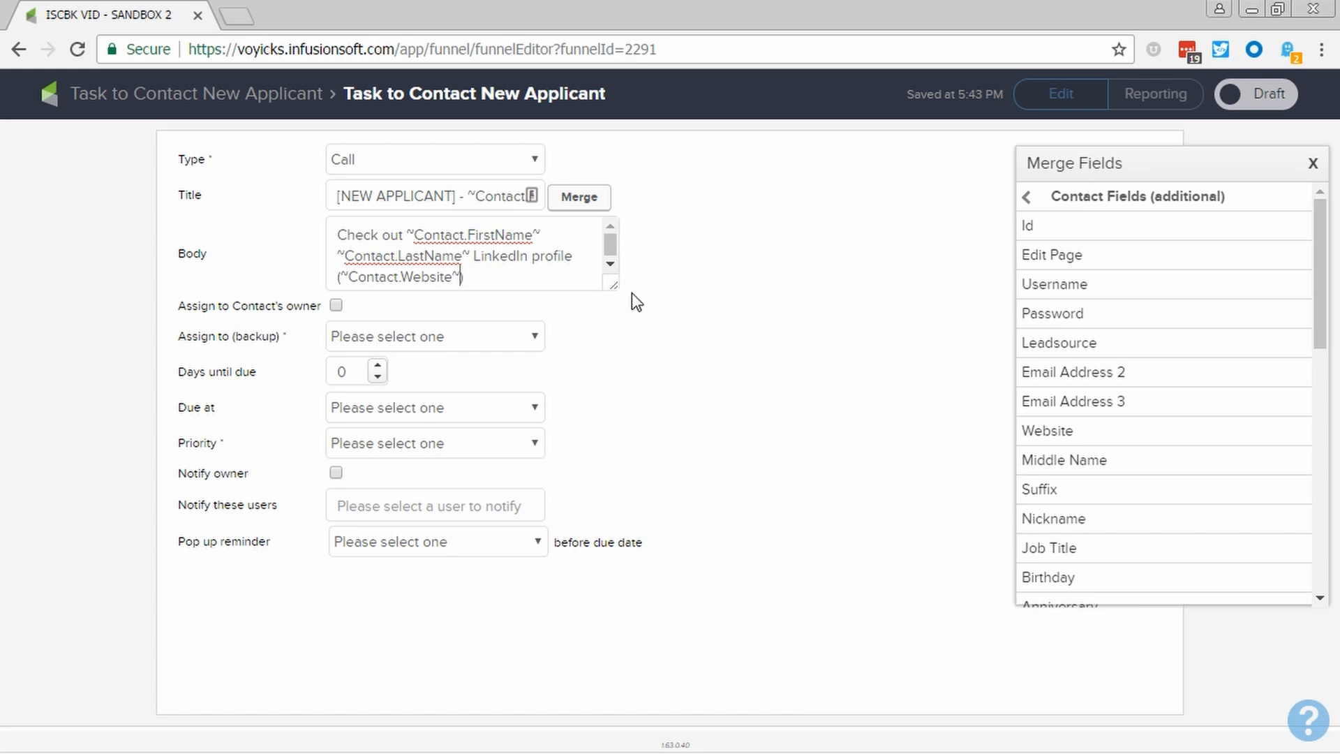
Enlarge the body box and finish its text with "and then call them at", the Phone 1 merge field, and "to schedule an interview."
left_click_drag(614, 287, 616, 358)
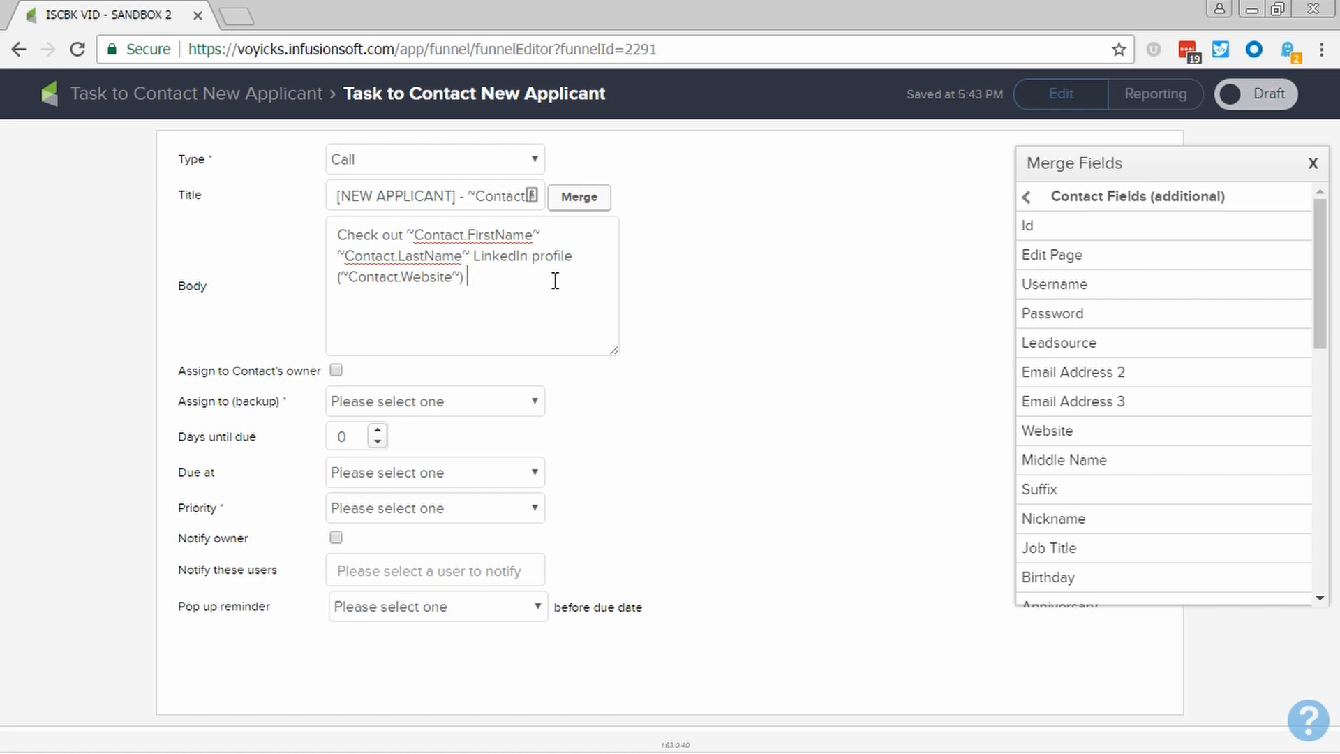
type("and then call them at")
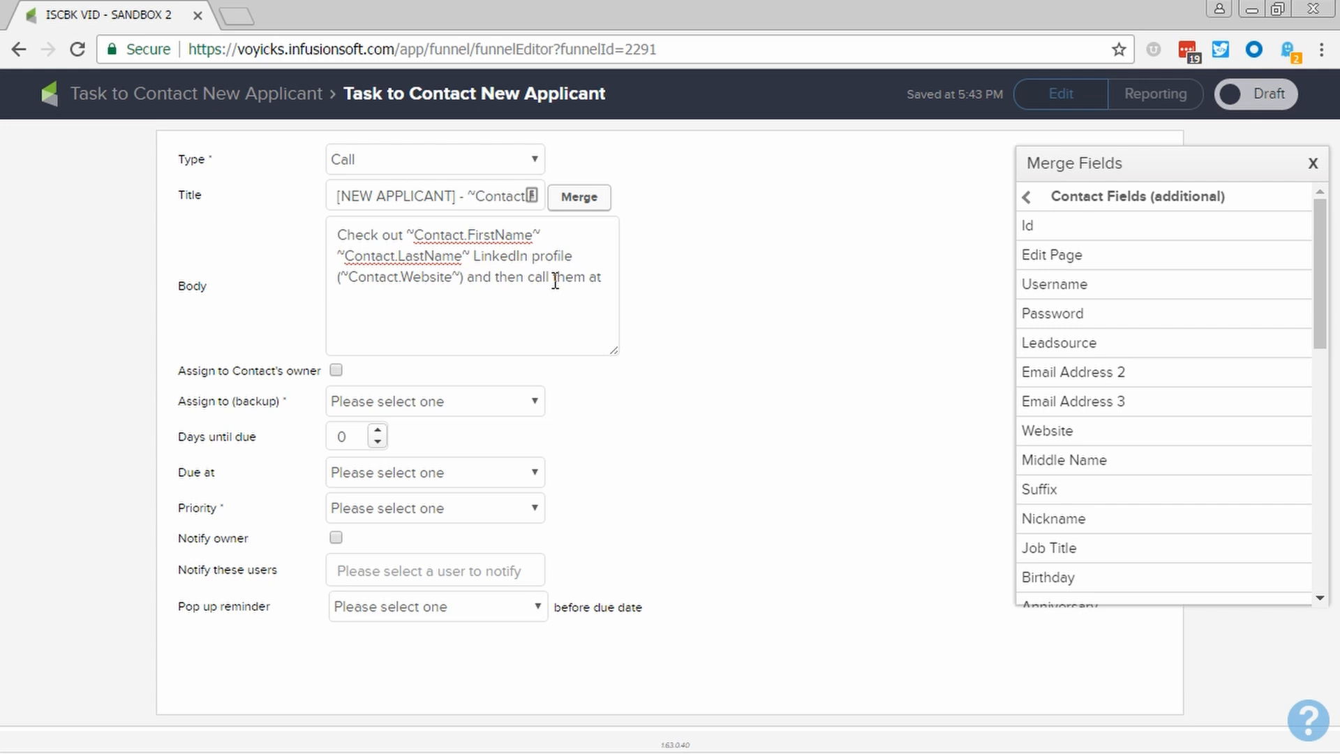
left_click(1083, 201)
left_click(1078, 202)
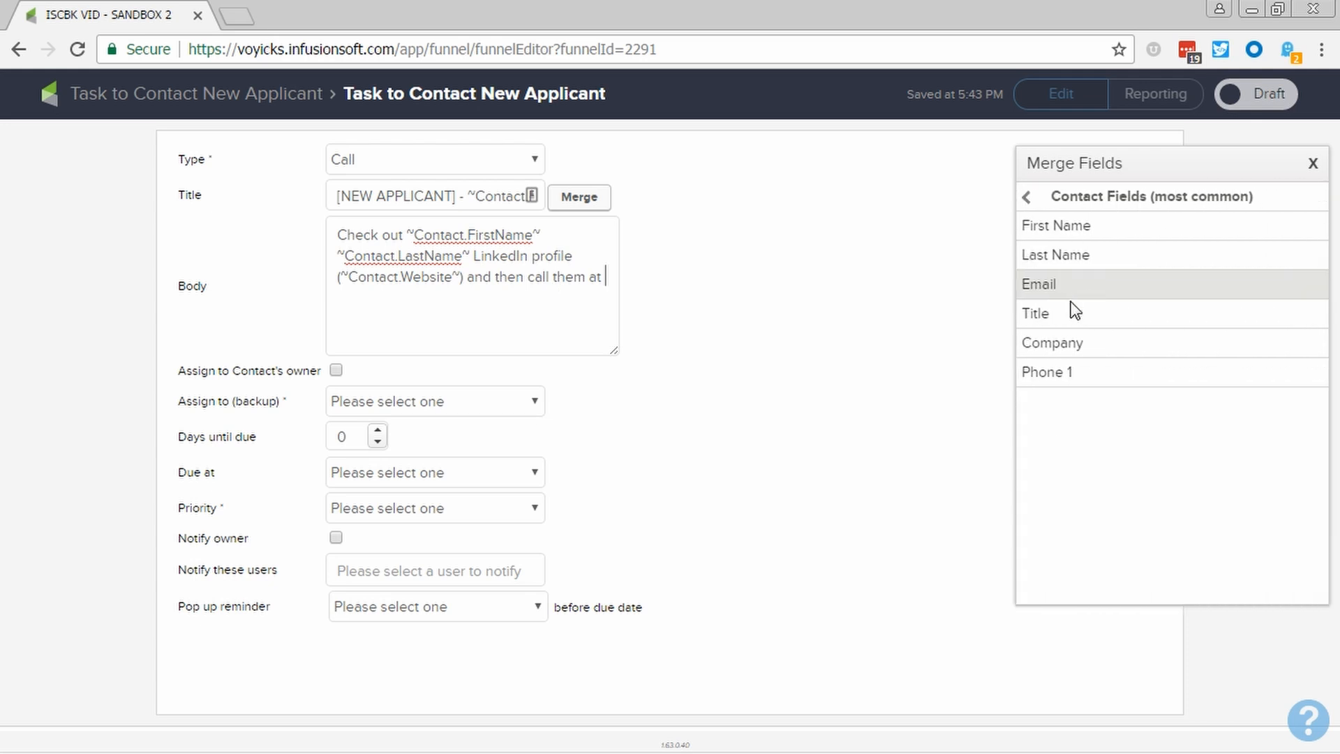
left_click(1070, 373)
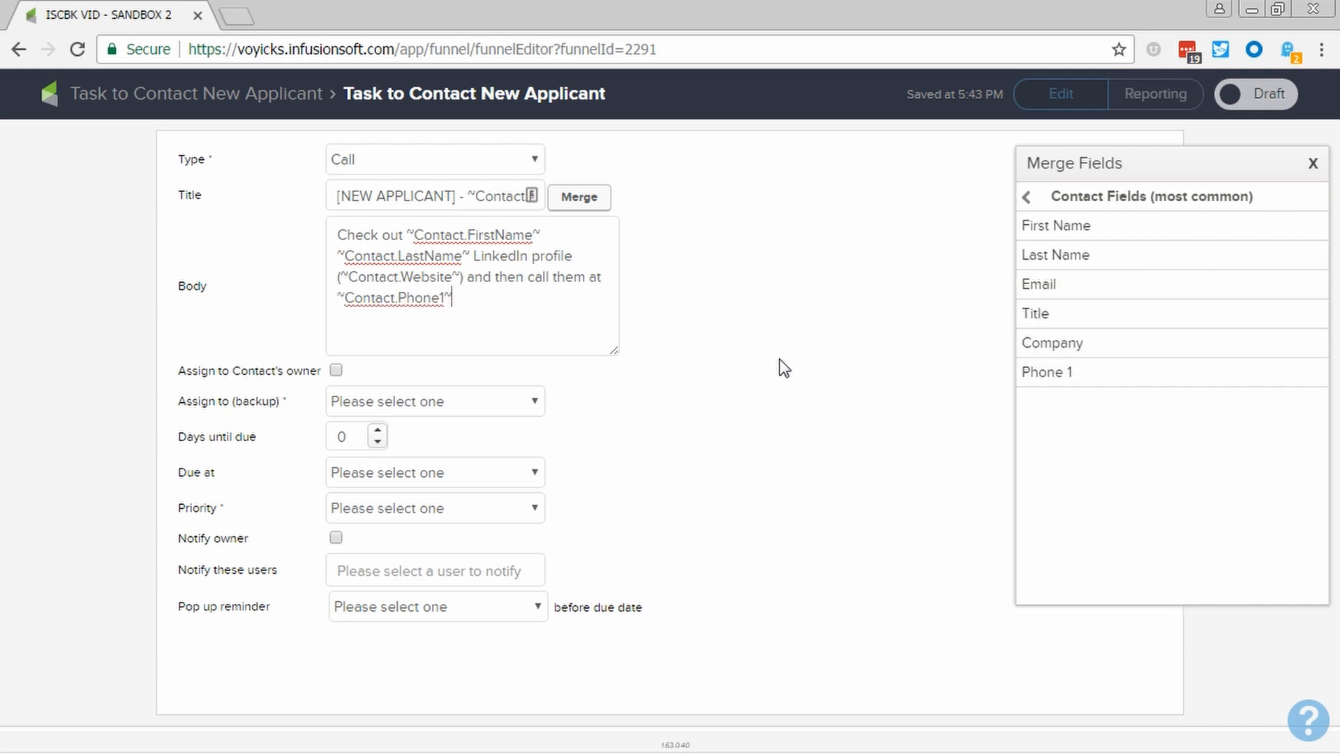
type("to schedule an interview.")
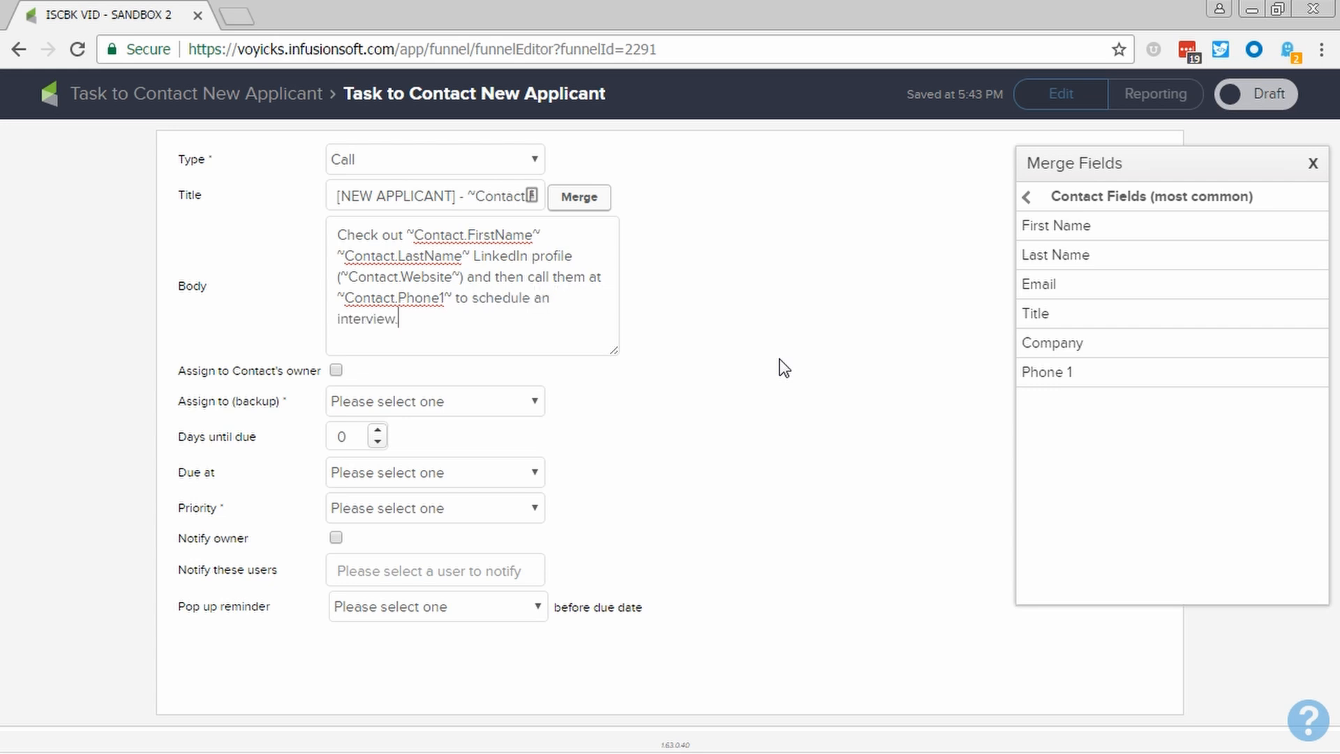
Select the backup user the call task is assigned to and set its priority to 1. Critical
left_click(440, 407)
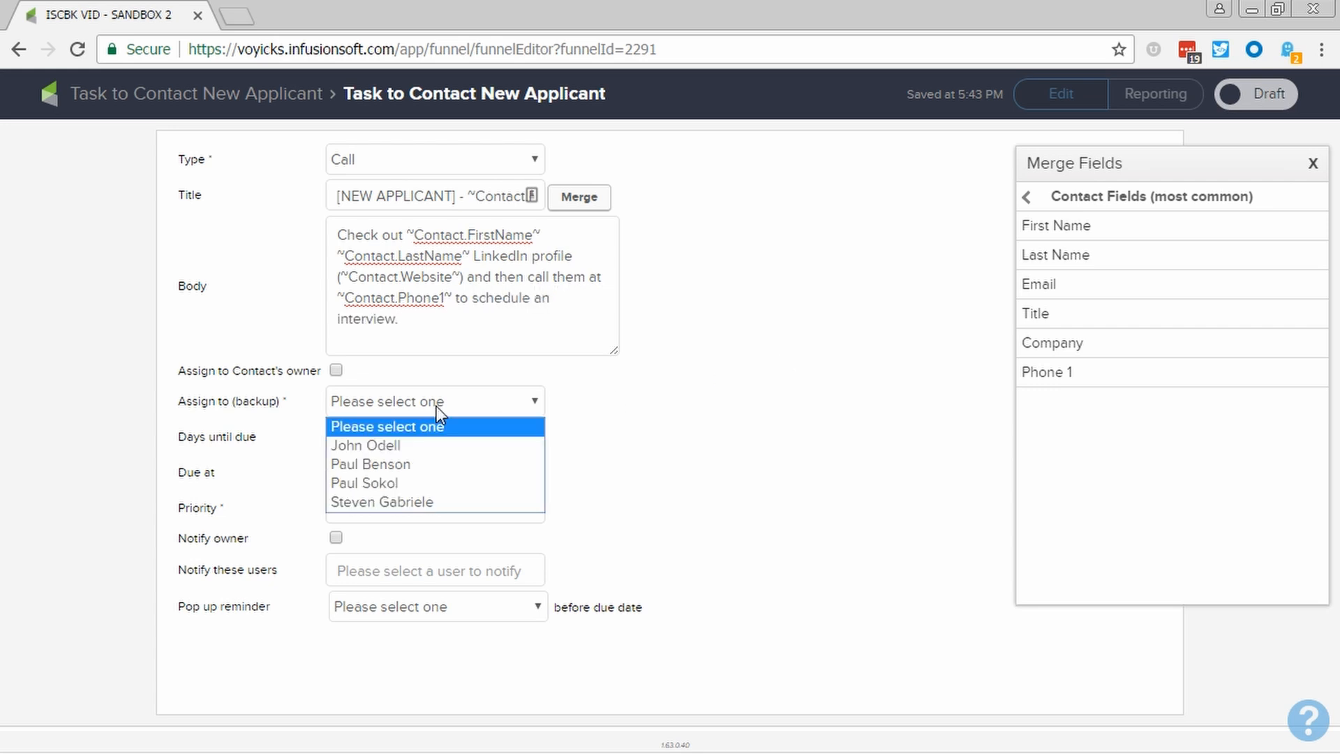
left_click(409, 489)
left_click(400, 509)
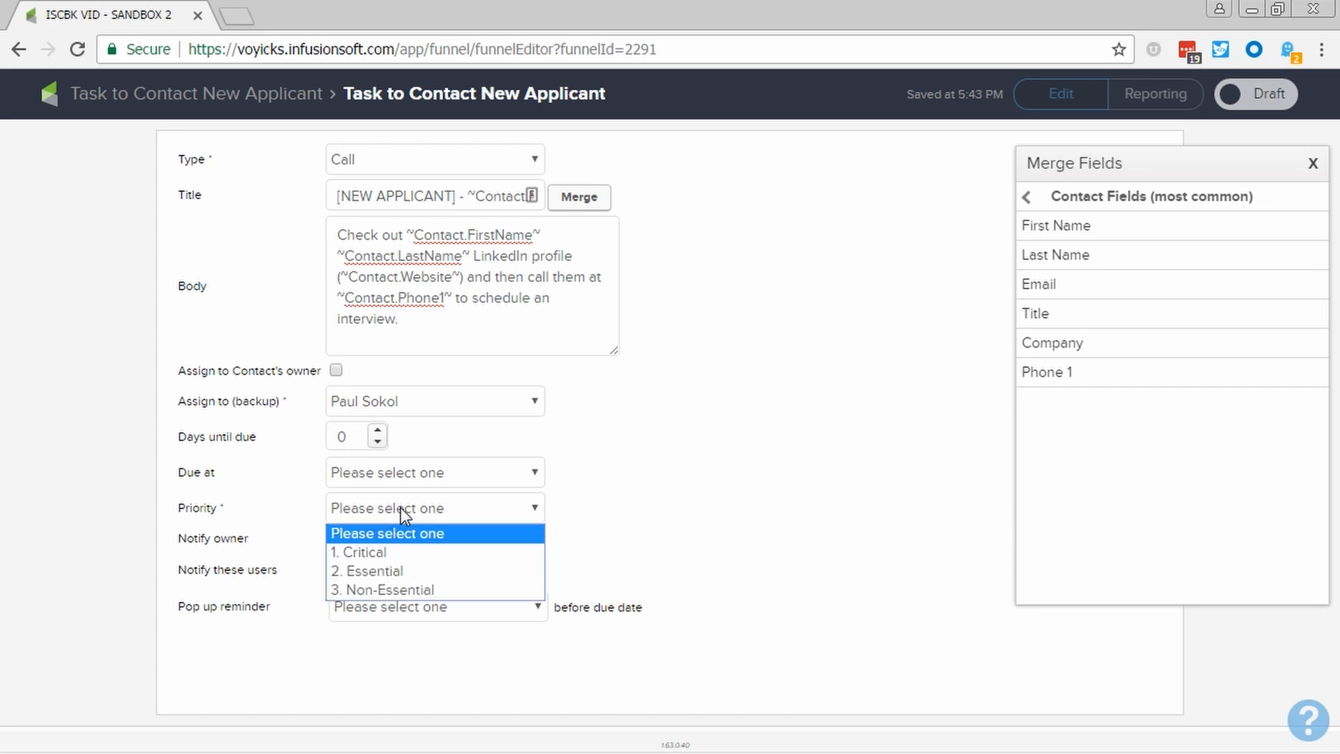
left_click(401, 552)
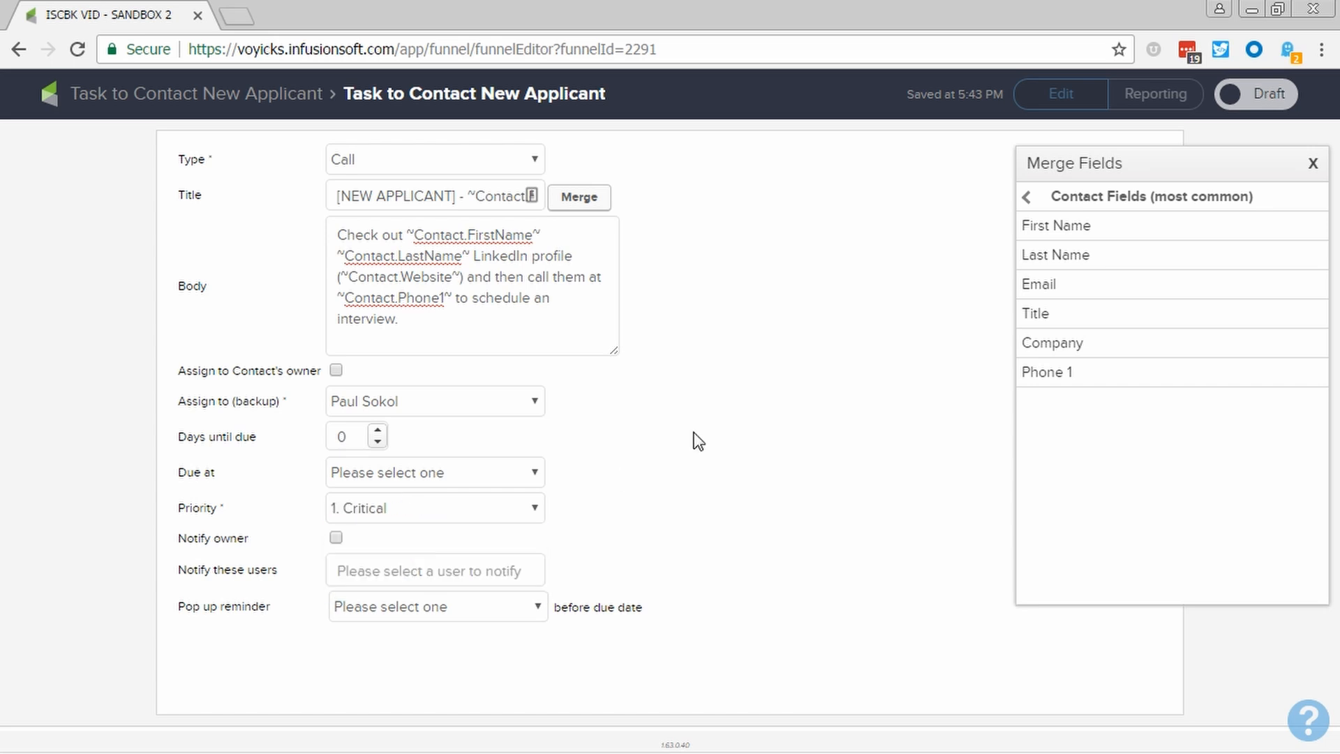
Mark both the call task and its Task to Contact New Applicant sequence as Ready, and return to the campaign canvas
left_click(1268, 94)
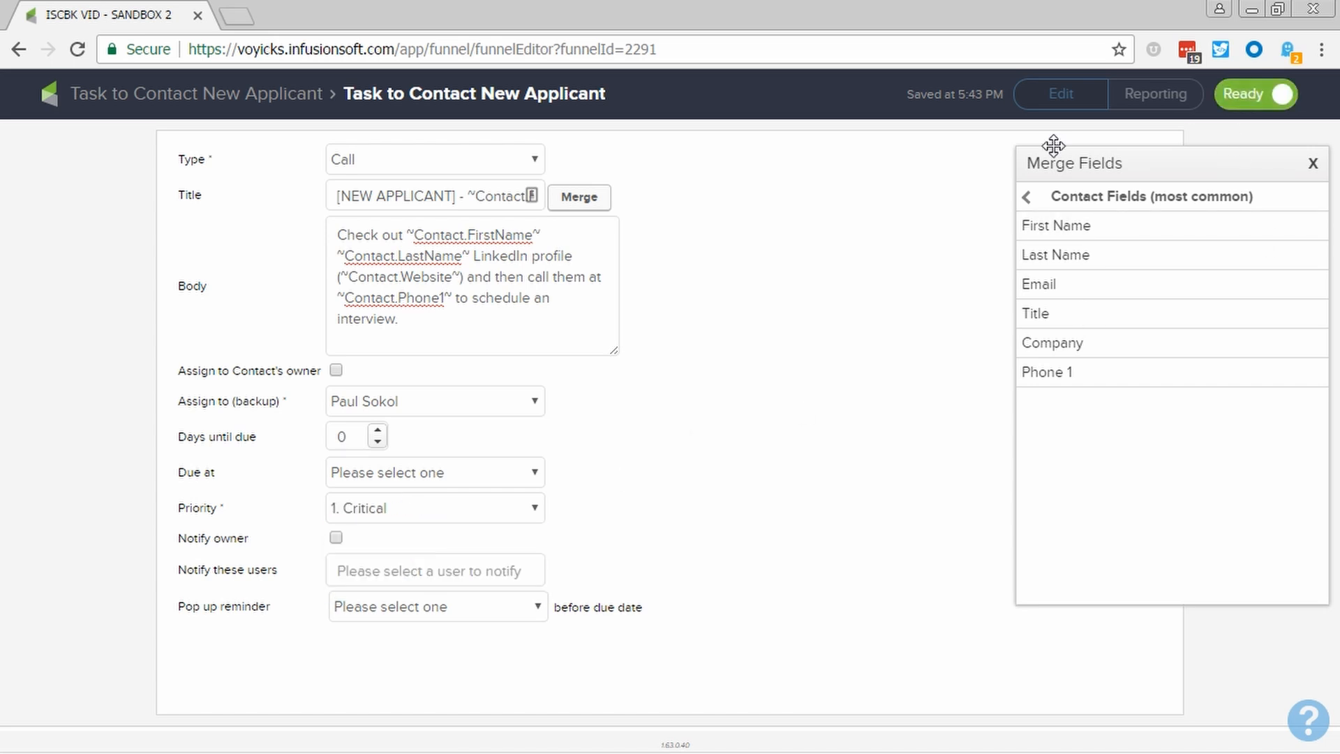
left_click(318, 94)
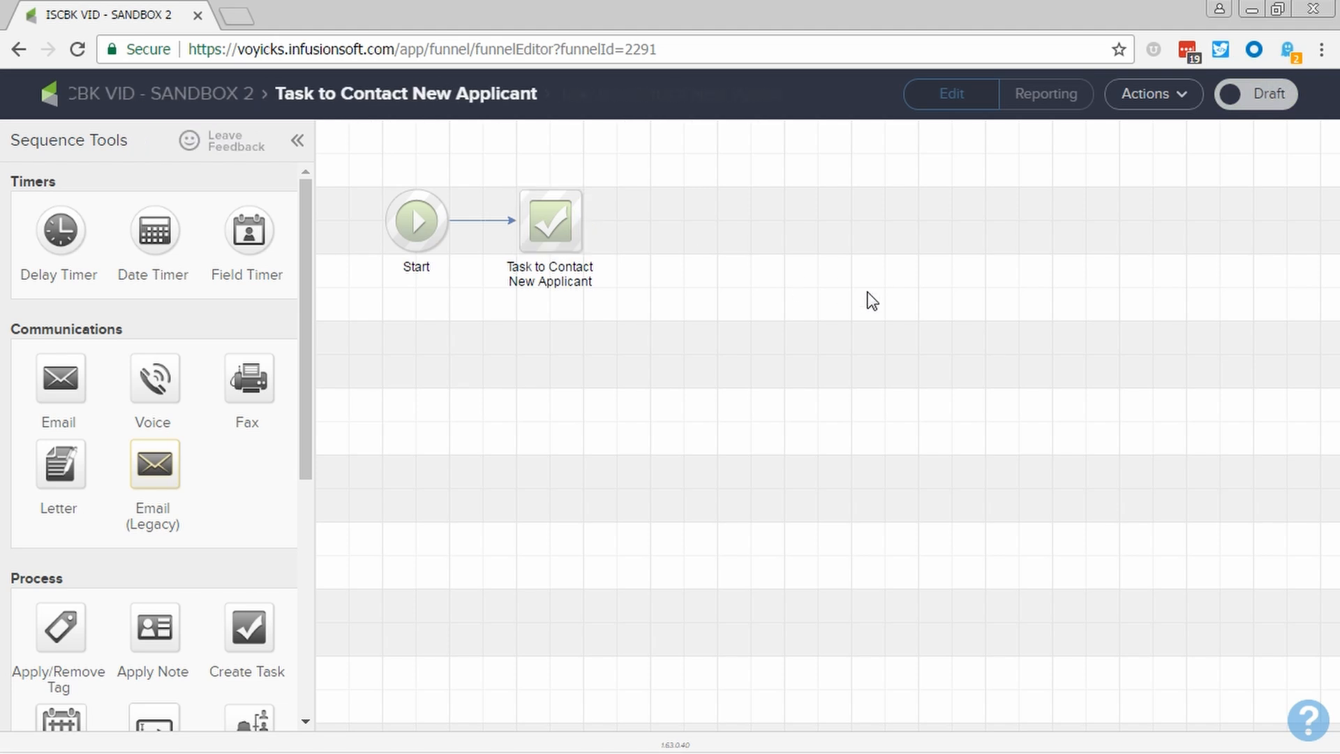
left_click(1277, 97)
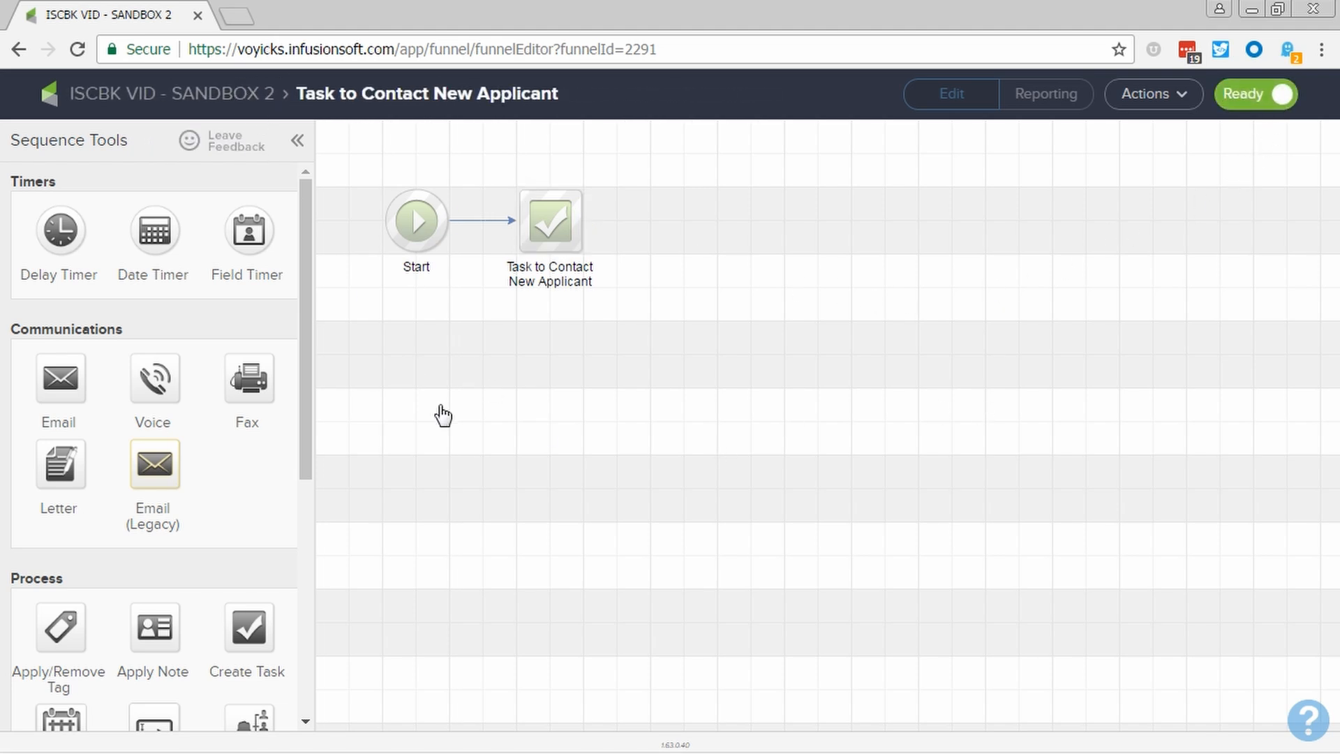
double_click(663, 511)
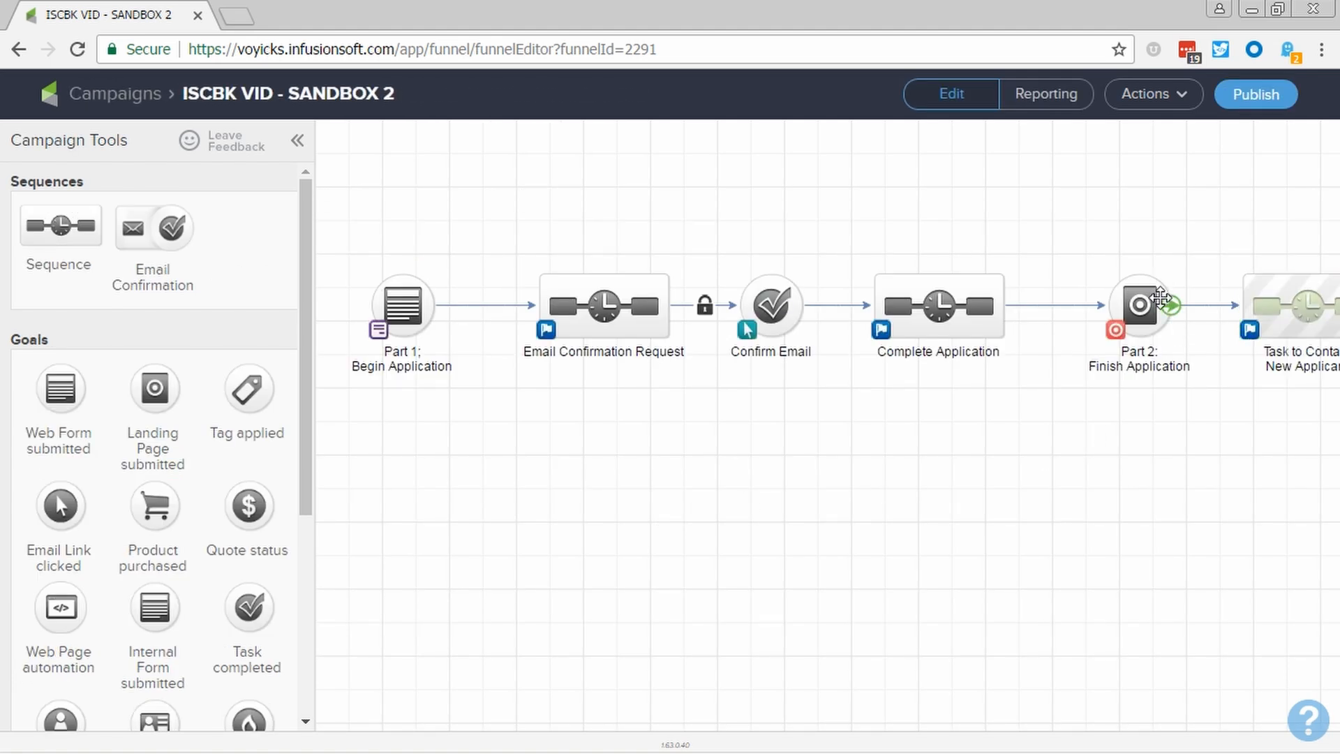
Open the Part 2: Finish Application landing page and turn off its Hero, Quote and Sidebar layout sections
left_click(1160, 296)
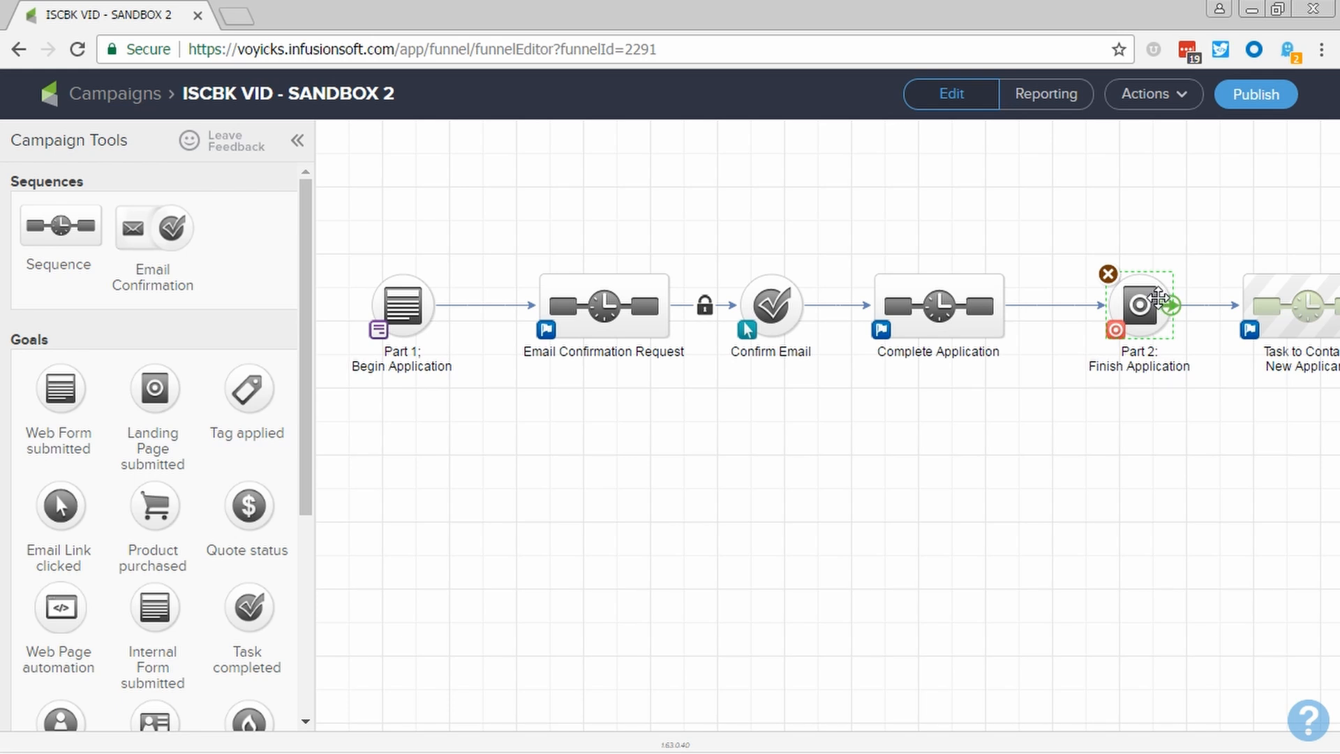
double_click(1151, 306)
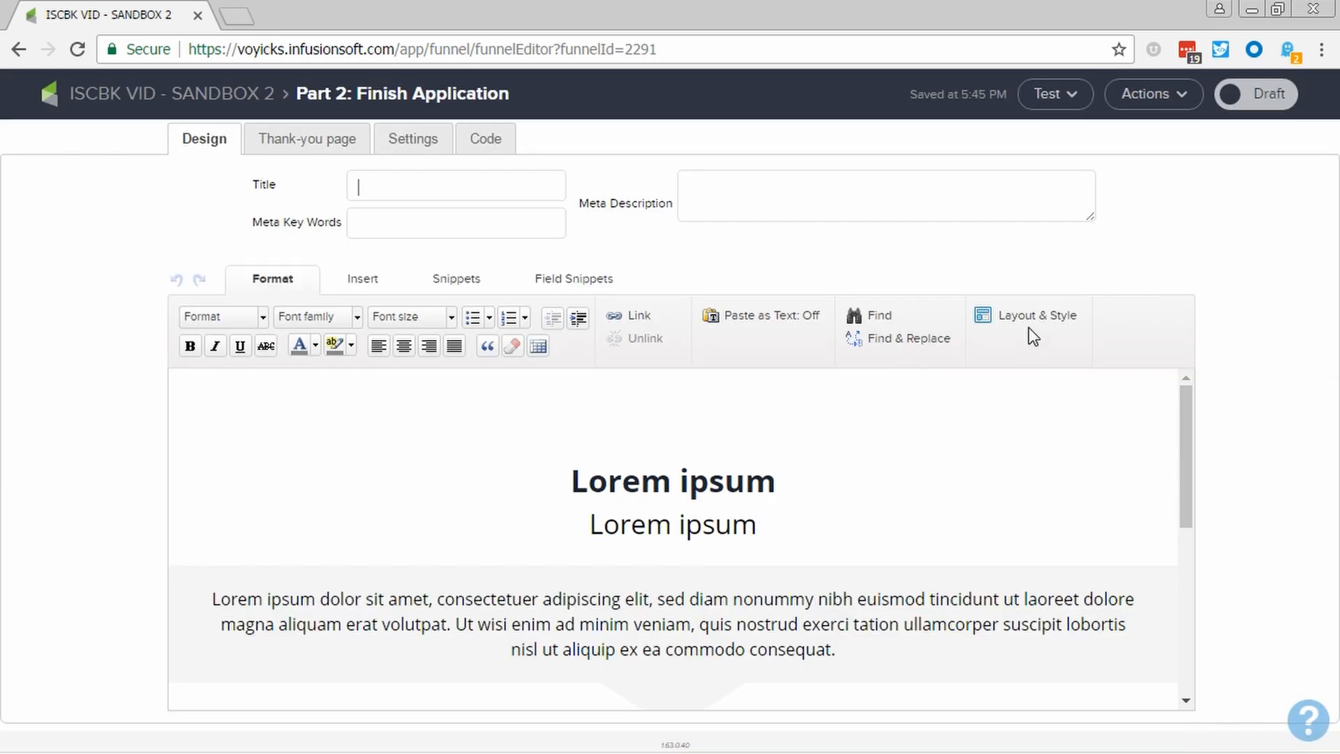
left_click(1015, 311)
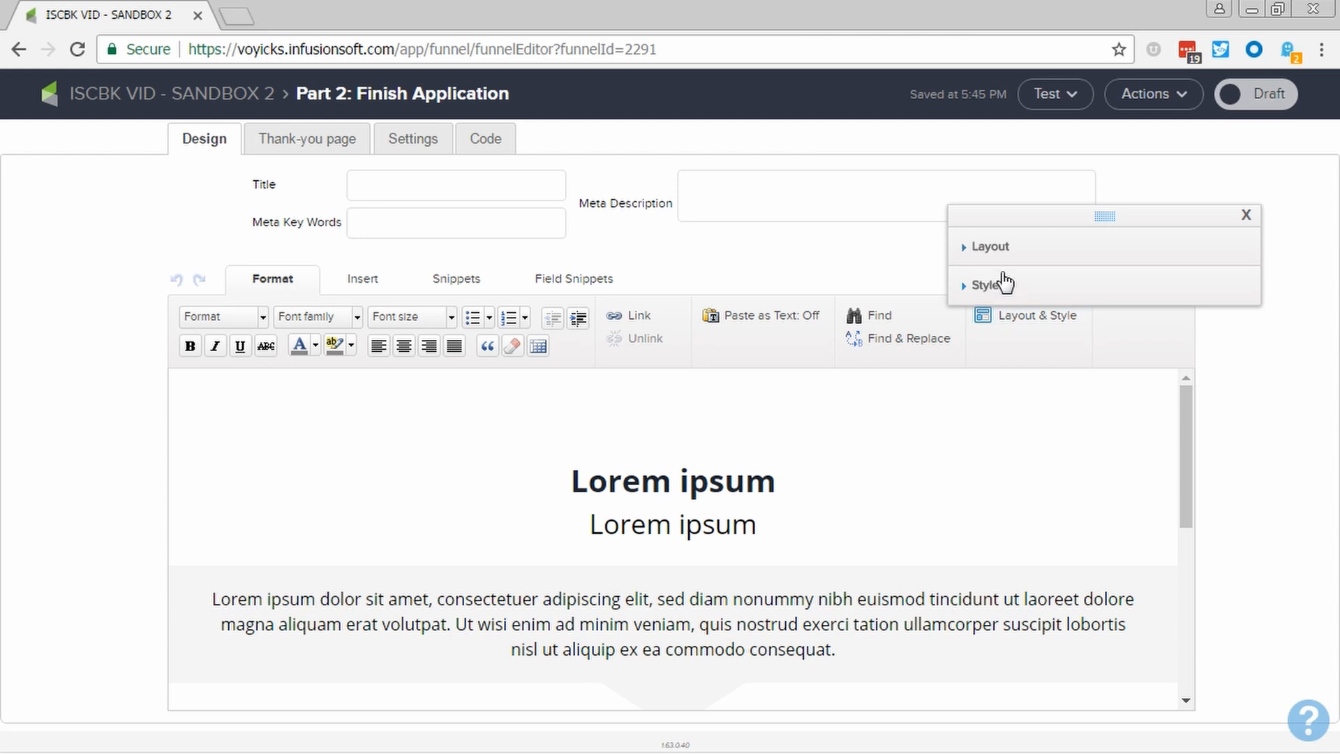
left_click(1013, 249)
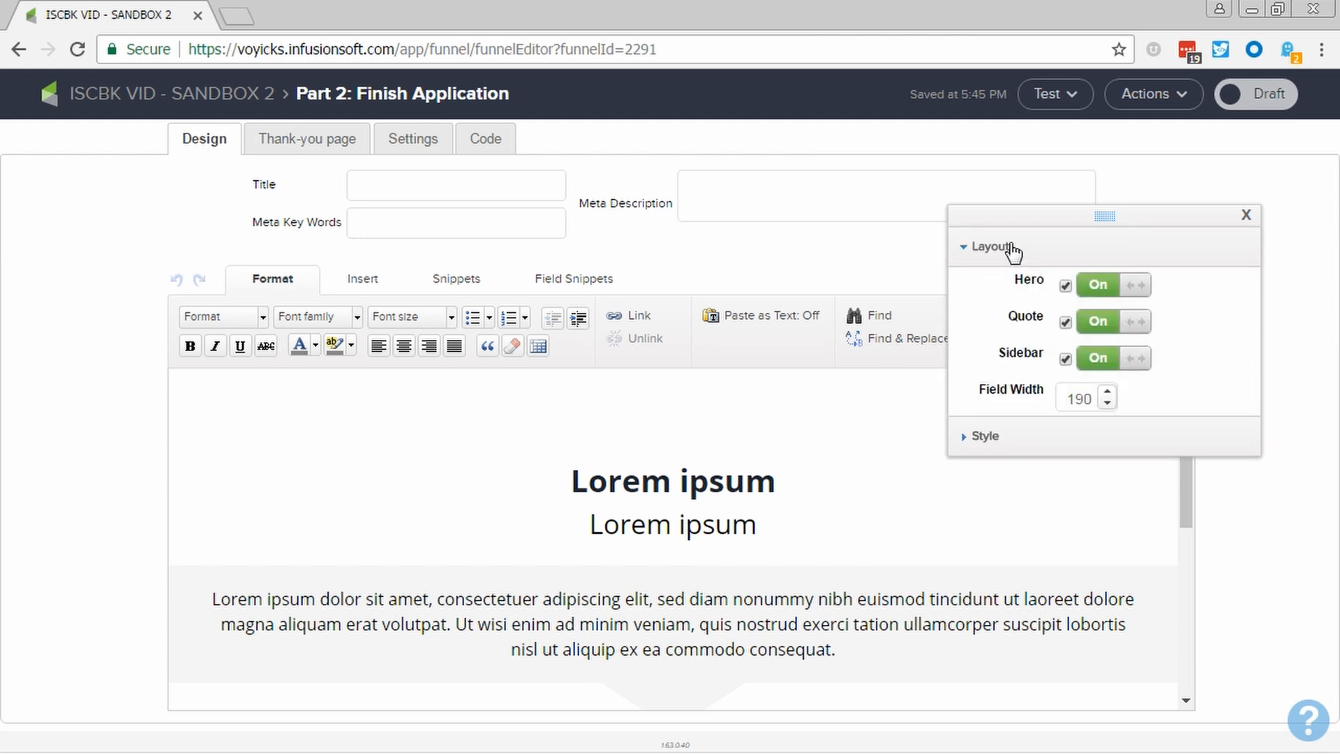
left_click(1117, 286)
left_click(1110, 324)
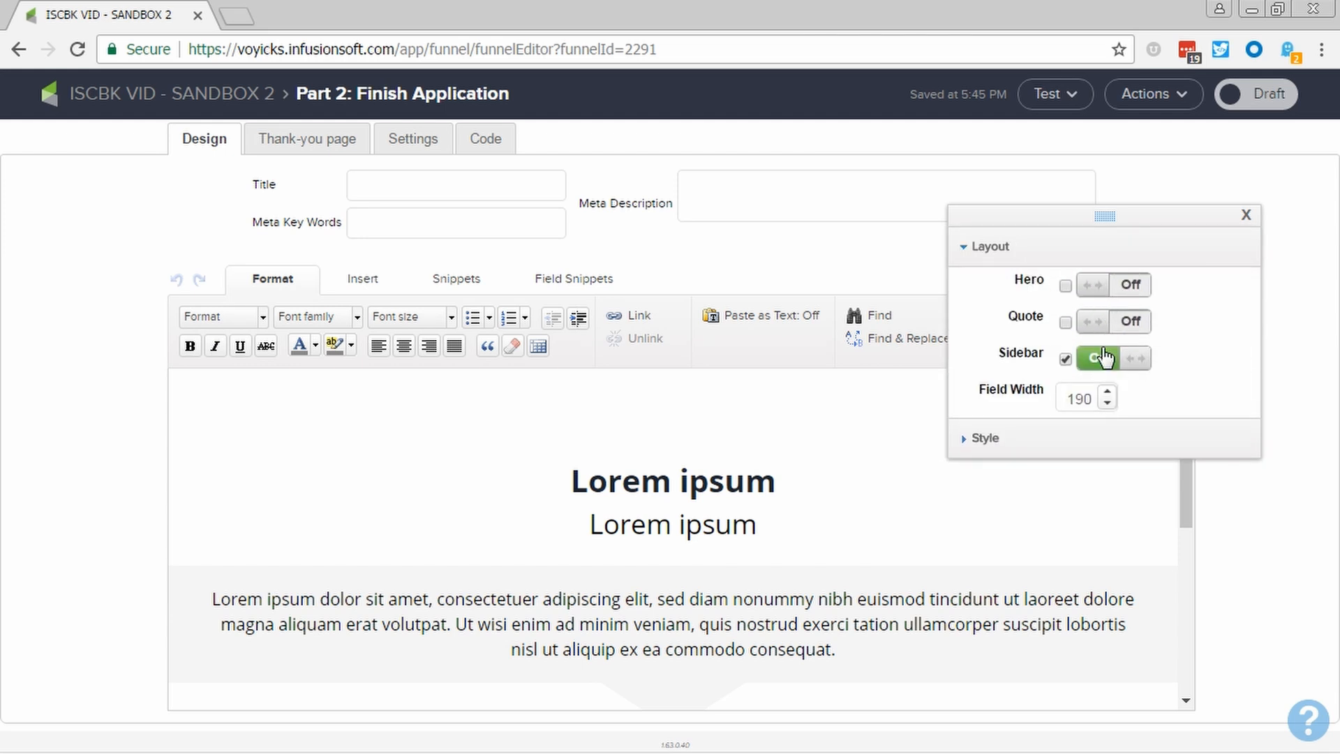
left_click(1105, 360)
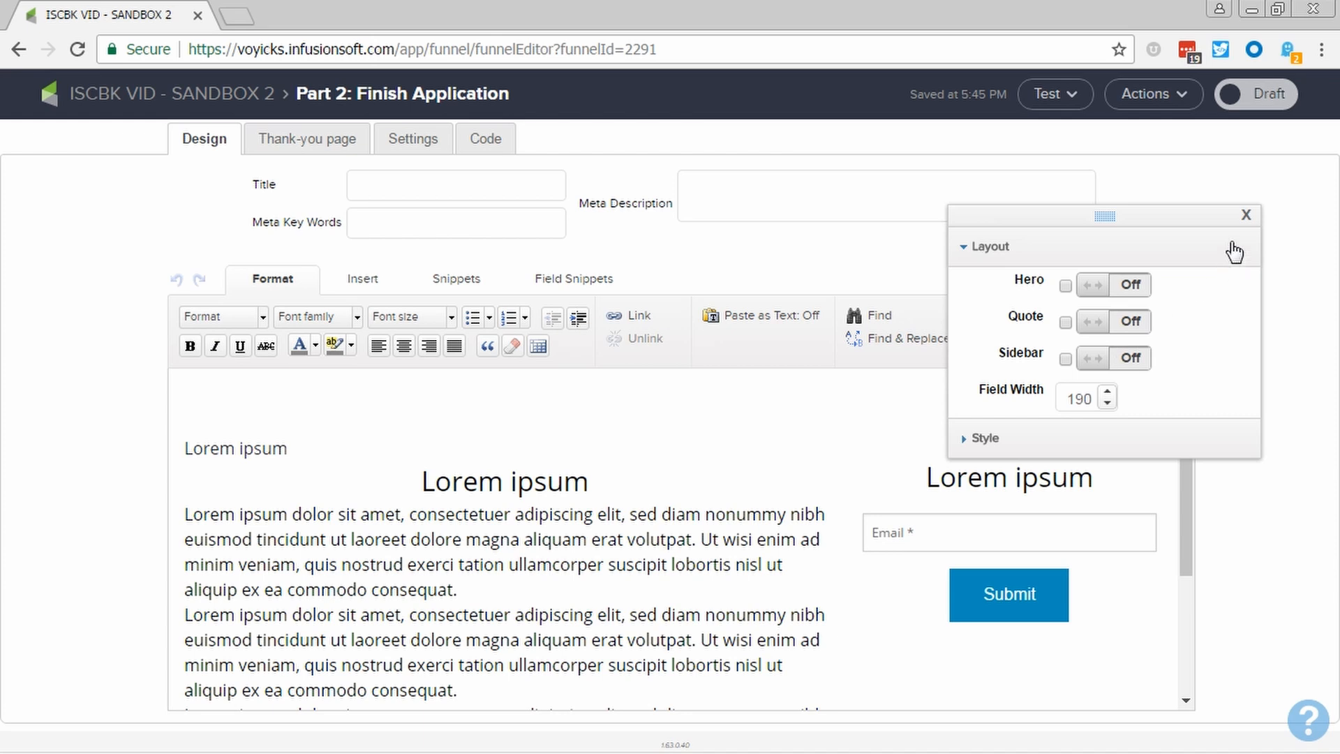
left_click(1246, 215)
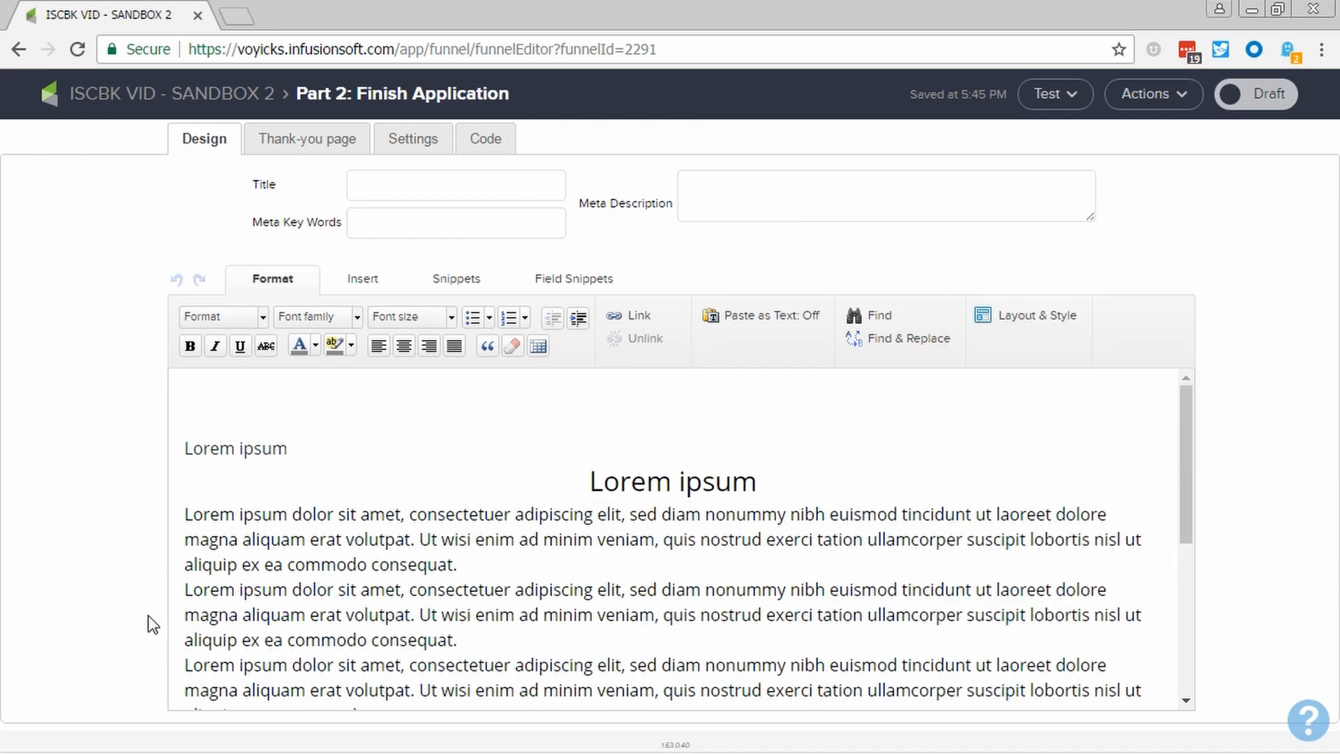
Delete all the Lorem ipsum placeholder blocks above the form's own heading
left_click(279, 424)
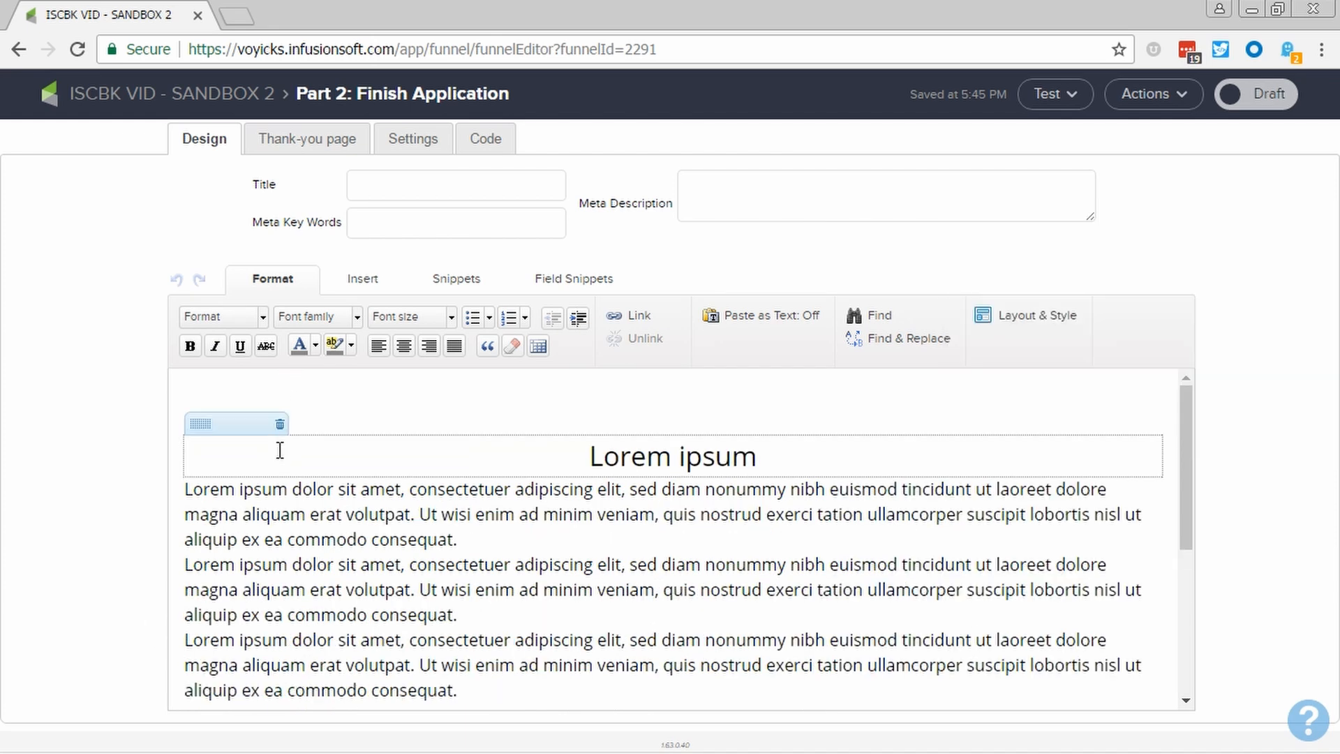
left_click(279, 423)
left_click(279, 425)
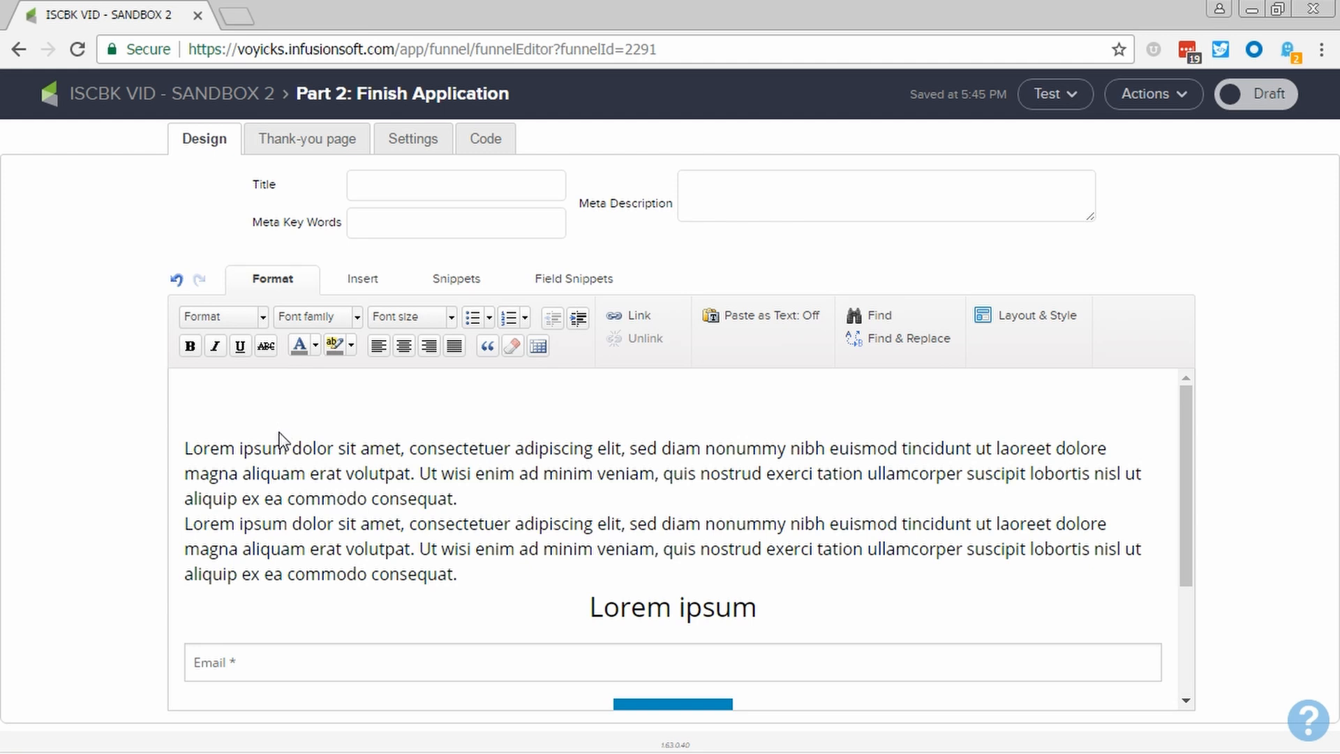
left_click(280, 424)
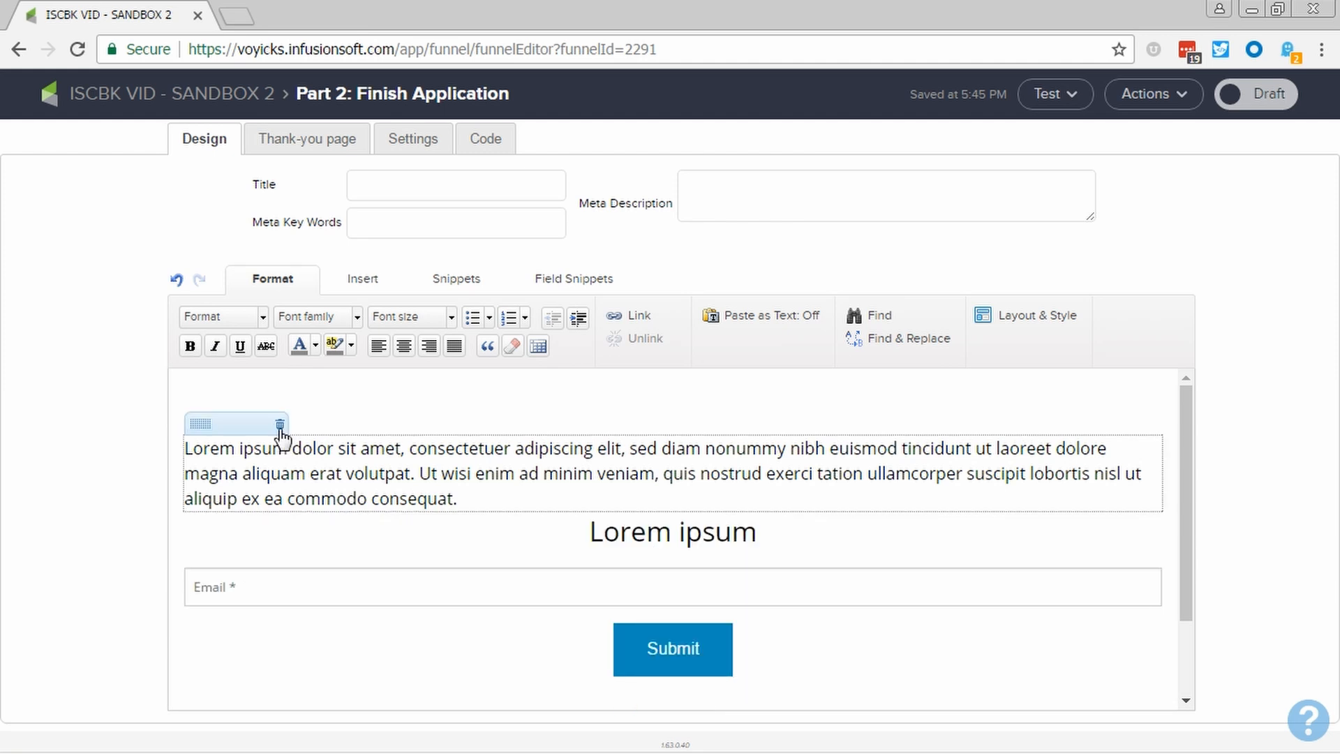
left_click(280, 425)
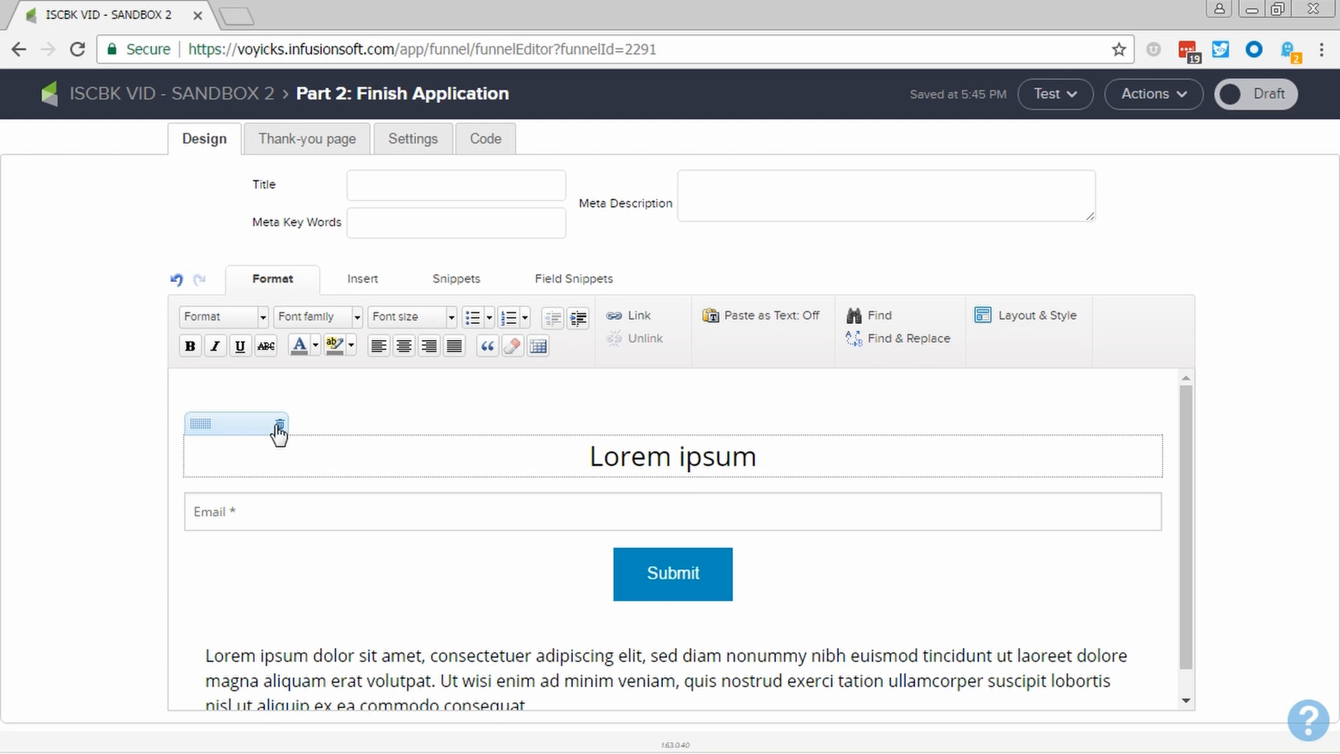
Replace the form's Lorem ipsum heading with "Employment Application Part 2"
left_click(645, 457)
triple_click(647, 462)
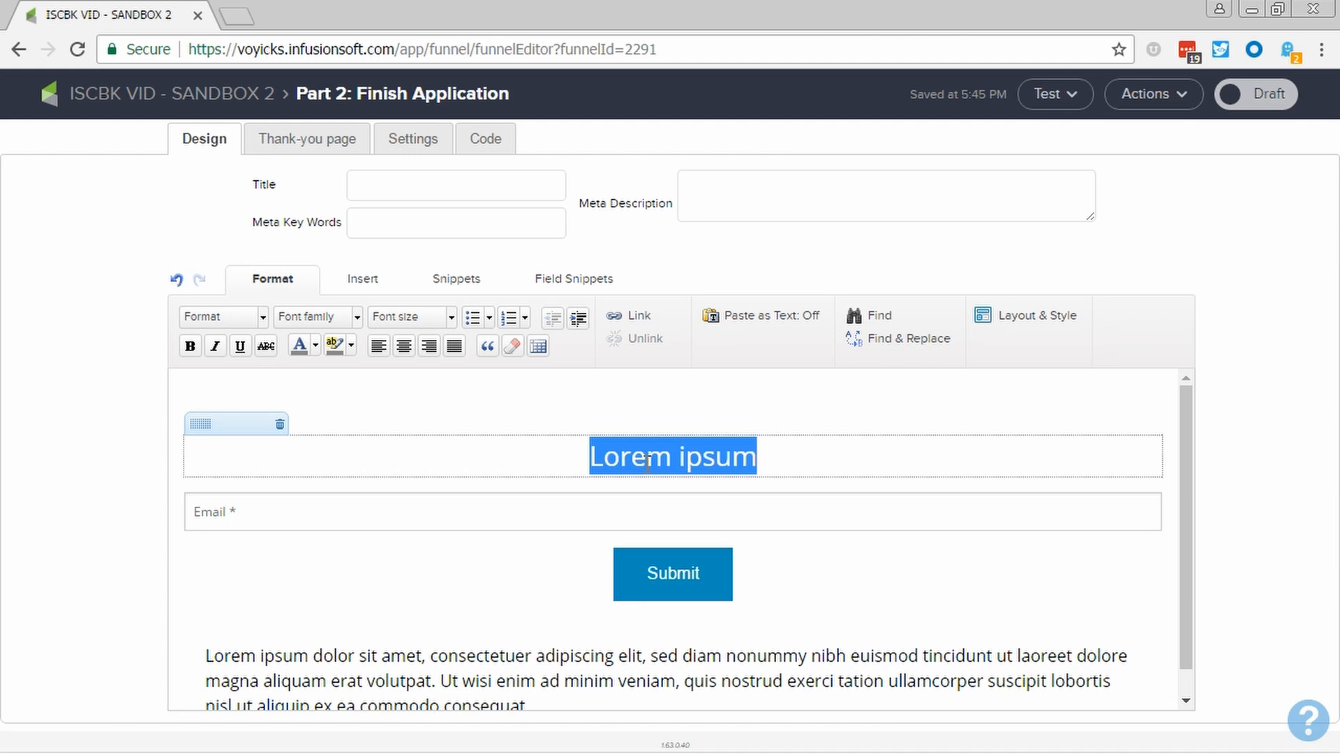
type("Employment ")
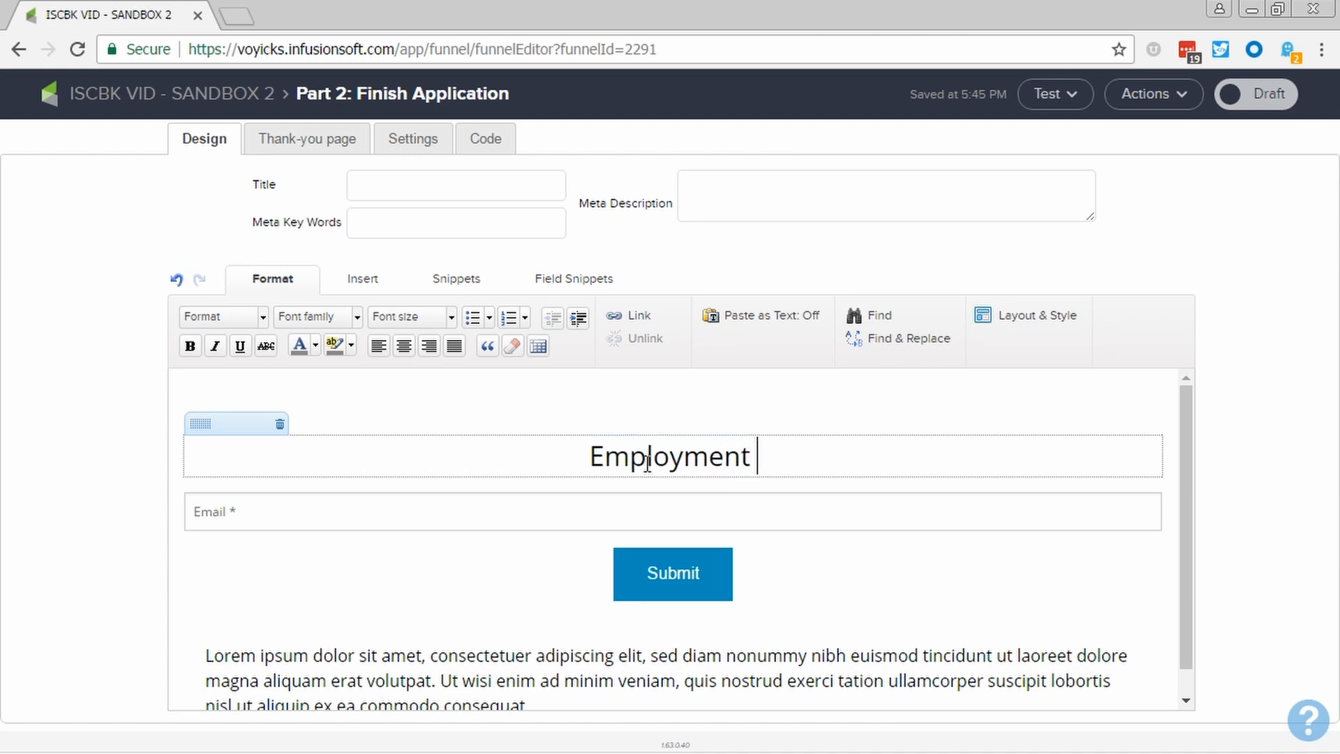
type("Application Ca")
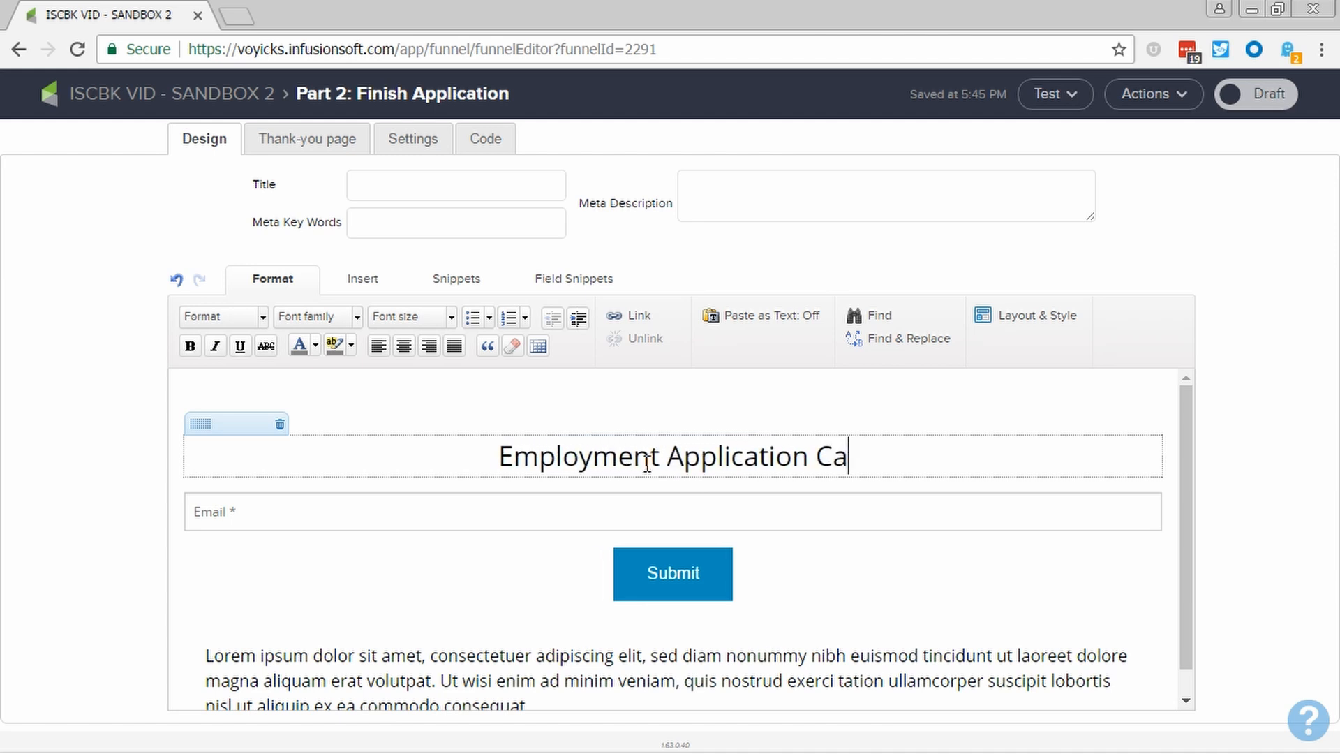
key("BackSpace")
key("BackSpace")
type("Part 2")
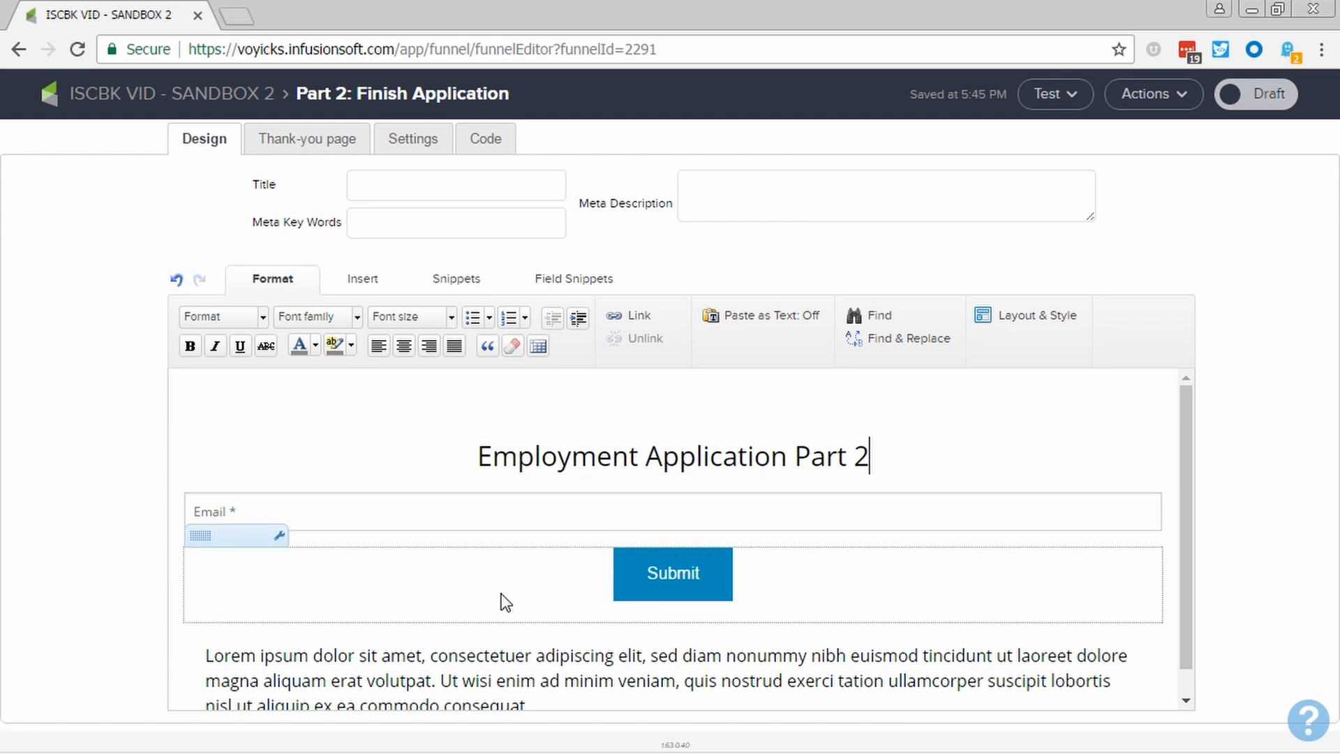
Delete the Lorem ipsum placeholder block below the Submit button
left_click(501, 594)
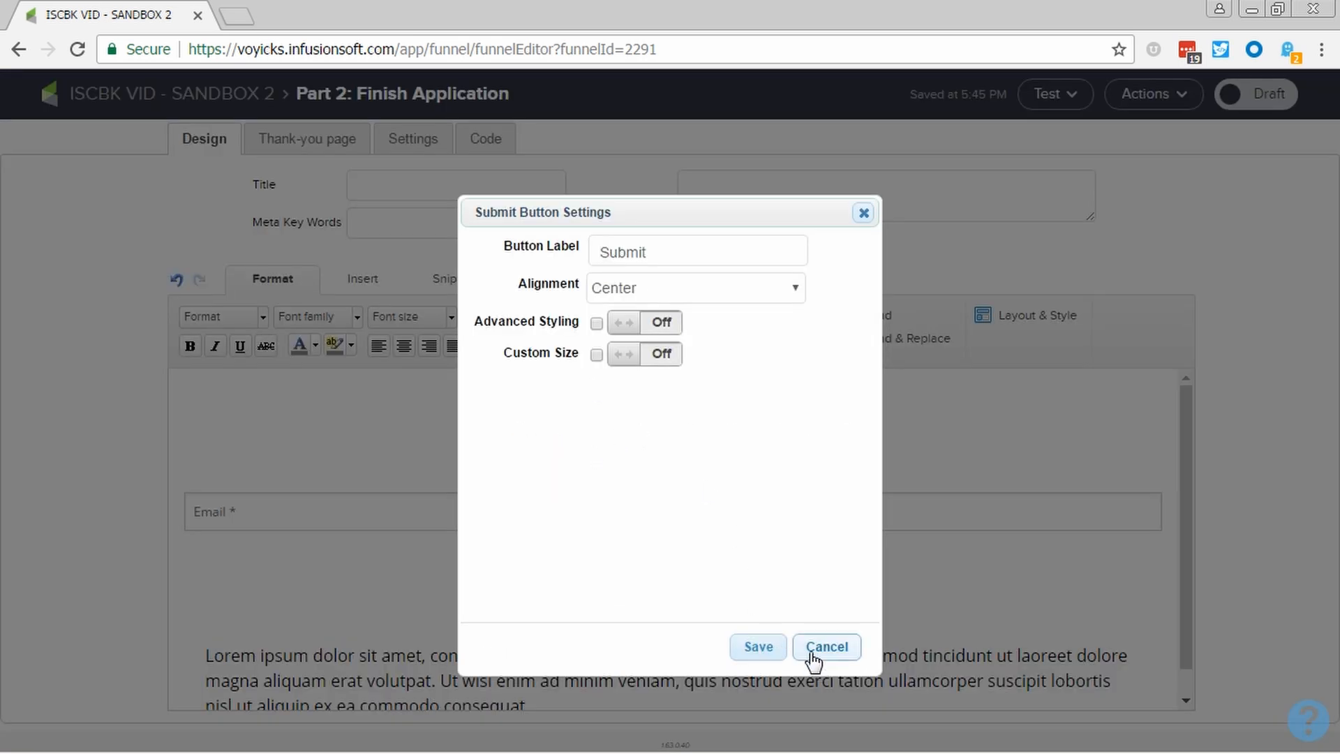
left_click(826, 647)
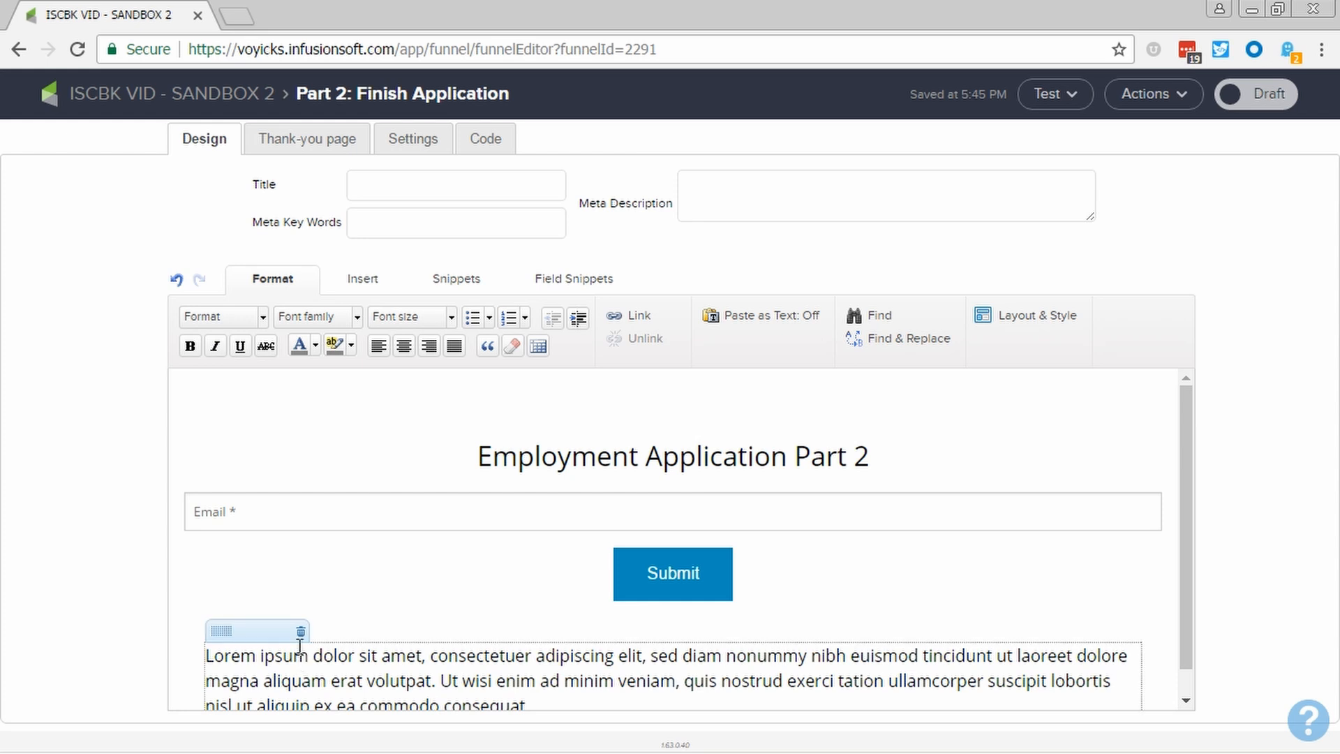
left_click(301, 631)
left_click(1037, 318)
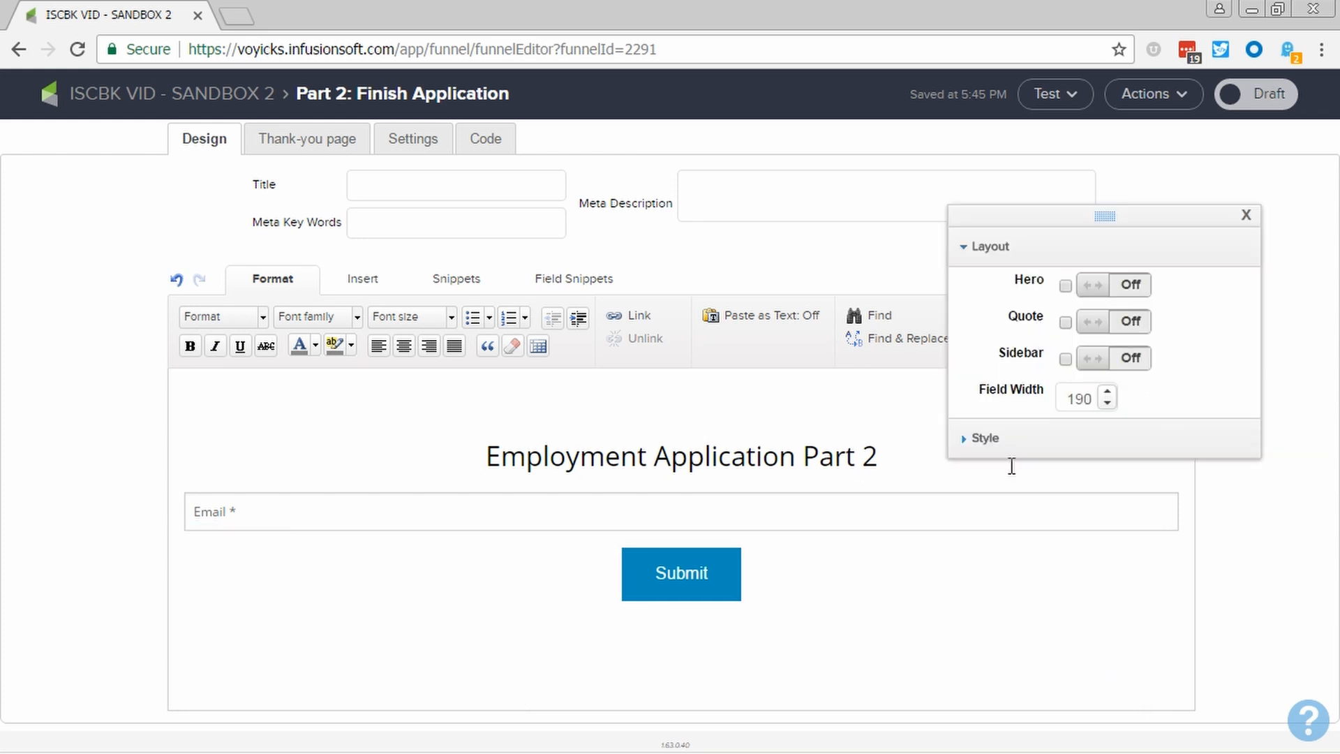
left_click(988, 444)
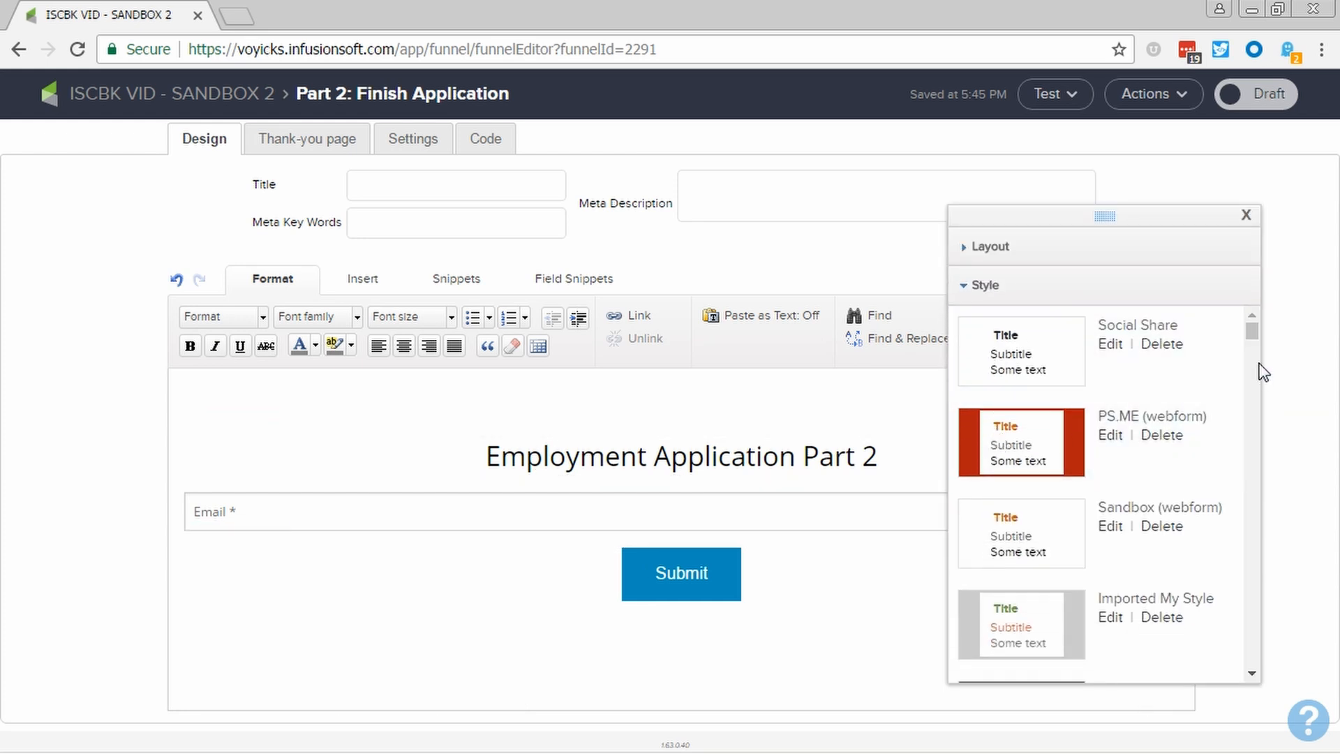
left_click_drag(1253, 334, 1170, 293)
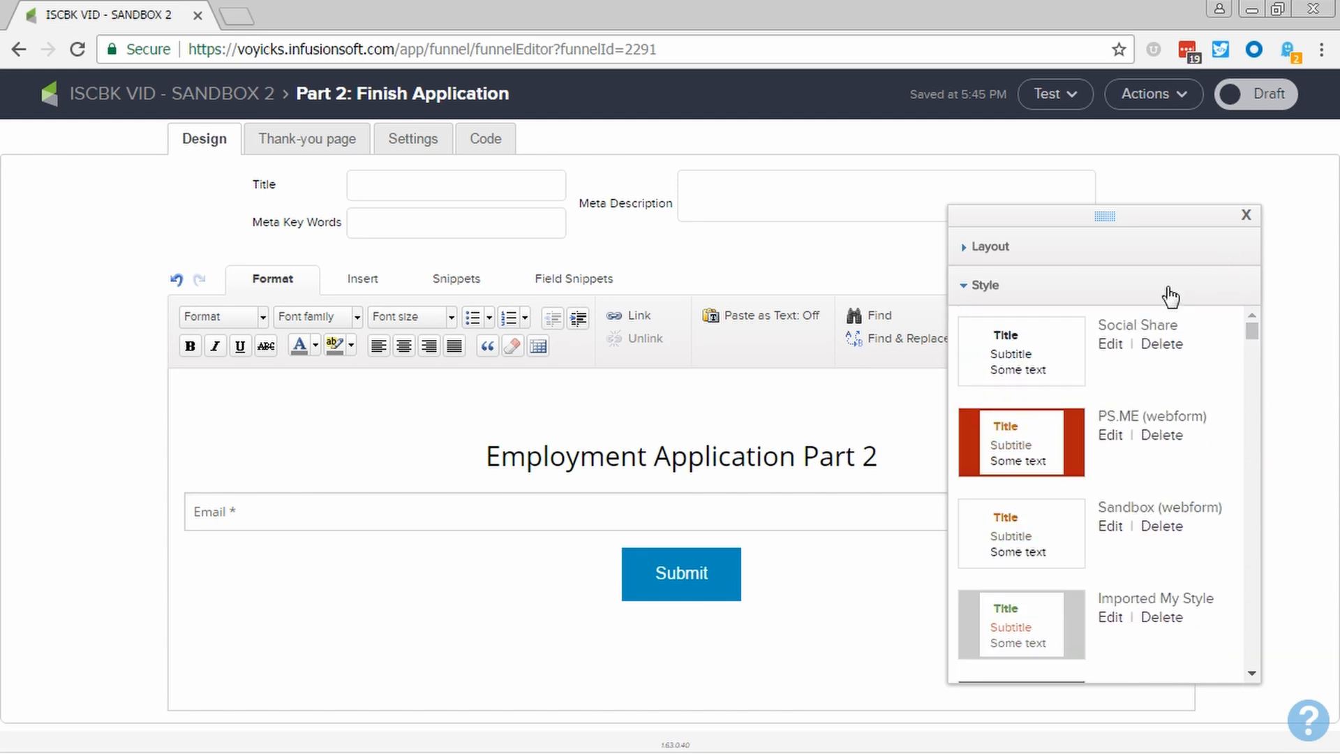
left_click(985, 286)
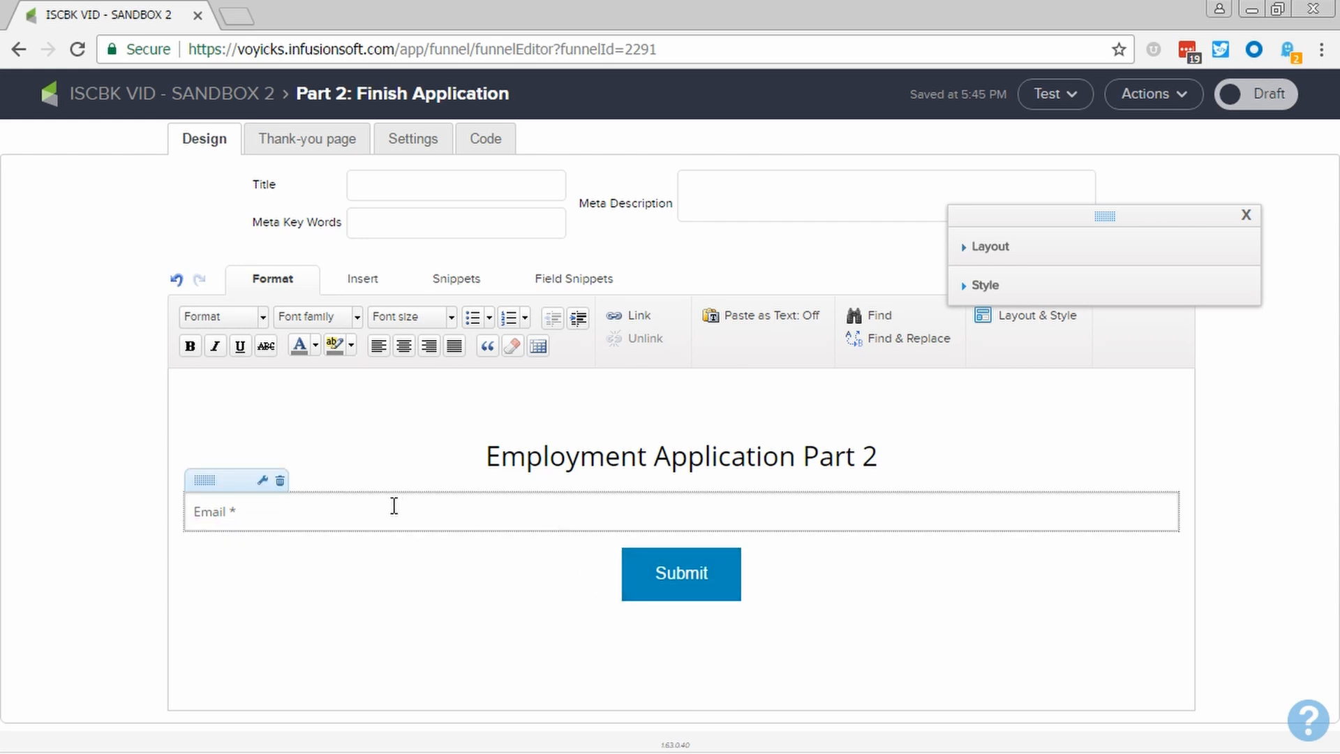
Delete the visible Email field from the landing page form
left_click(262, 480)
left_click(868, 401)
left_click(280, 482)
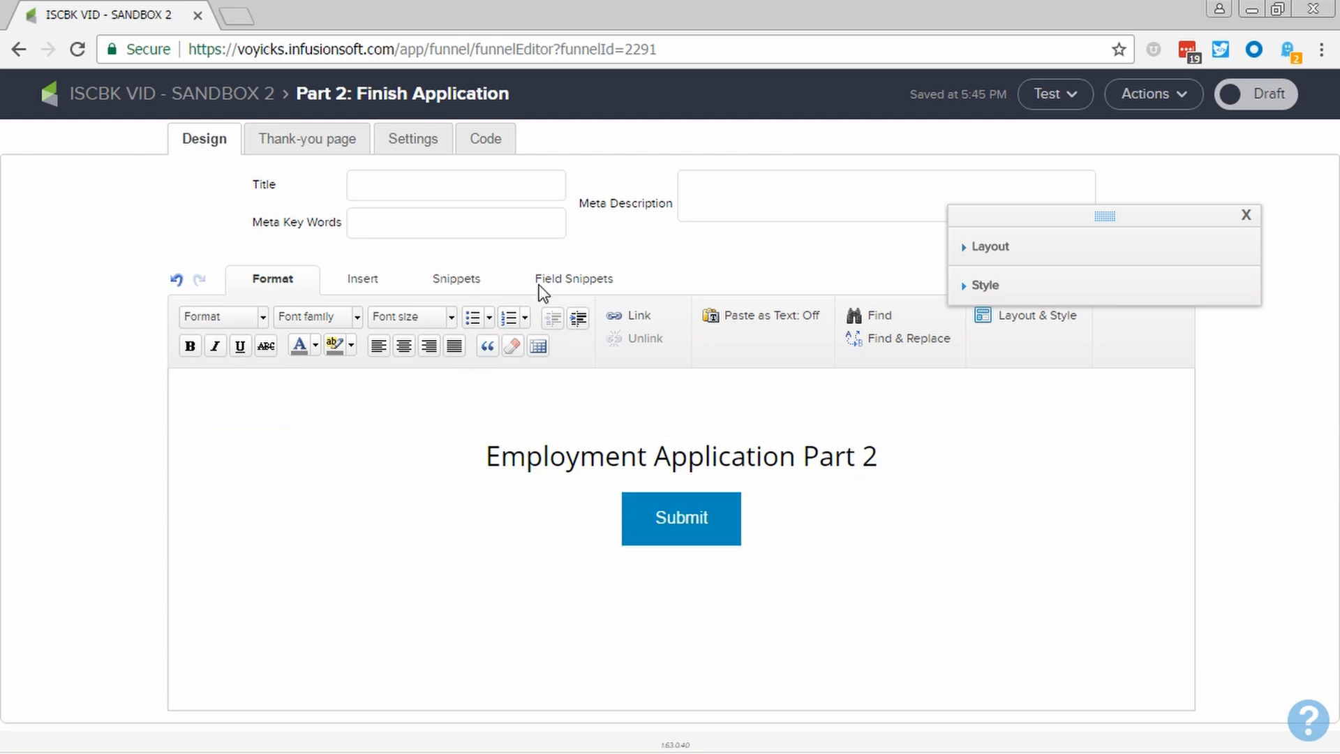
Add a hidden field to the form that uses the Email field, leaving its value empty
left_click(570, 281)
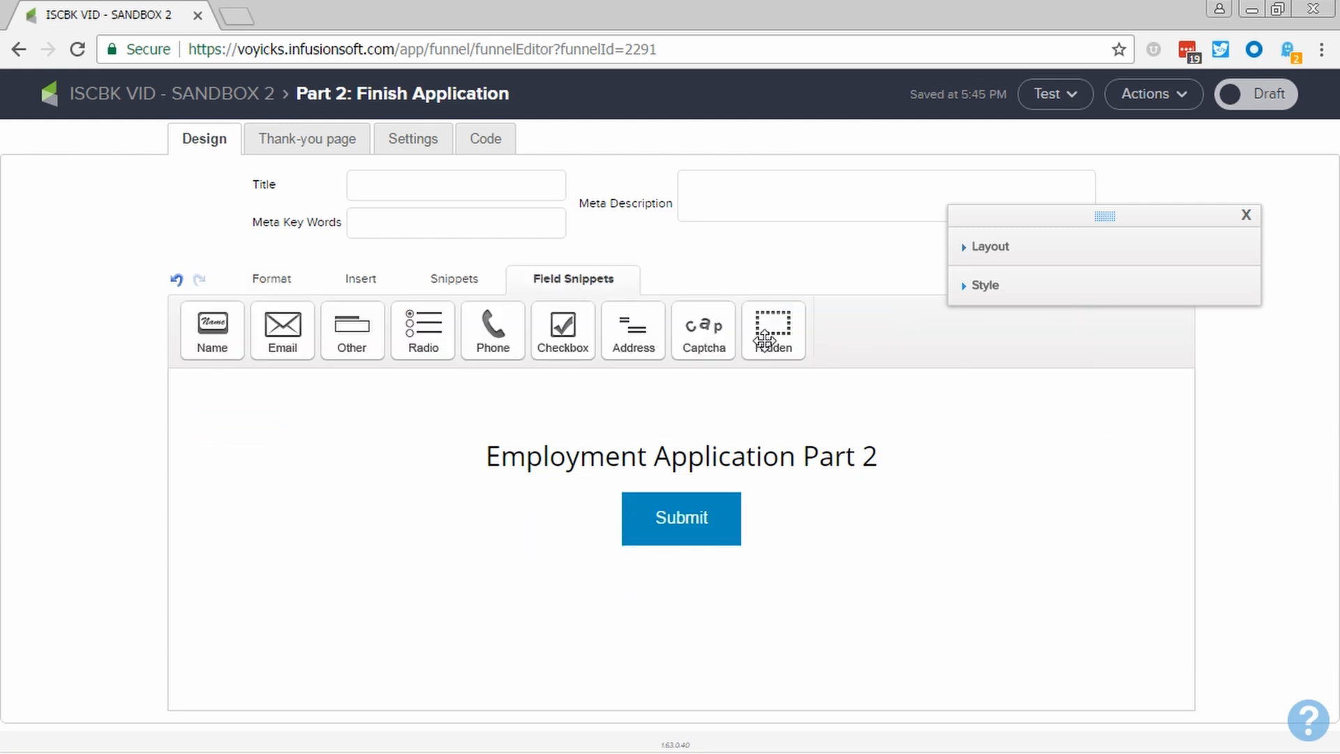
left_click_drag(772, 340, 765, 522)
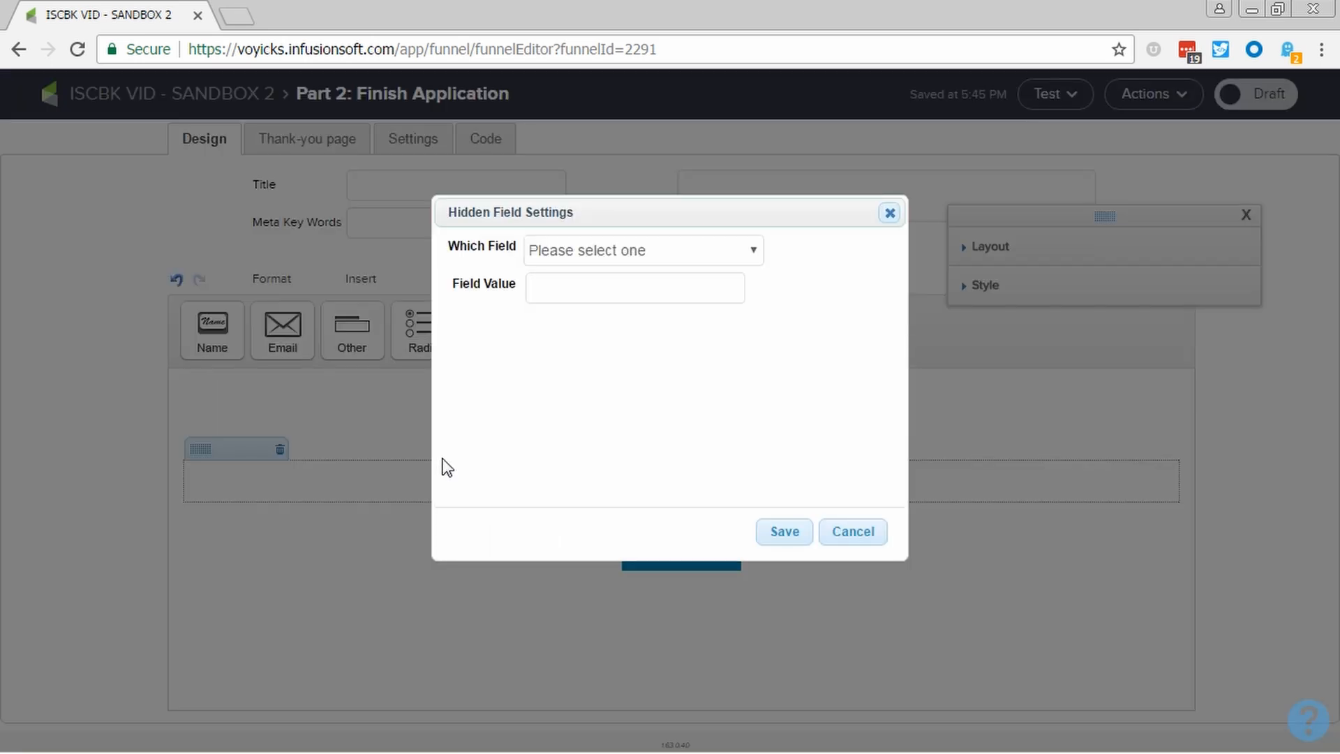
left_click(628, 250)
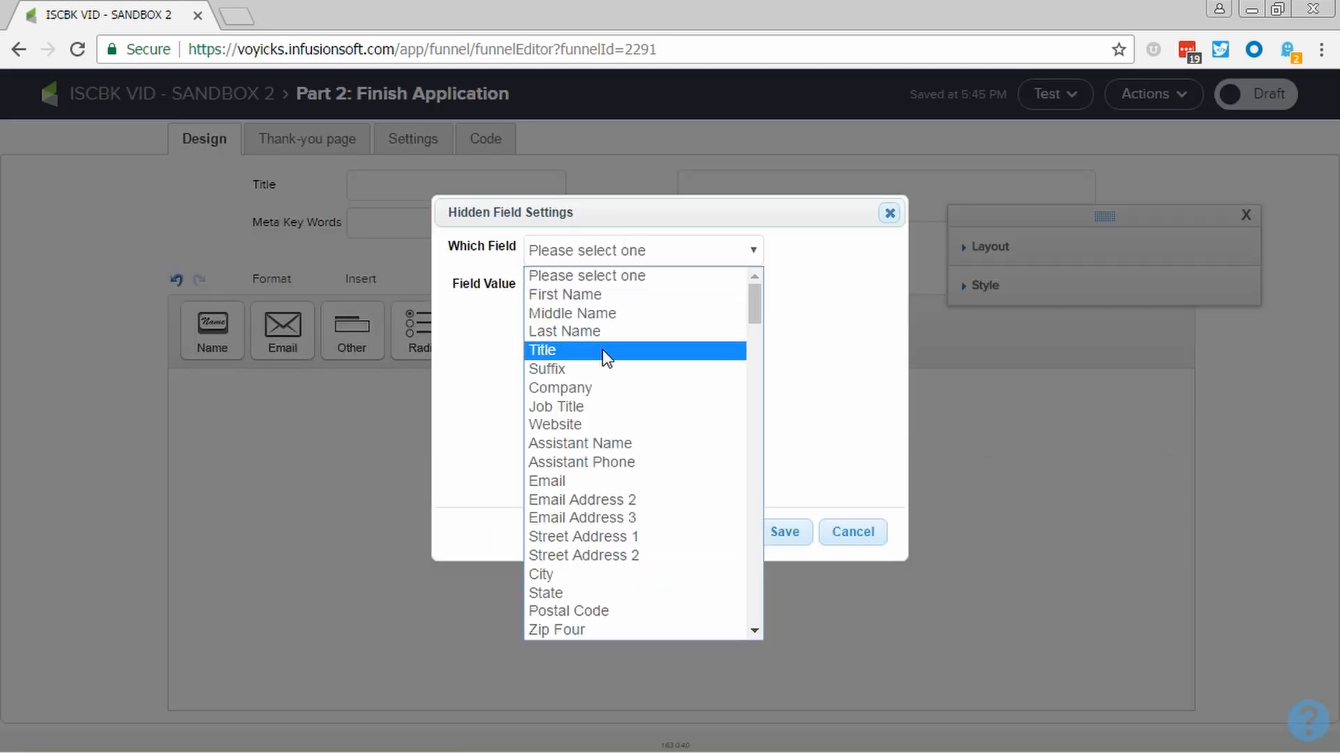
left_click(632, 483)
left_click(784, 532)
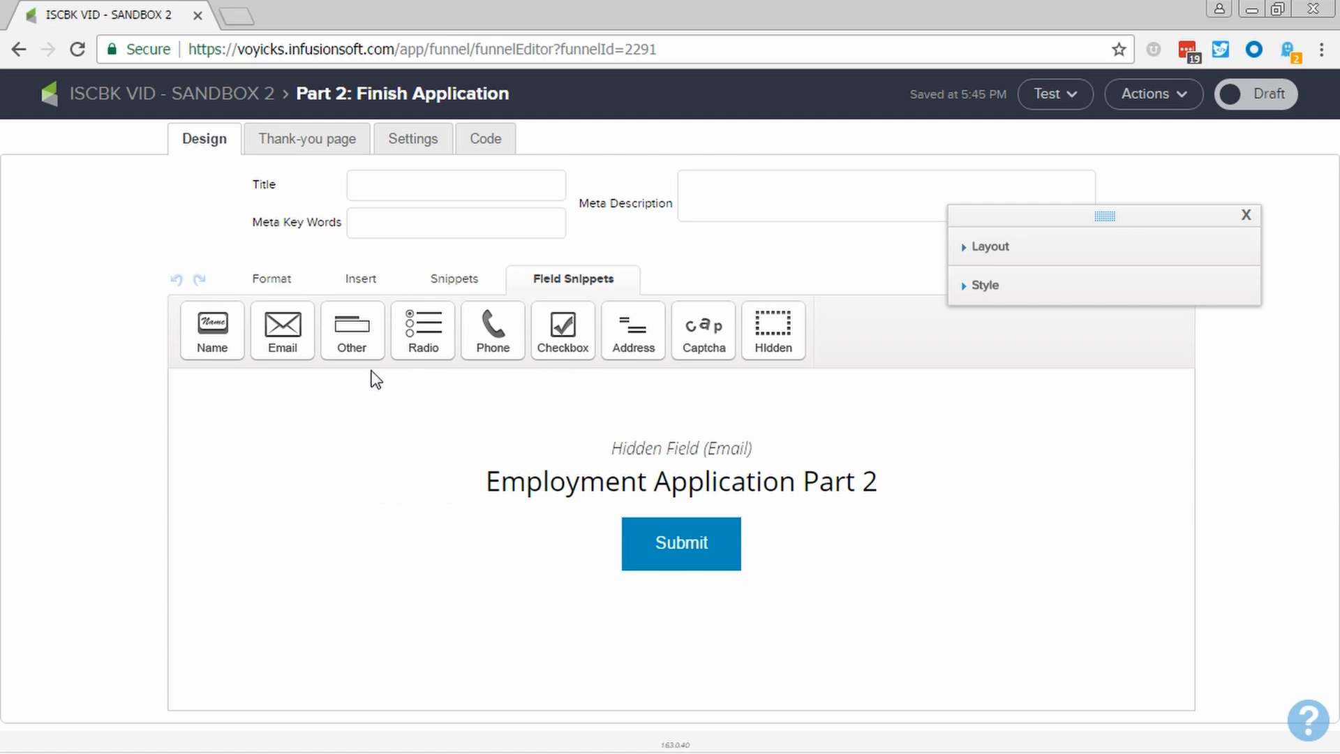
Add an Other field between the form heading and the Submit button, mapped to Append to Person Notes
left_click_drag(362, 342, 627, 583)
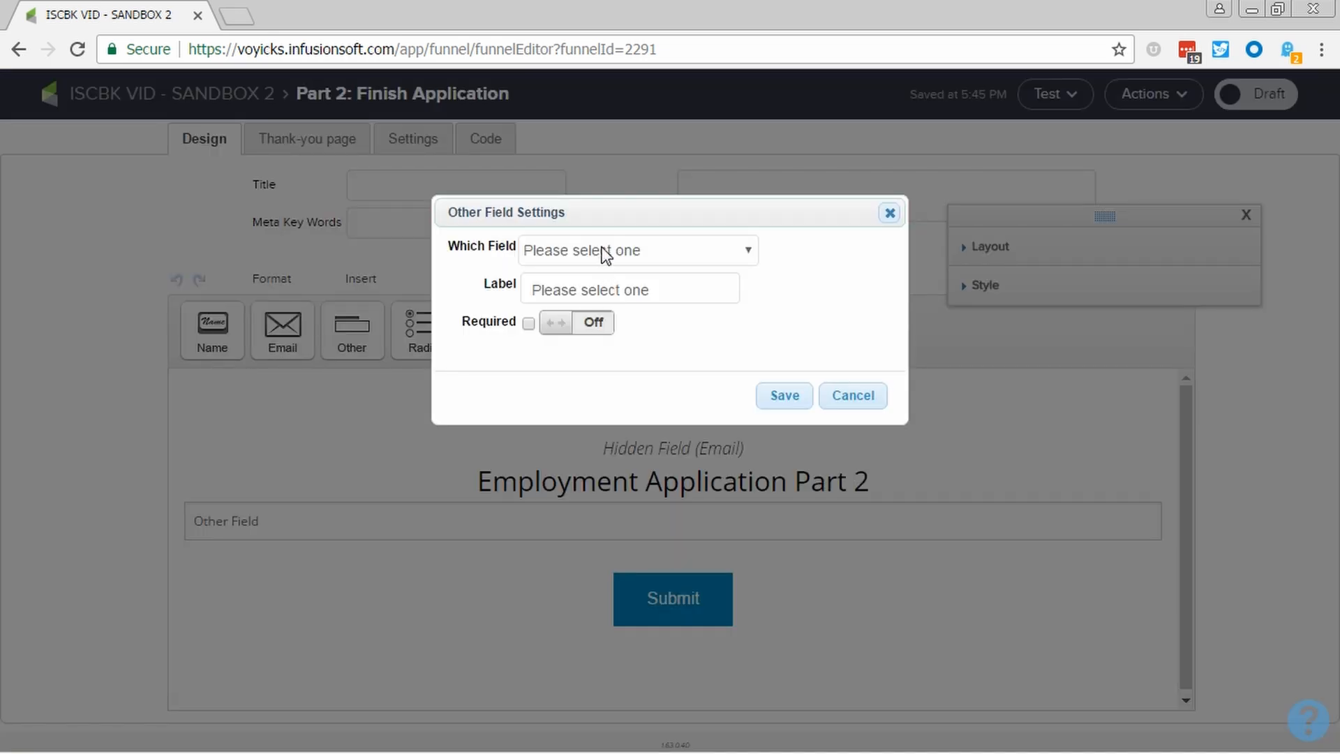
left_click(599, 252)
left_click_drag(754, 323, 734, 613)
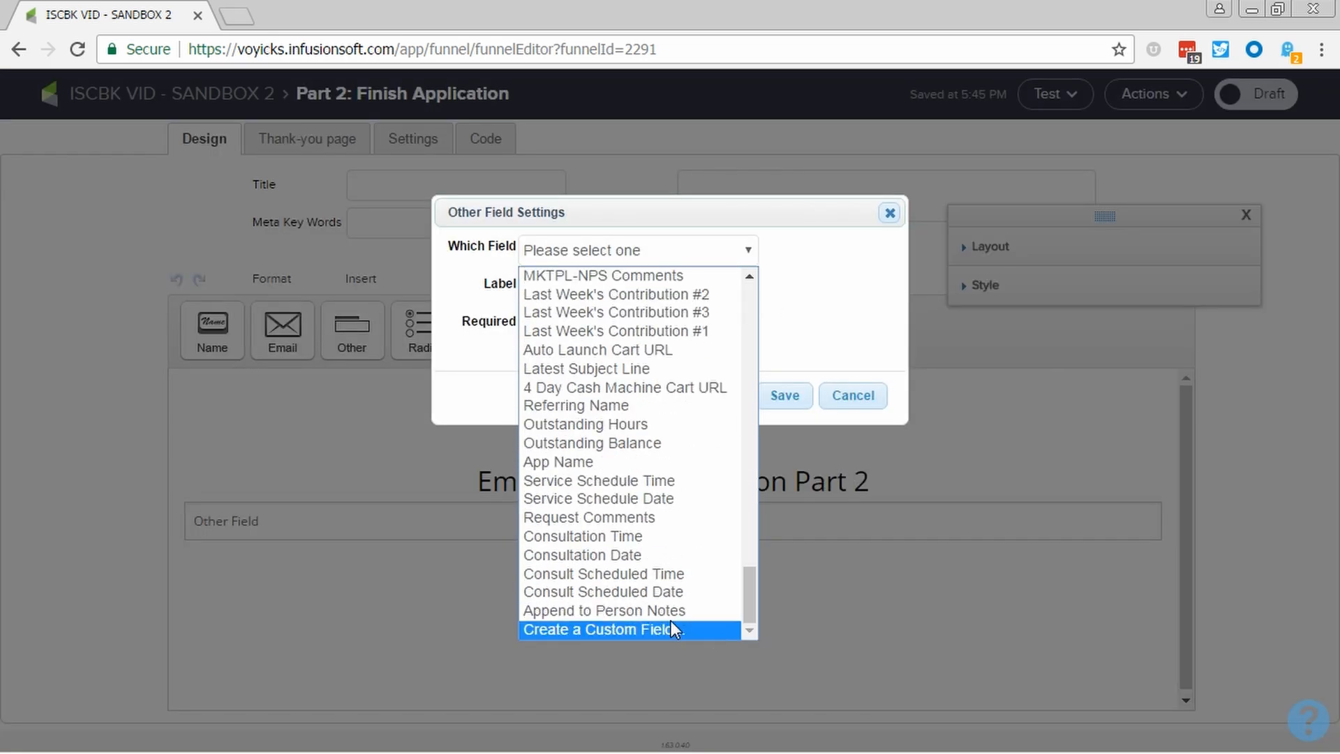
left_click(656, 609)
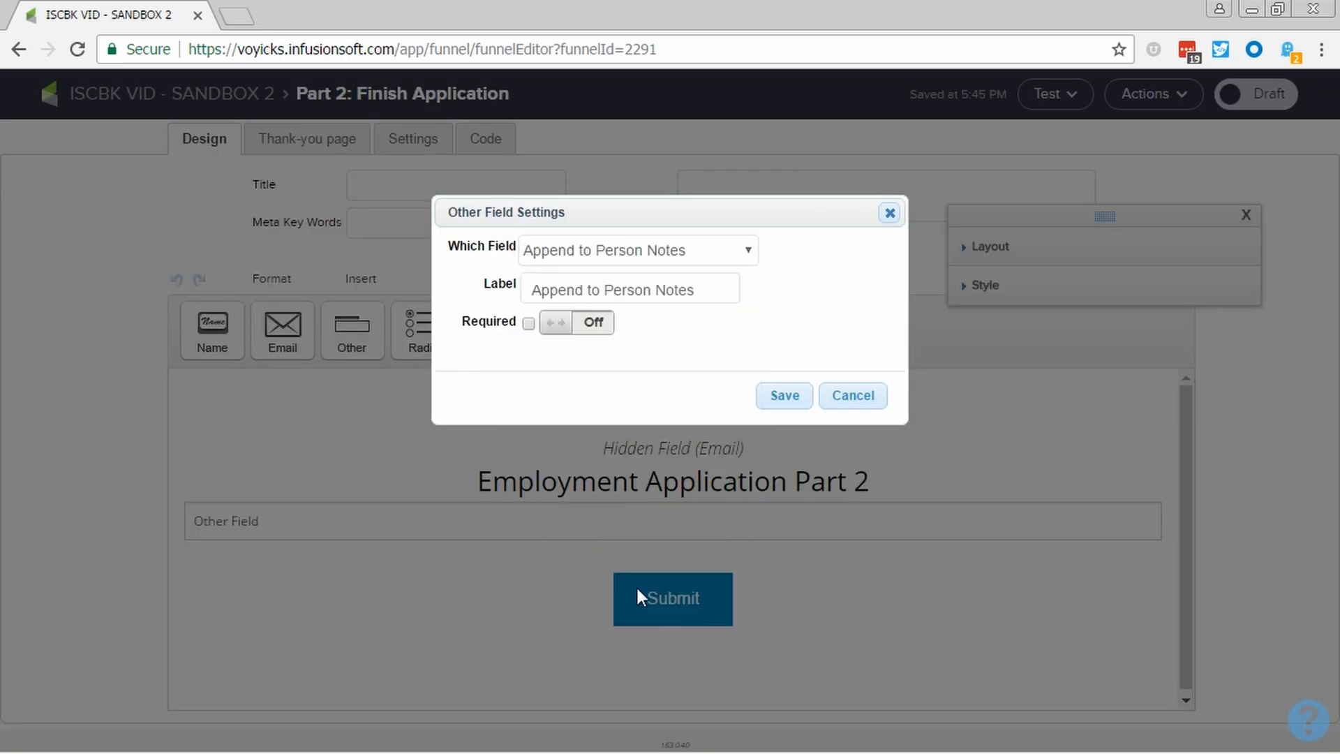
Label the new notes field "Share Your Previous Experience", make it required, and save it
triple_click(564, 288)
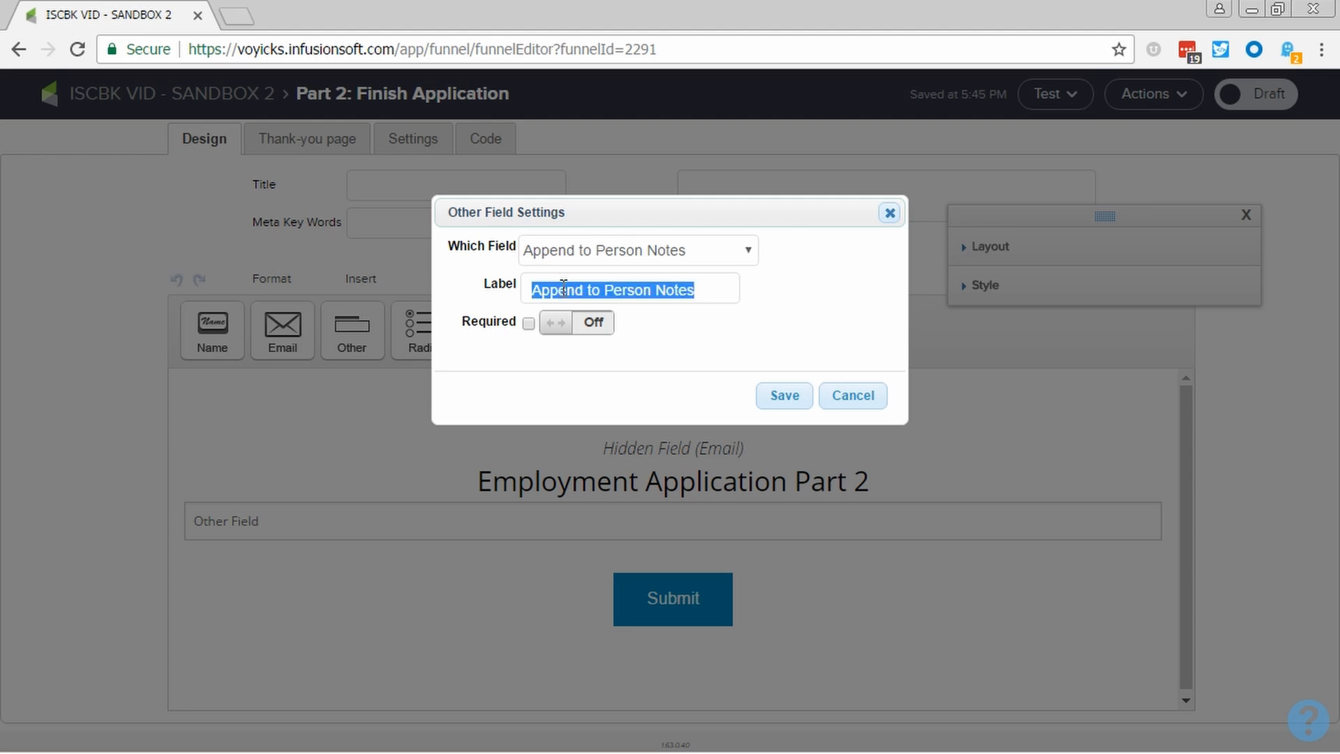
type("Share Your Per")
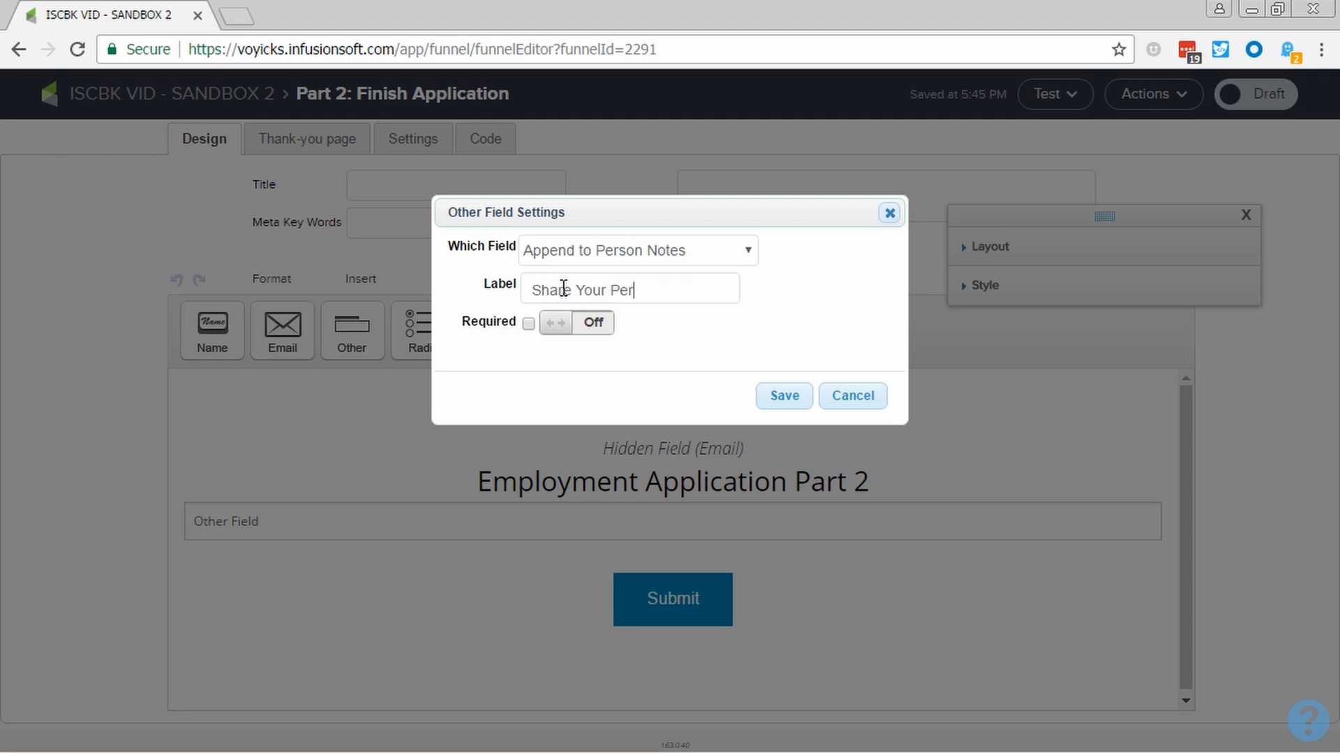
type("sonal E")
key("BackSpace")
key("BackSpace")
key("BackSpace")
key("BackSpace")
key("BackSpace")
key("BackSpace")
key("BackSpace")
key("BackSpace")
key("BackSpace")
type("revious Experience")
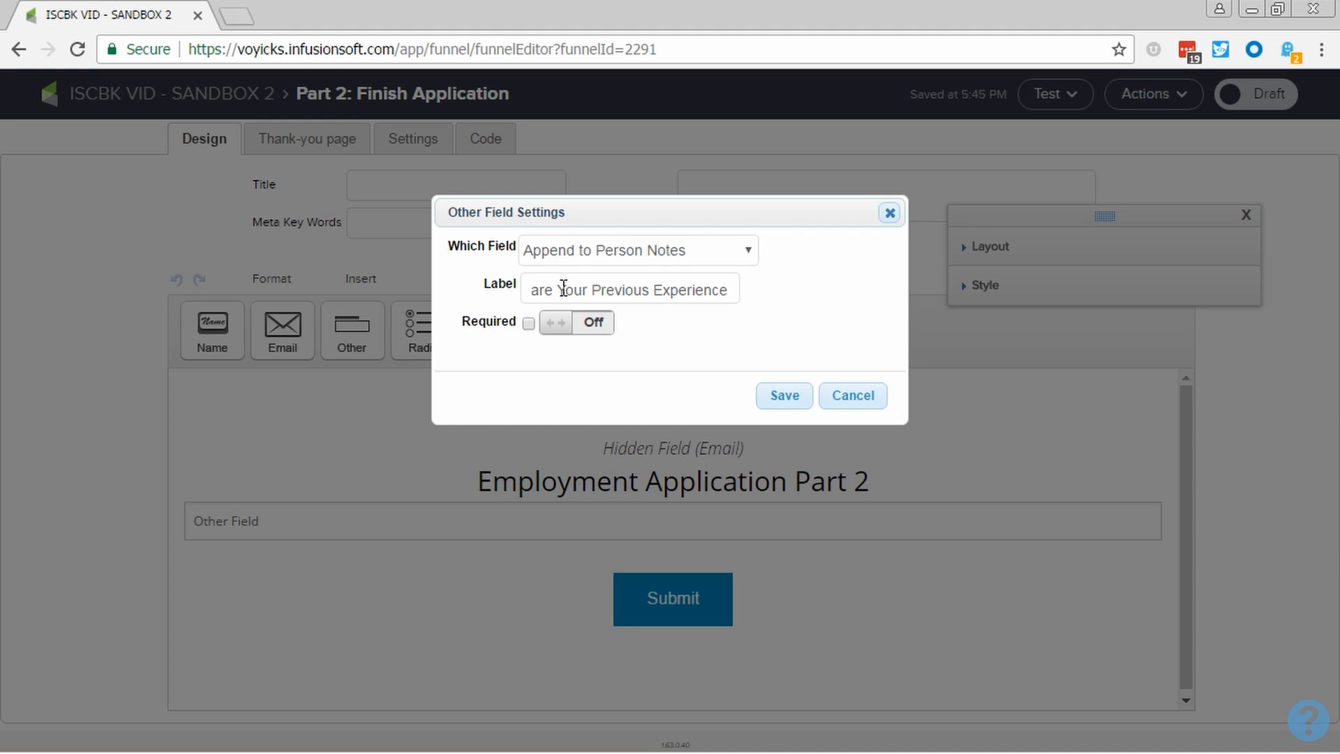
left_click(591, 325)
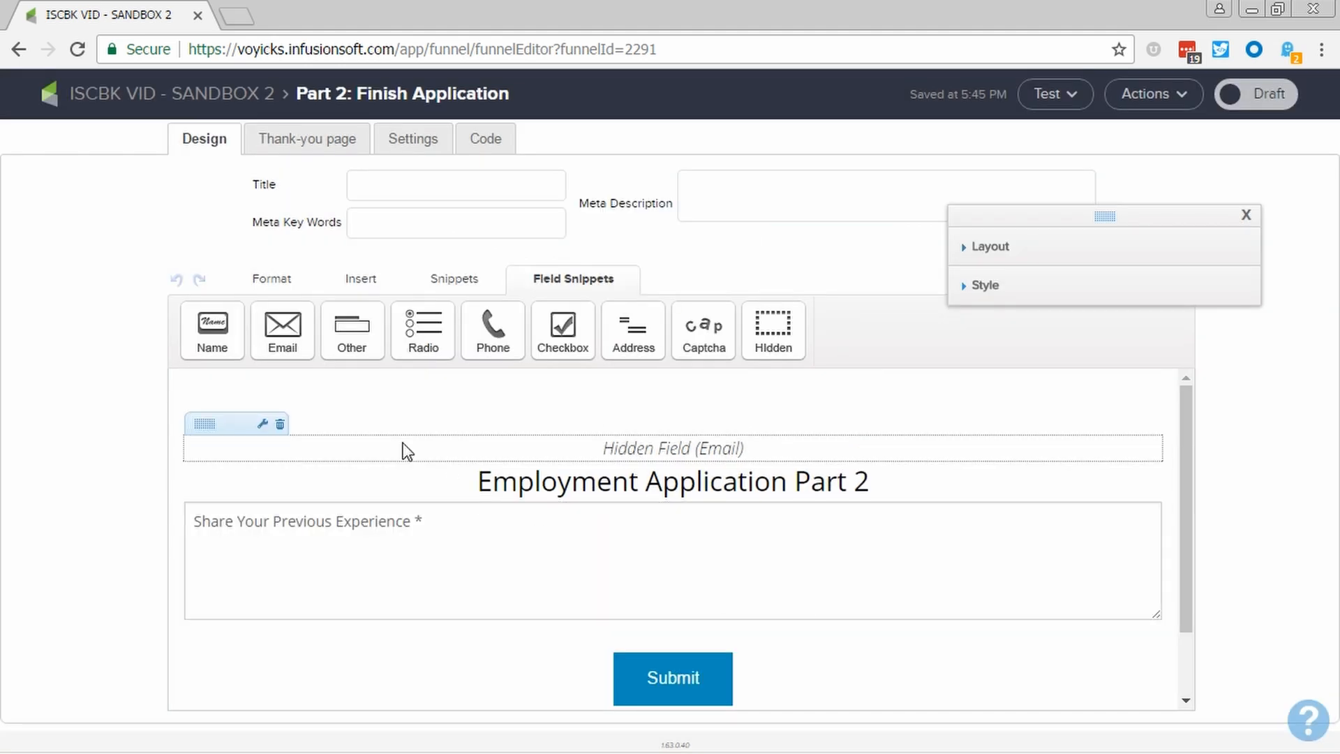
Insert a 15 px spacer between the previous experience field and the Submit button
left_click(479, 282)
left_click(758, 339)
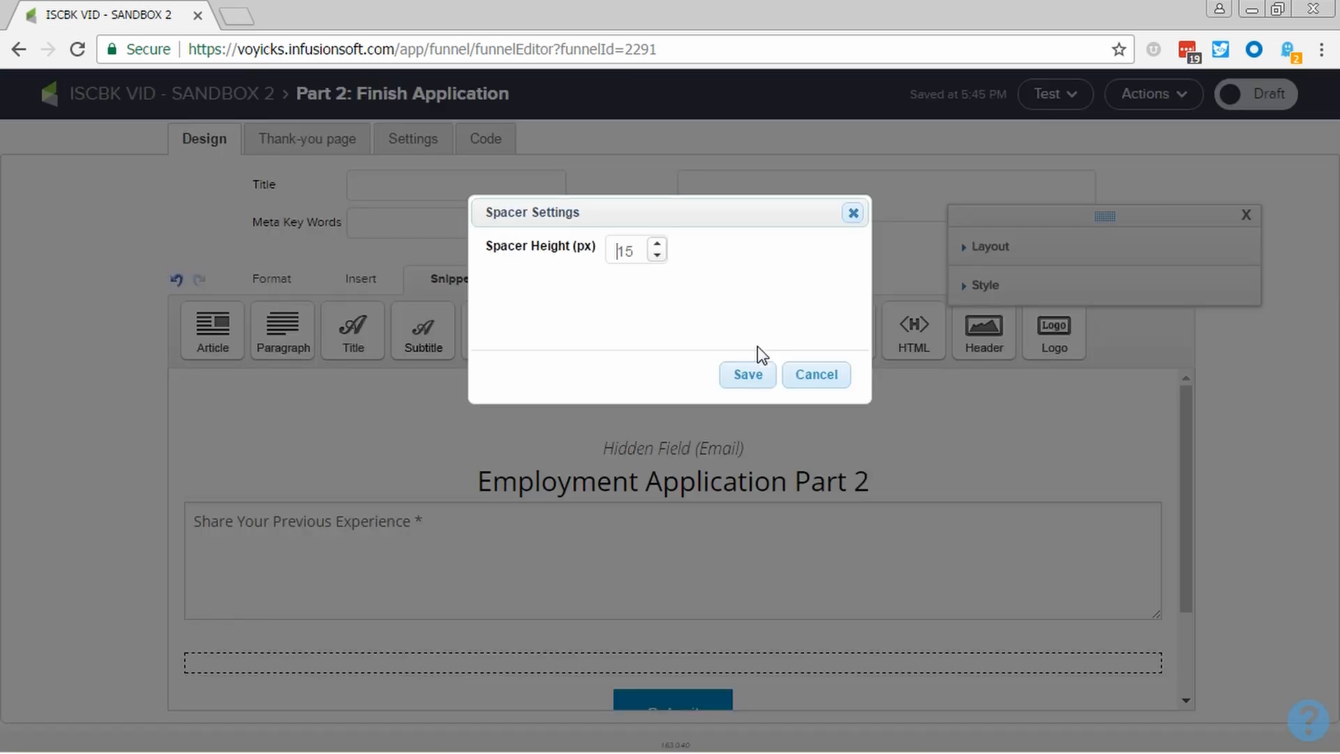
key("Return")
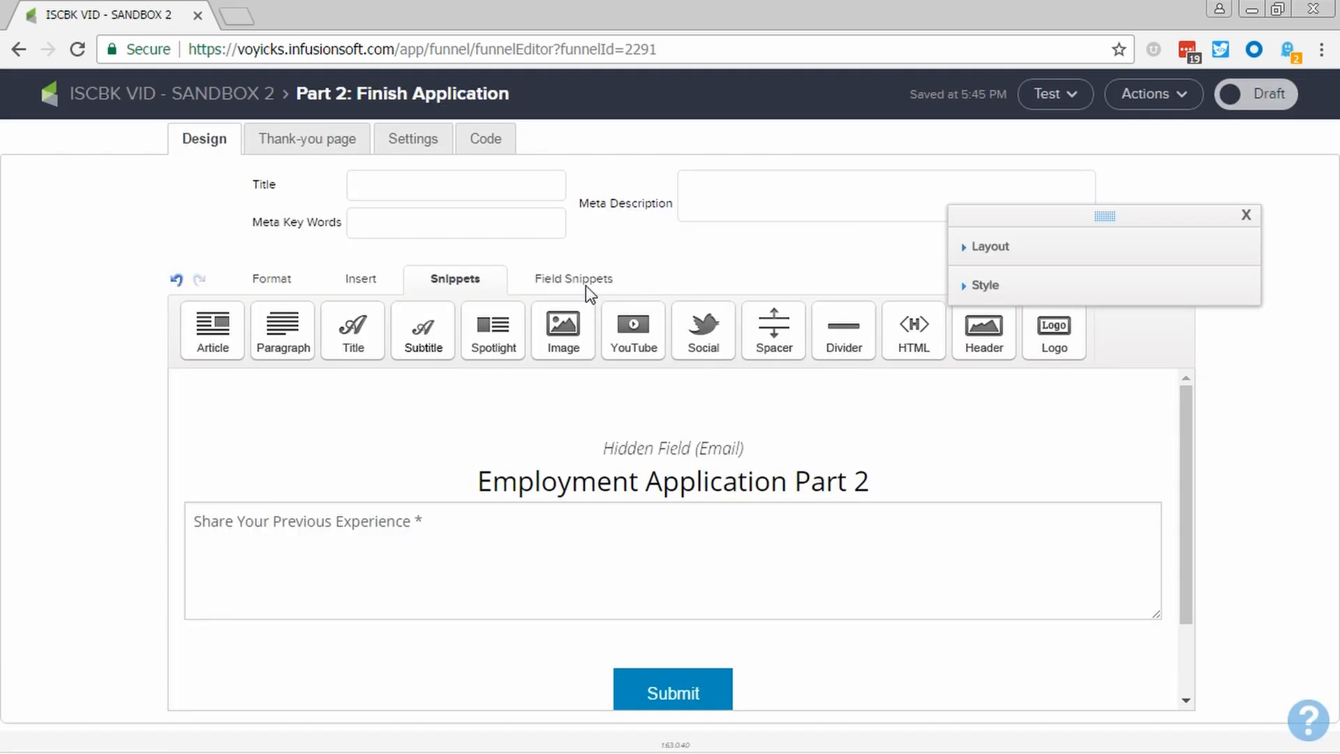
Add a second Other field below the previous experience field, mapped to Append to Person Notes
left_click(585, 283)
left_click(362, 334)
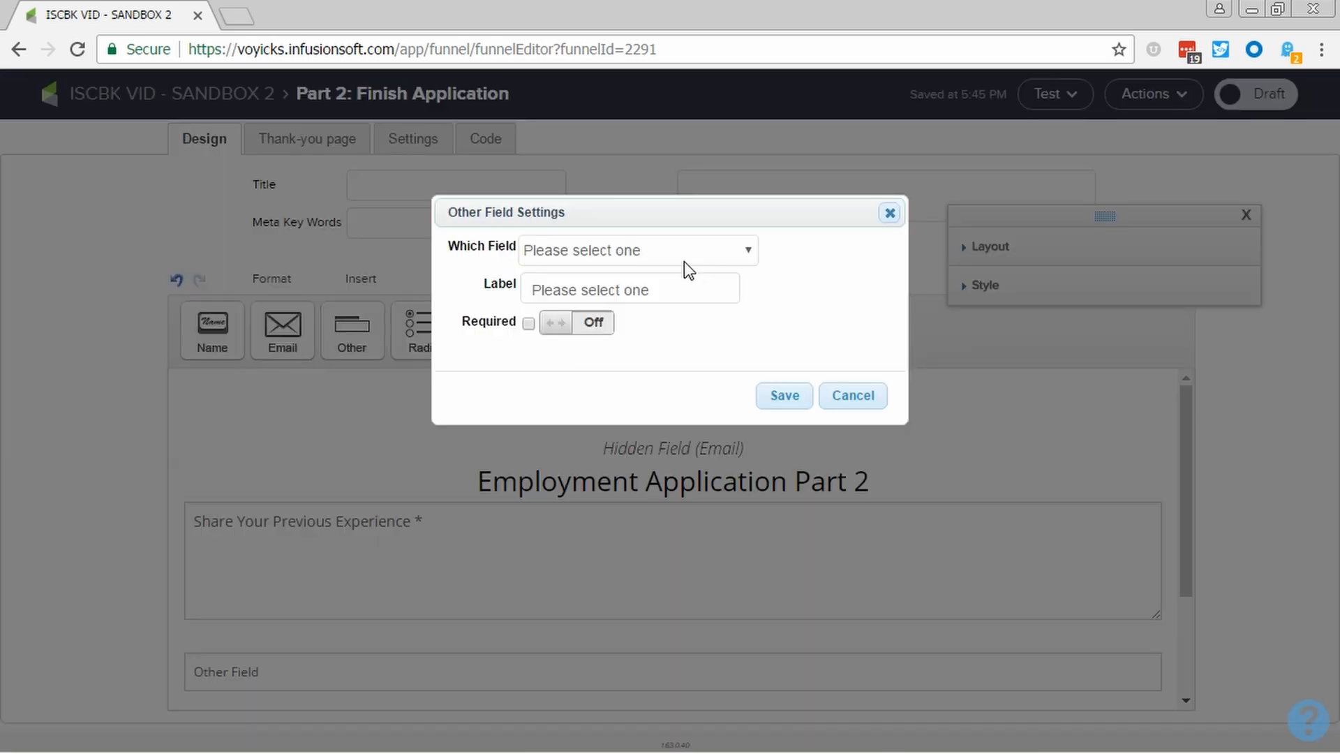
left_click(684, 267)
left_click_drag(749, 307, 734, 638)
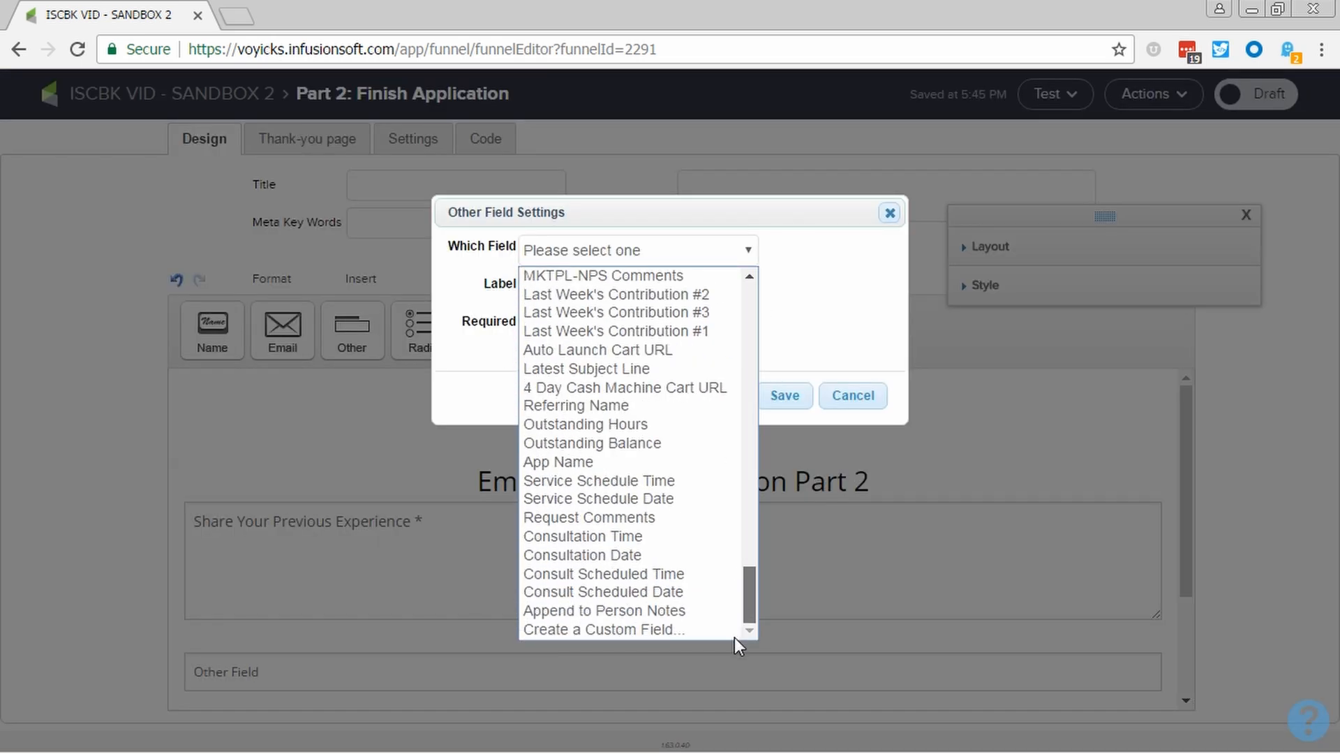
left_click(615, 605)
Label the second notes field "Do you have any special skills or qualifications?", make it required, and save it
left_click(582, 292)
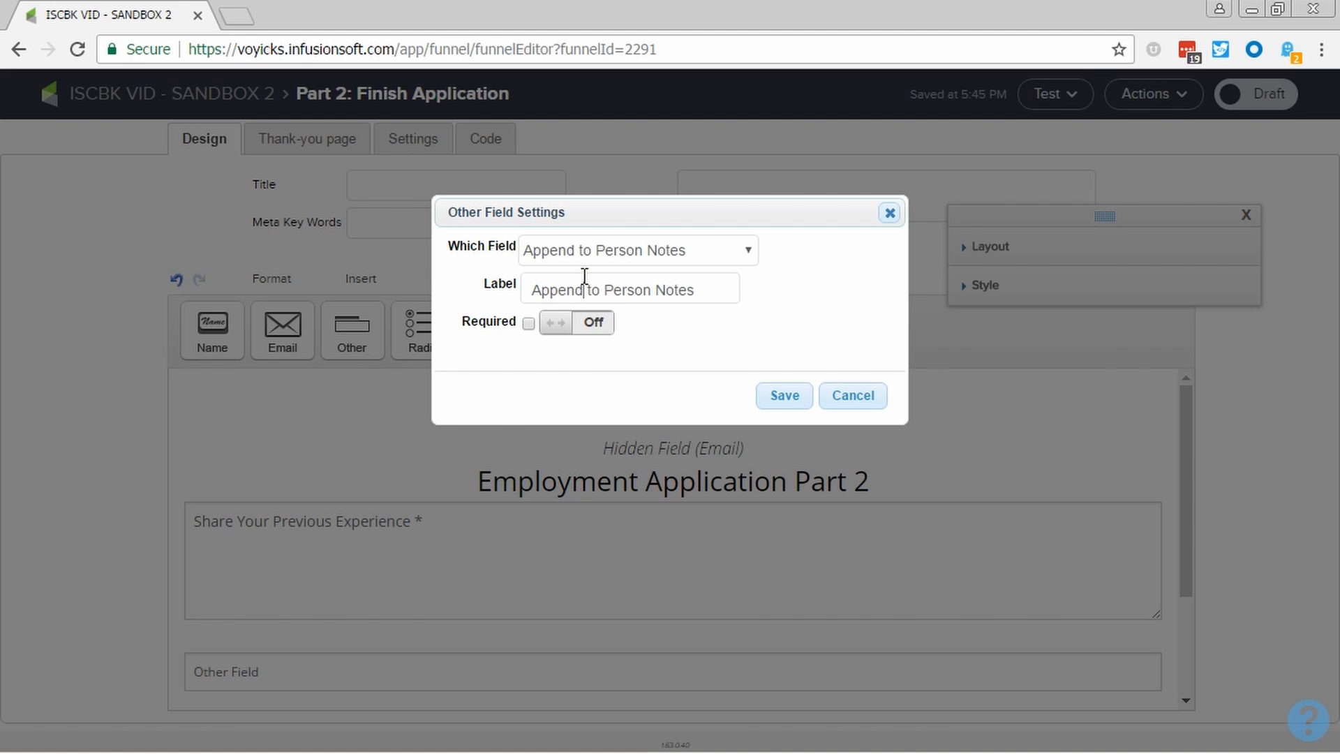
triple_click(584, 276)
type("D")
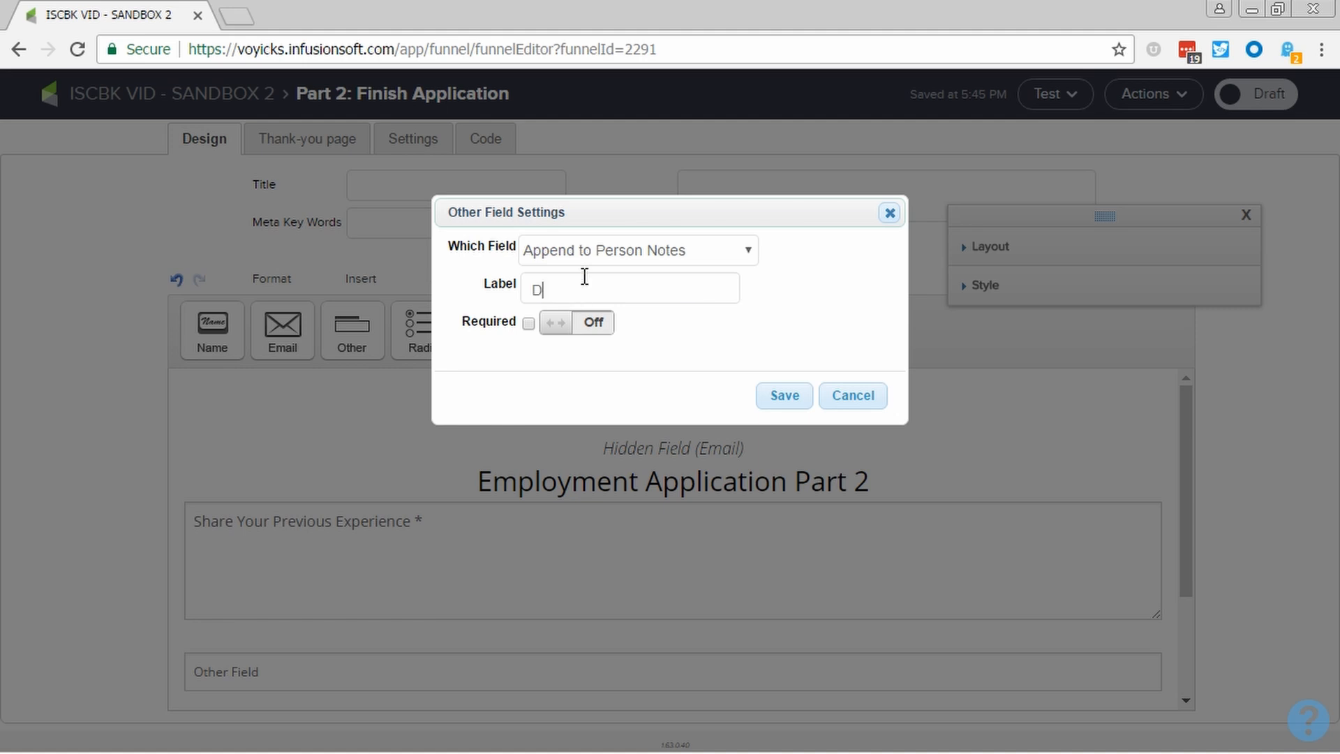
type("o you have any special skills ")
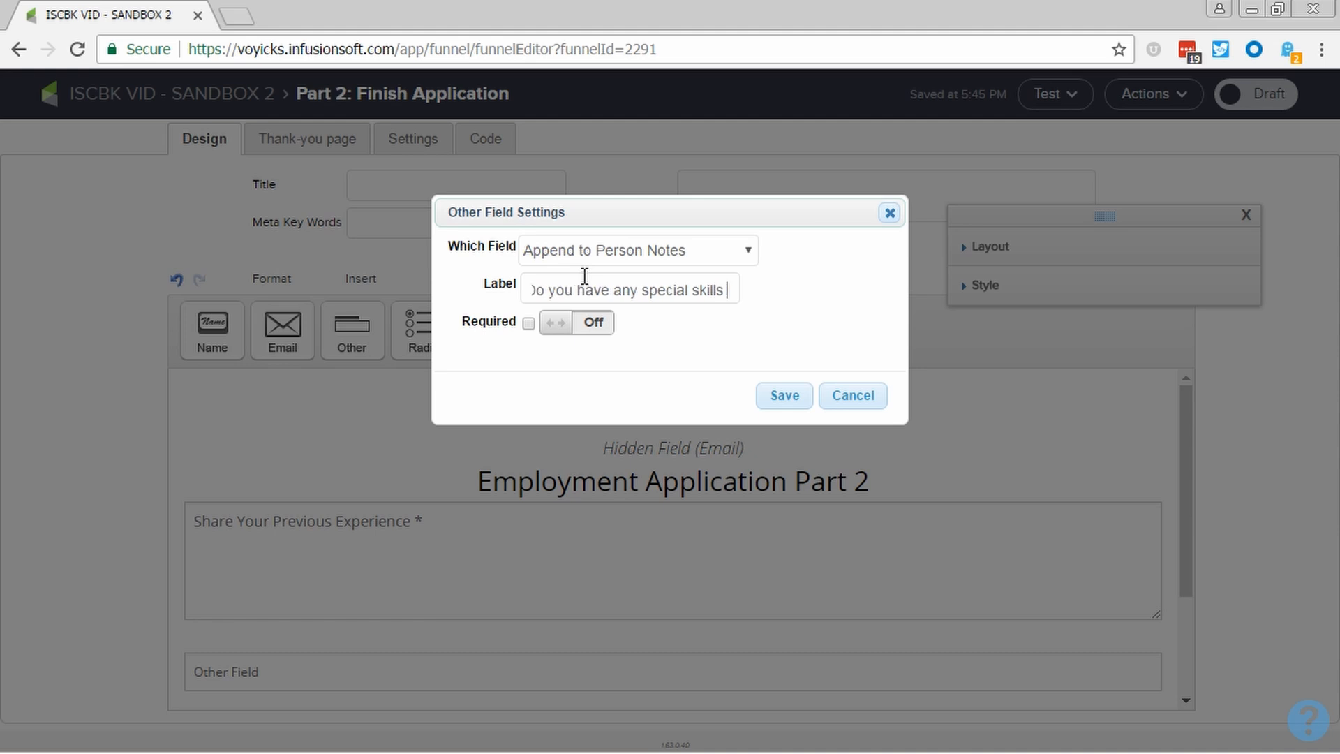
type("or qualitications?")
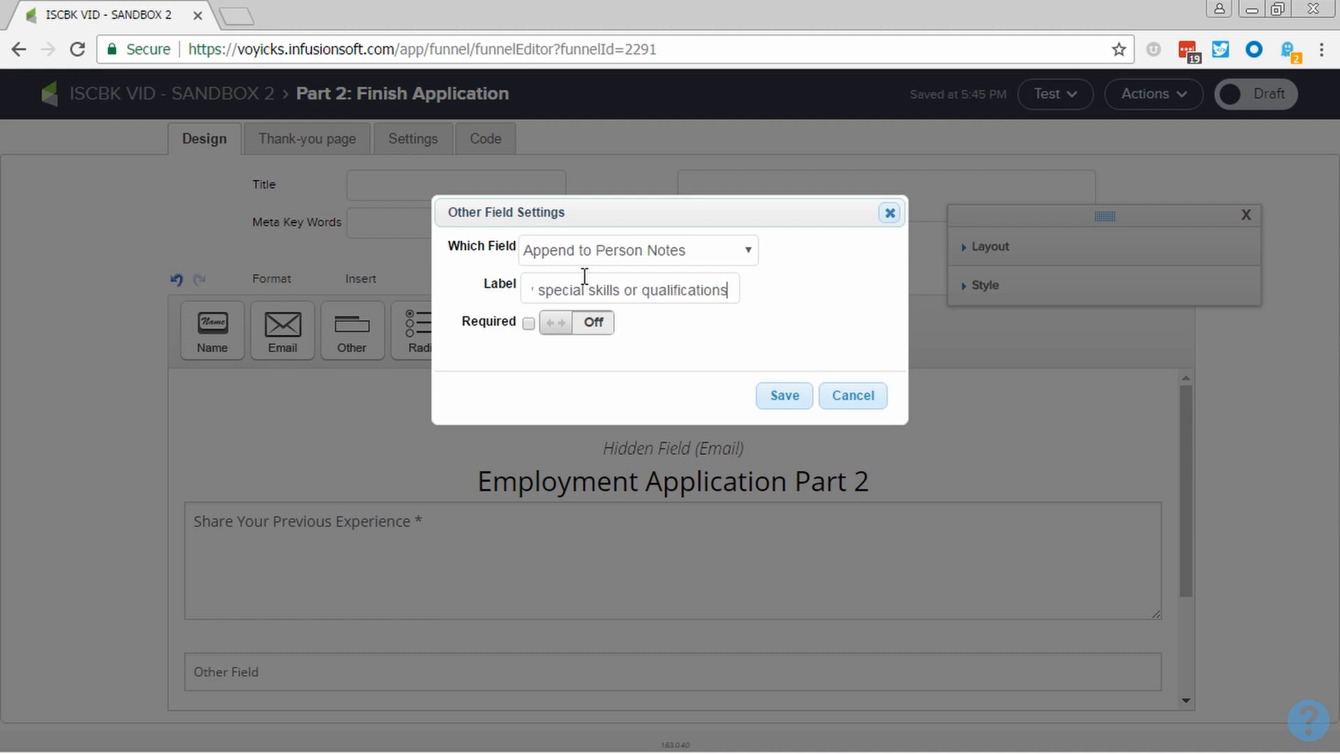
left_click(591, 326)
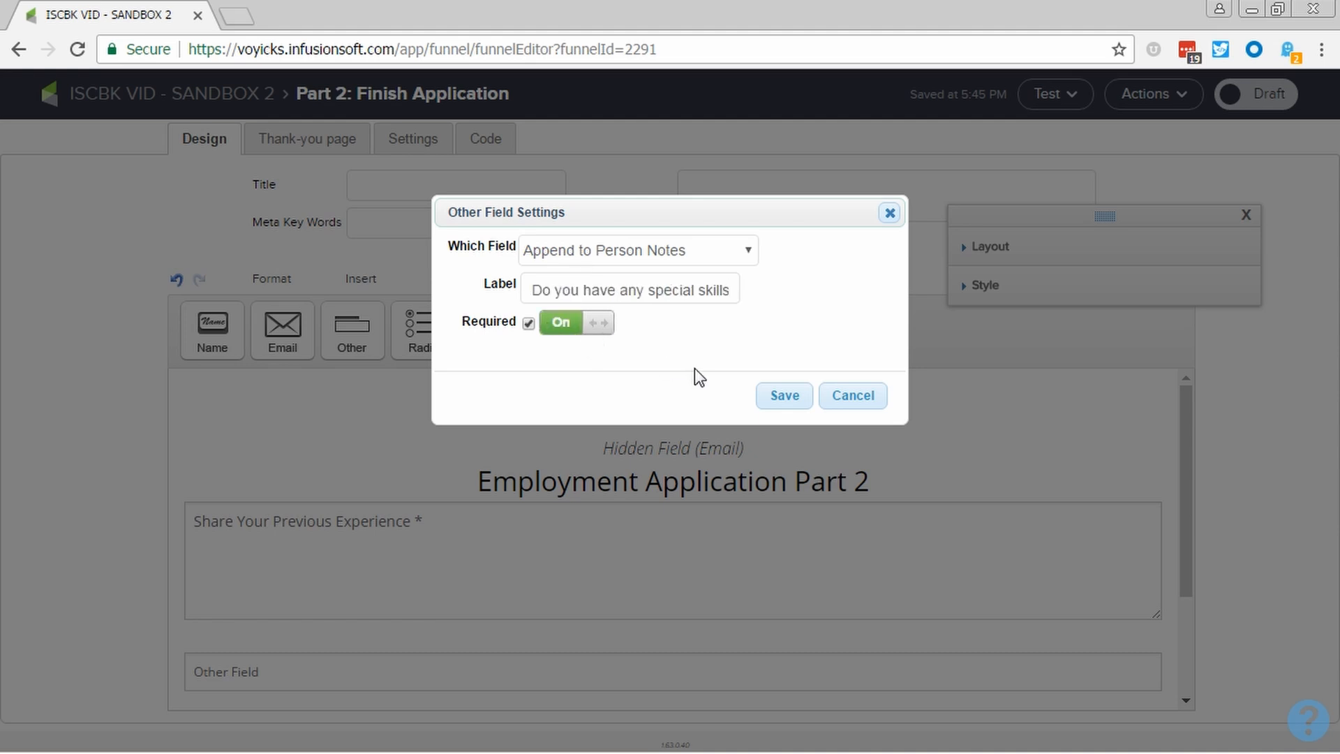
left_click(785, 395)
Insert a spacer below the special skills or qualifications field
scroll(623, 502, "down", 2)
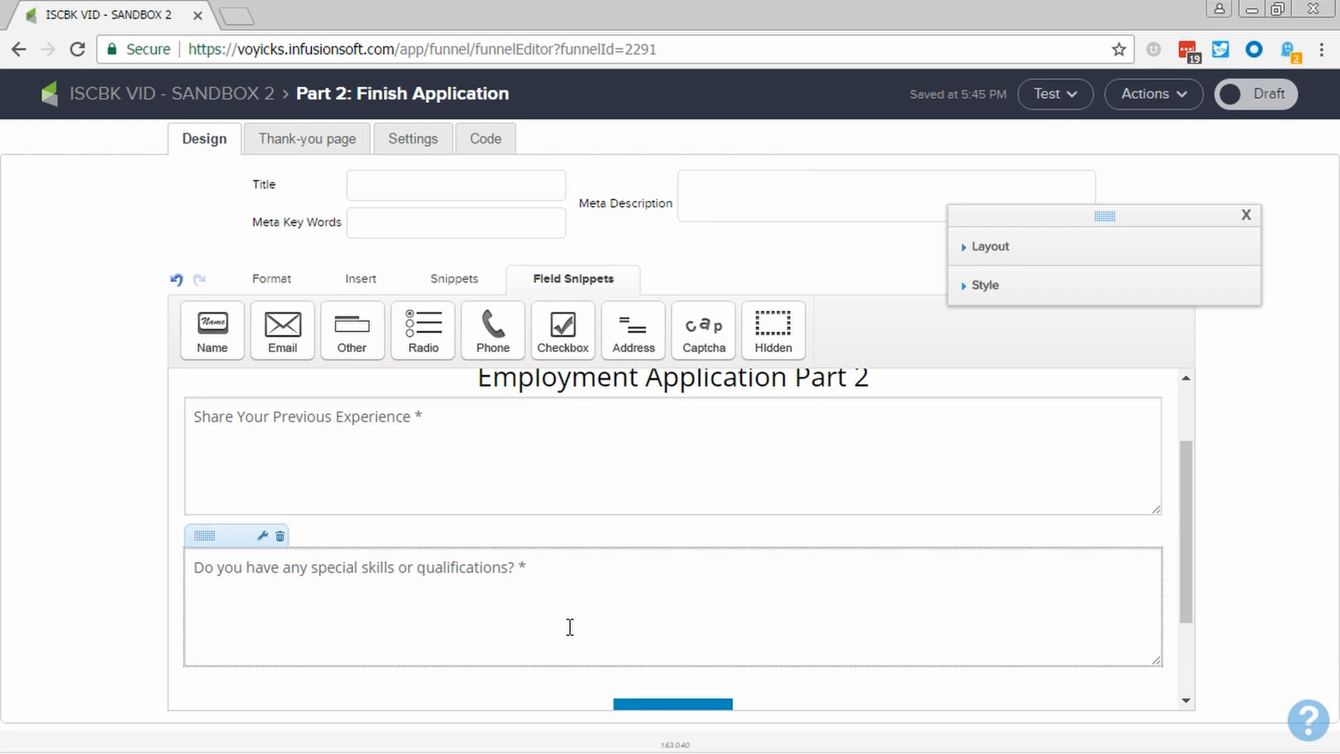
left_click(455, 279)
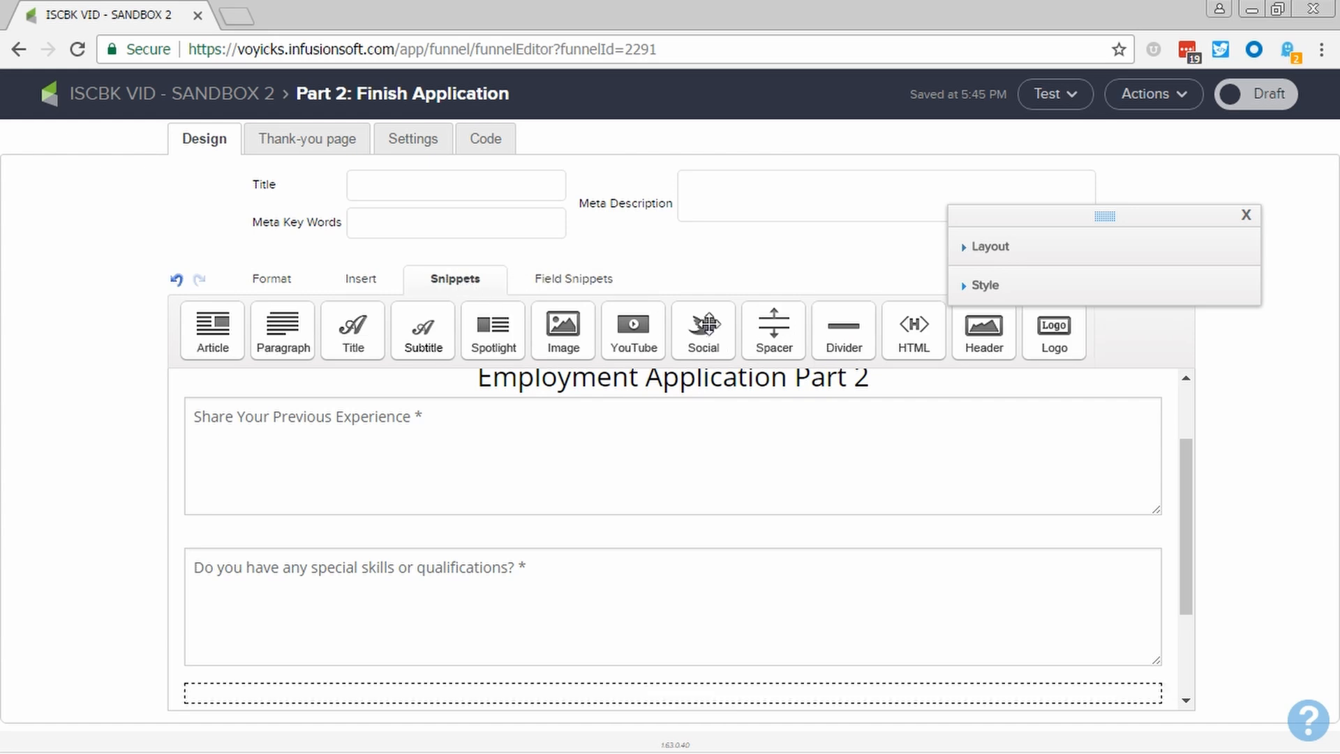
left_click(781, 337)
Add a third Other field below the special skills question, mapped to Append to Person Notes
left_click(592, 278)
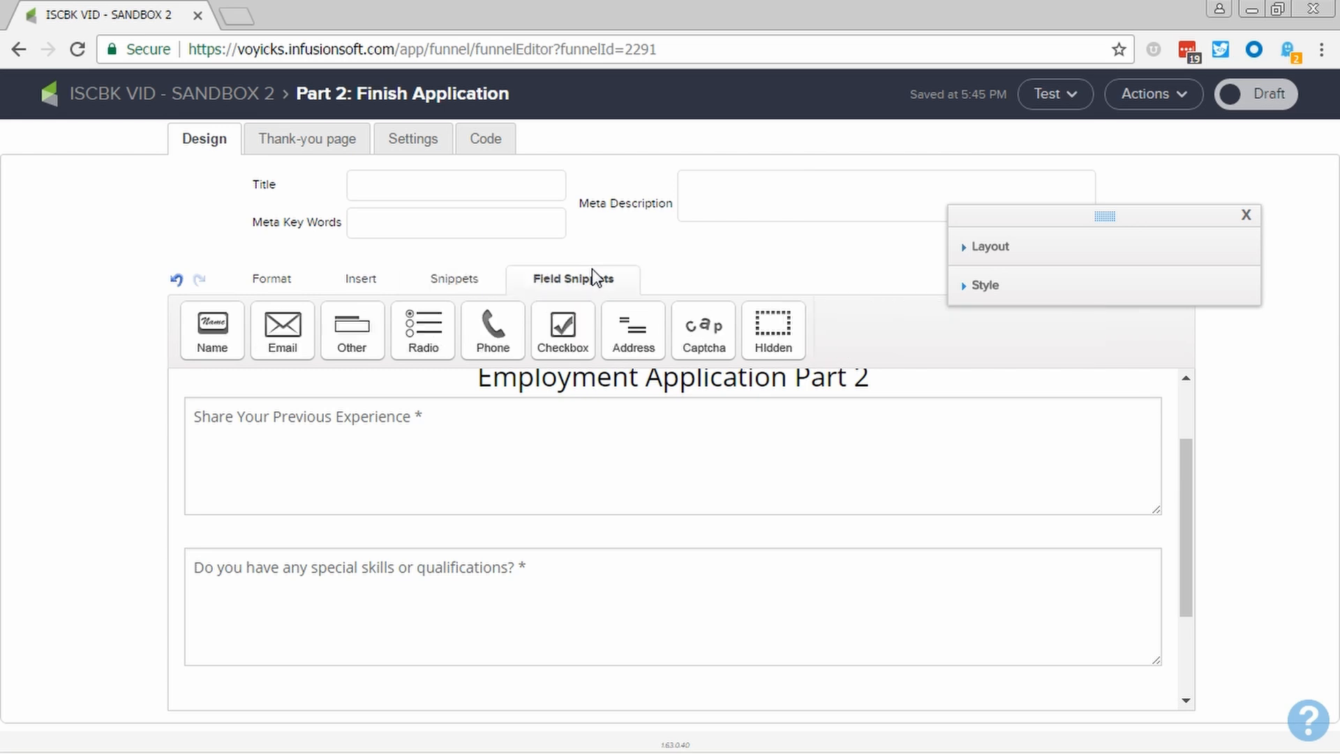
left_click(353, 342)
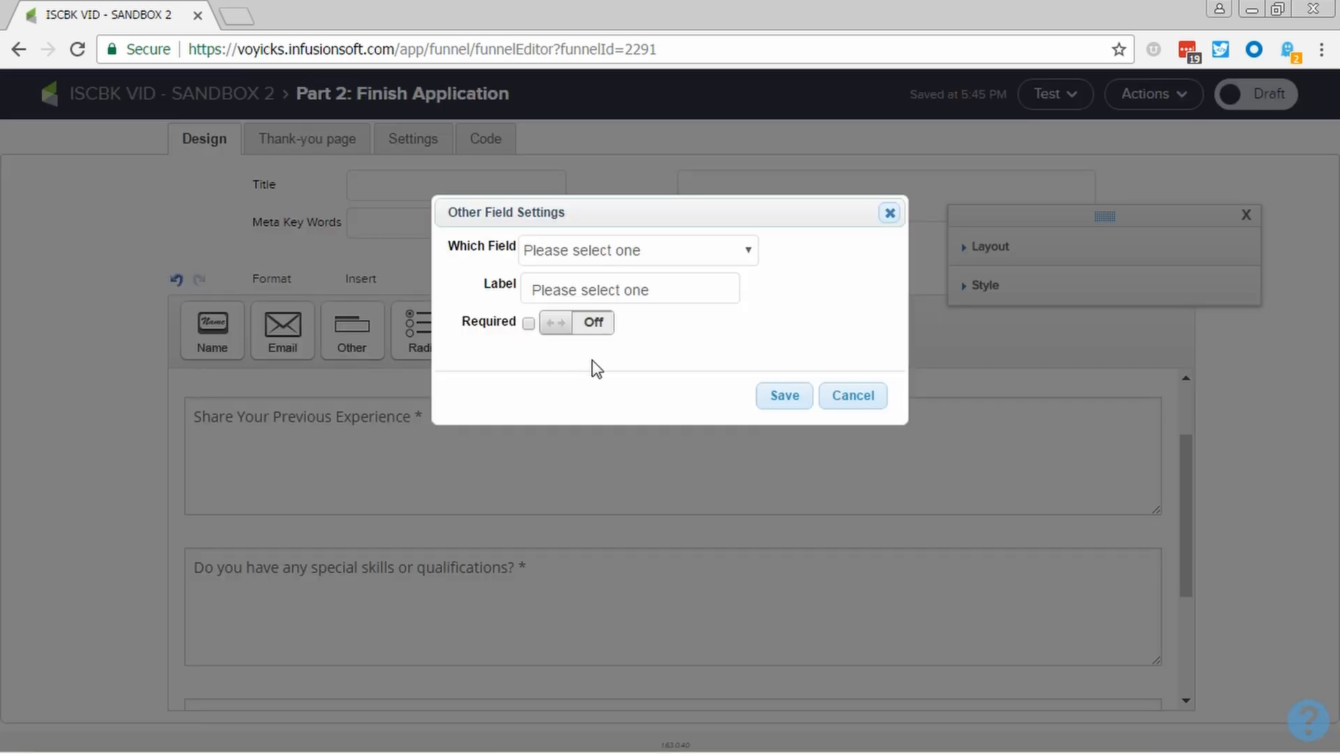
left_click(663, 256)
scroll(730, 463, "down", 15)
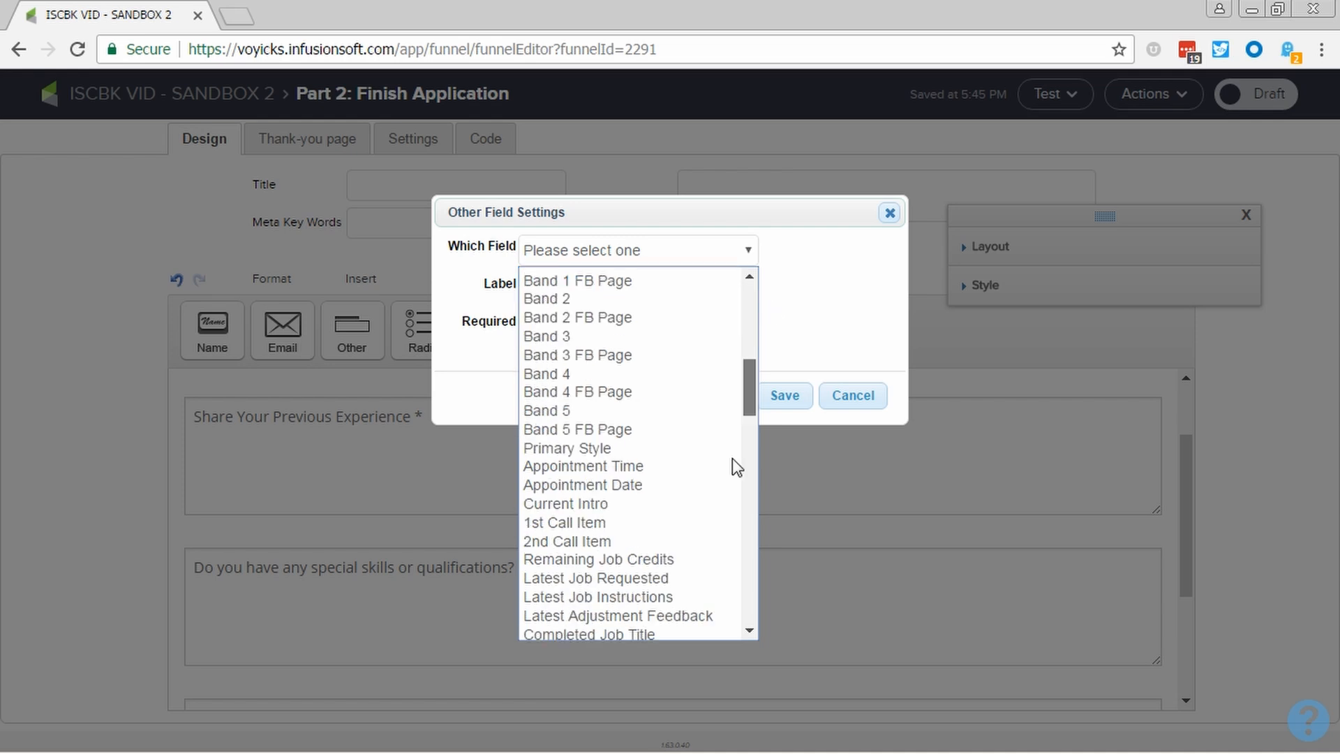
left_click(653, 611)
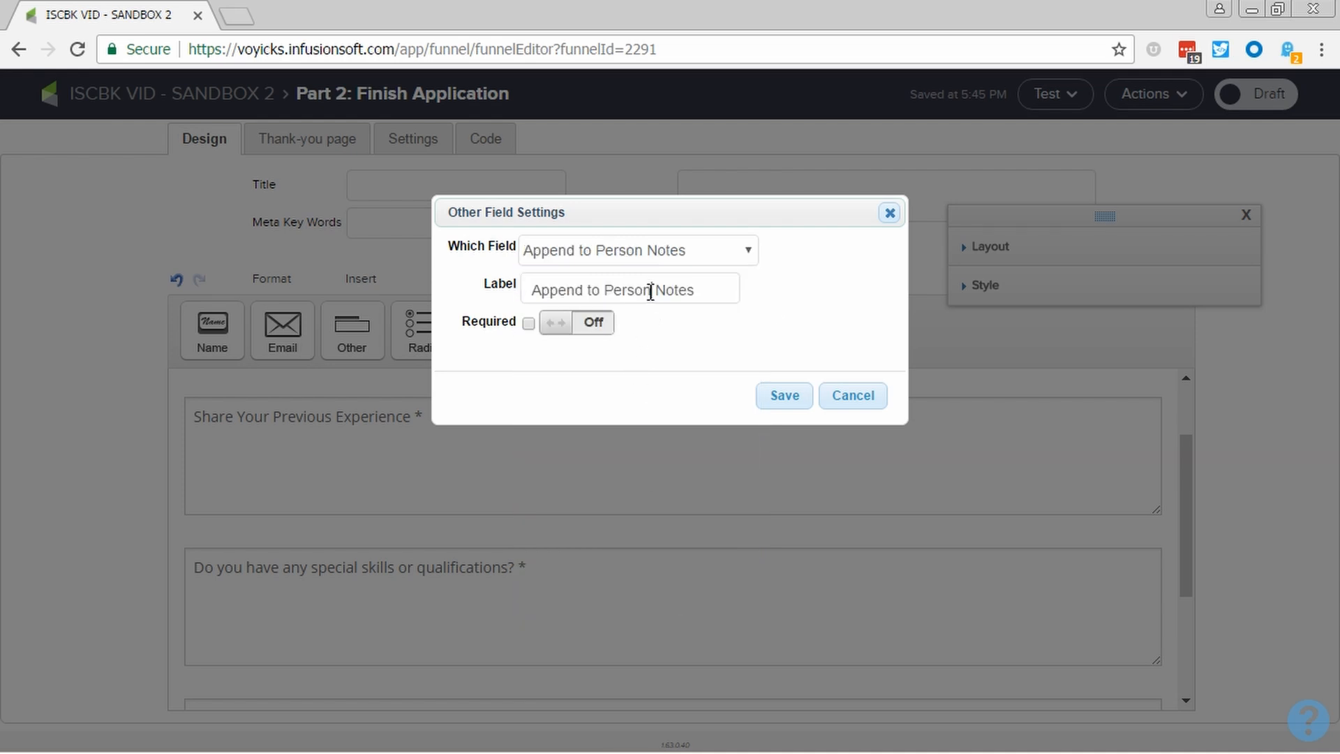
Label the third notes field "Why do you want to work with us?", make it required, and save it
triple_click(650, 291)
type("Wh")
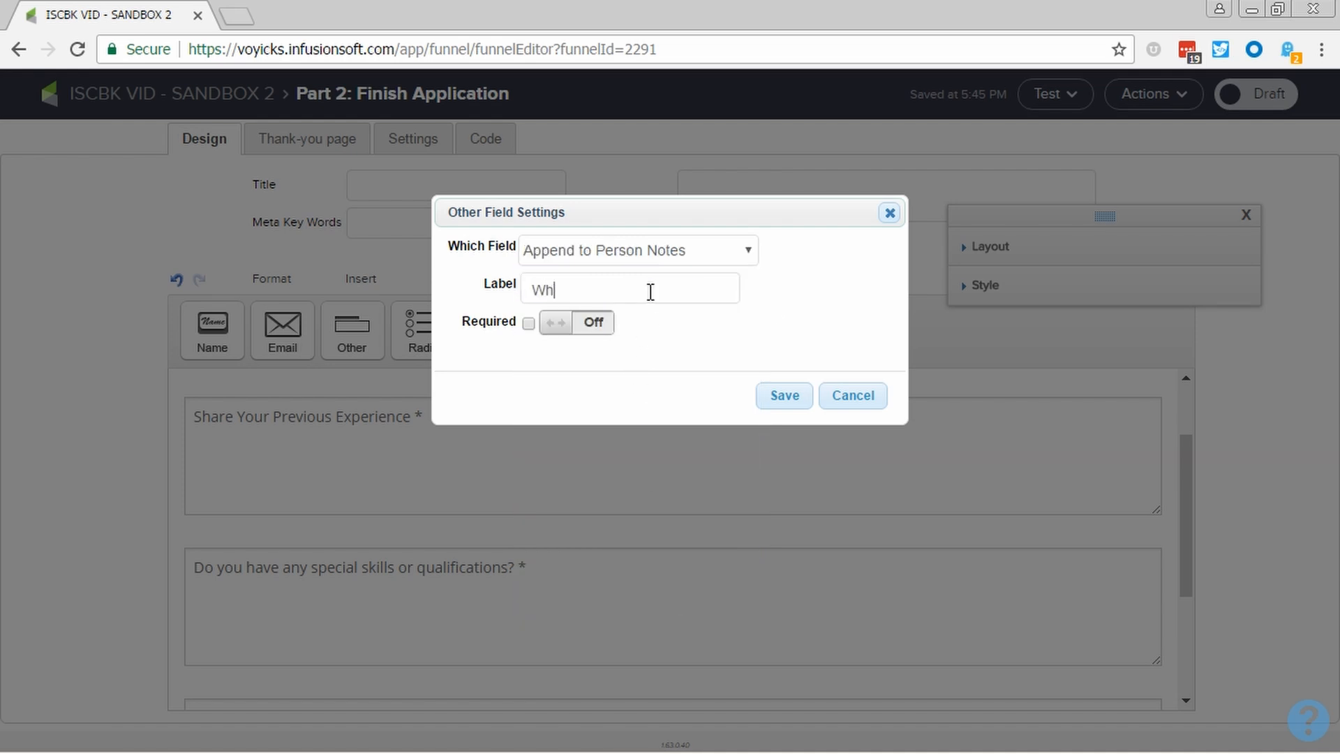
type("y do you want to work with us?")
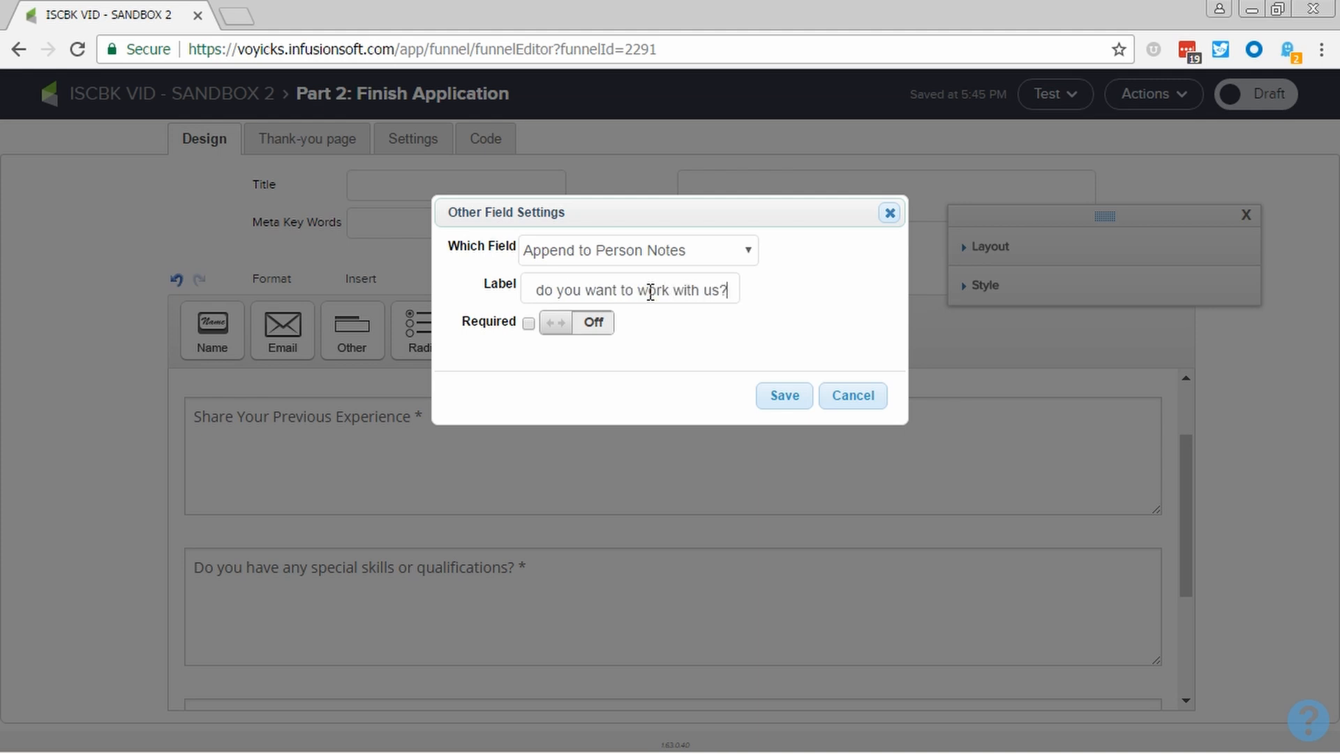
left_click(600, 325)
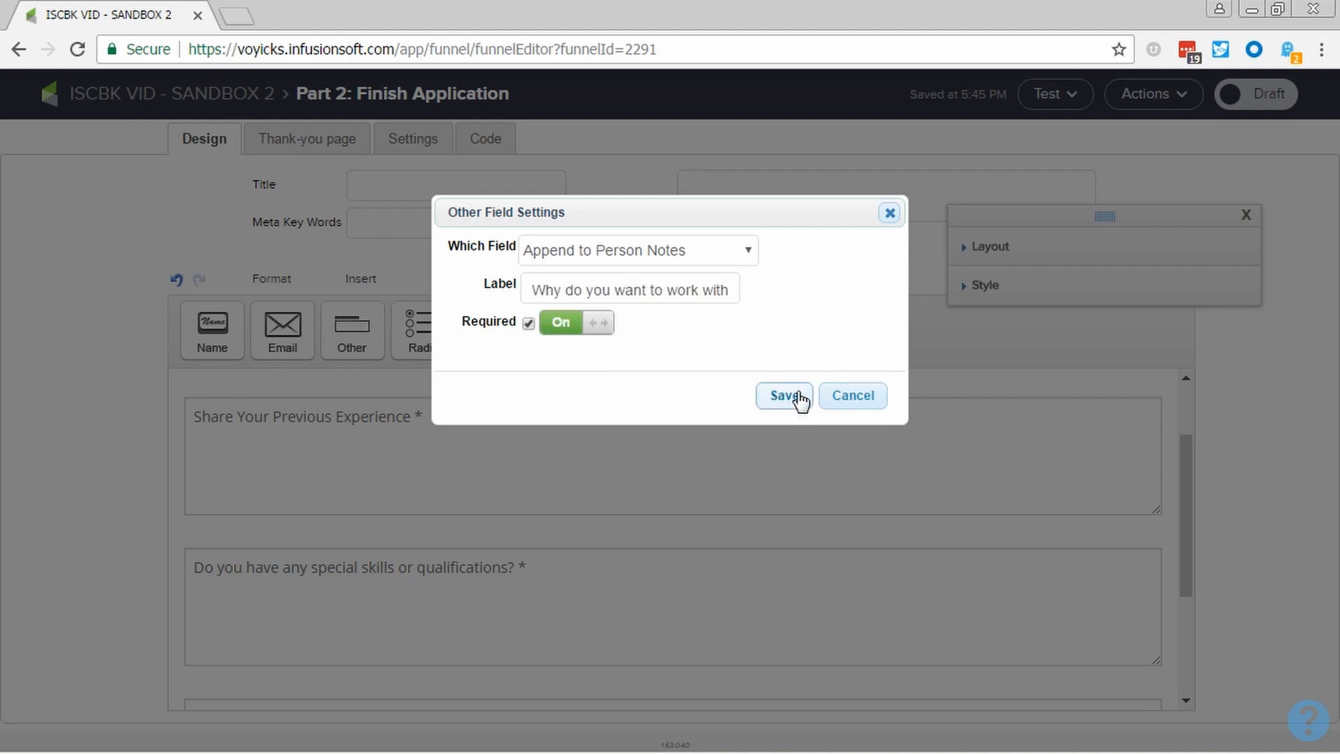
left_click(781, 395)
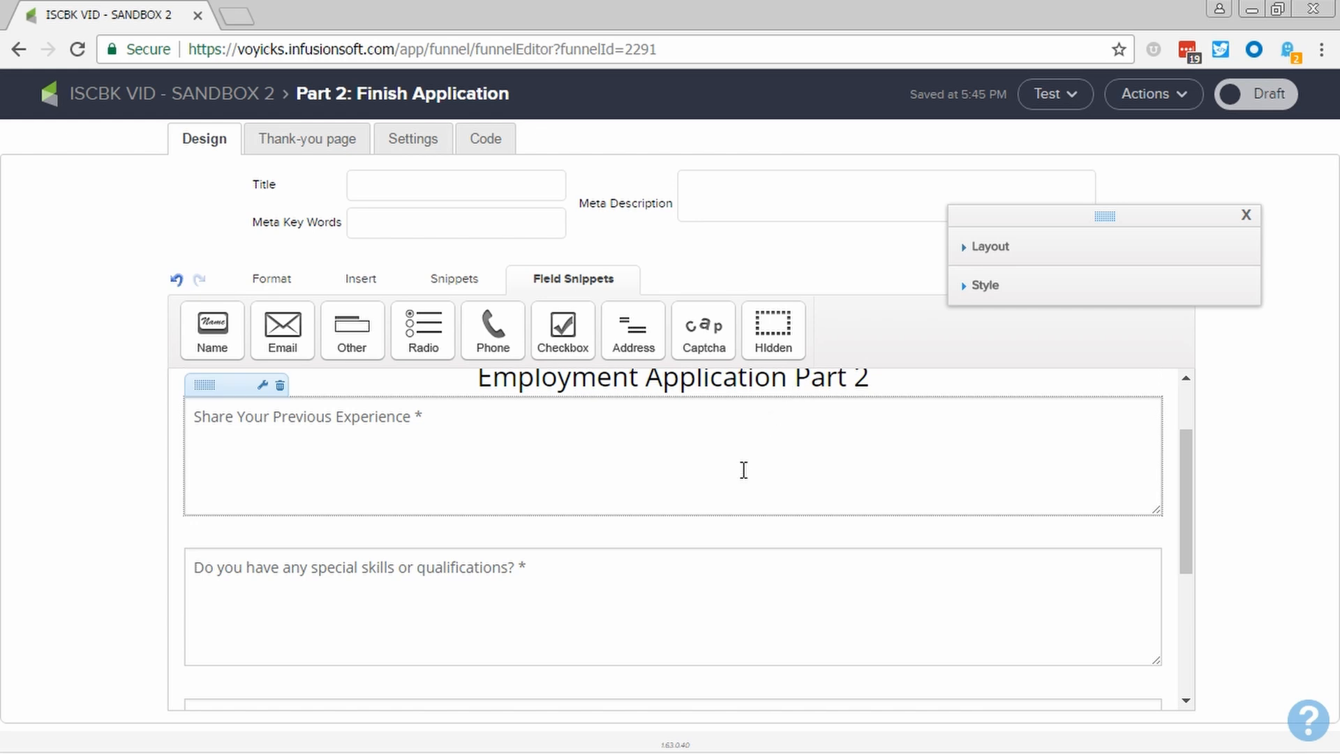
Change the form's Submit button label to "Submit Employment Application" and save the button settings
scroll(735, 491, "down", 3)
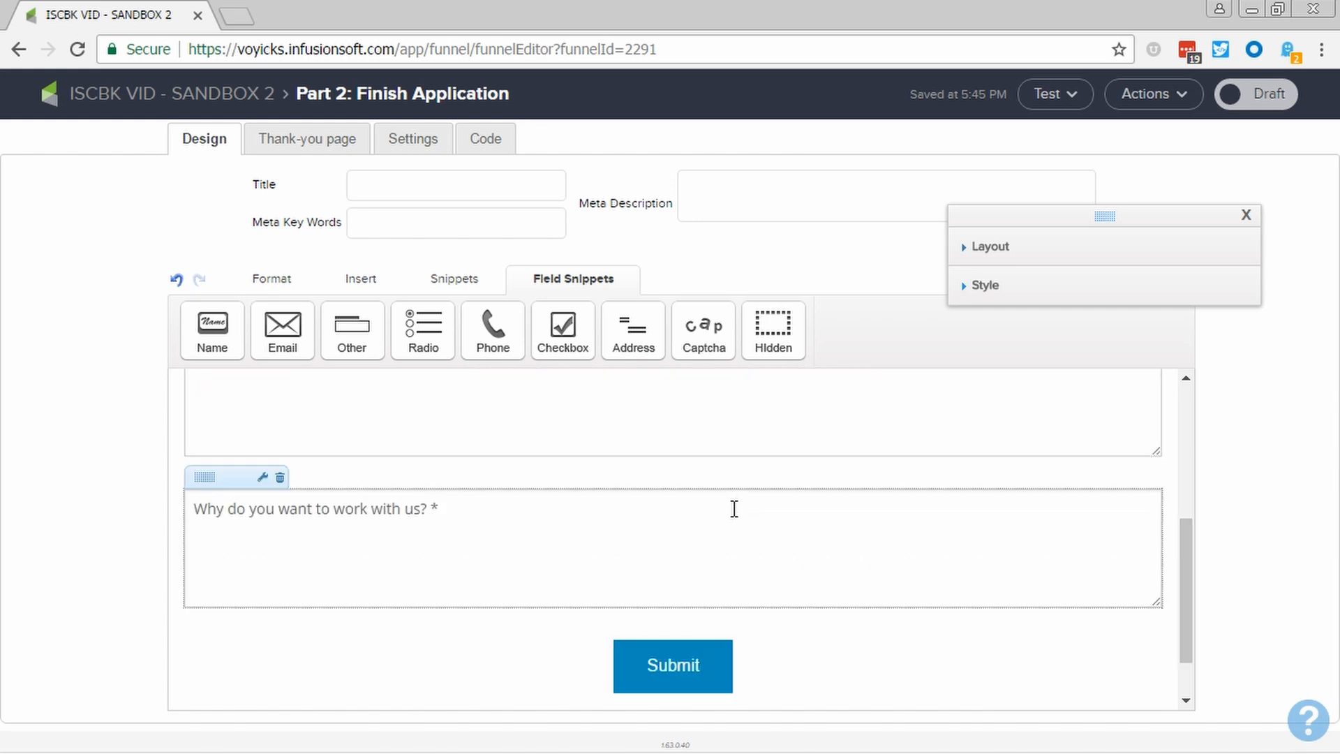
left_click(656, 663)
left_click(695, 247)
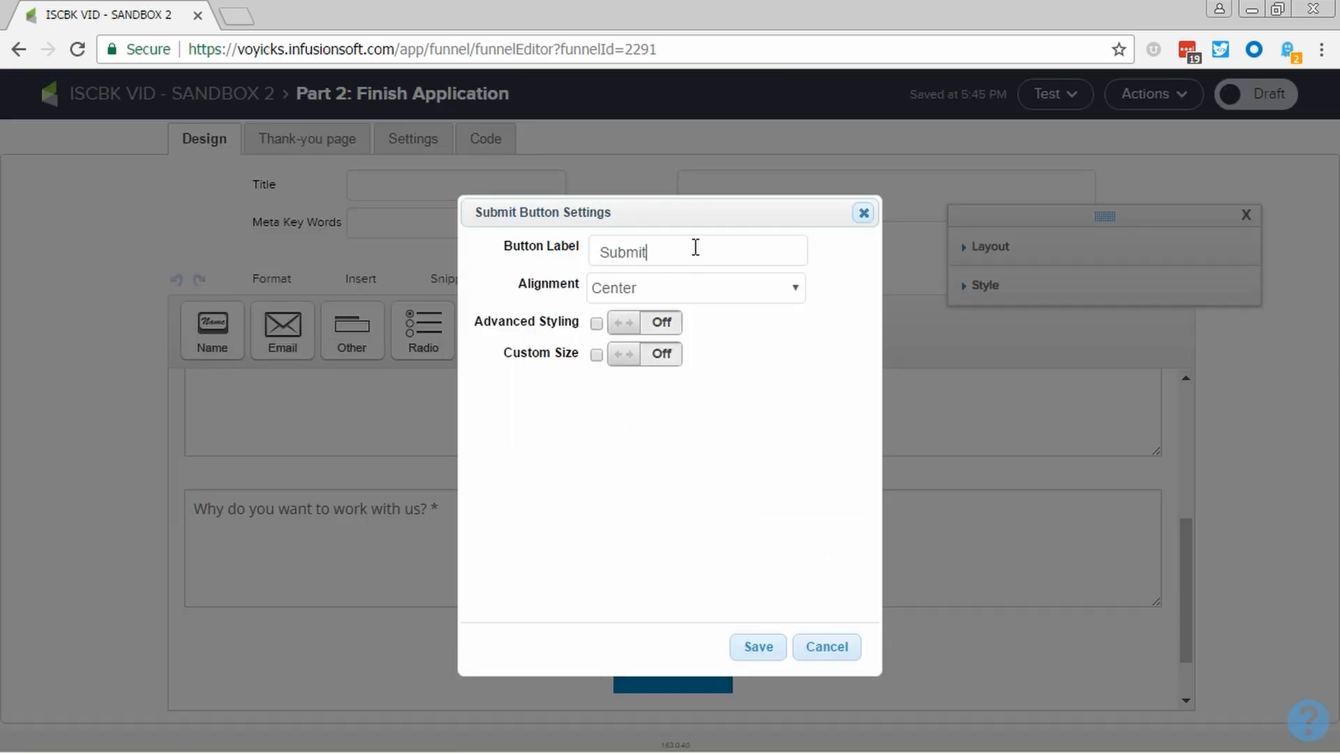
type("Employ")
type("em")
key("BackSpace")
key("BackSpace")
type("ment Application")
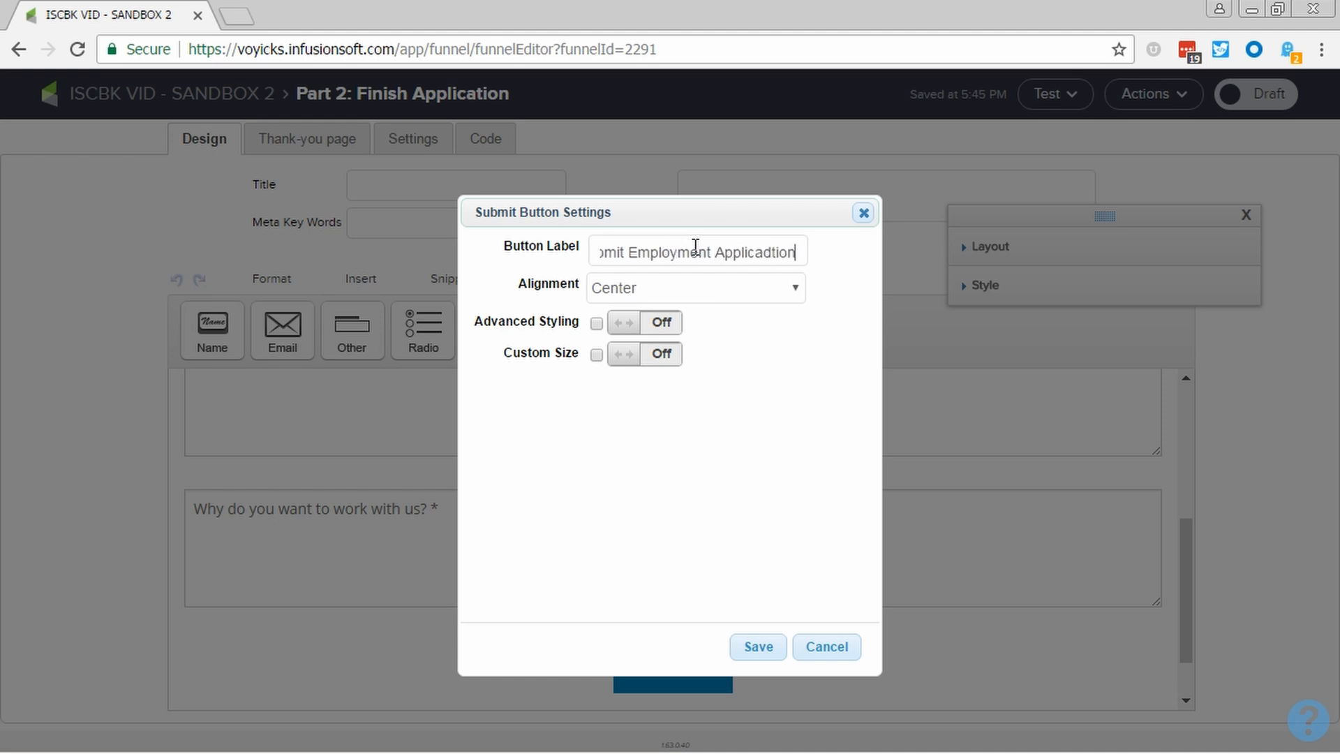
key("BackSpace")
key("BackSpace")
key("BackSpace")
key("BackSpace")
type("nt")
key("BackSpace")
key("BackSpace")
type("tion")
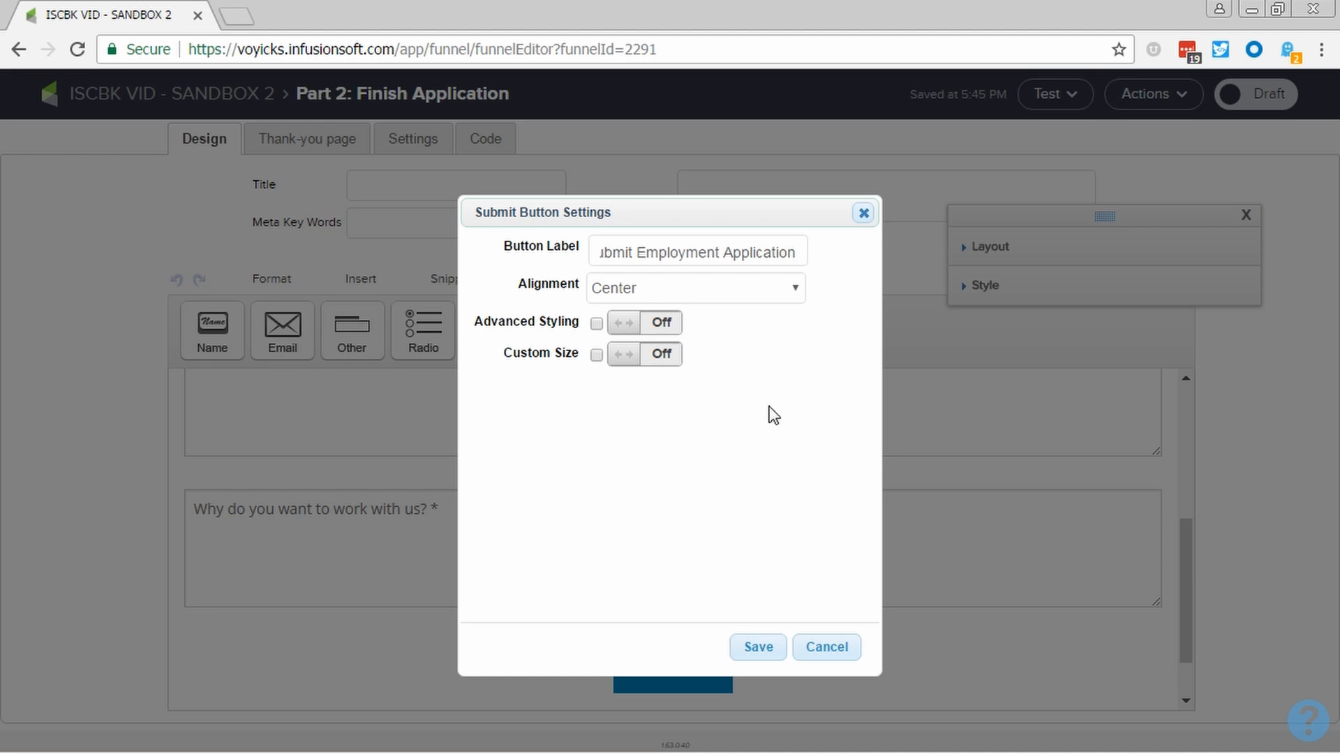
left_click(782, 647)
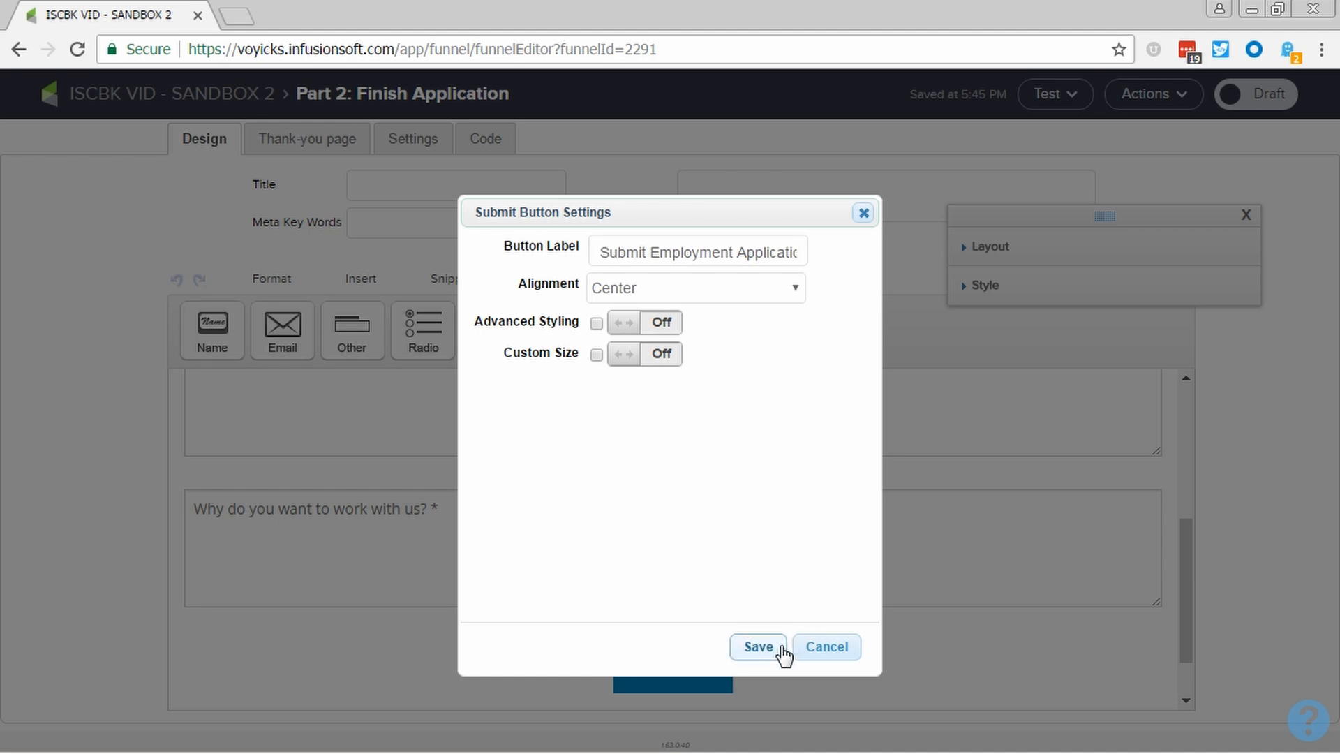
Insert "for applying" after "Thanks" in the thank-you page message
scroll(705, 539, "up", 2)
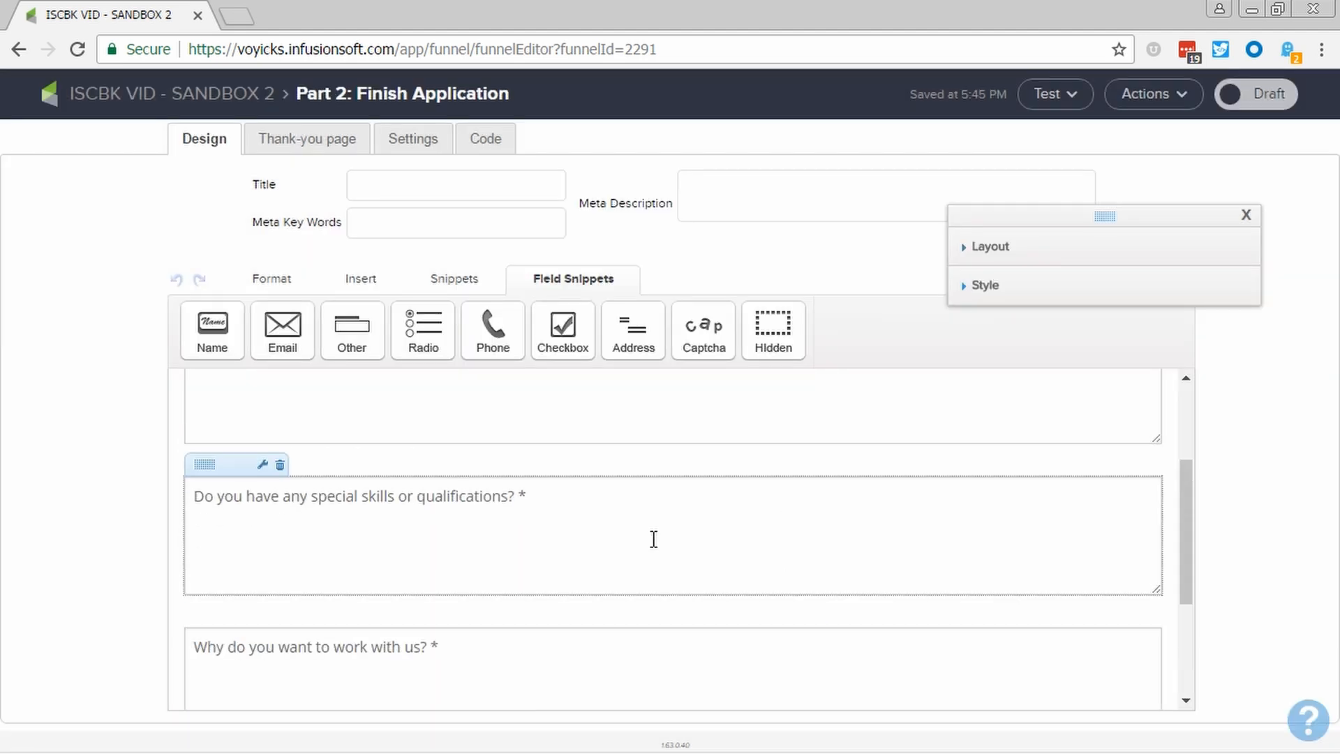
scroll(654, 539, "up", 3)
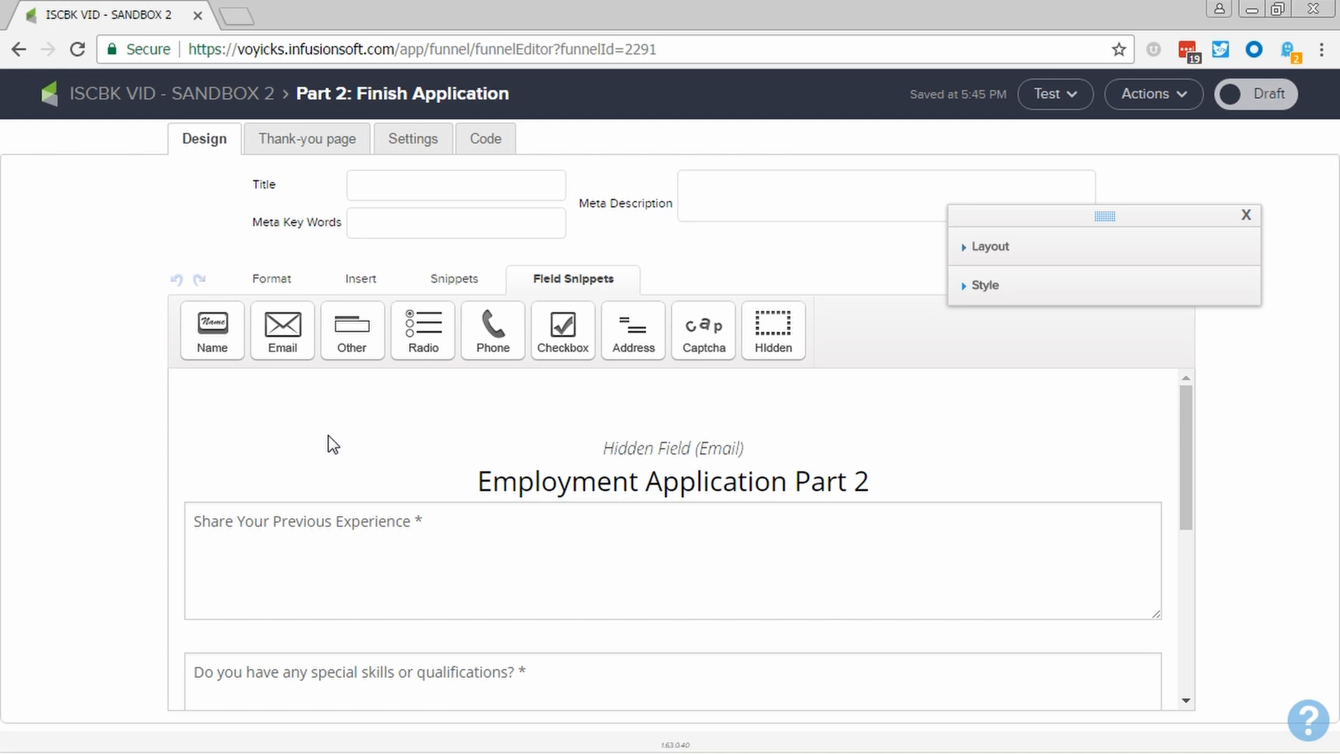
left_click(284, 145)
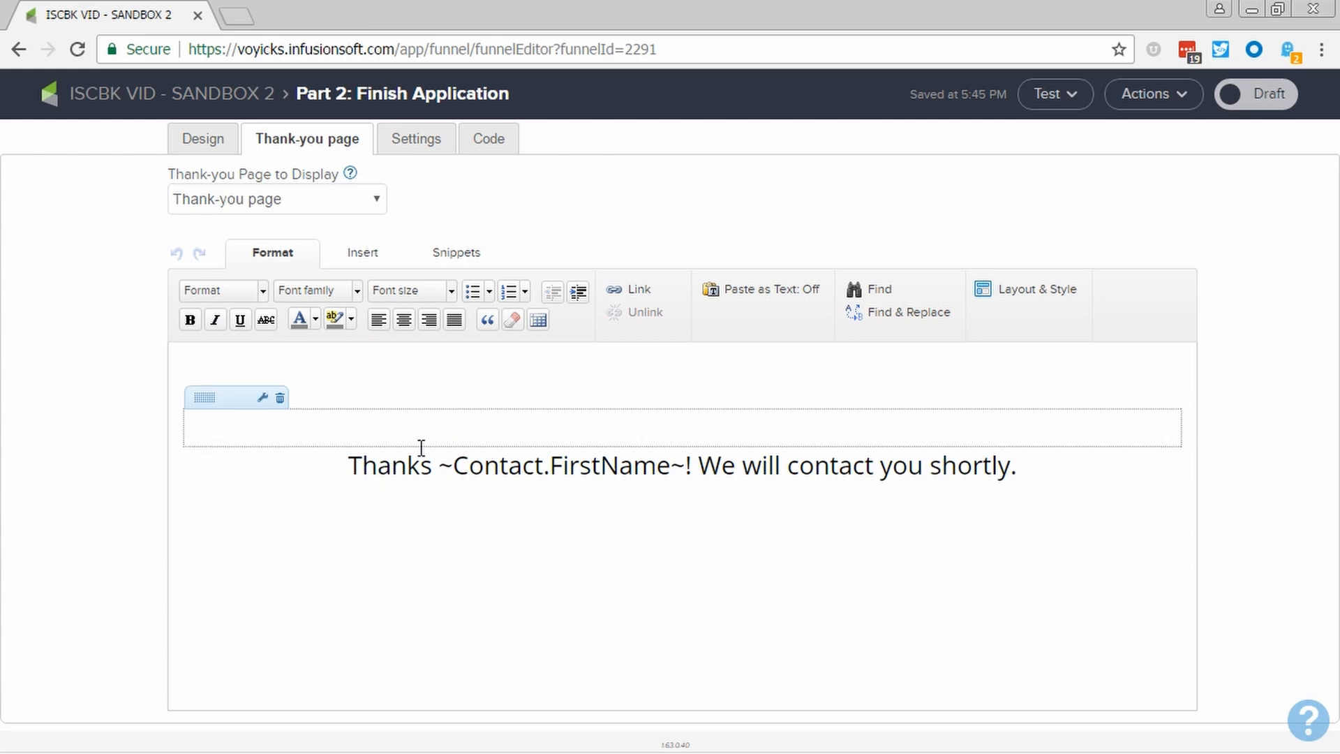
left_click(438, 465)
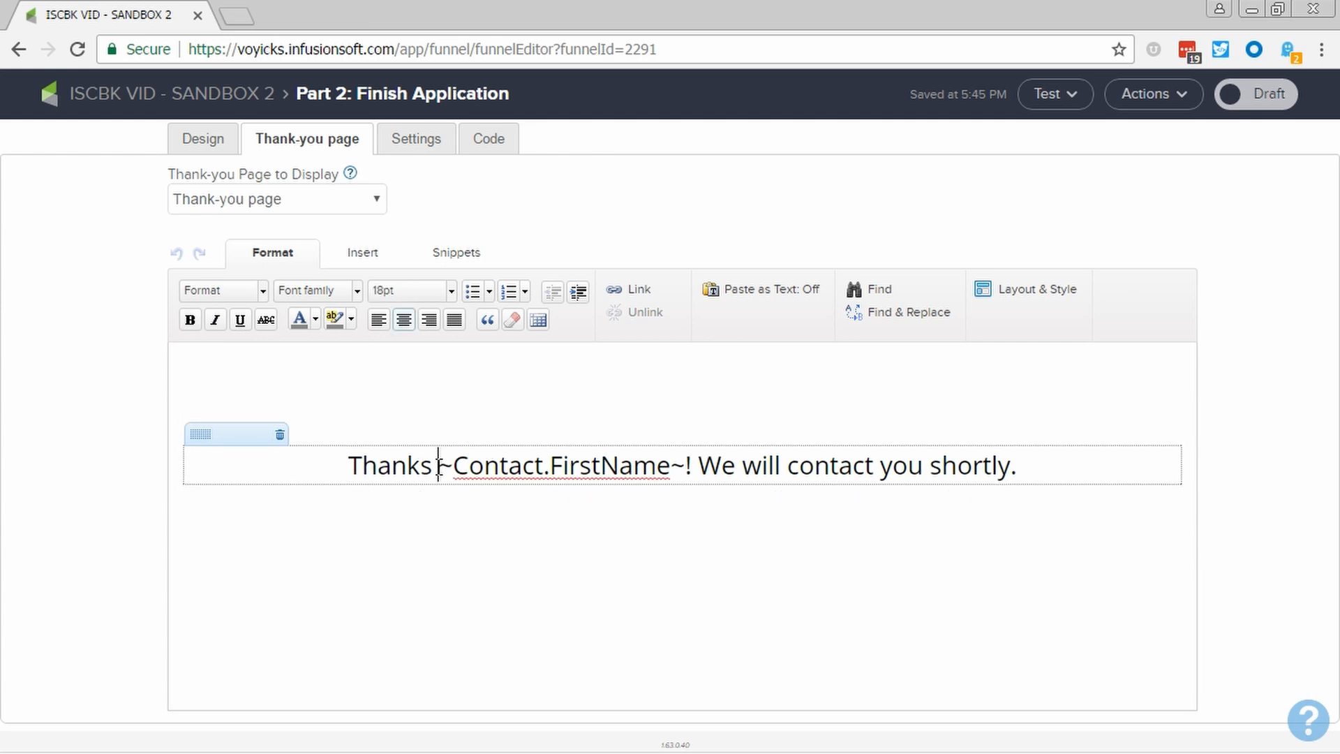
type("for applyin")
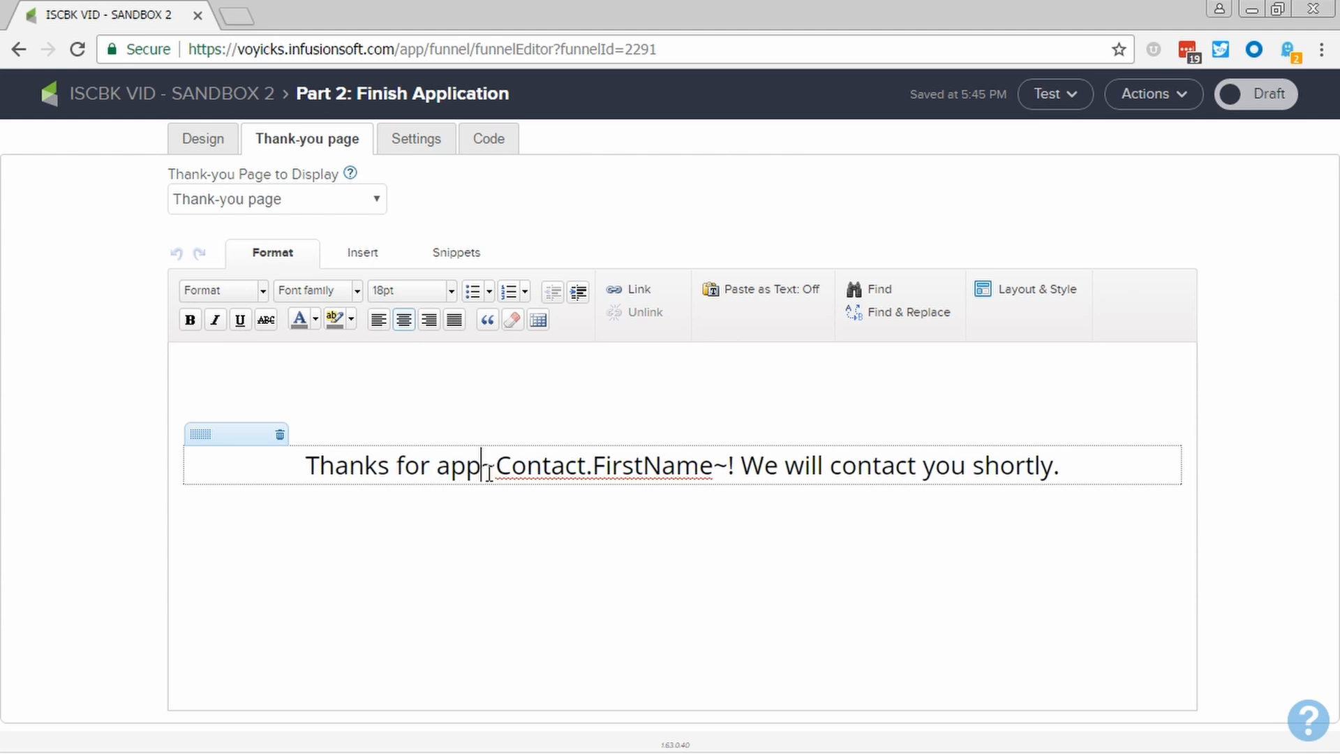
type("g")
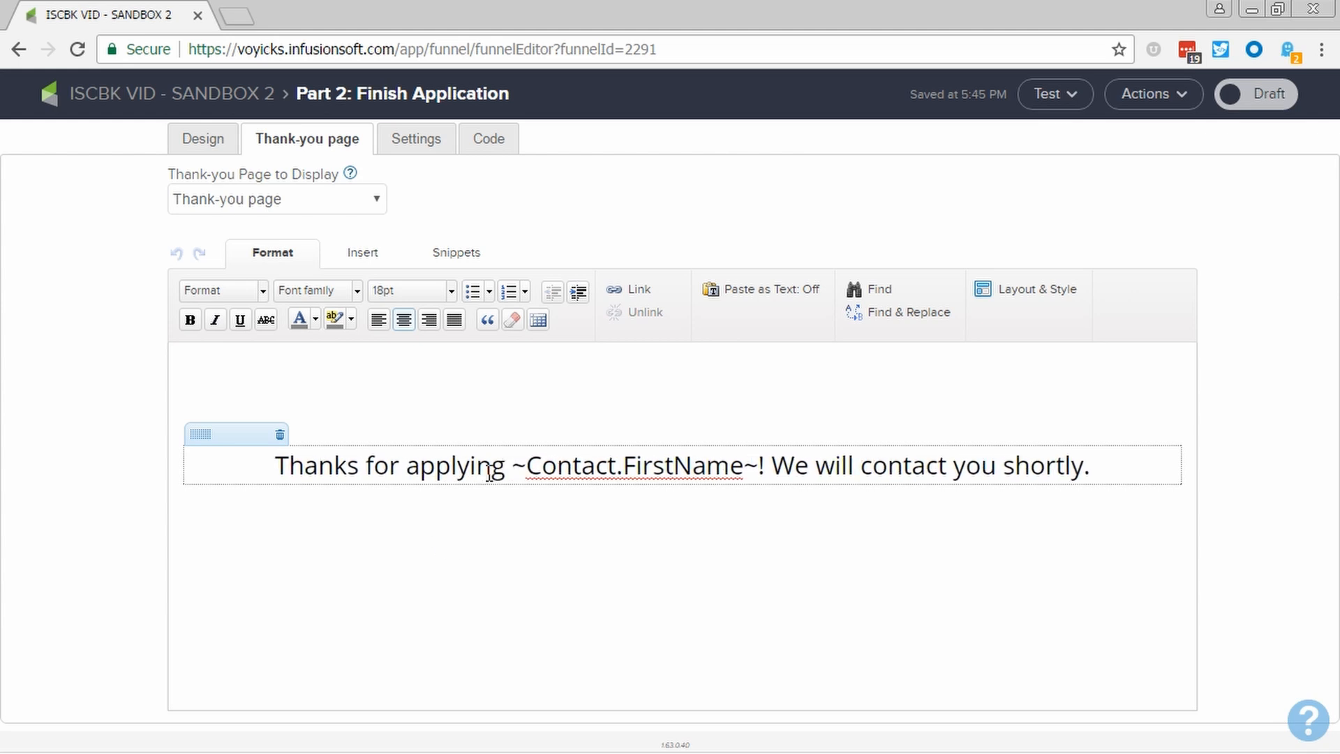
Extend the thank-you message's ending to read "We will contact you shortly to schedule an interview."
key("End")
key("BackSpace")
type("to ")
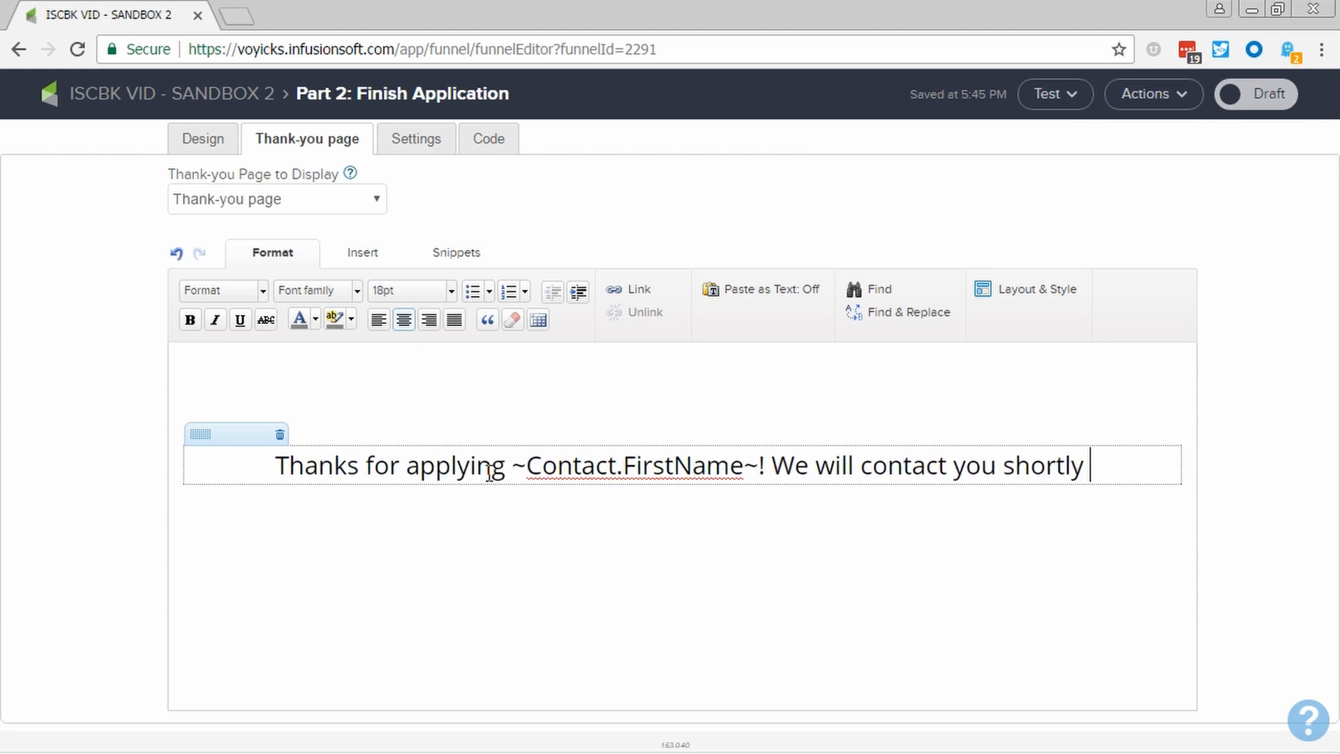
type("schedule an int")
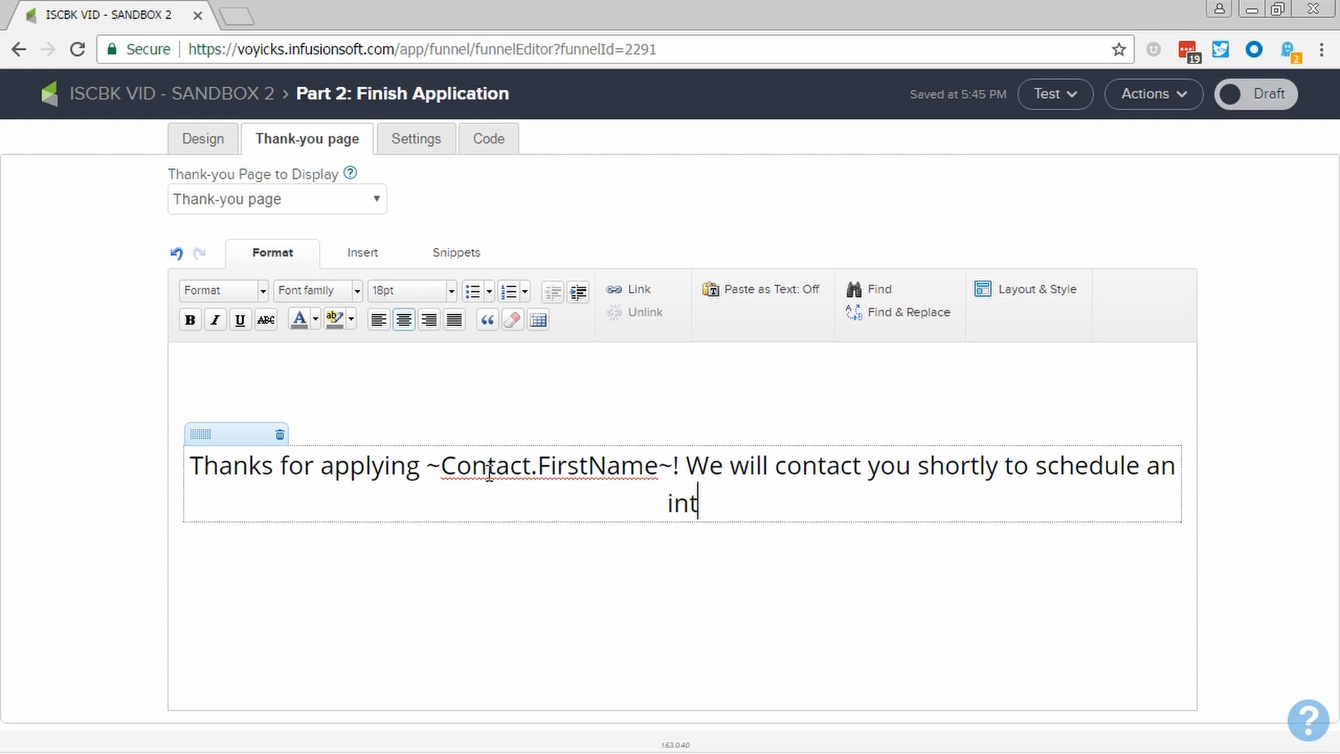
type("erview.")
Move the sentence starting "We will contact you" onto its own line with a blank line above it
key("ctrl+Left")
key("ctrl+Left")
key("ctrl+Left")
key("ctrl+Left")
key("ctrl+Left")
key("ctrl+Left")
key("ctrl+Left")
key("ctrl+Left")
key("ctrl+Left")
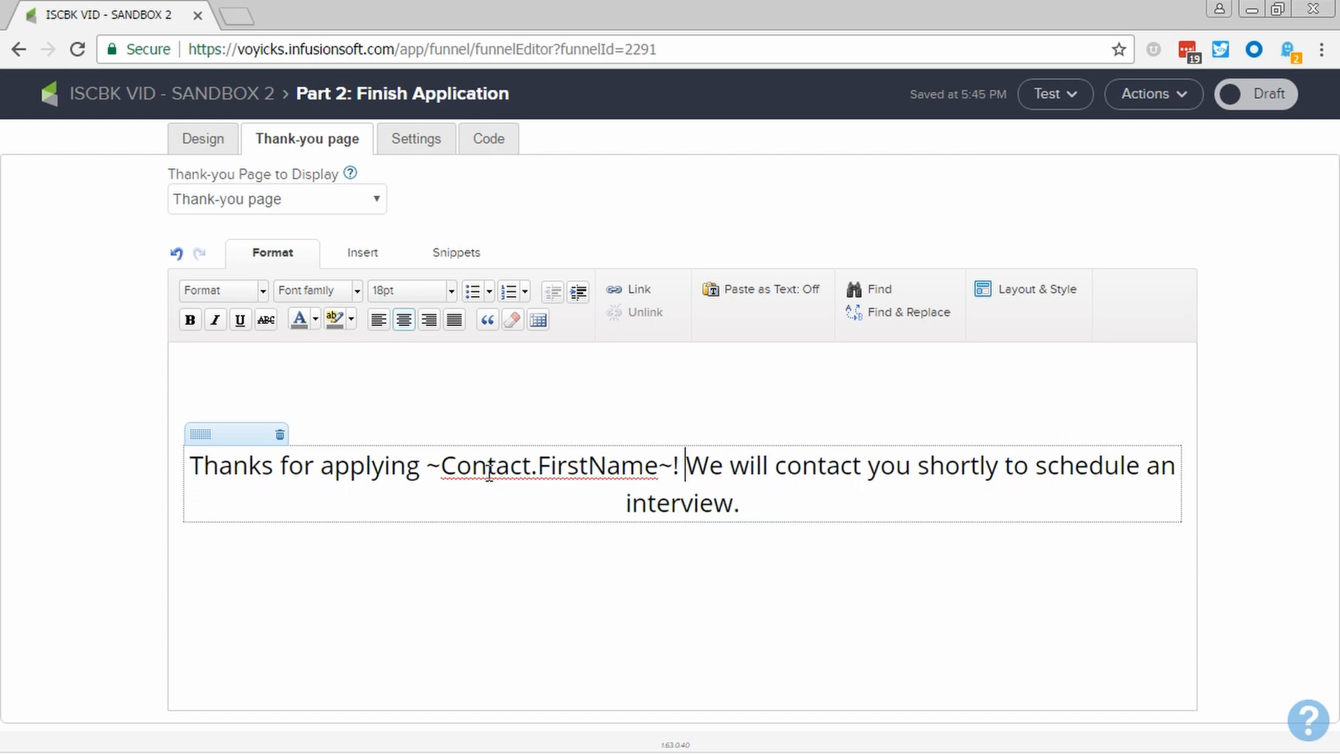
key("shift+Return")
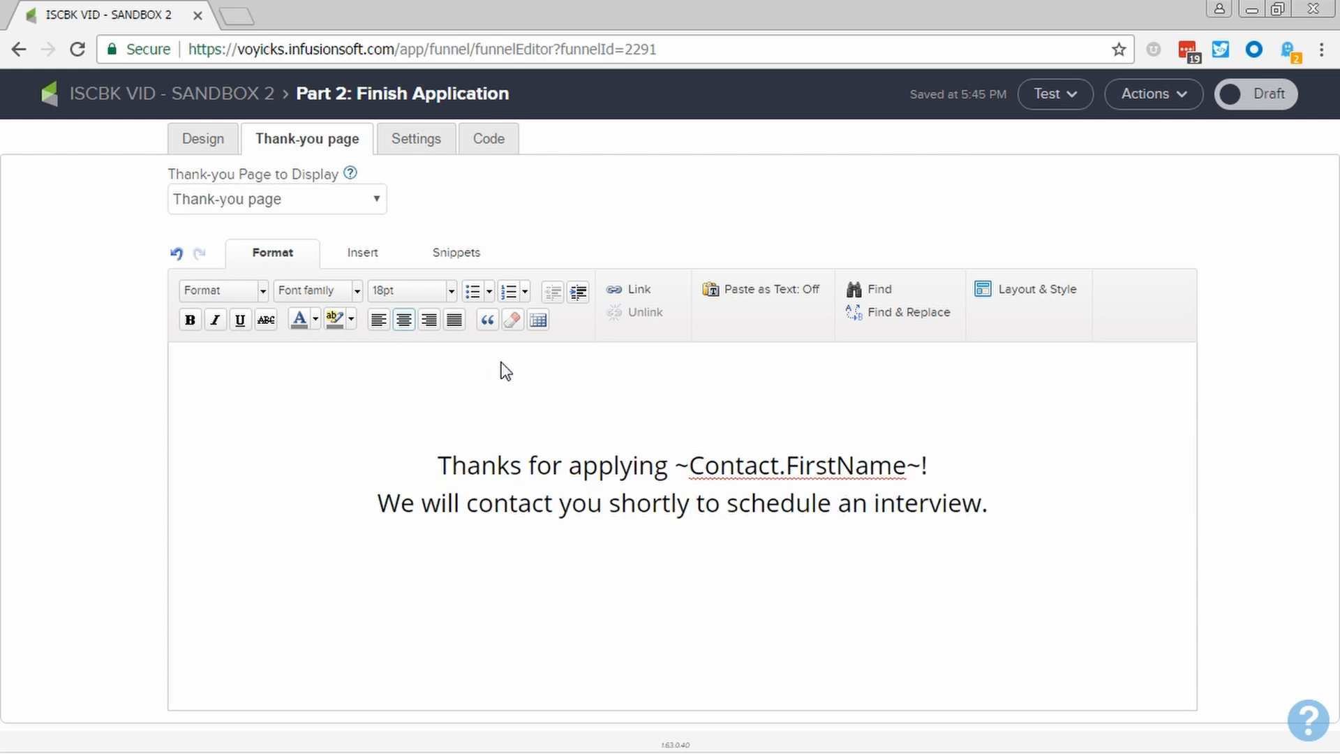
key("Return")
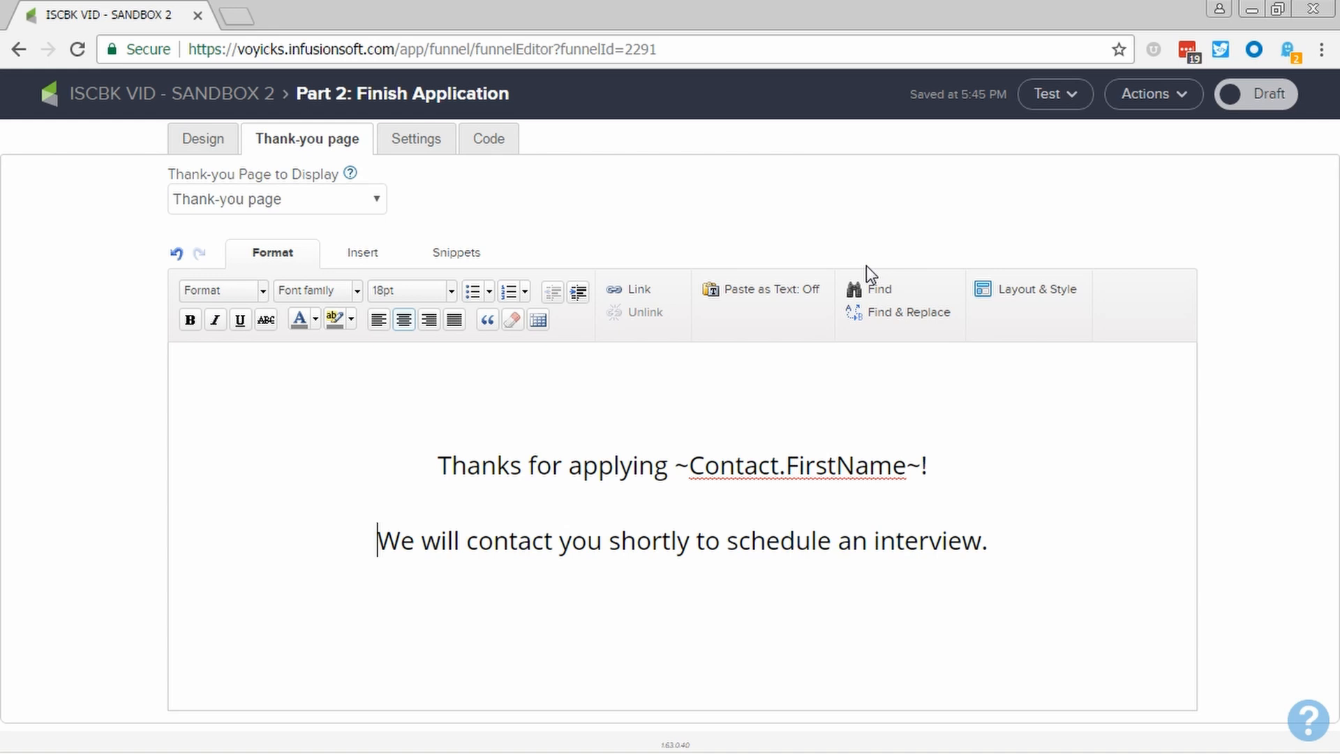
Check the Part 2 landing page's settings, mark the page as ready, and return to the campaign
left_click(422, 148)
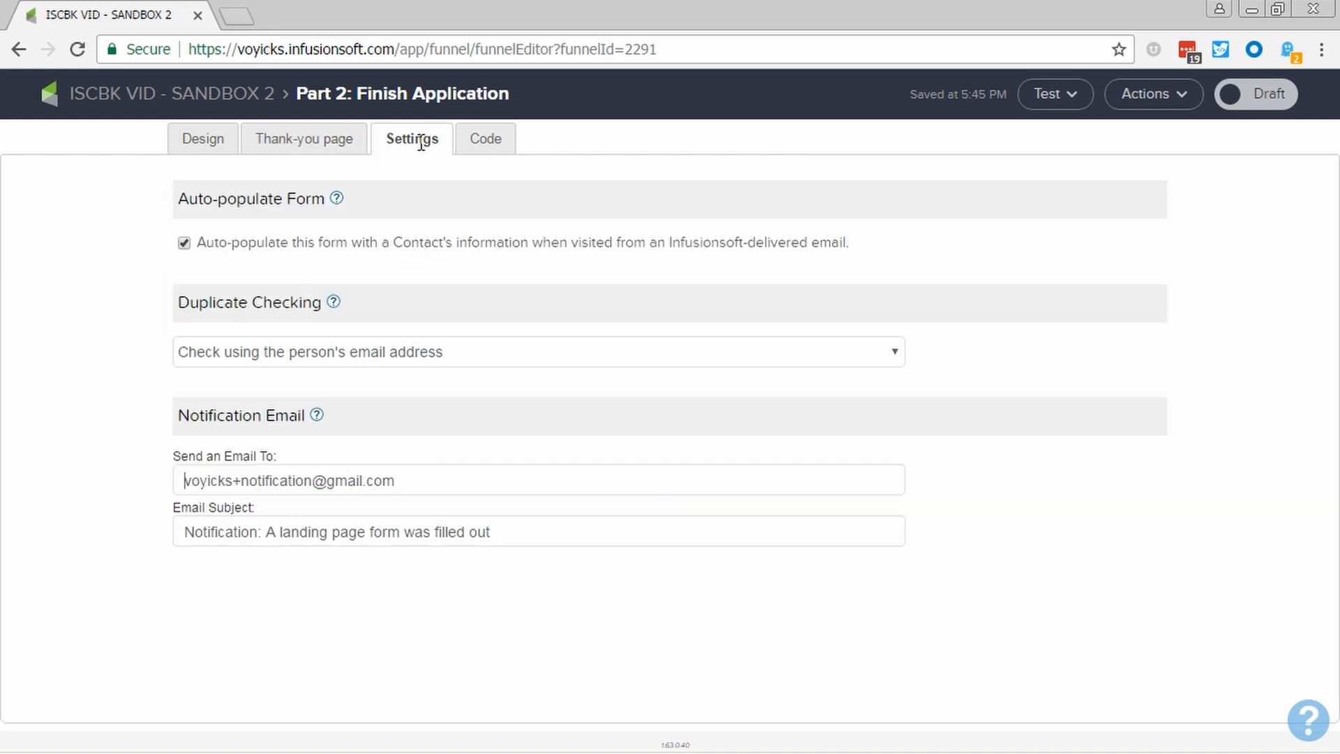
left_click(185, 242)
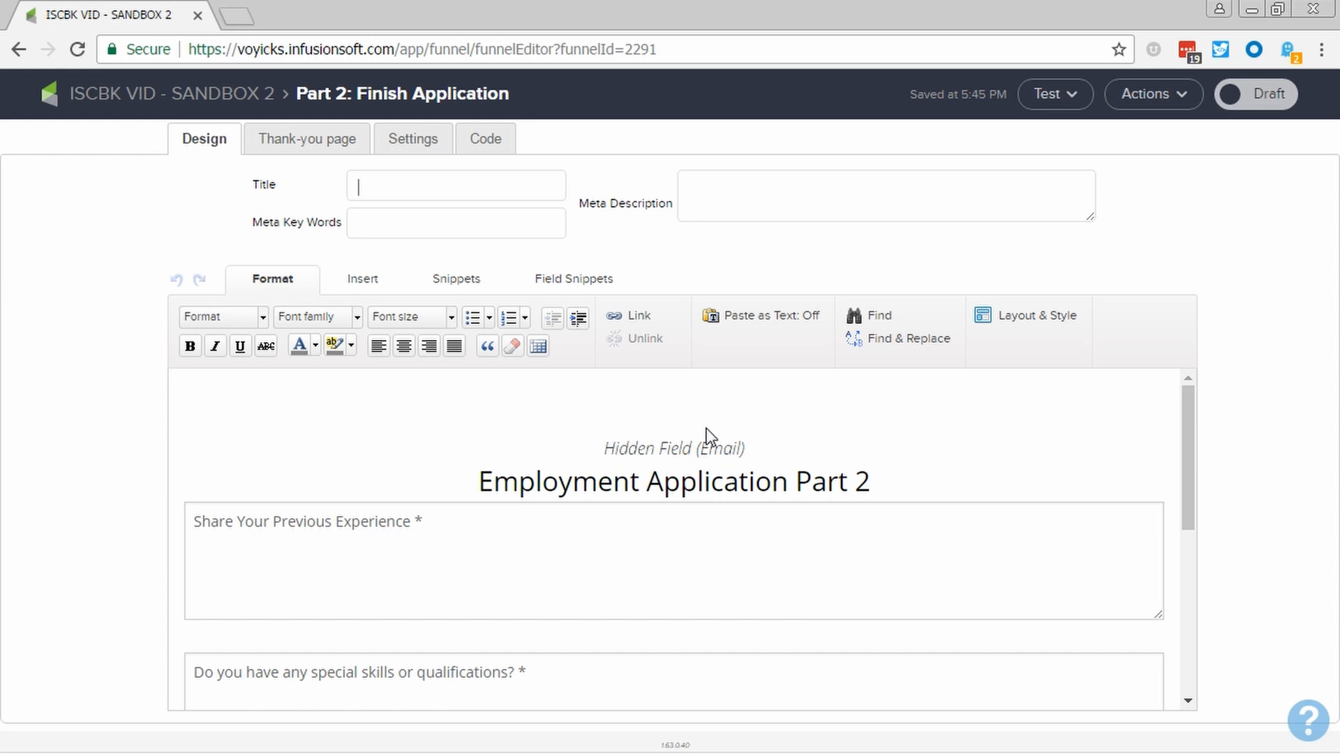
left_click(1260, 102)
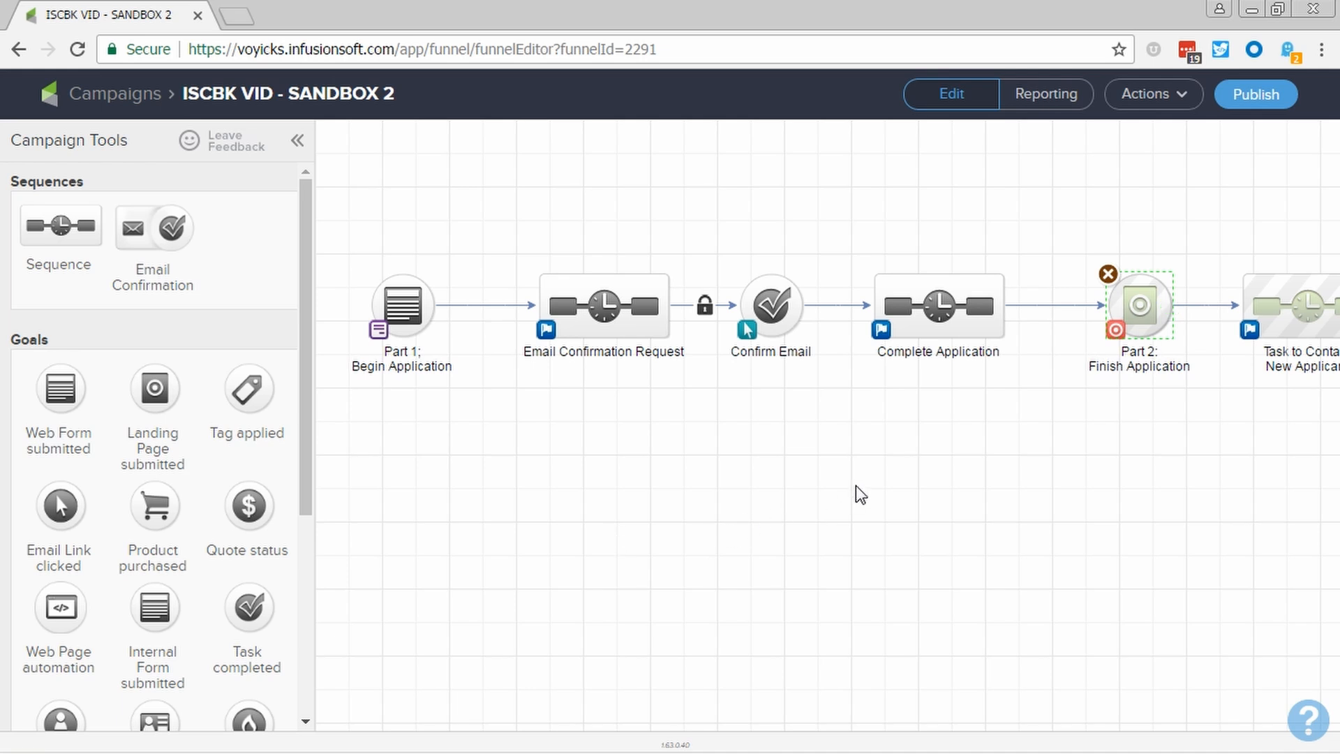
Publish the campaign without adding the existing contacts that meet its tag goals
left_click(878, 488)
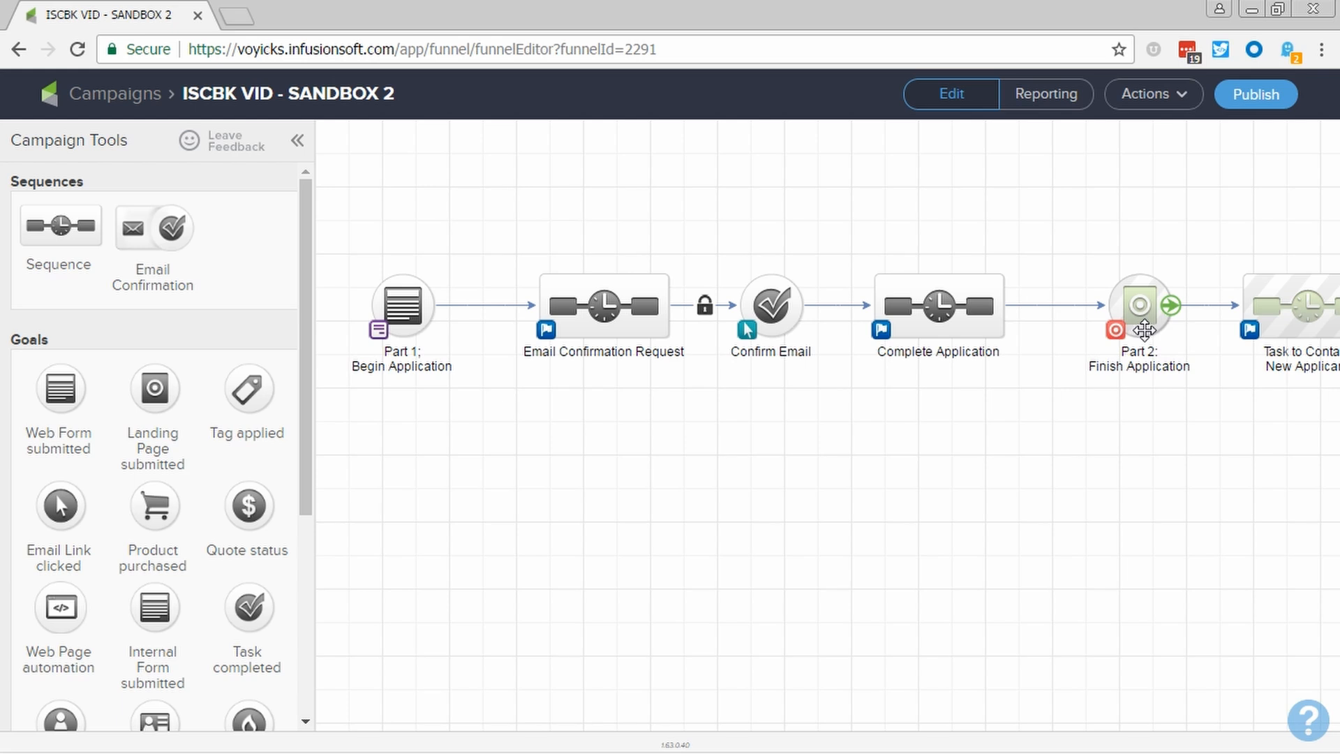
mouse_move(933, 346)
left_click(905, 326)
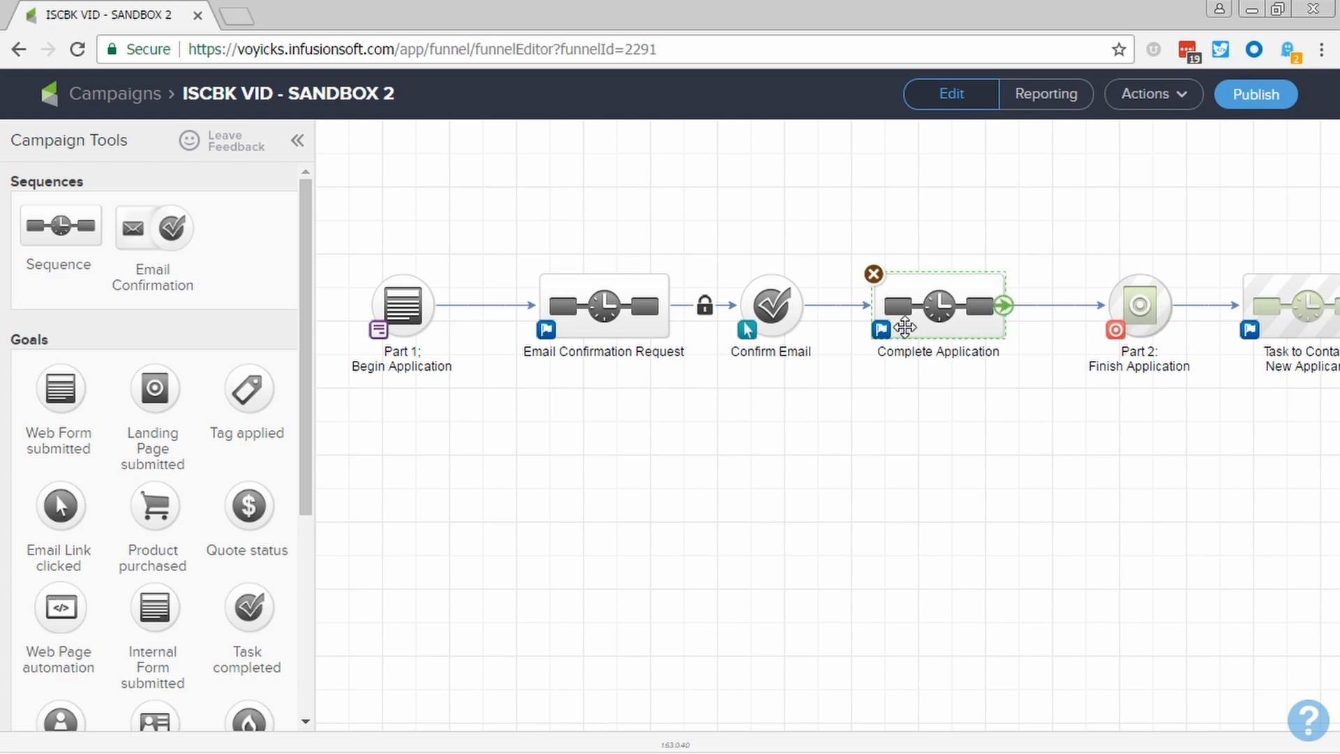
left_click(1256, 94)
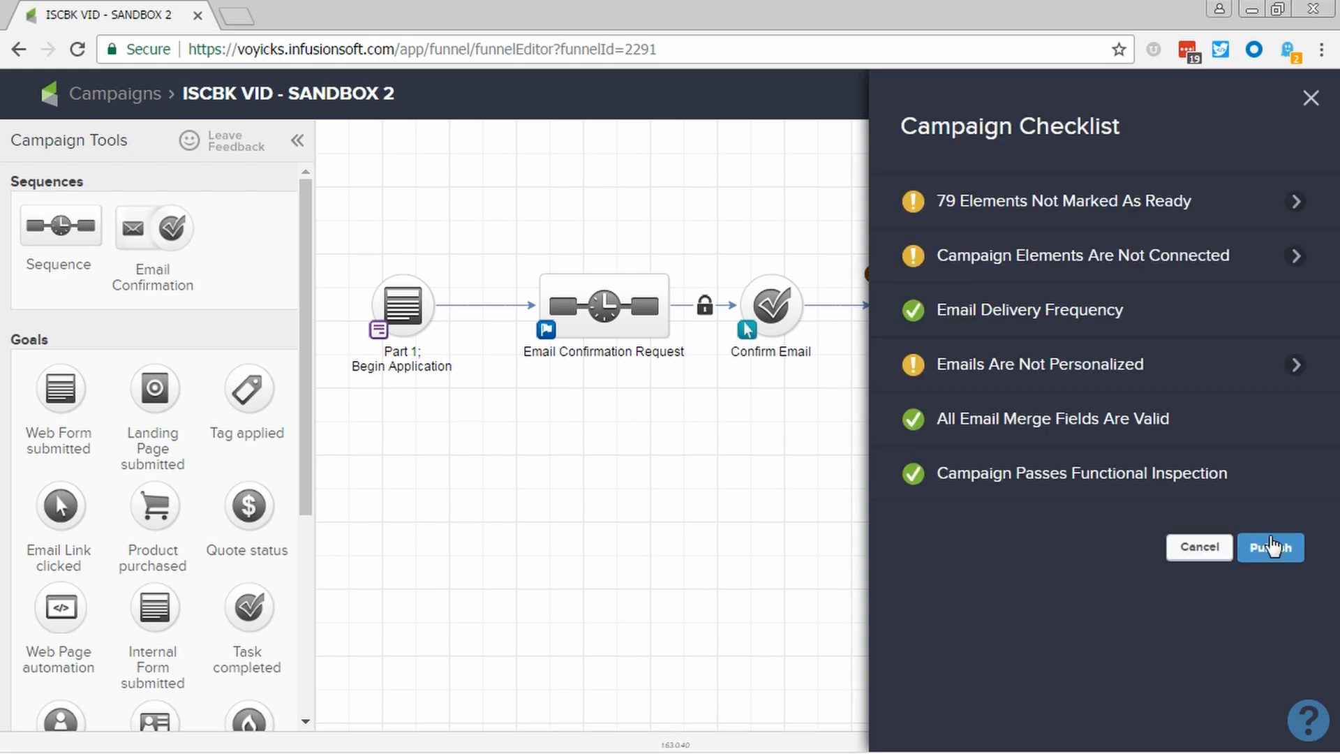
left_click(1270, 547)
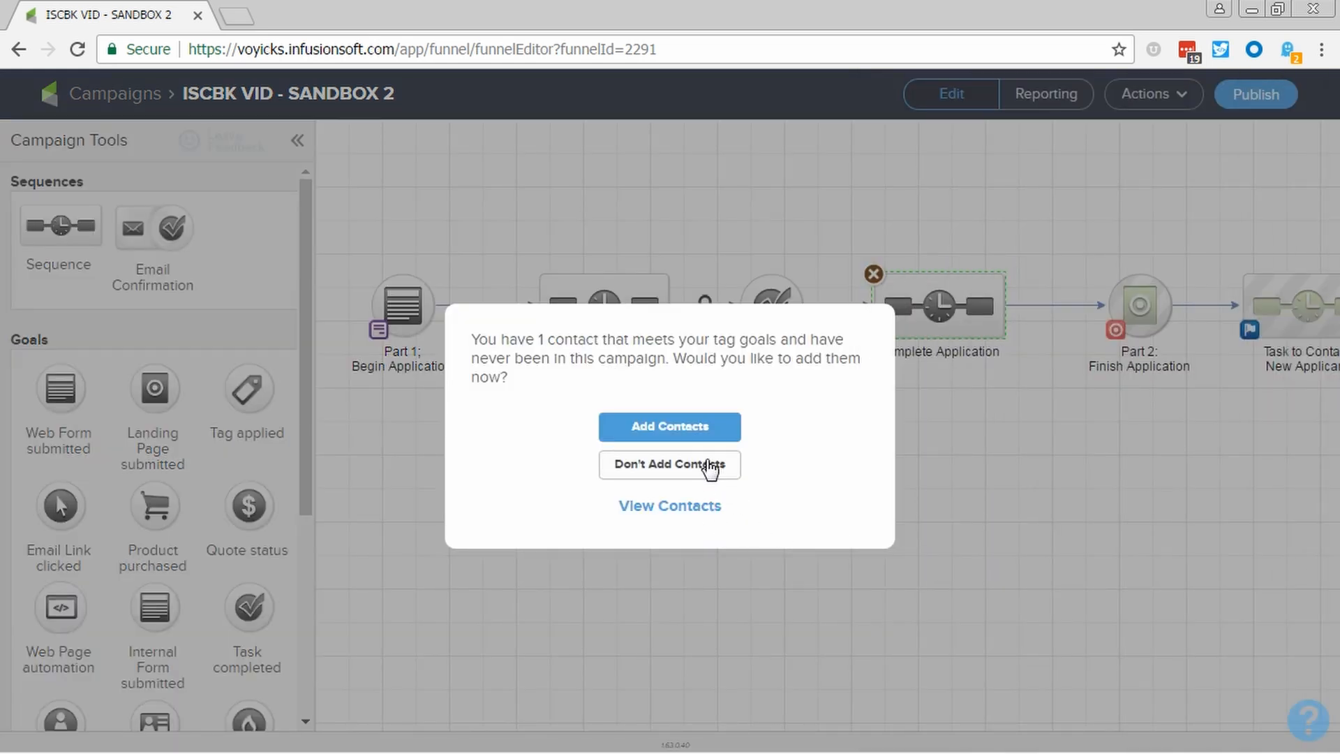
left_click(685, 465)
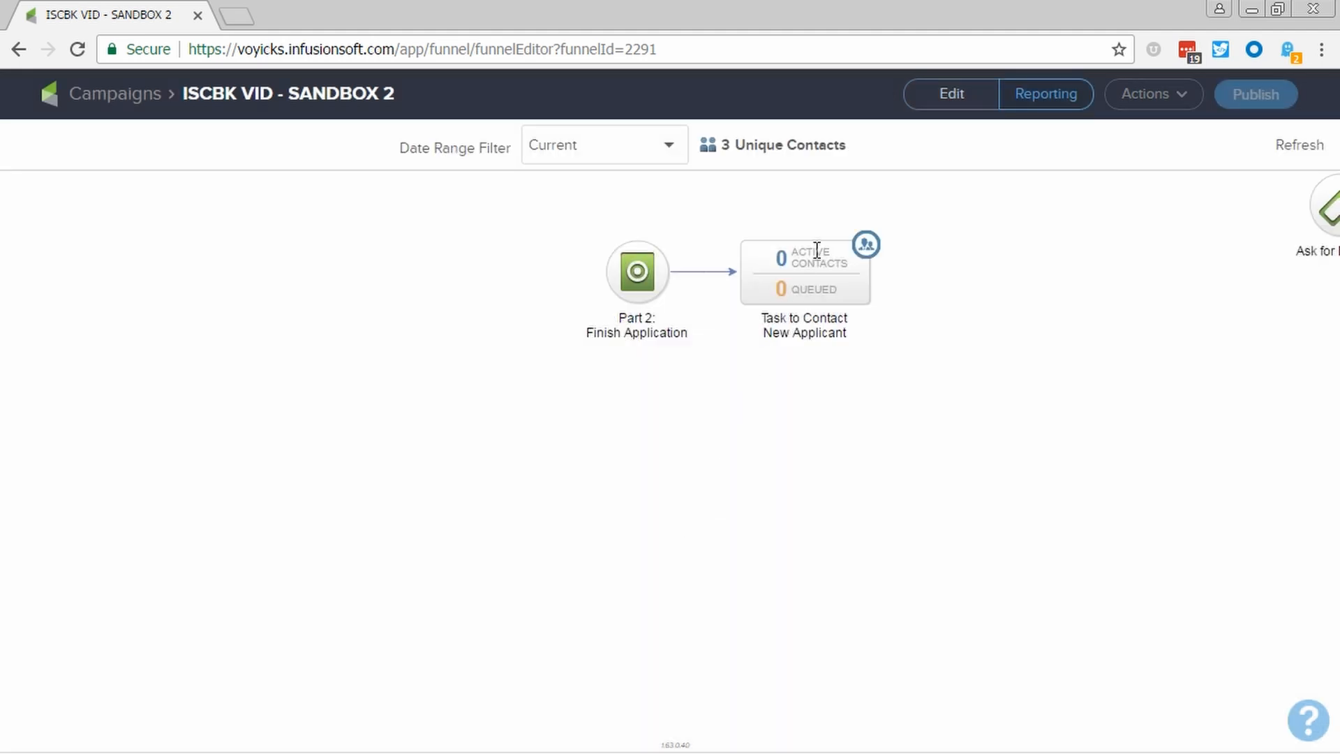
Add an email named "Complete Application" after Start in the Complete Application sequence
left_click(942, 101)
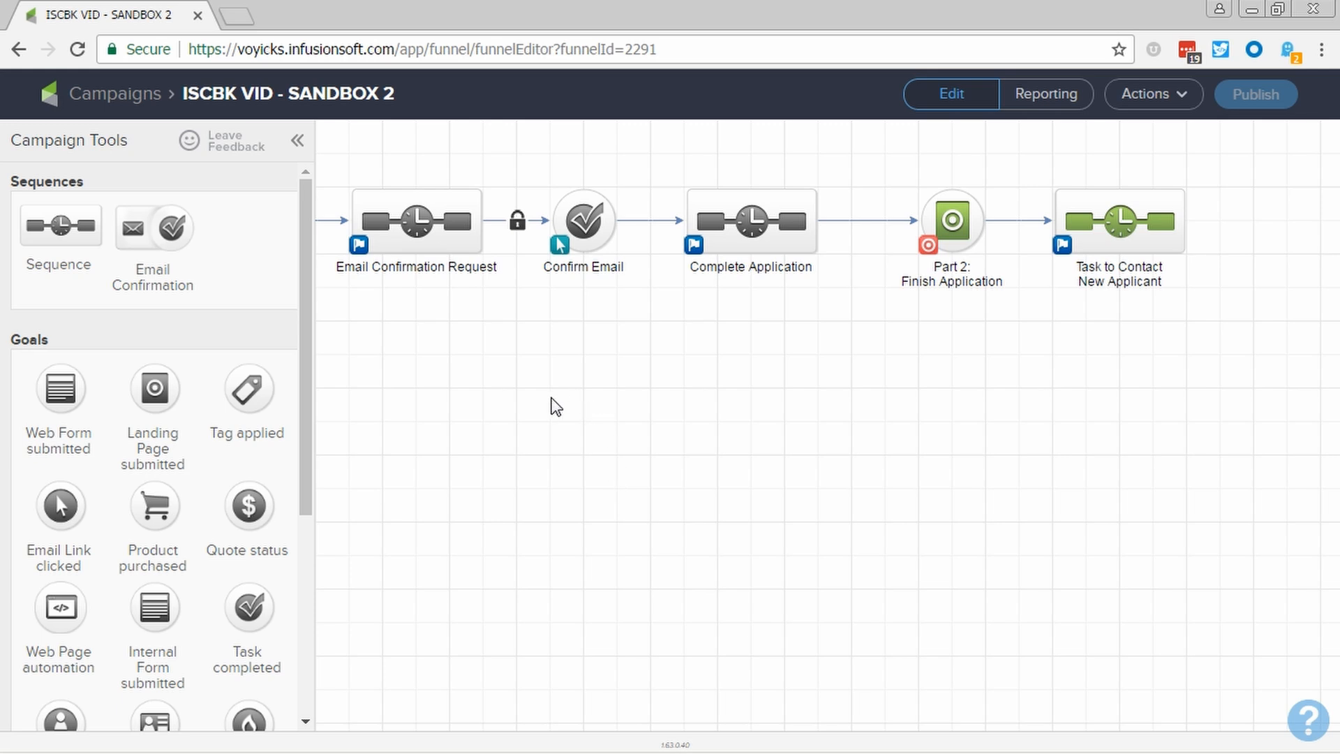
left_click_drag(551, 404, 631, 589)
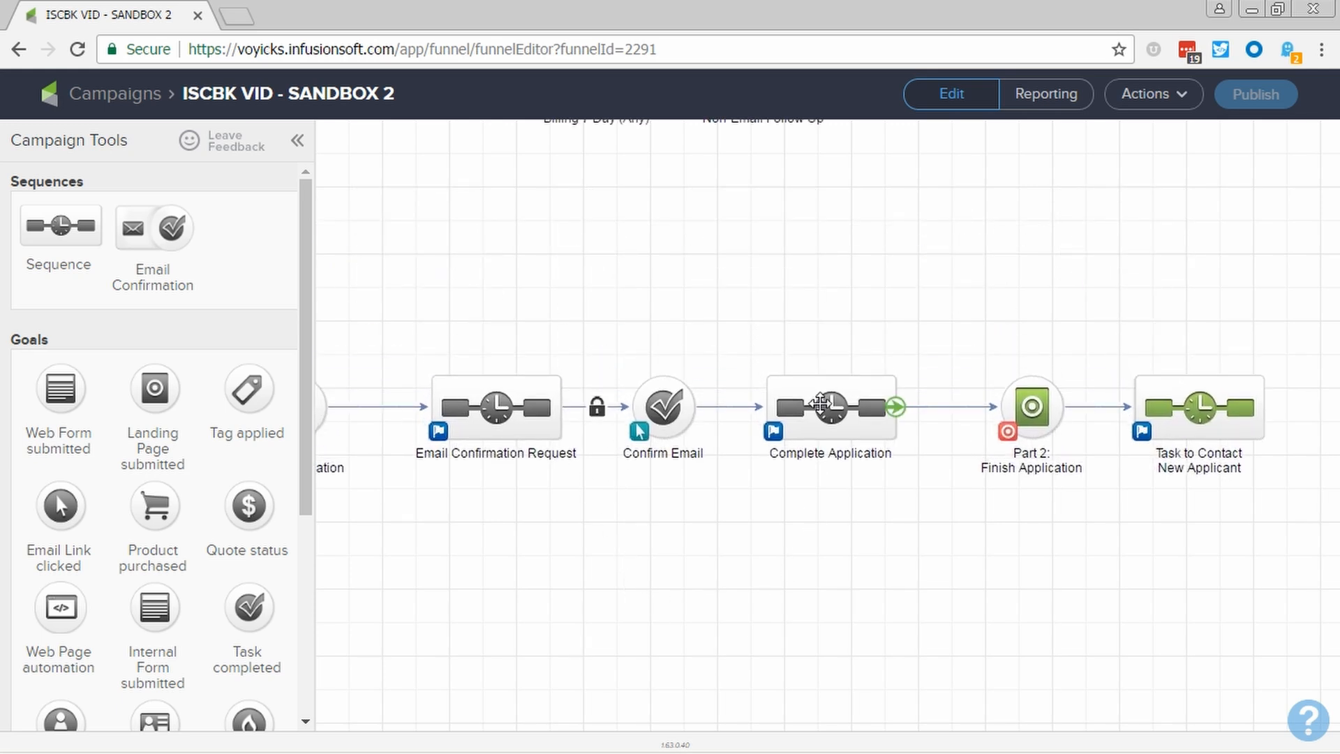
double_click(821, 404)
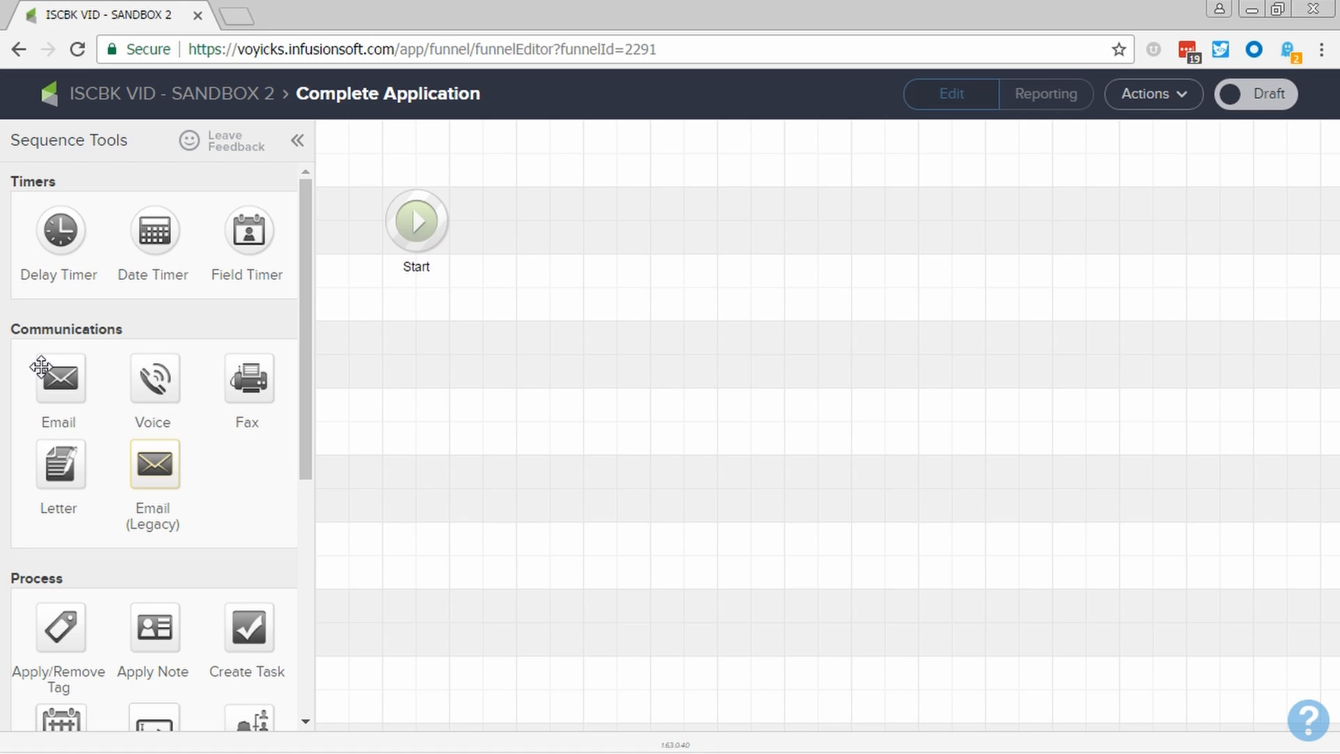
left_click_drag(60, 378, 529, 203)
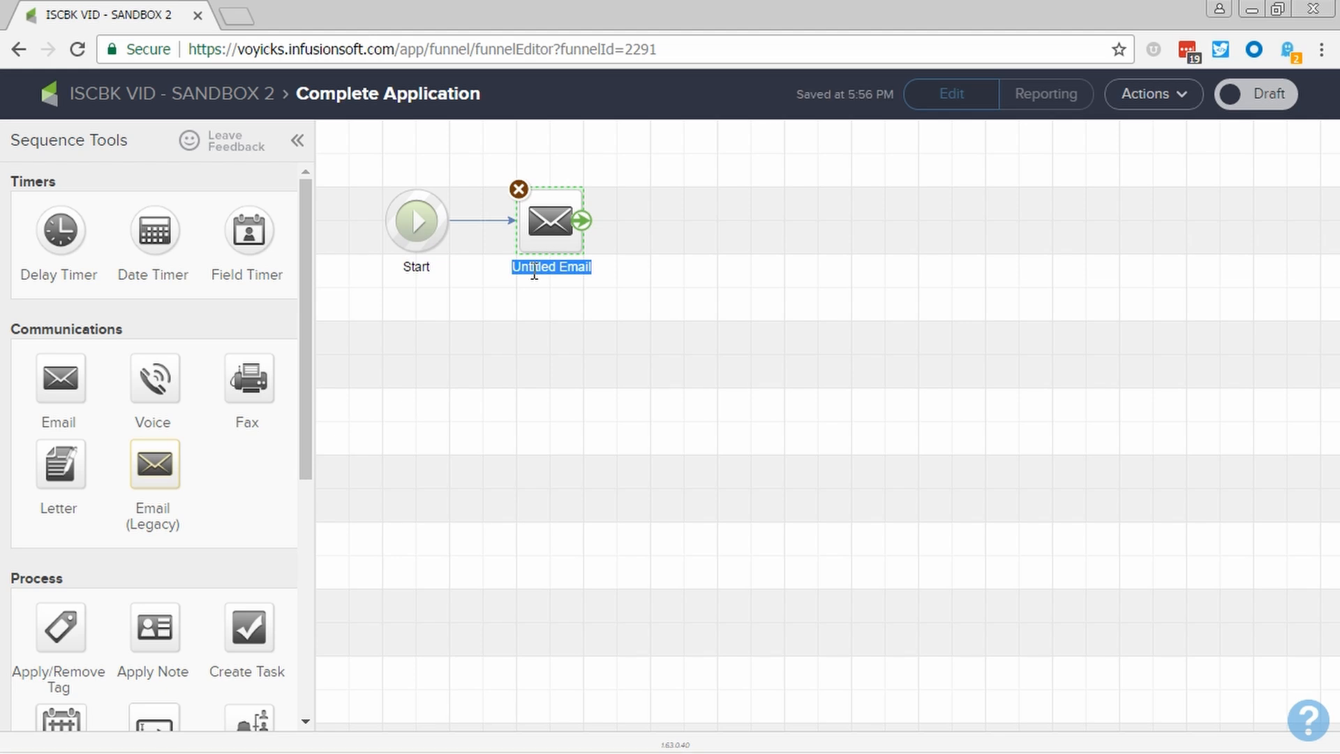
type("Complete Application")
Create the Complete Application email as a blank email with the subject "Employment Application Part 2"
double_click(551, 227)
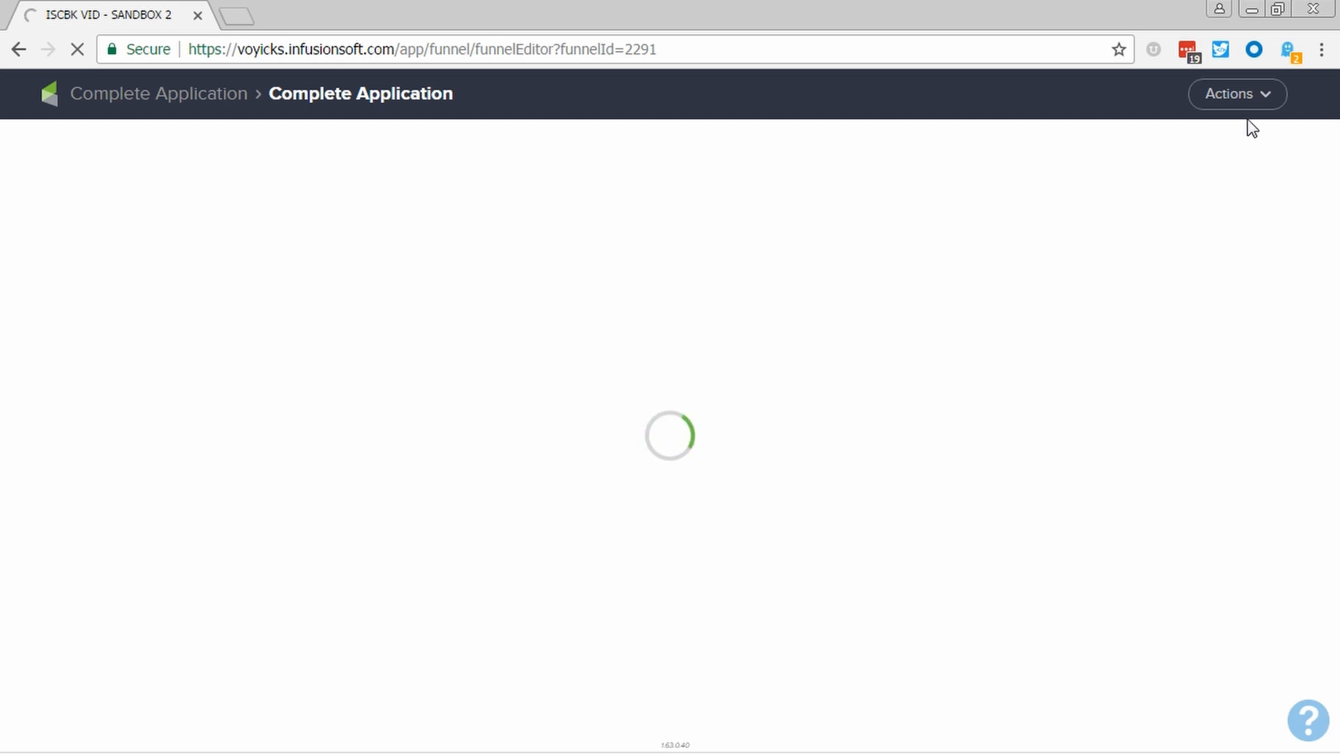
left_click(1245, 100)
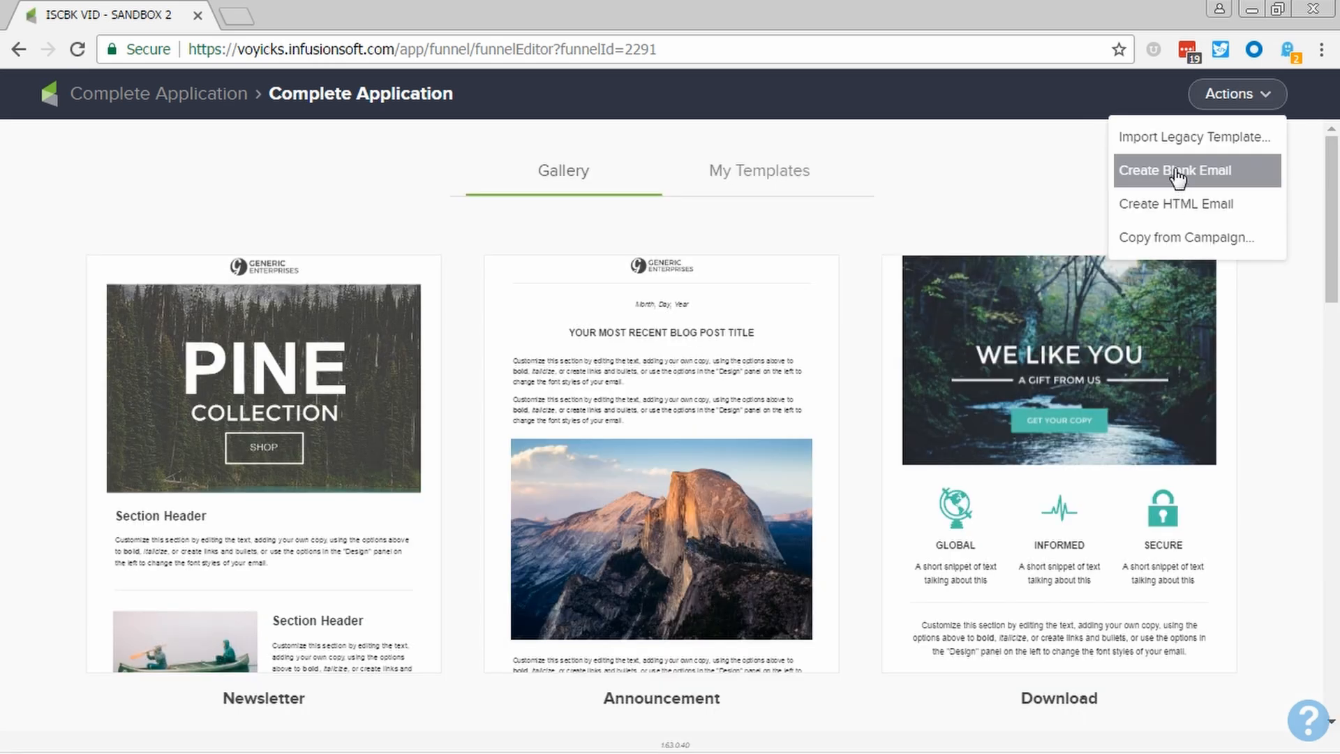
left_click(1178, 178)
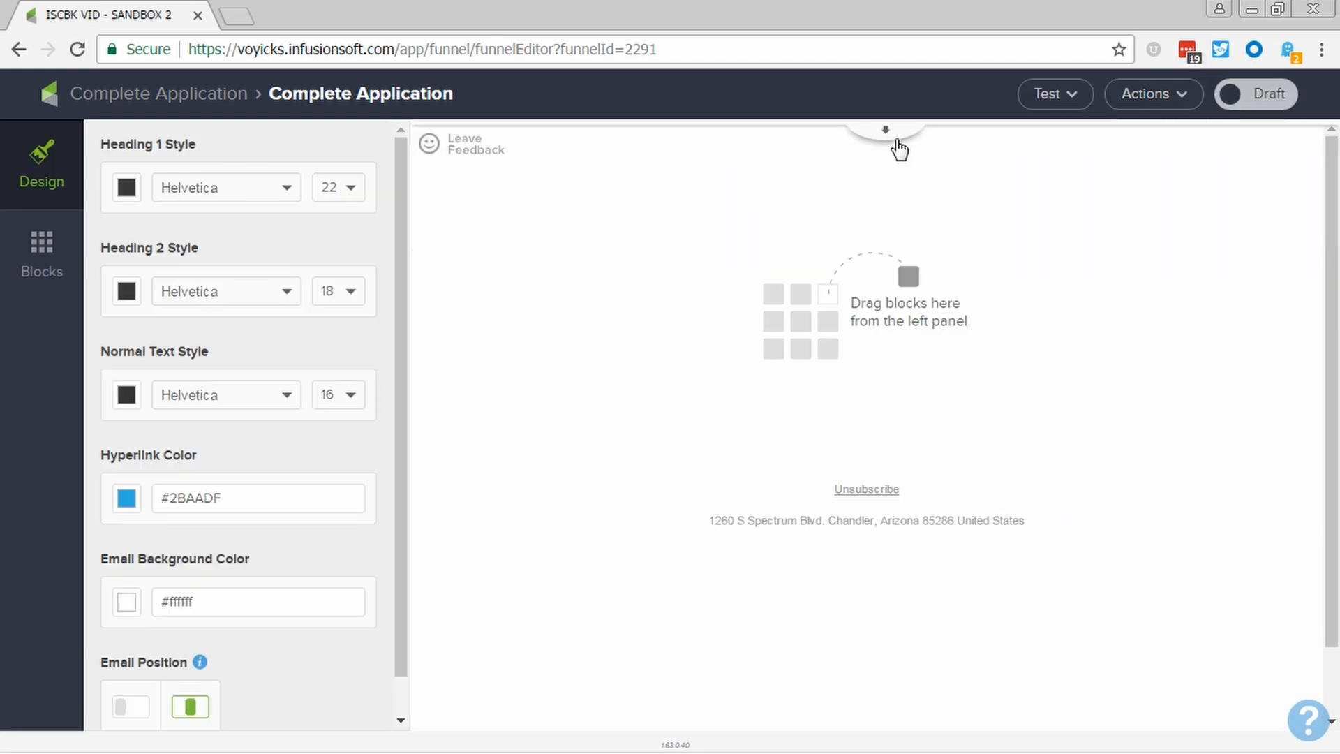
left_click(896, 139)
left_click(789, 235)
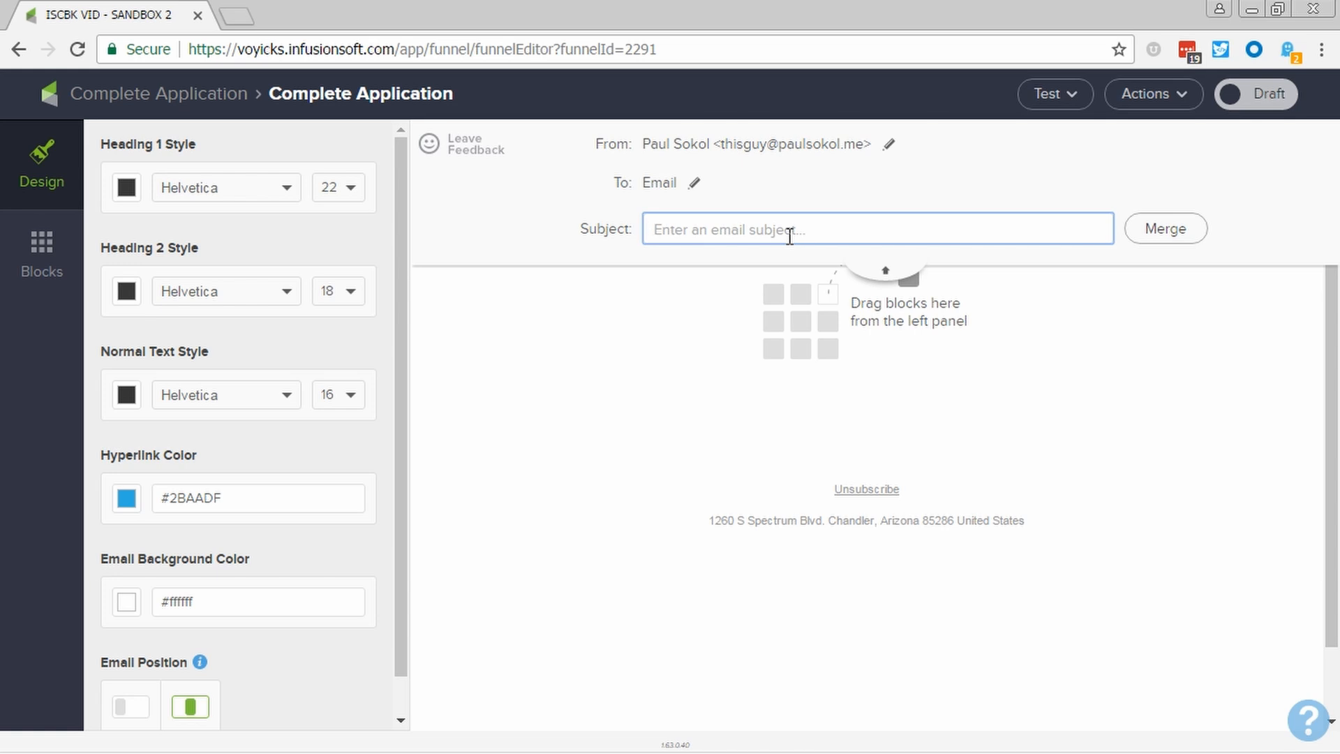
type("Employment Application Part 2")
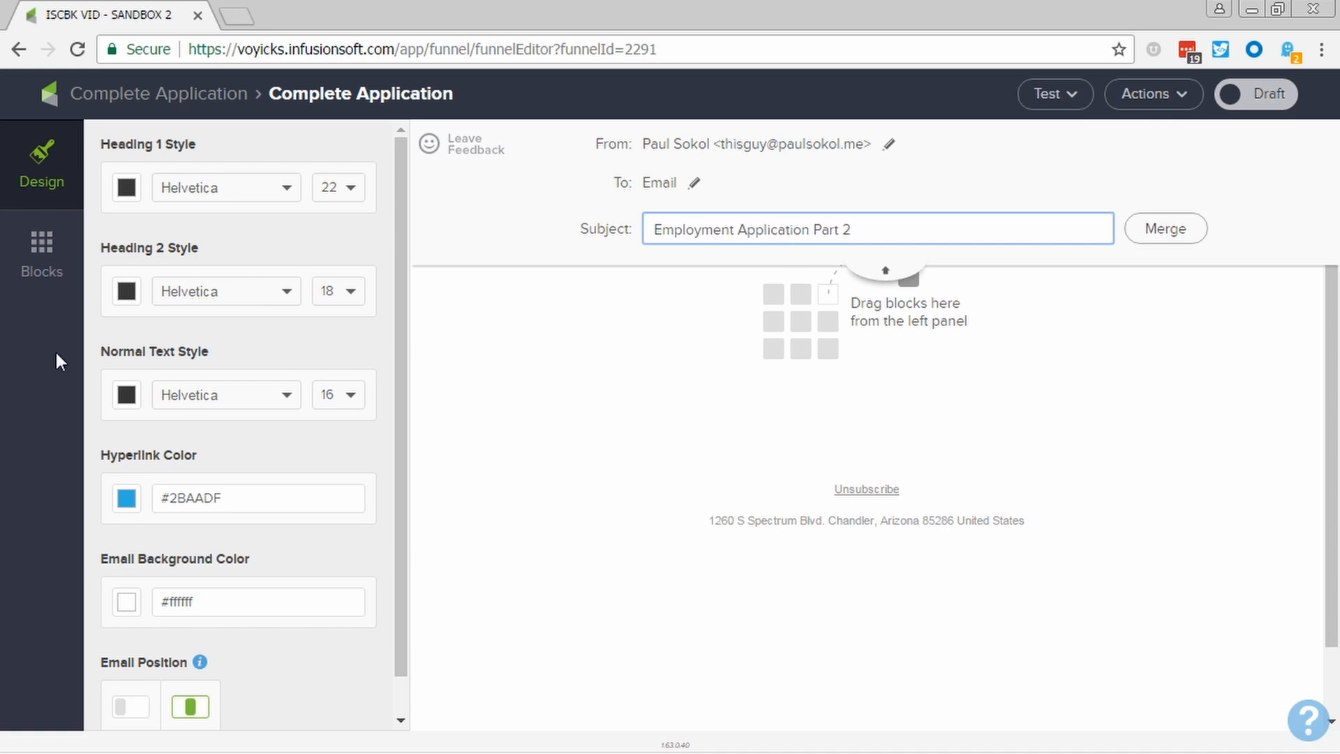
Add a text block to the email and replace its placeholder with "Thanks for confirming your email address"
left_click(25, 253)
left_click_drag(105, 178, 883, 287)
triple_click(792, 279)
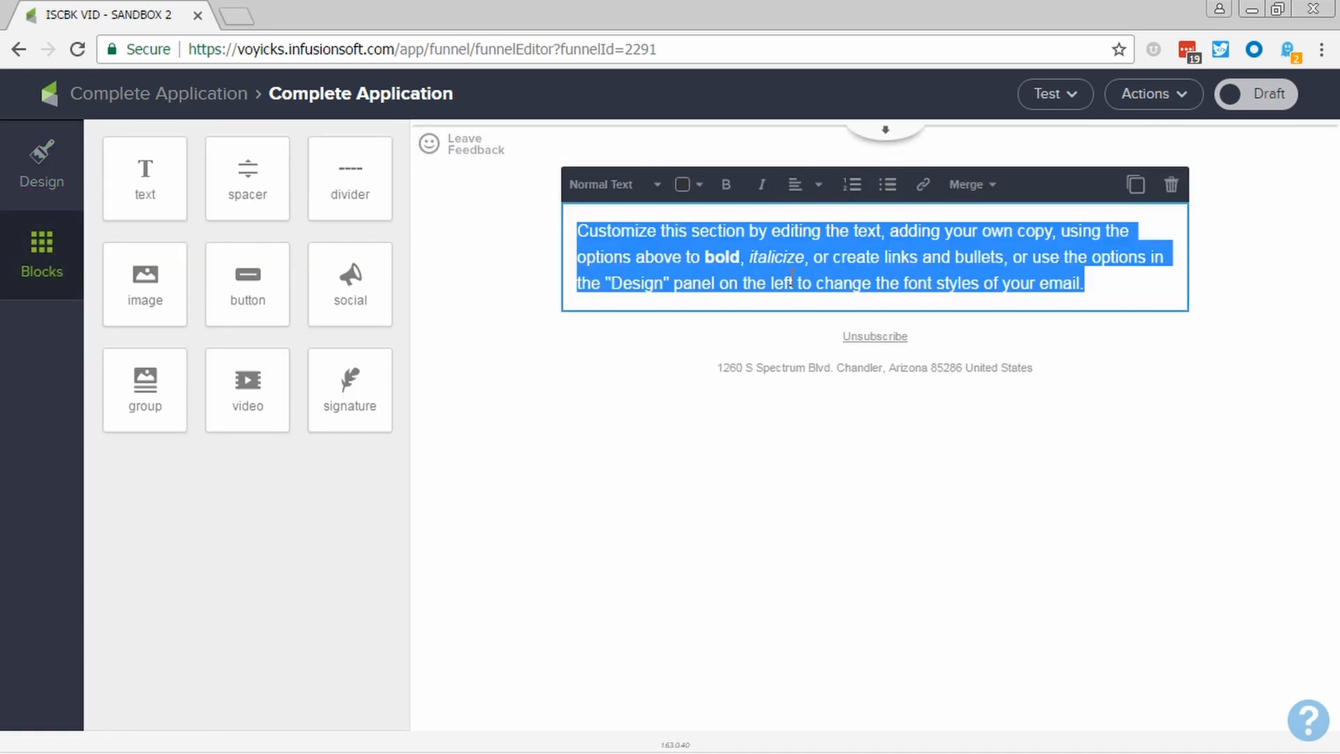
type("Thanks for conf")
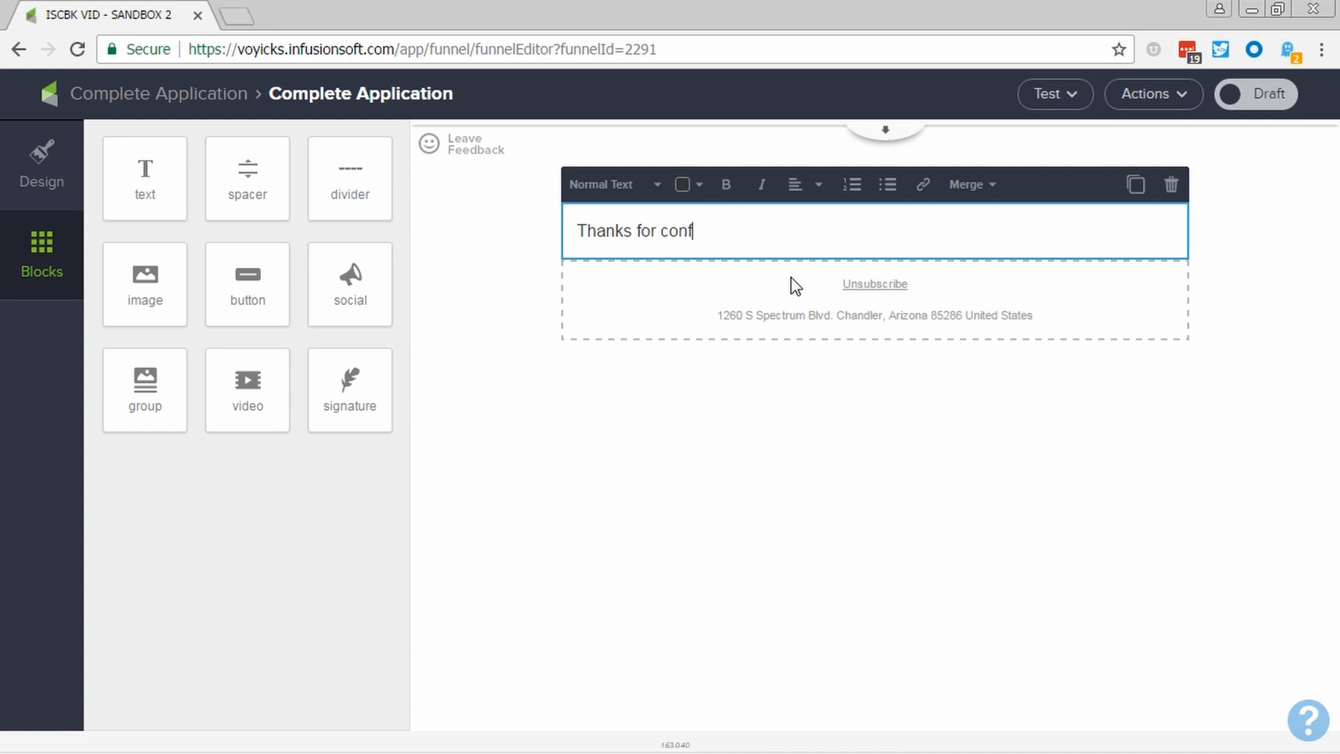
type("irming your email address")
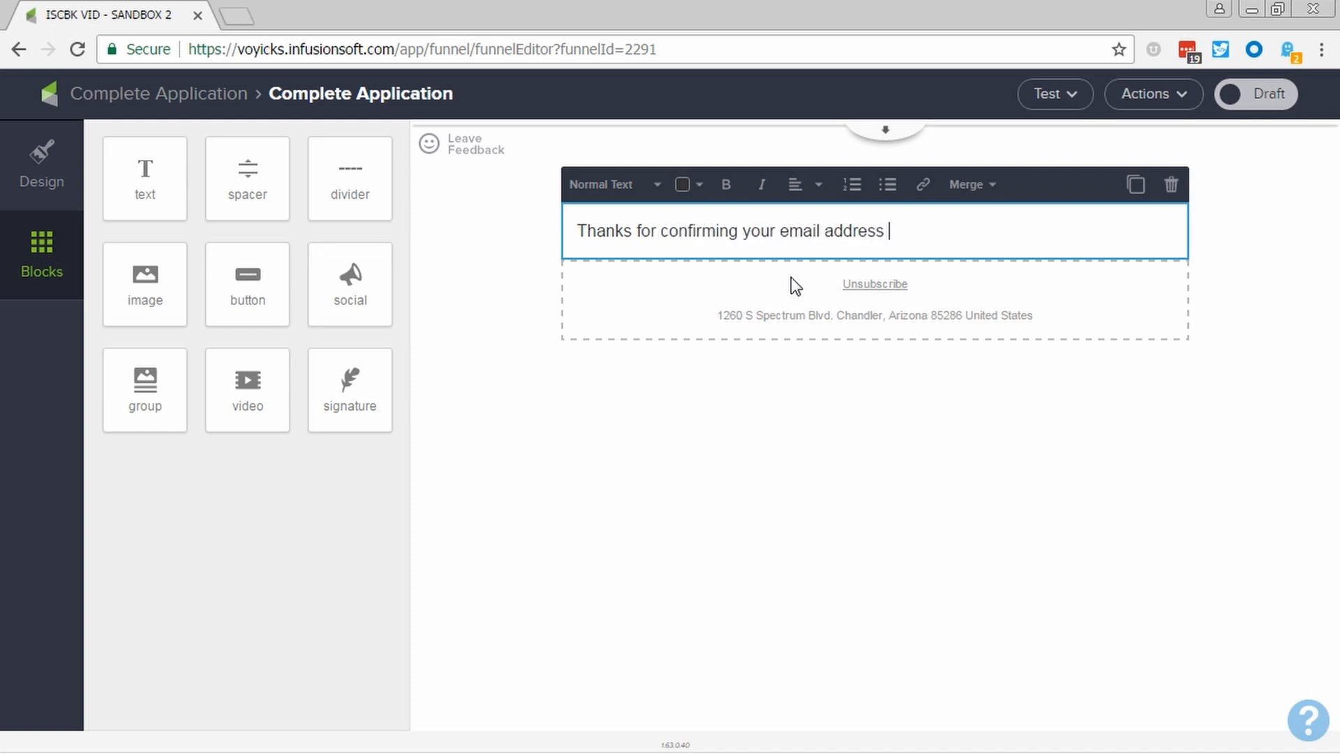
End the email's thank-you line with the contact's first name merge field and an exclamation mark
left_click(971, 186)
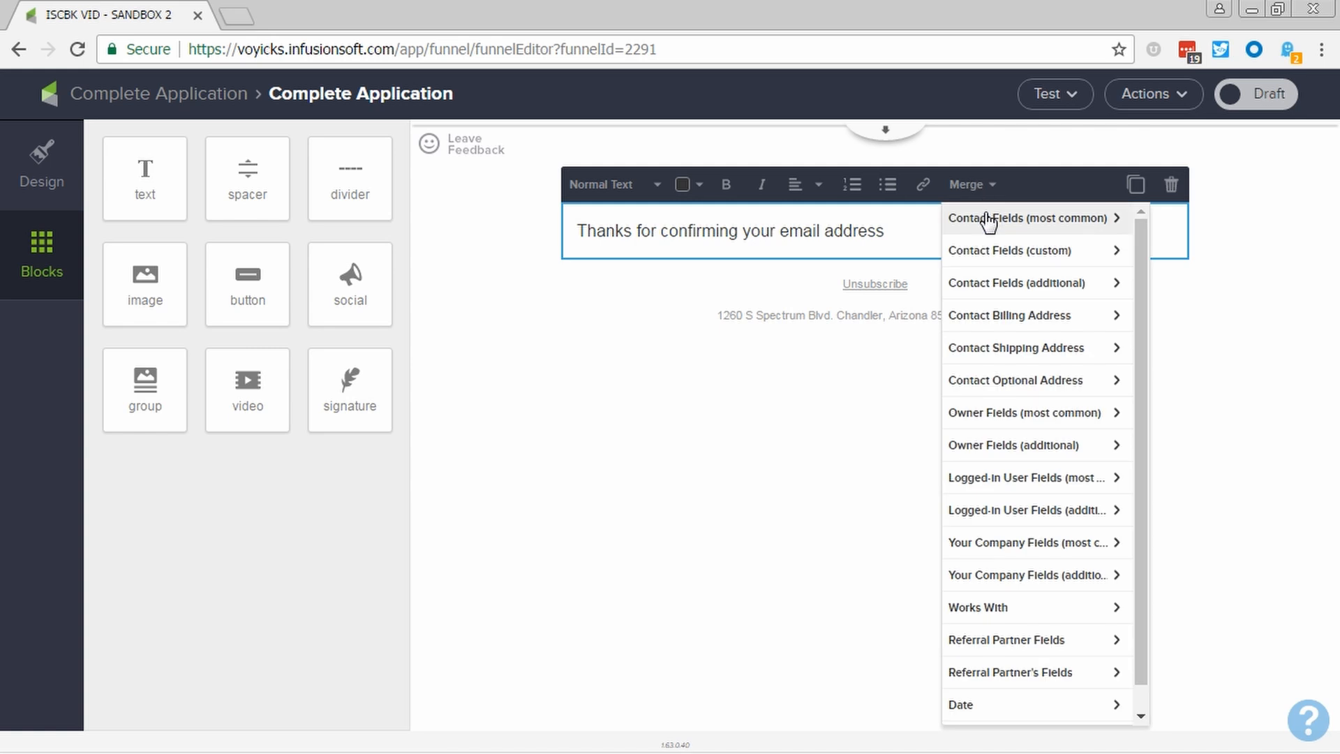
left_click(991, 217)
left_click(999, 247)
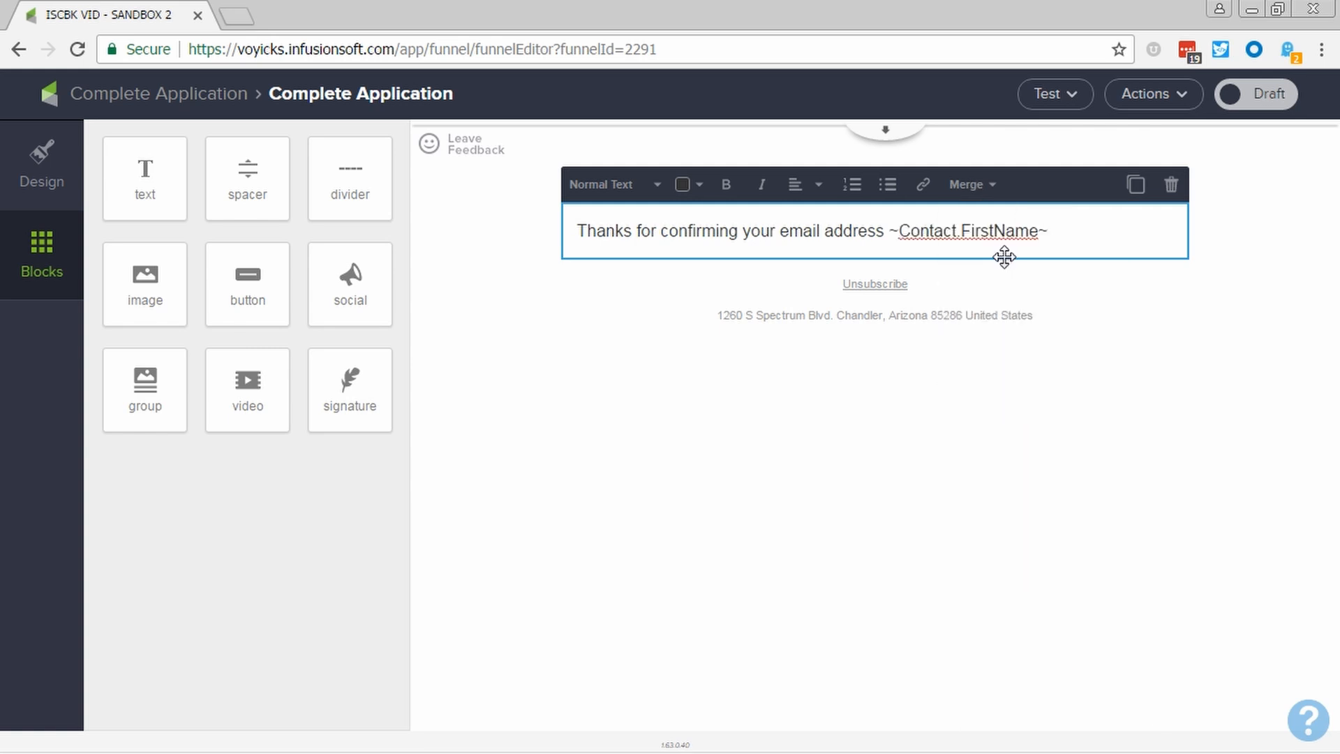
type("!")
Add a second line to the email reading "To complete your employement application click here and finish part 2."
key("Return")
type("To")
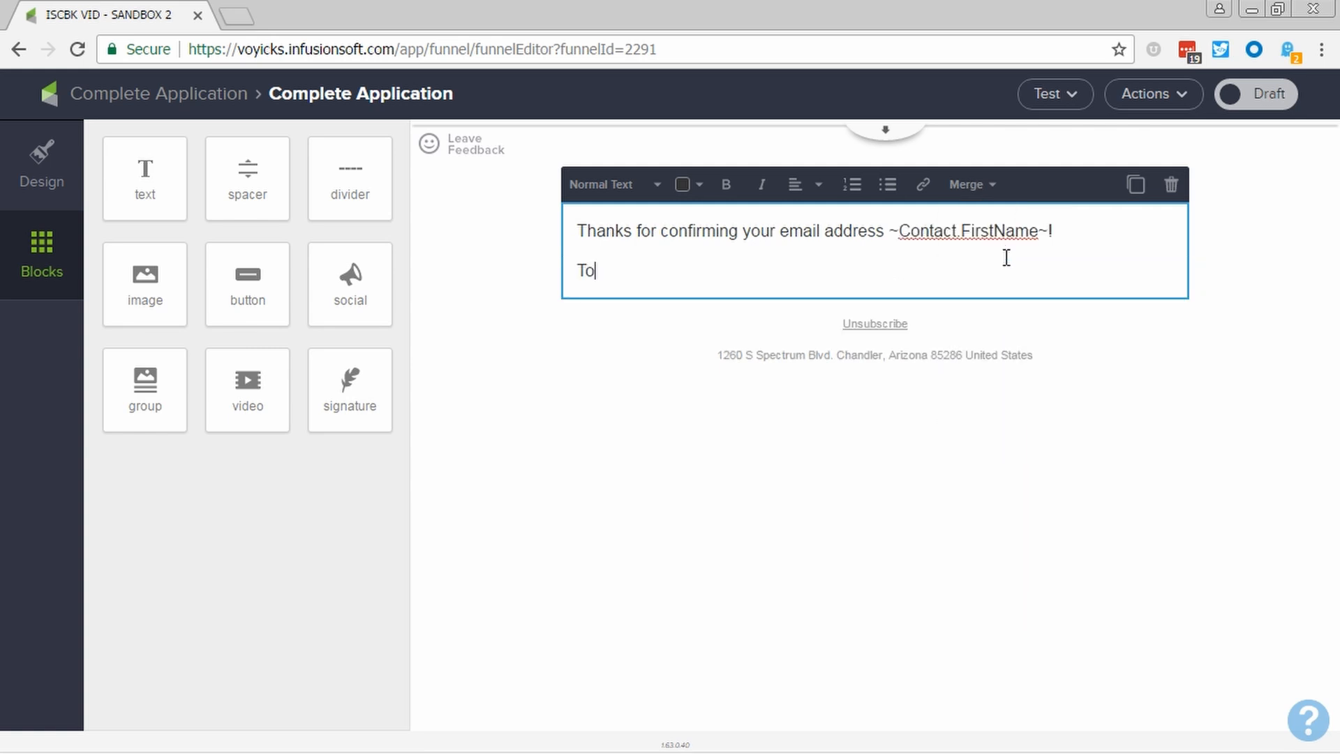
type(" complete your e")
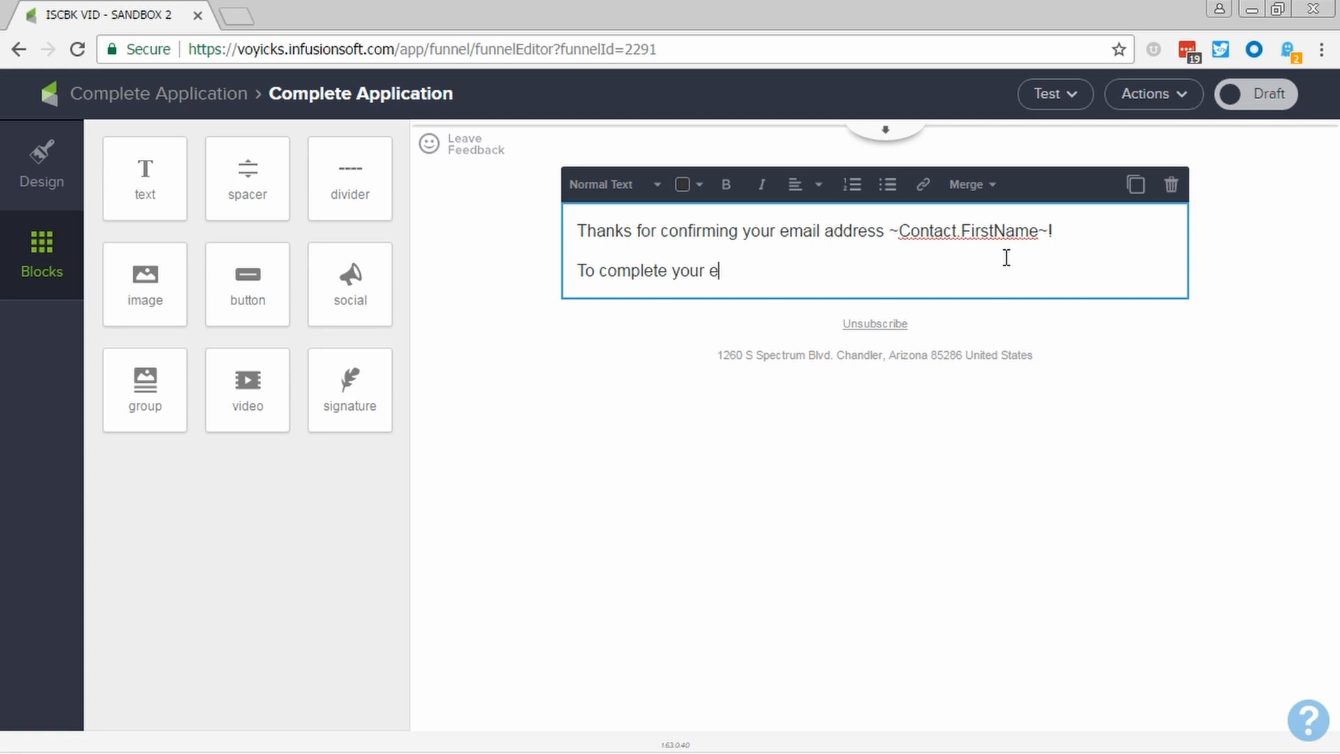
type("mployement ap")
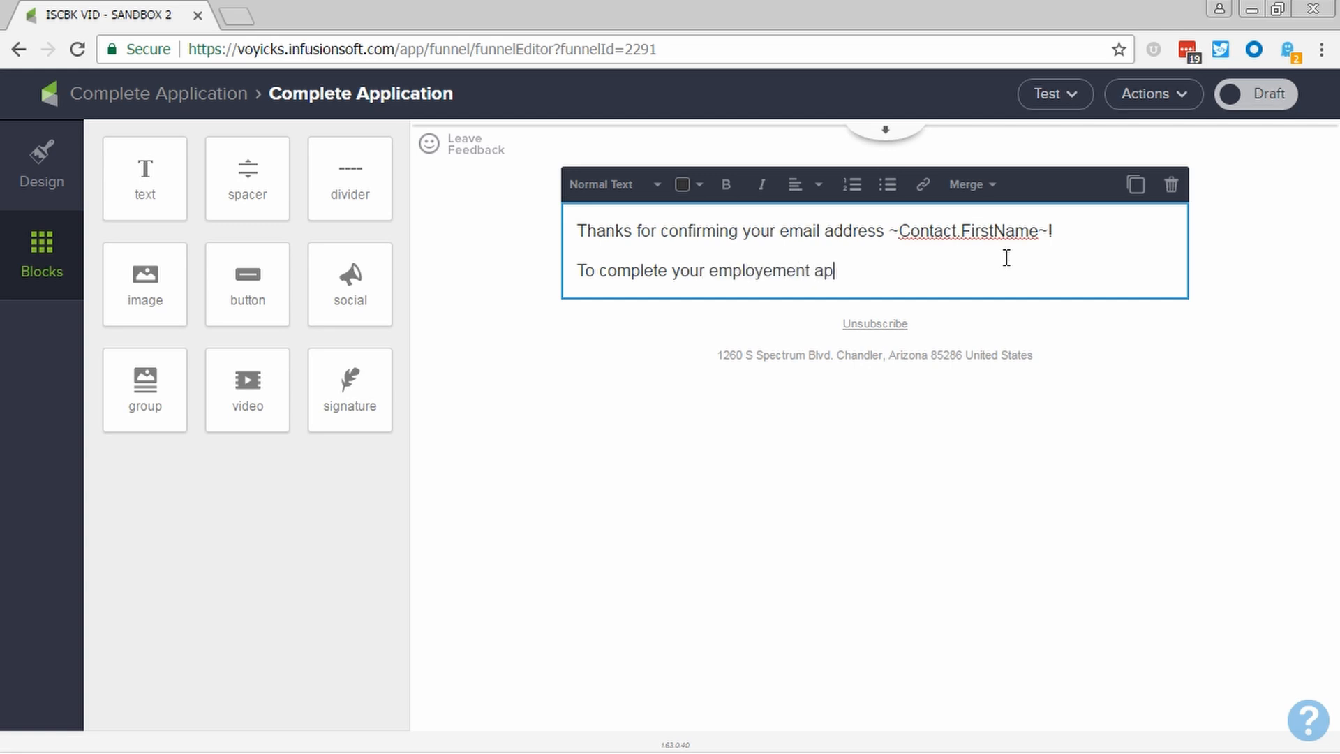
type("plication click here")
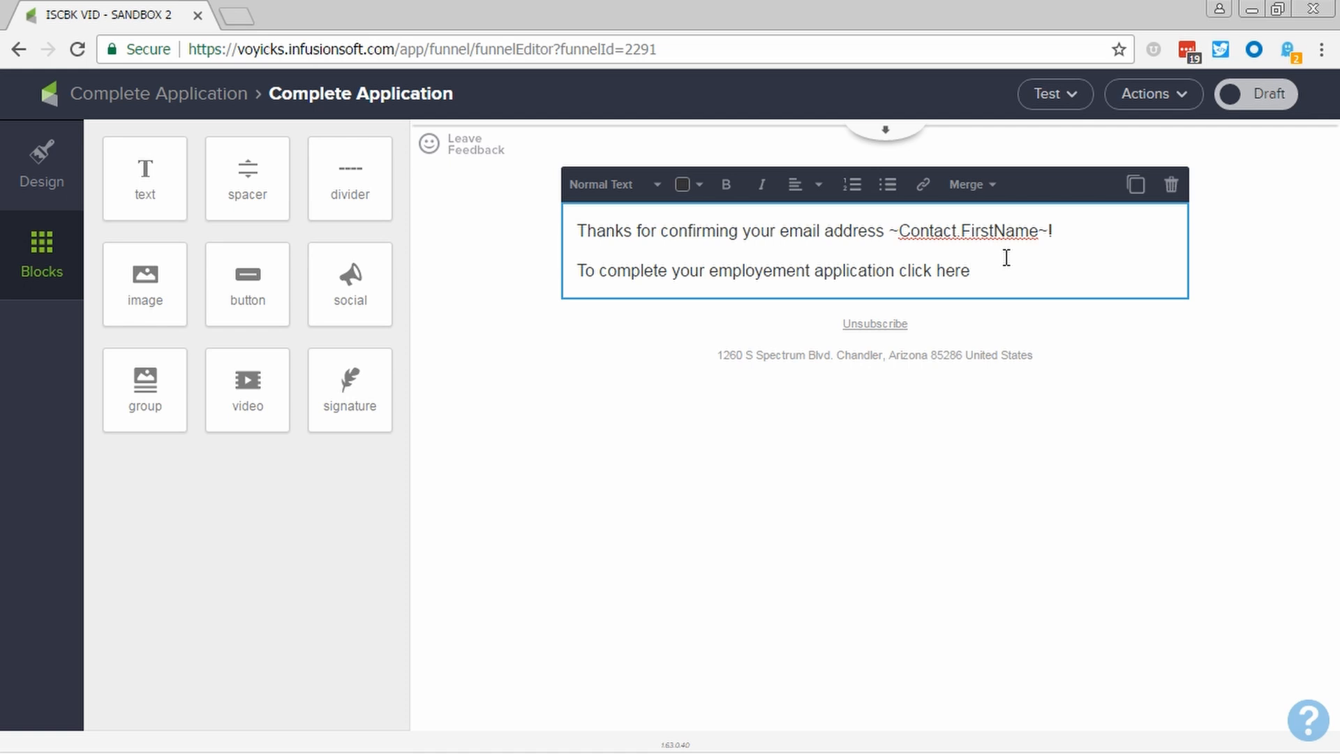
type(" and finish part 2.")
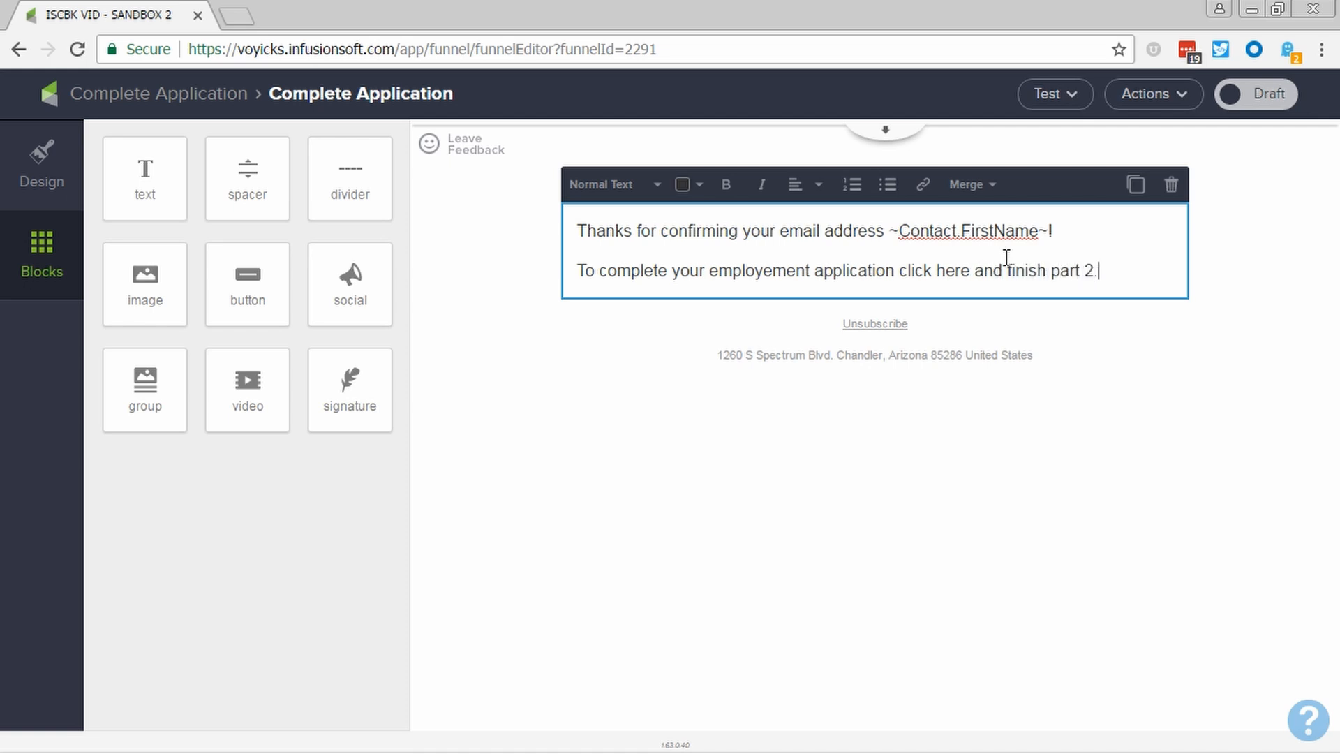
Close the email, after a blank line, with the sign-off "Have a great day," and "PLS Consulting" on the line below
key("Return")
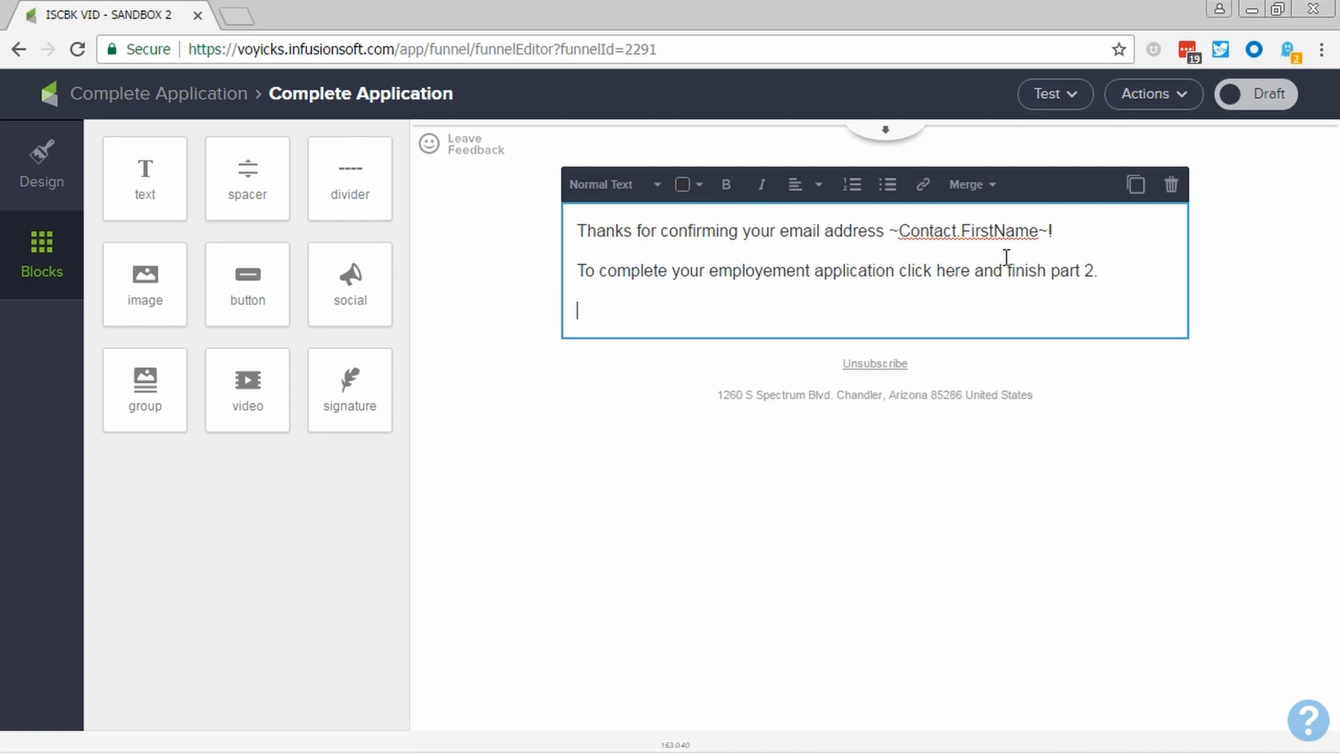
key("Return")
type("Have a")
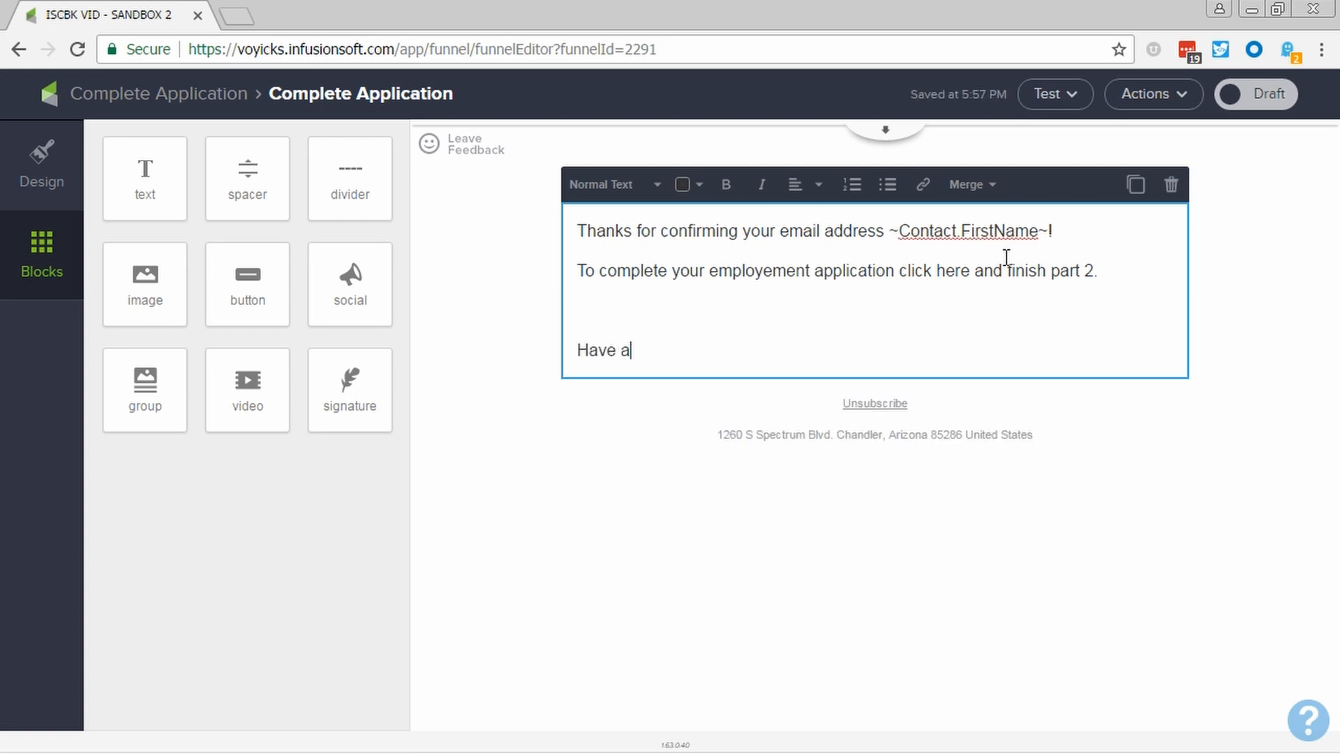
type(" great day,")
key("Return")
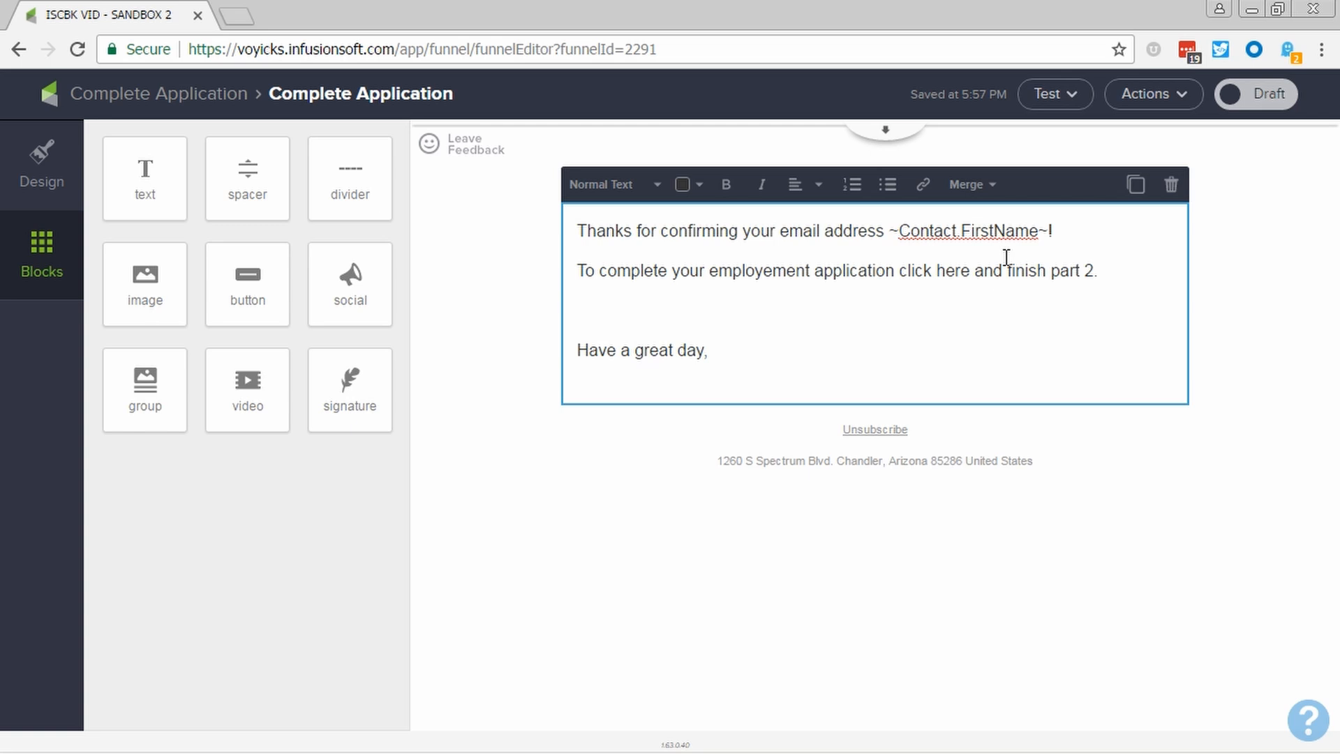
left_click(969, 185)
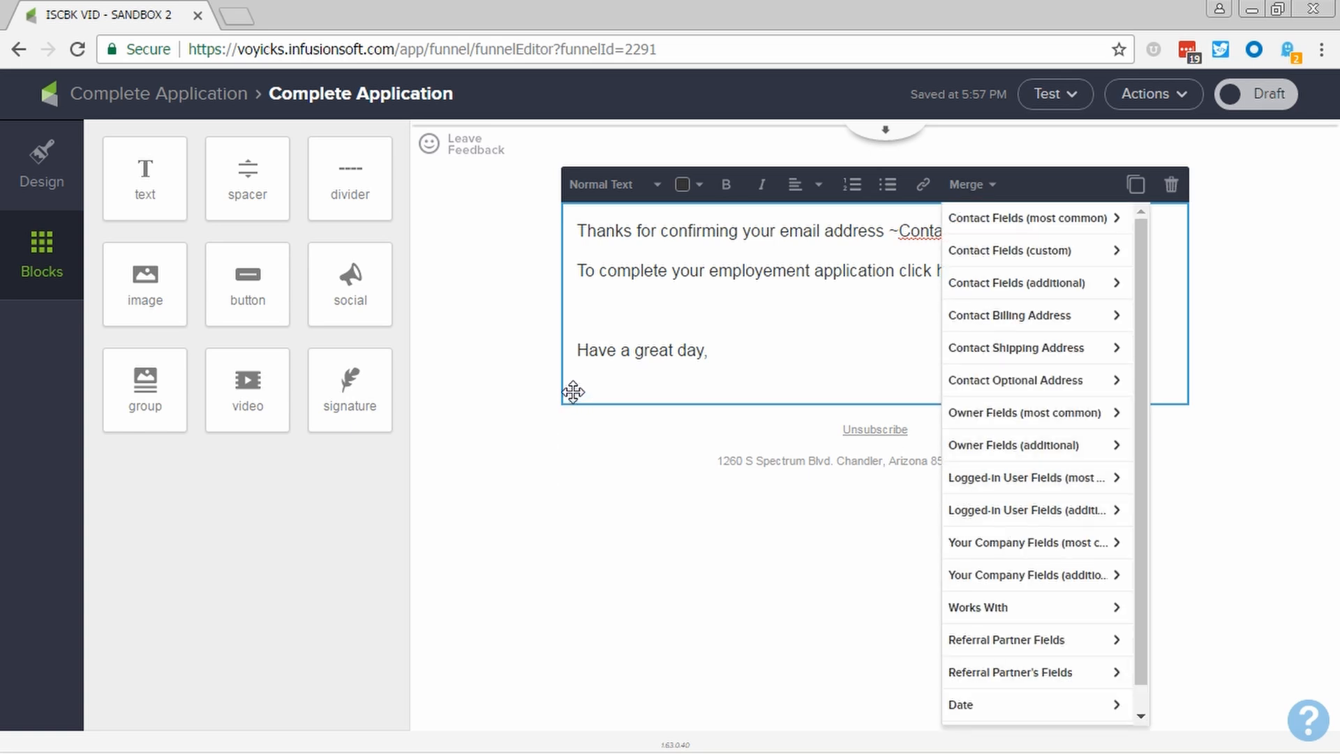
left_click(620, 381)
type("PLS")
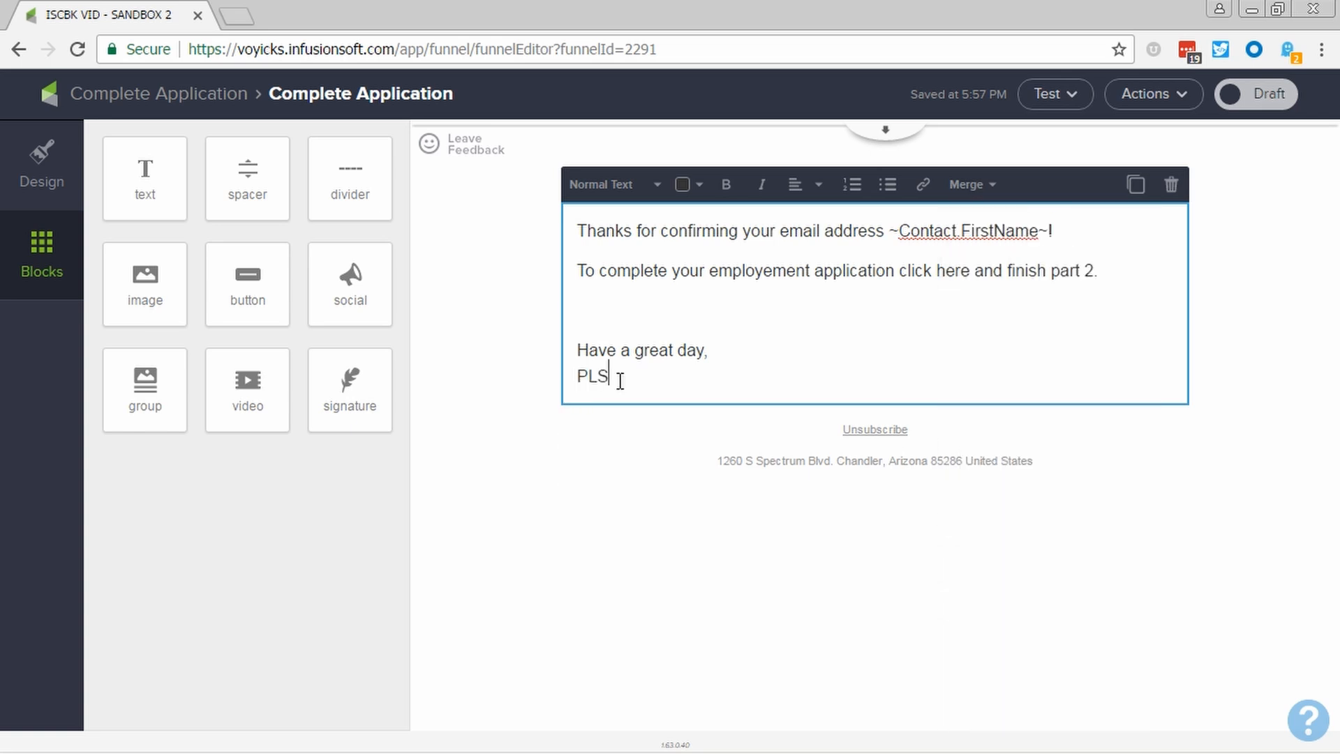
type(" Consulting")
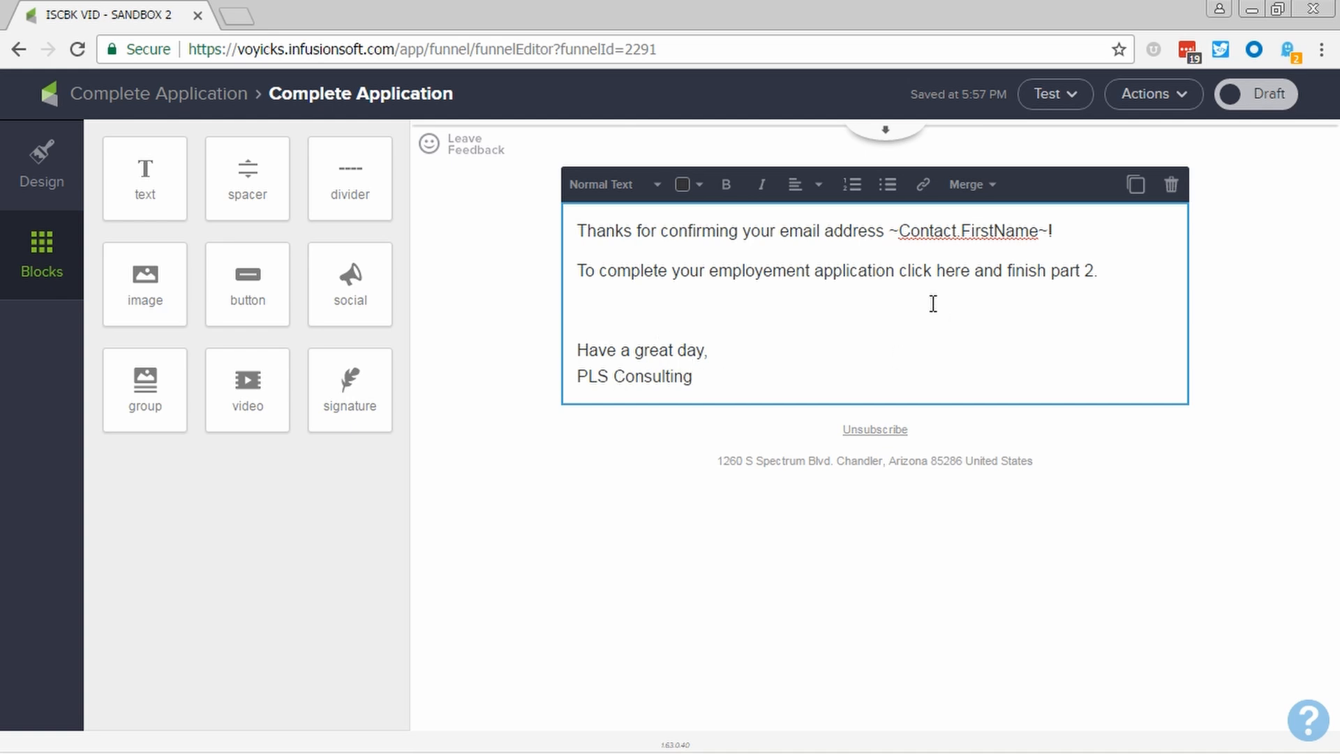
Link the words "click here and finish part 2" to the Part 2: Finish Application landing page
left_click_drag(901, 276, 1094, 264)
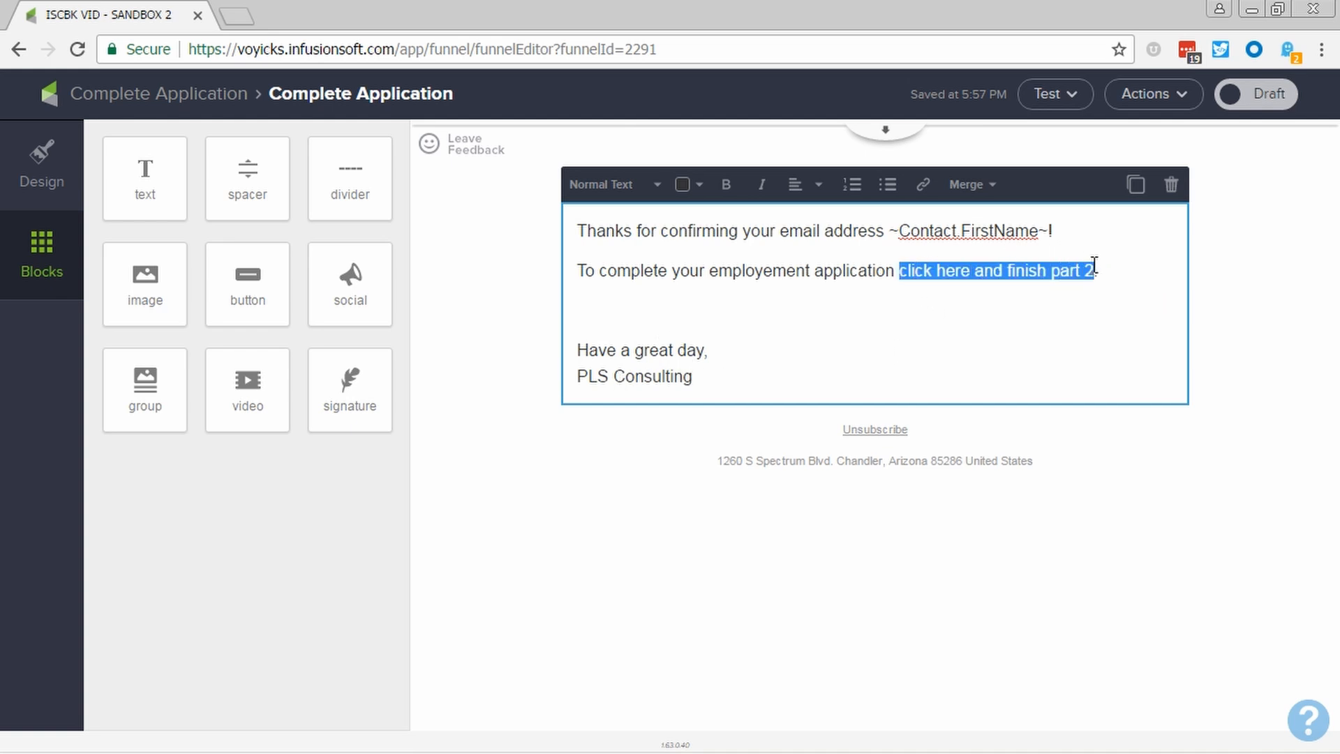
left_click(922, 187)
left_click(1002, 230)
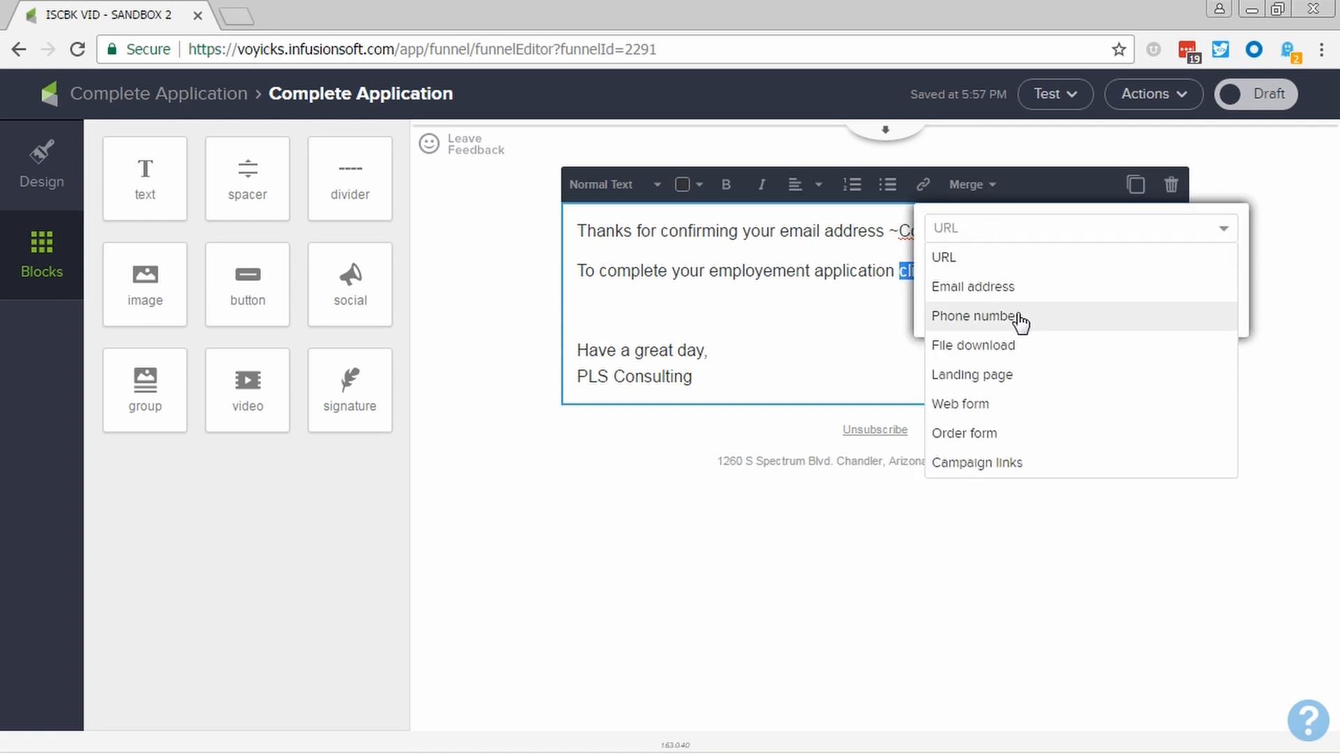
left_click(1019, 375)
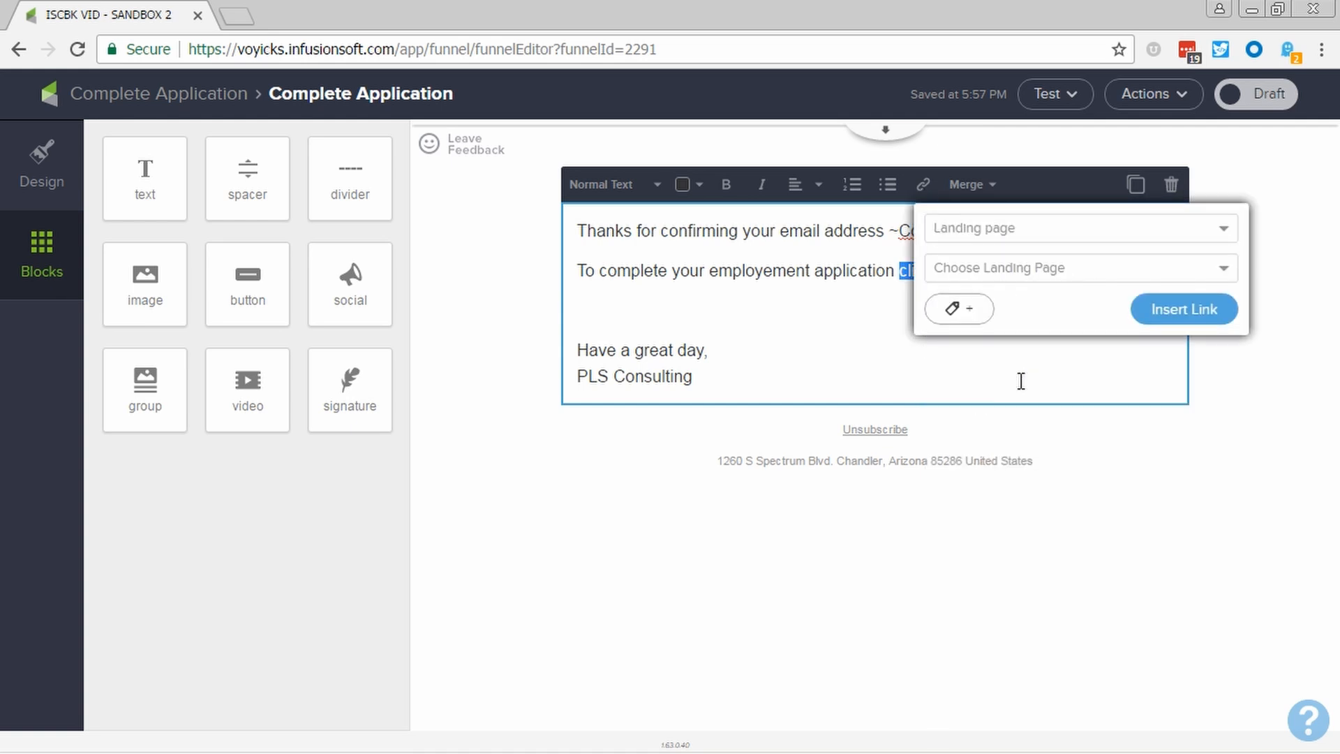
left_click(1049, 278)
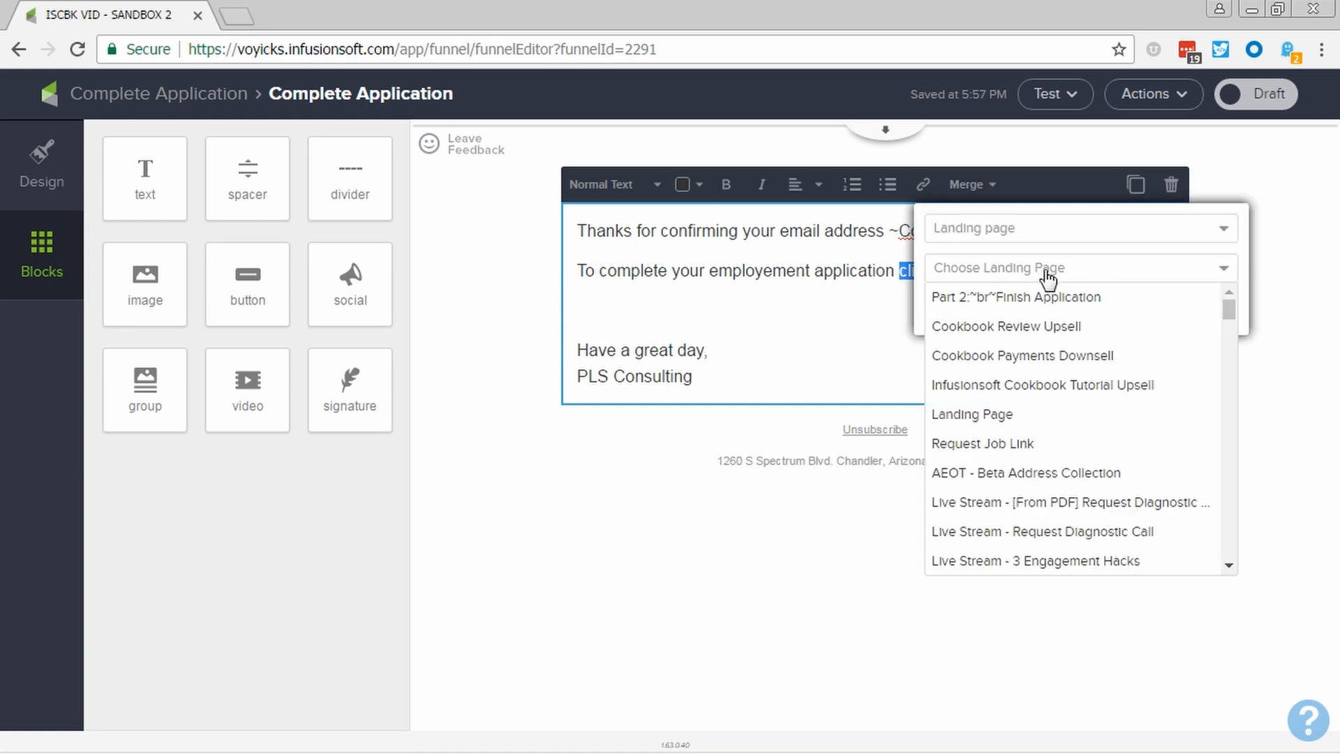
left_click(1048, 307)
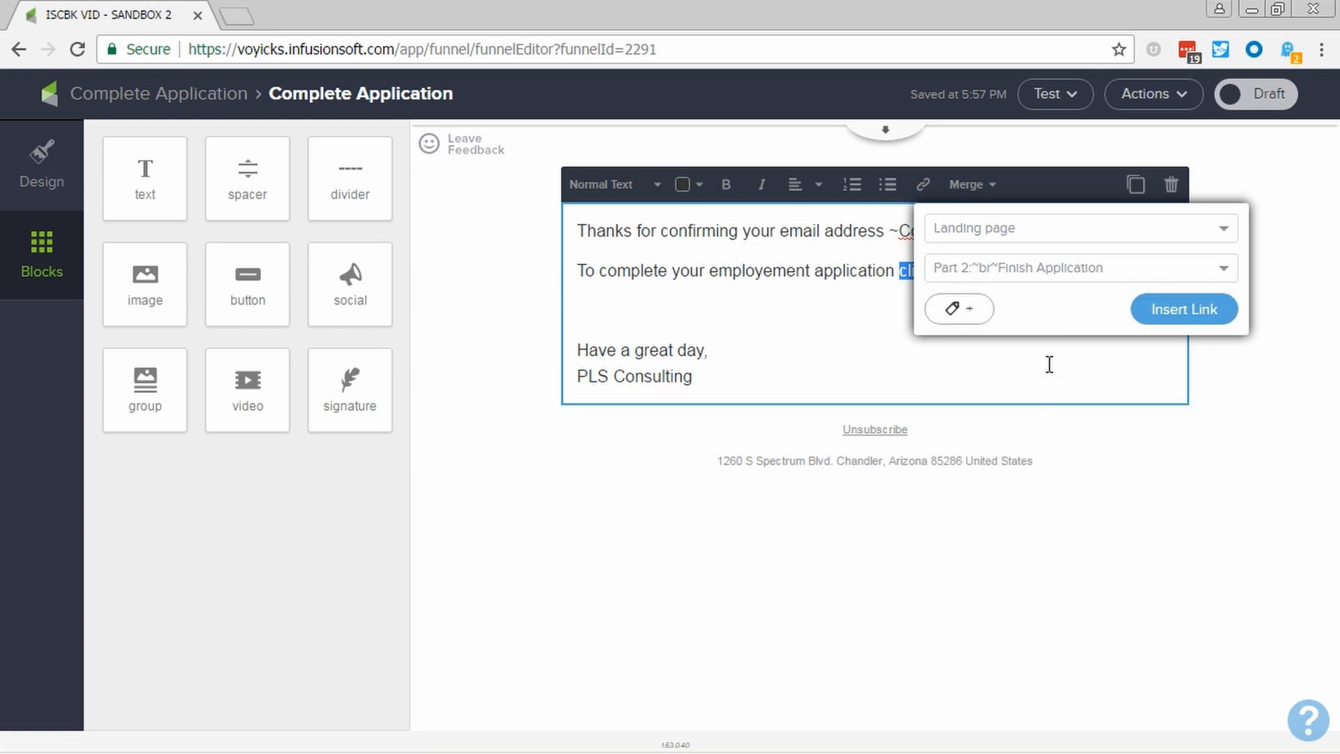
left_click(1178, 316)
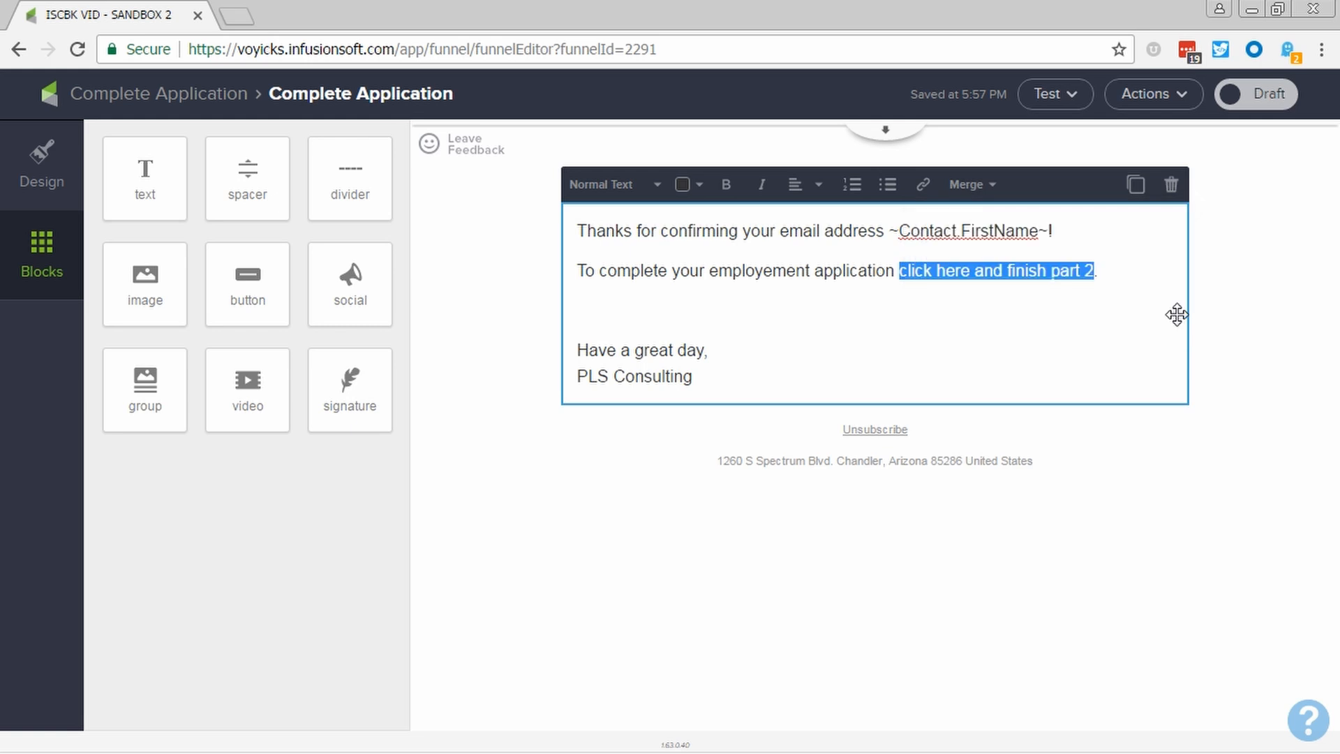
Correct the misspelled word before "application" to "employment" and leave the text block
left_click(794, 279)
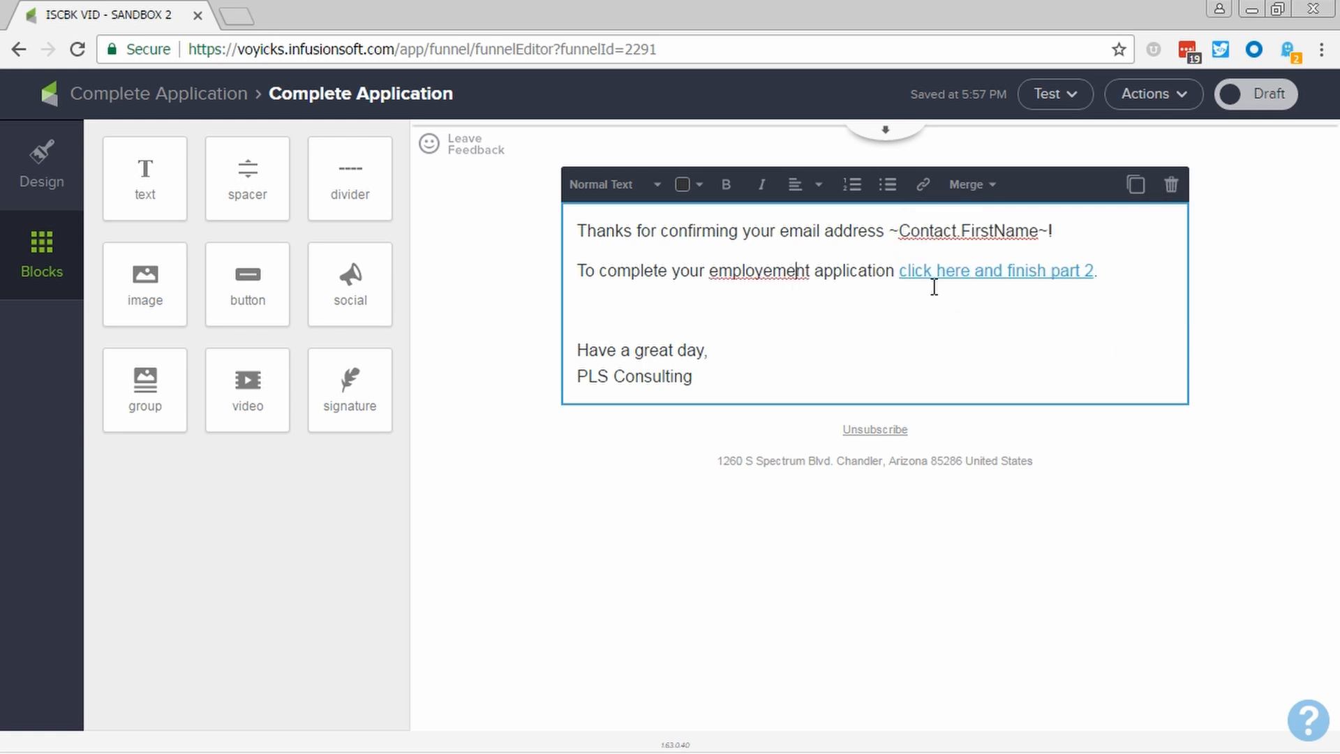
left_click(771, 272)
key("BackSpace")
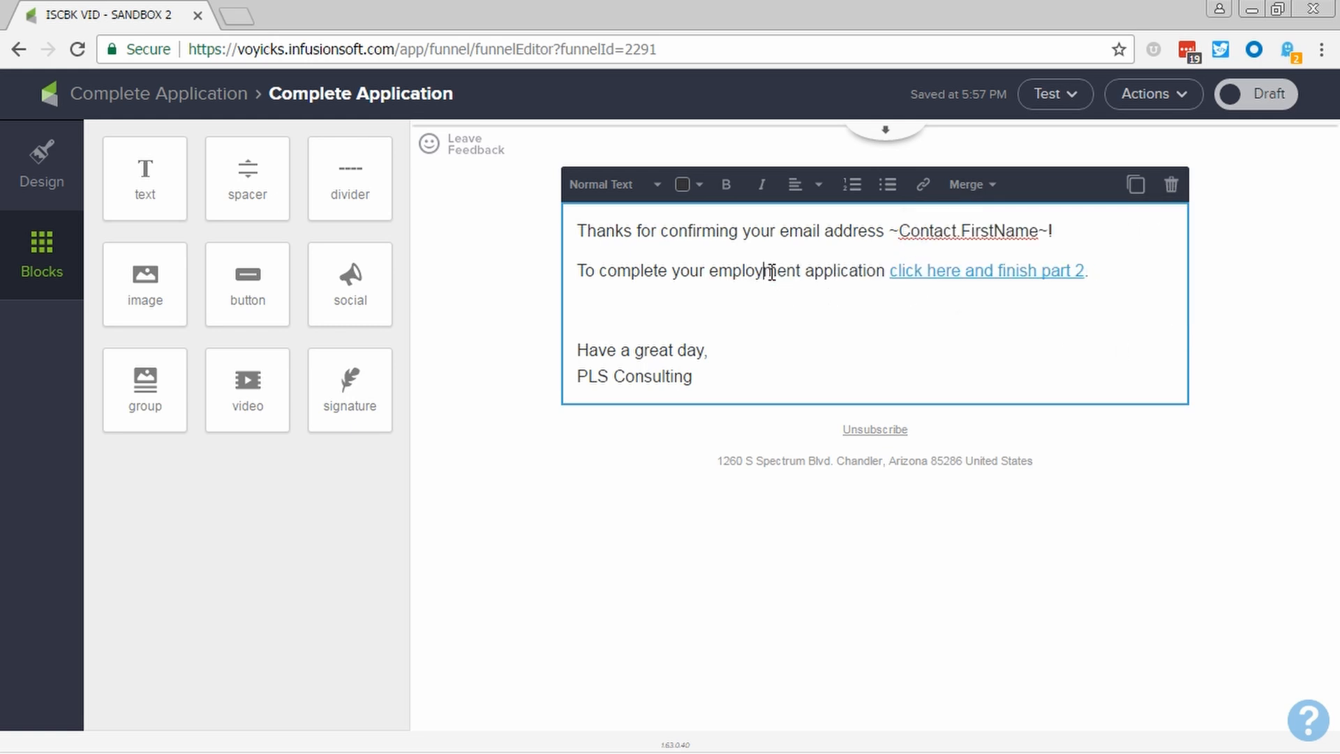
left_click(1255, 339)
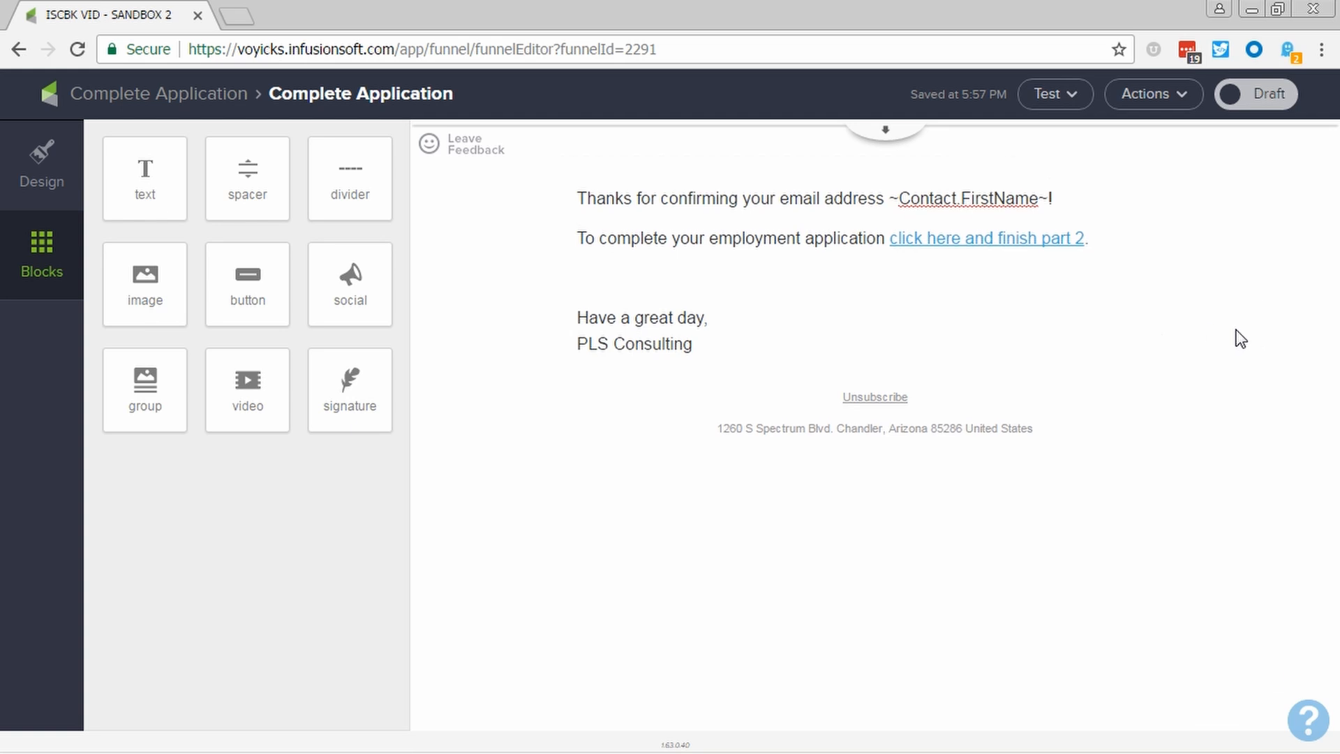
Mark the Complete Application email and its sequence as Ready, and return to the campaign canvas
left_click(1243, 104)
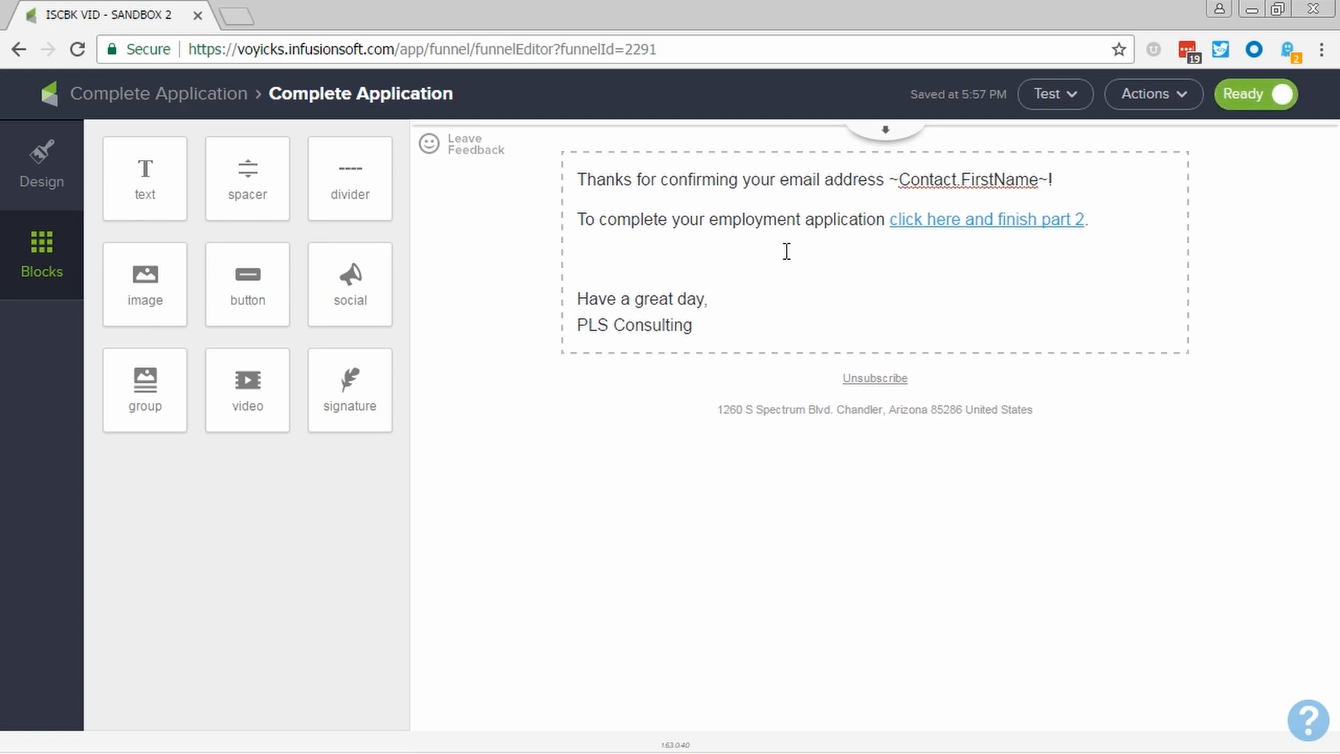
left_click(187, 99)
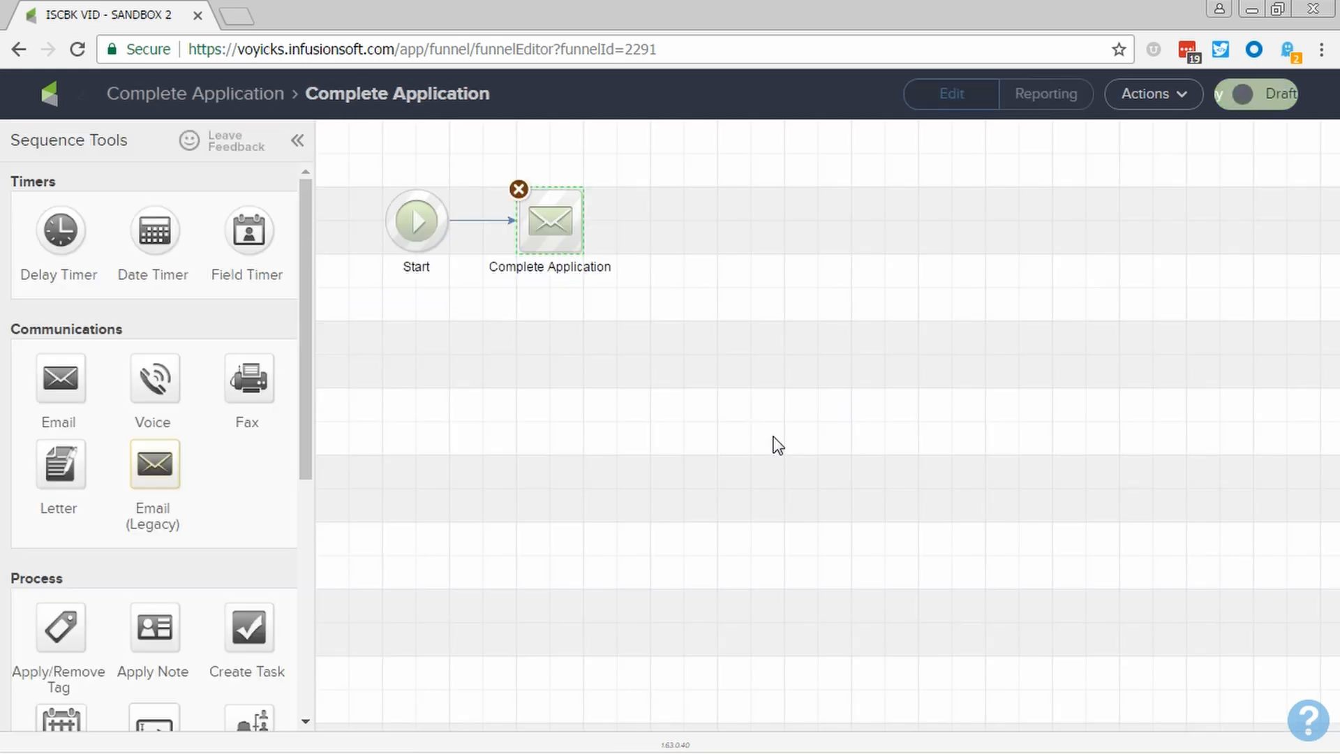
left_click(1279, 93)
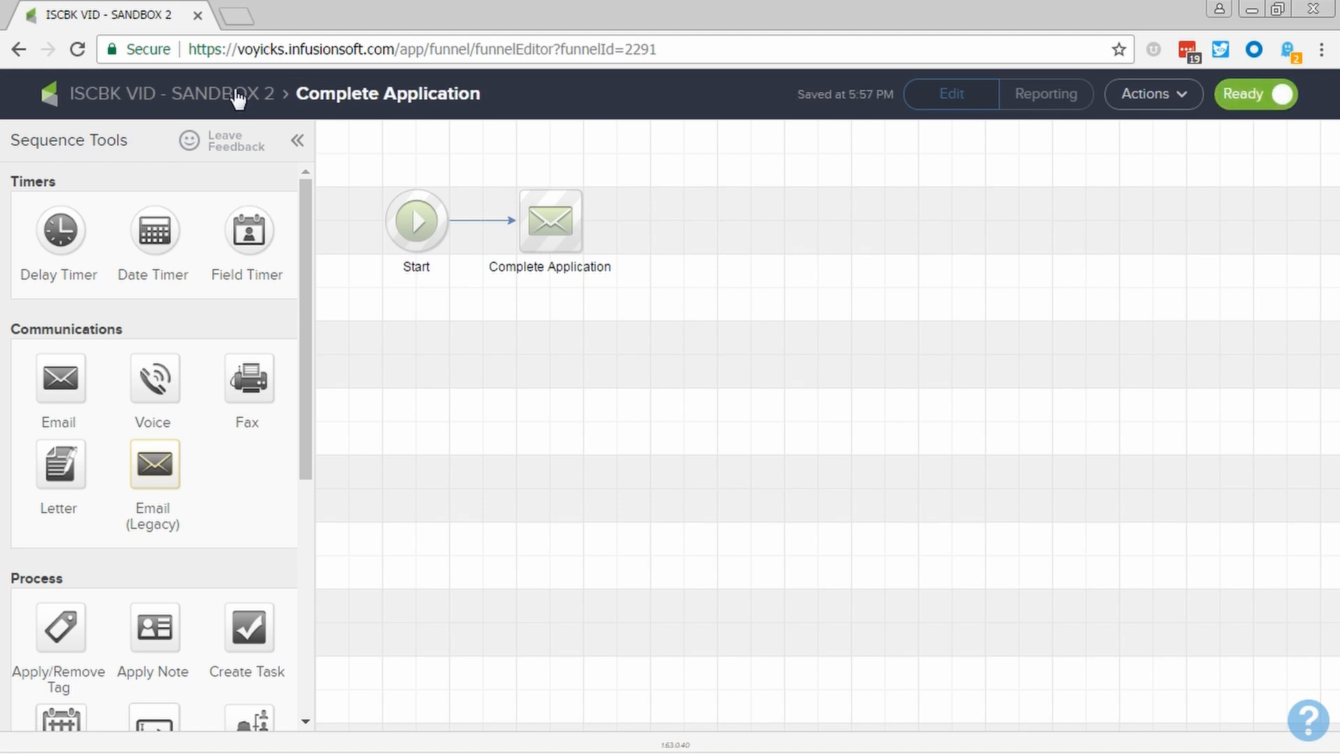
double_click(698, 471)
Open the Confirmation Email in the Email Confirmation Request sequence and set its subject to "Proceed to Step 2"
left_click_drag(573, 553, 755, 543)
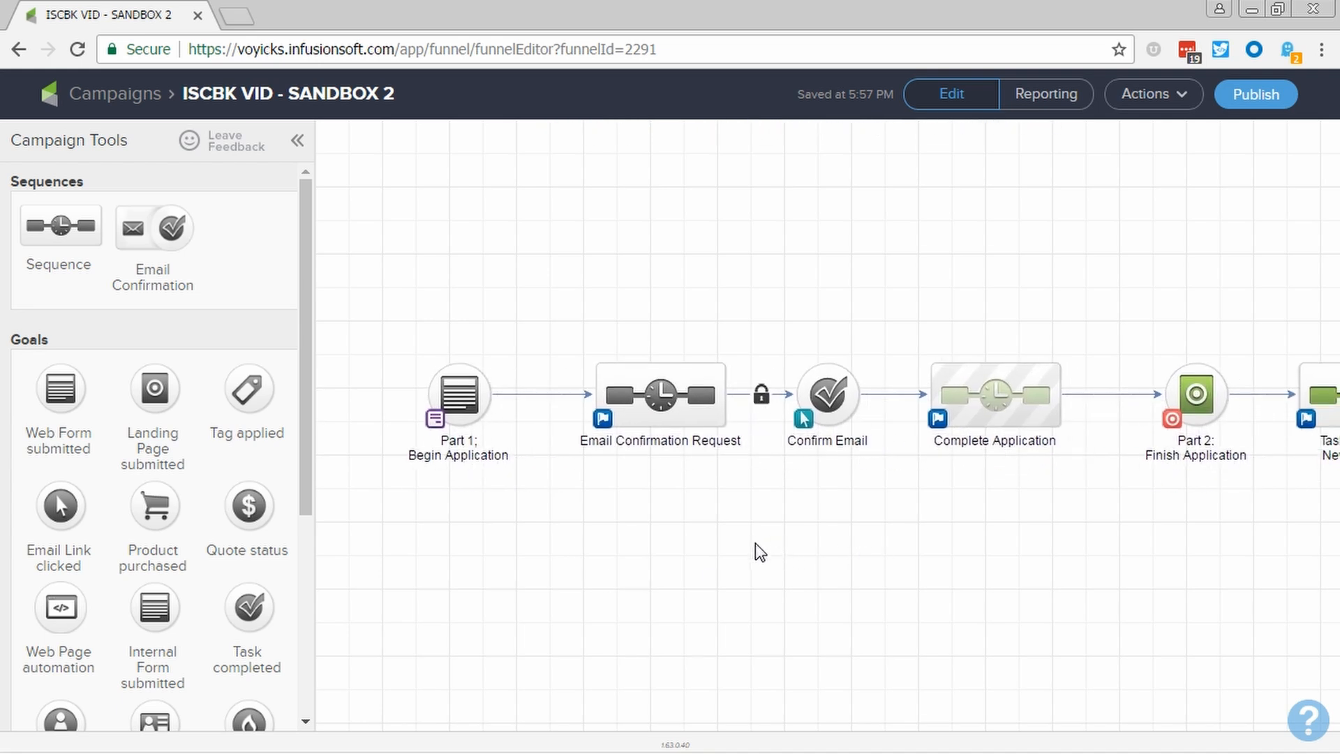
double_click(685, 395)
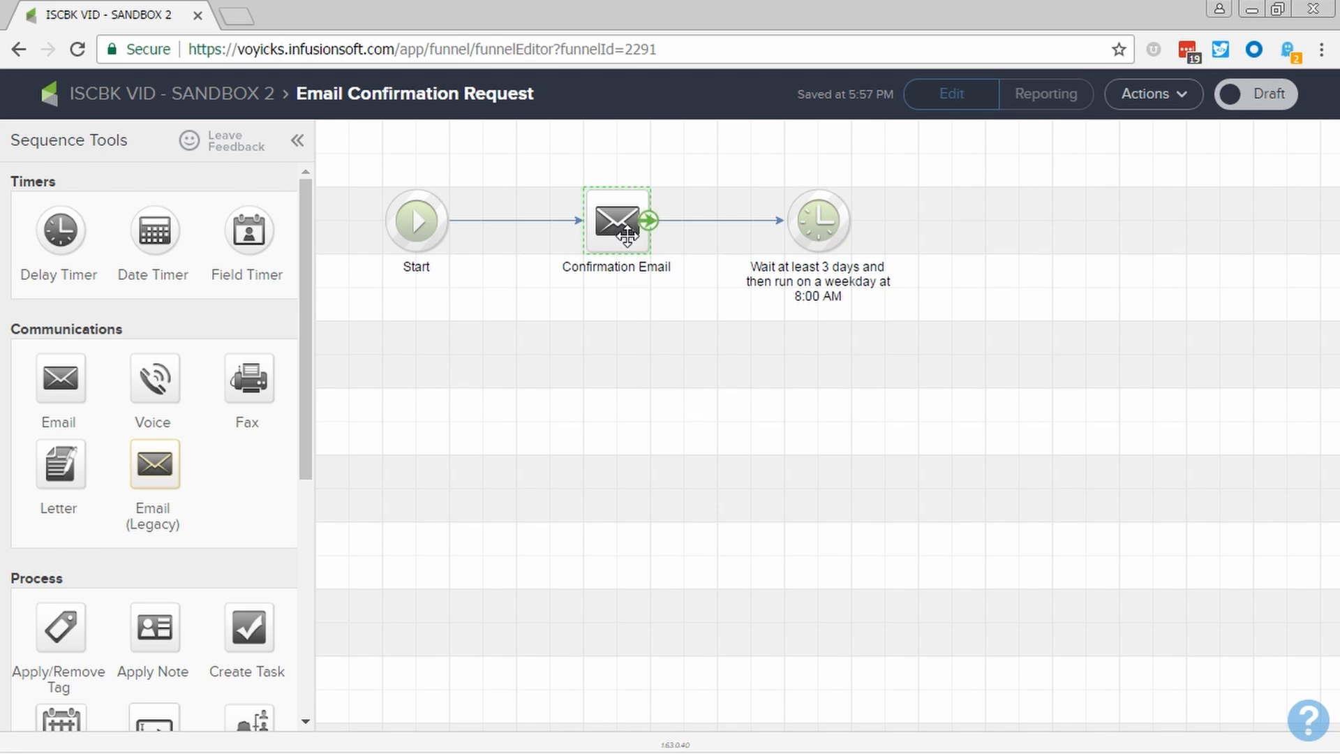
double_click(627, 236)
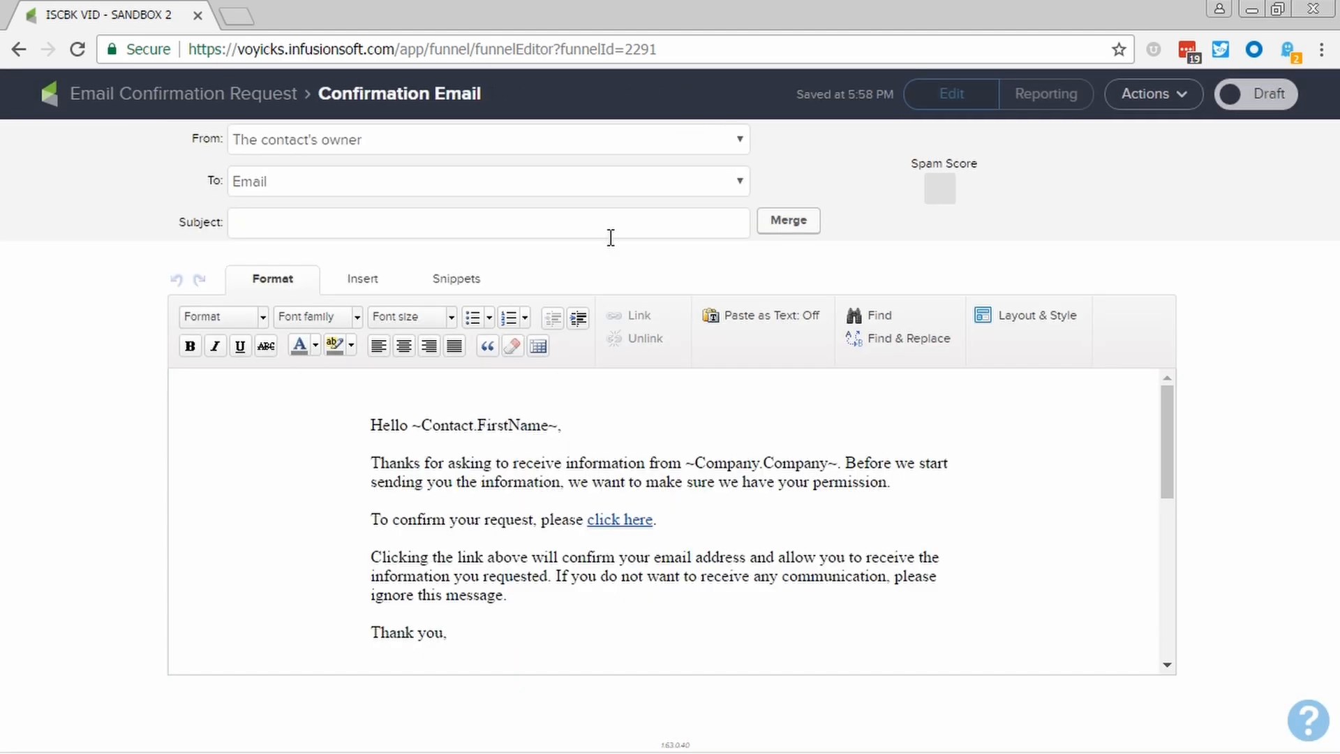
left_click(606, 234)
type("Proceed to Step 2")
Replace everything after "Thanks for" in the confirmation email's opening paragraph with "beginning your application with"
mouse_move(571, 473)
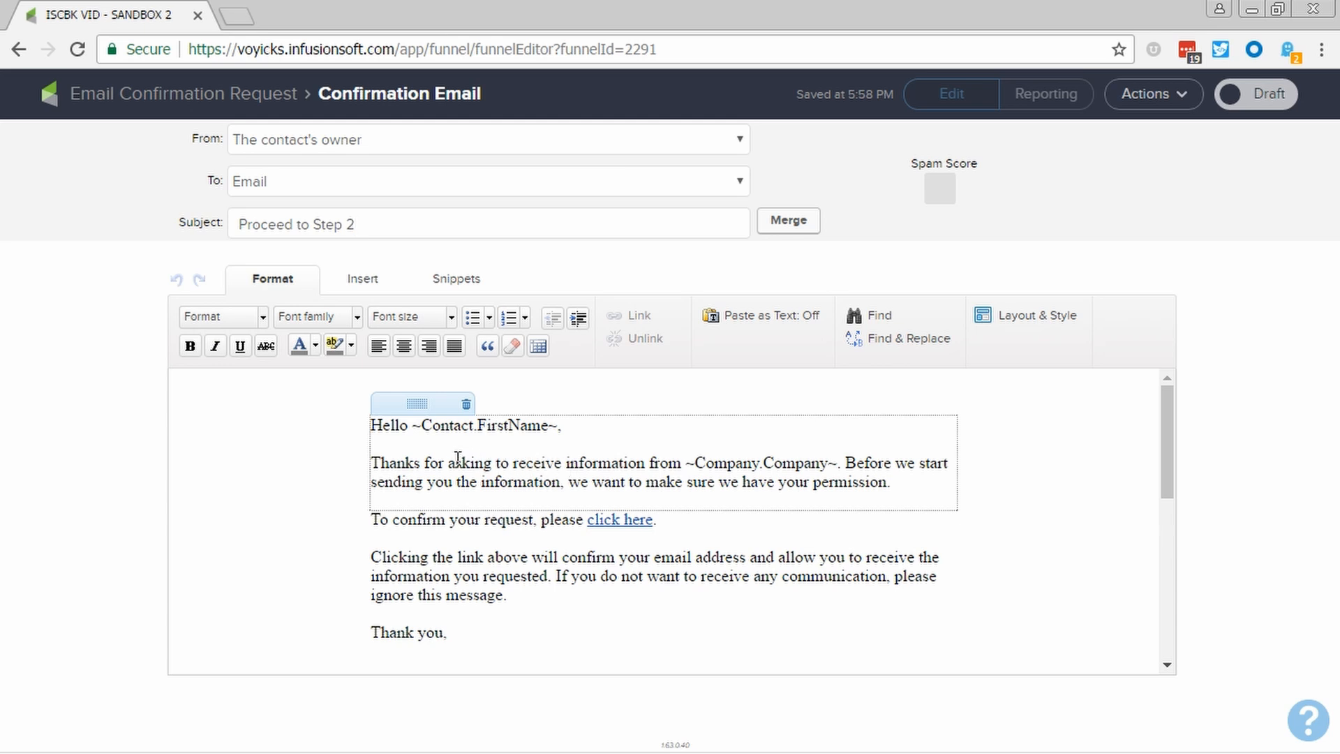
left_click_drag(457, 459, 925, 483)
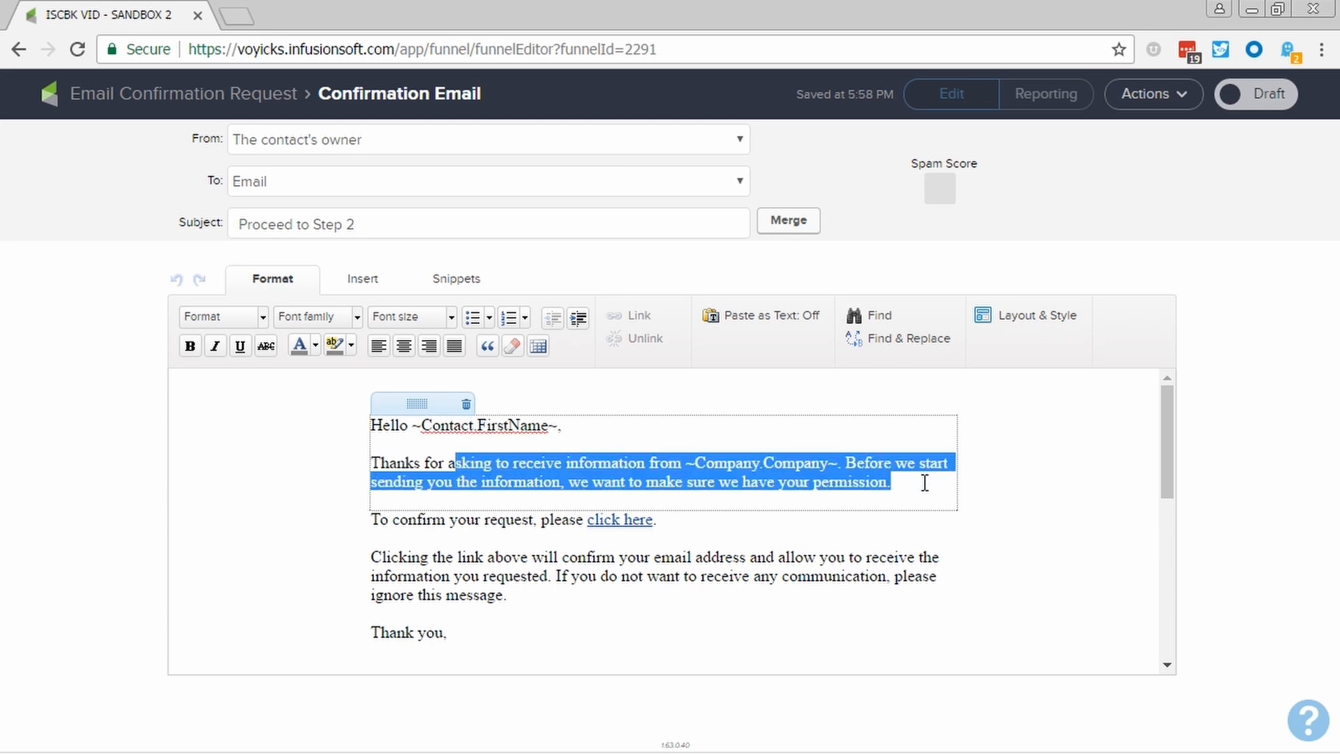
key("BackSpace")
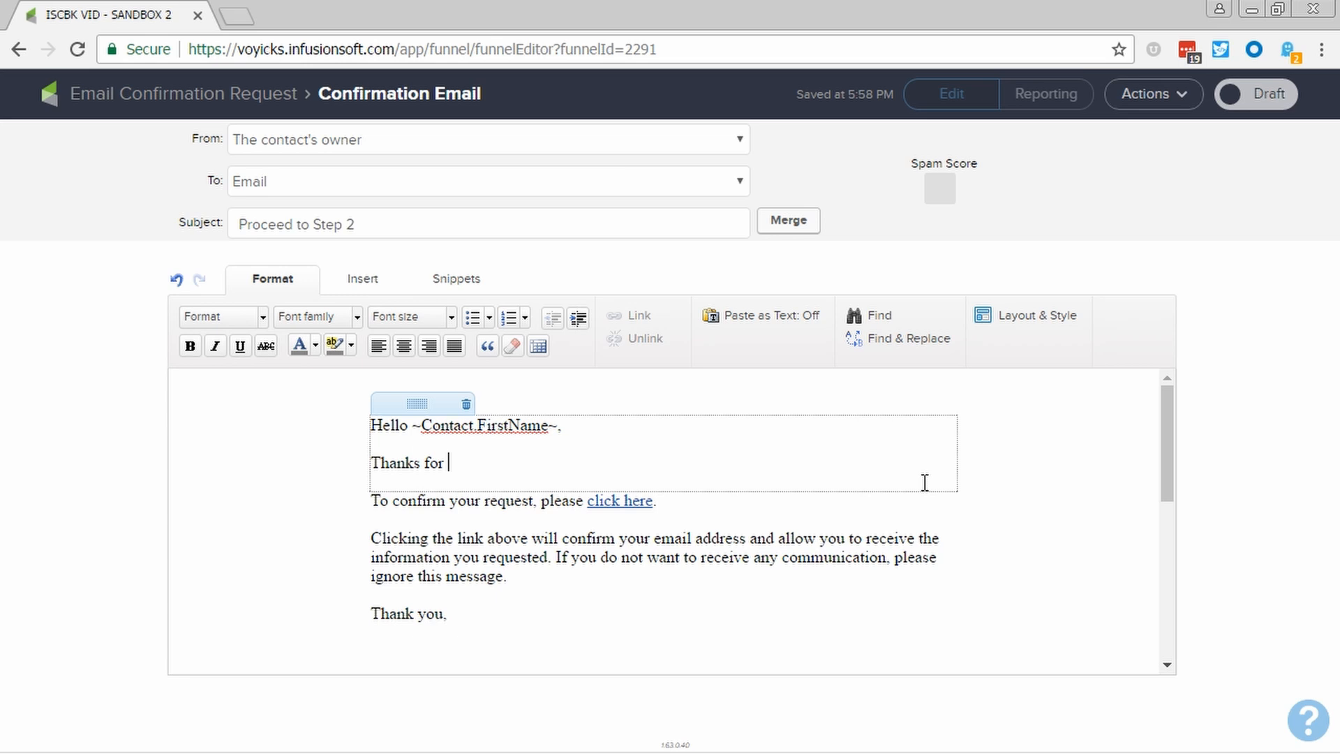
type("beginning your a")
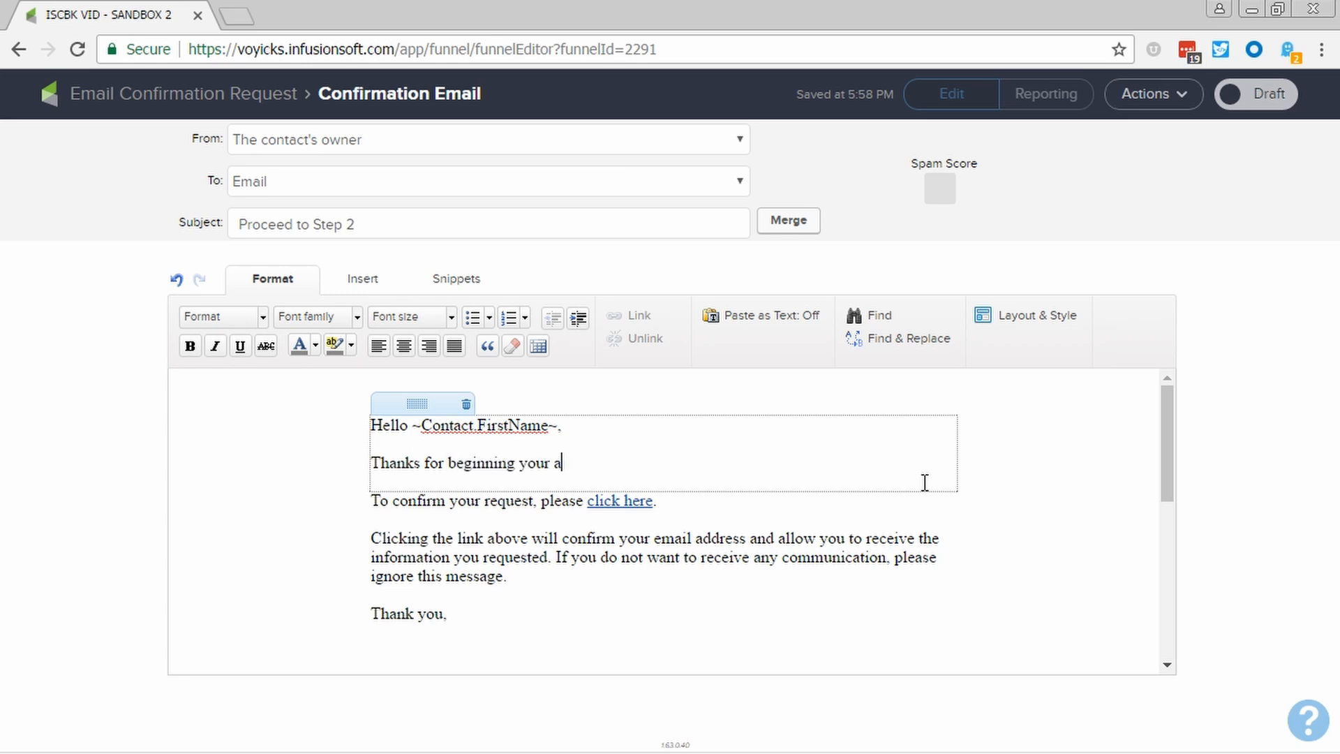
type("pplication with")
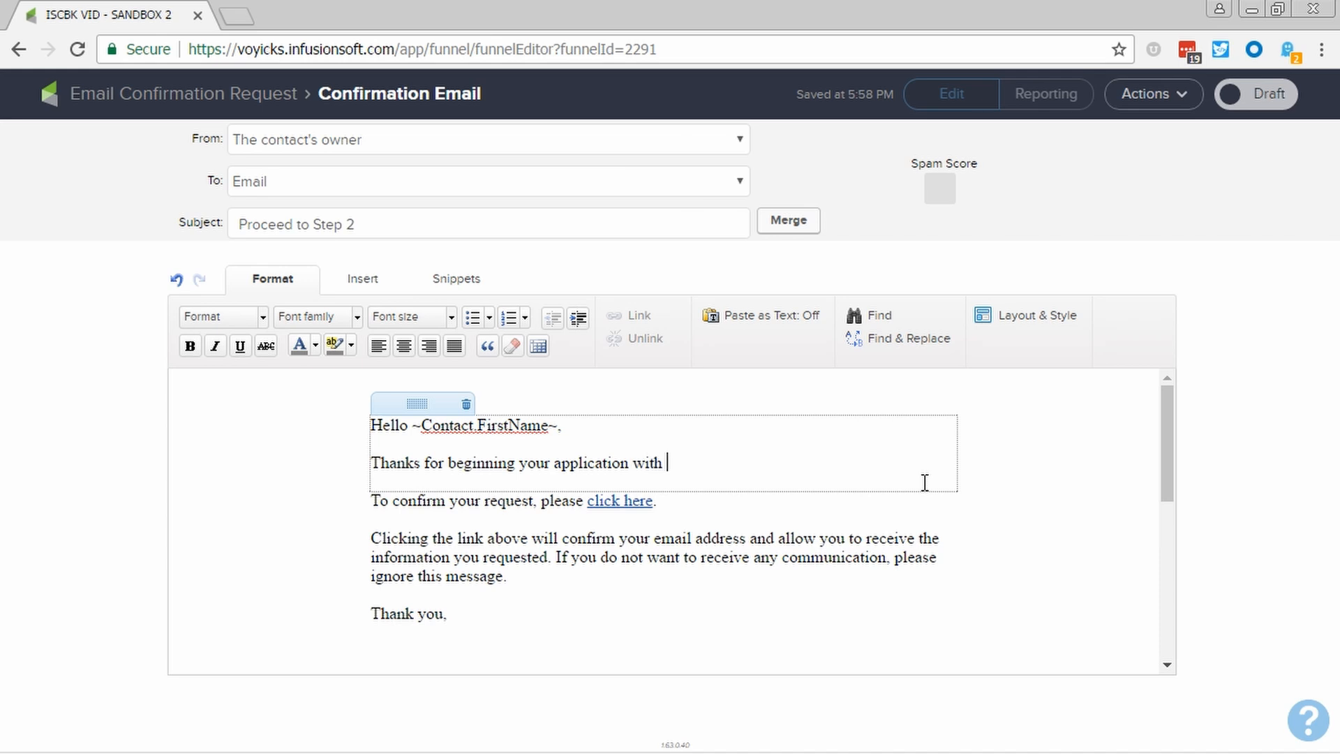
Insert the Company merge field from the most common company fields after "application with" in the opening paragraph
left_click(810, 229)
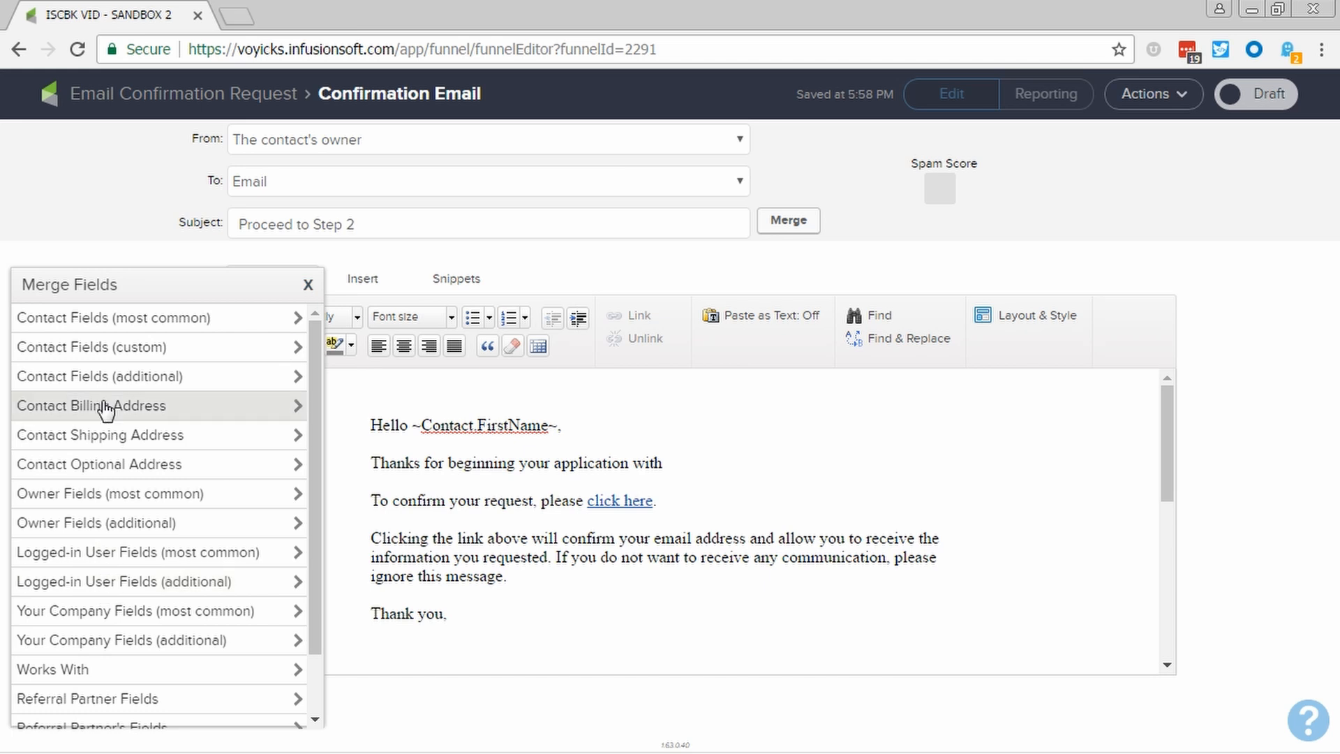
left_click(104, 610)
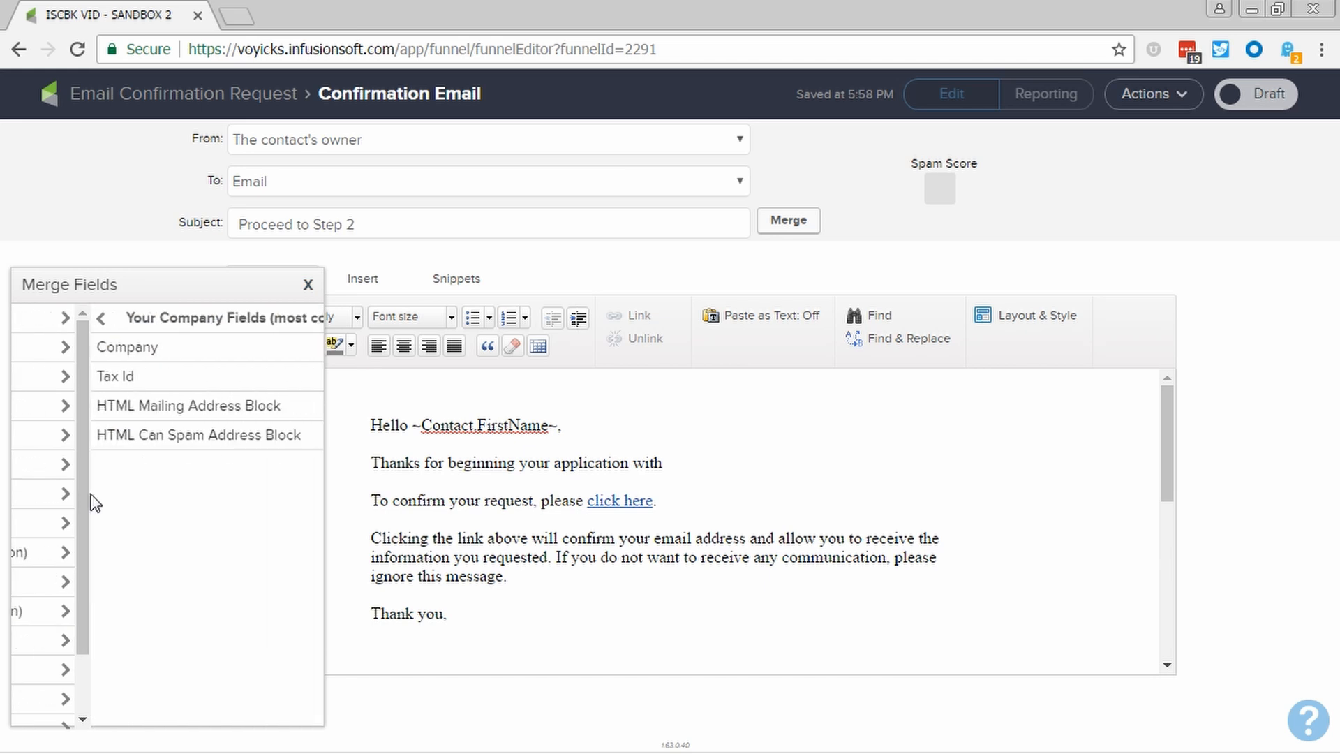
left_click(91, 349)
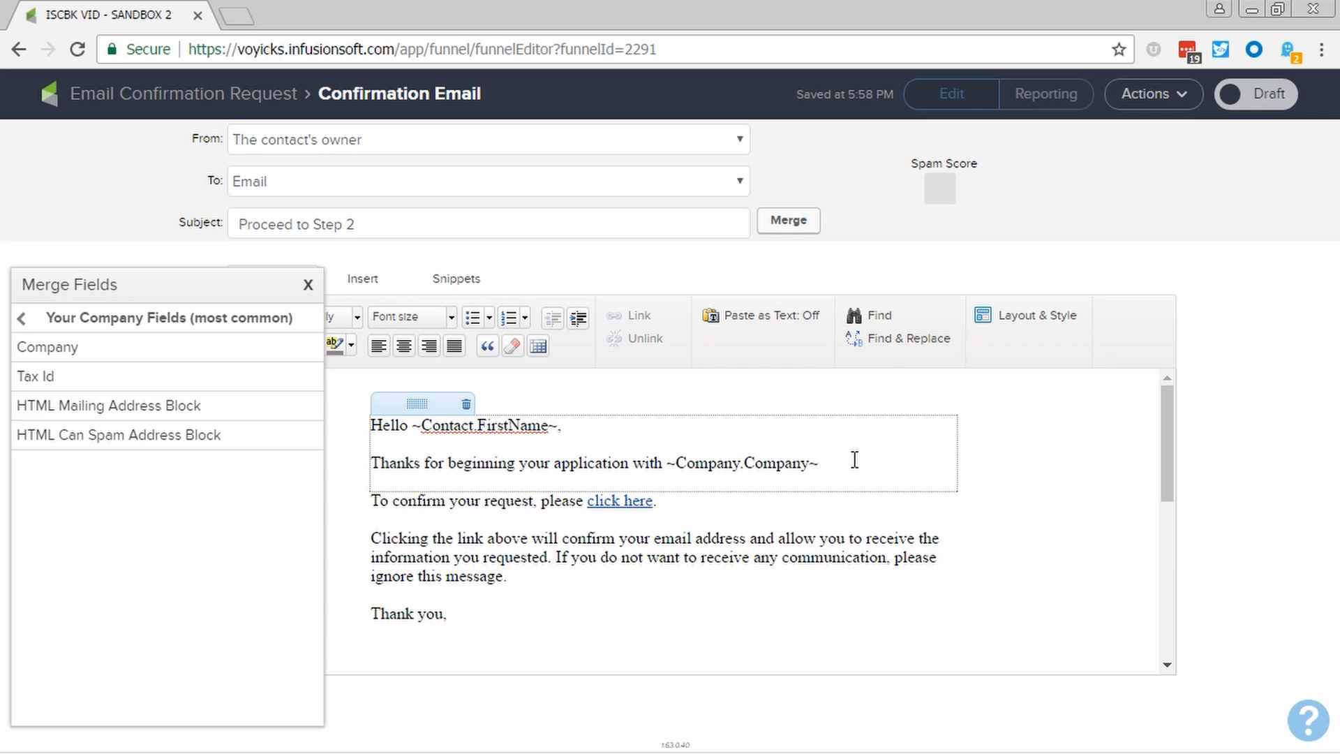
Continue the opening paragraph with "Before we send you to Step 2, we want to verify your email address and confirm your desire to apply."
type("Before we send you ")
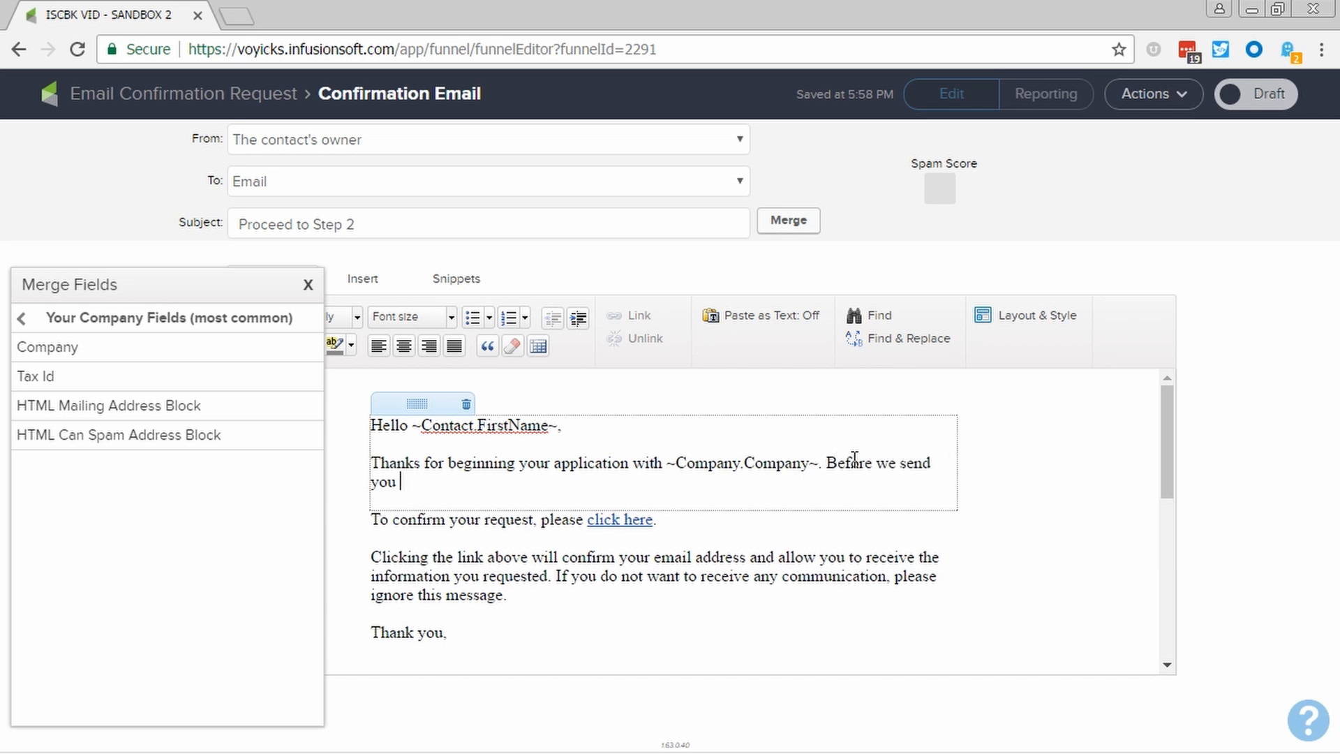
type("to s")
key("BackSpace")
type("STep 2")
key("BackSpace")
key("BackSpace")
key("BackSpace")
key("BackSpace")
key("BackSpace")
type("tp")
key("BackSpace")
key("BackSpace")
type("end you to Step 2, we want to verify you")
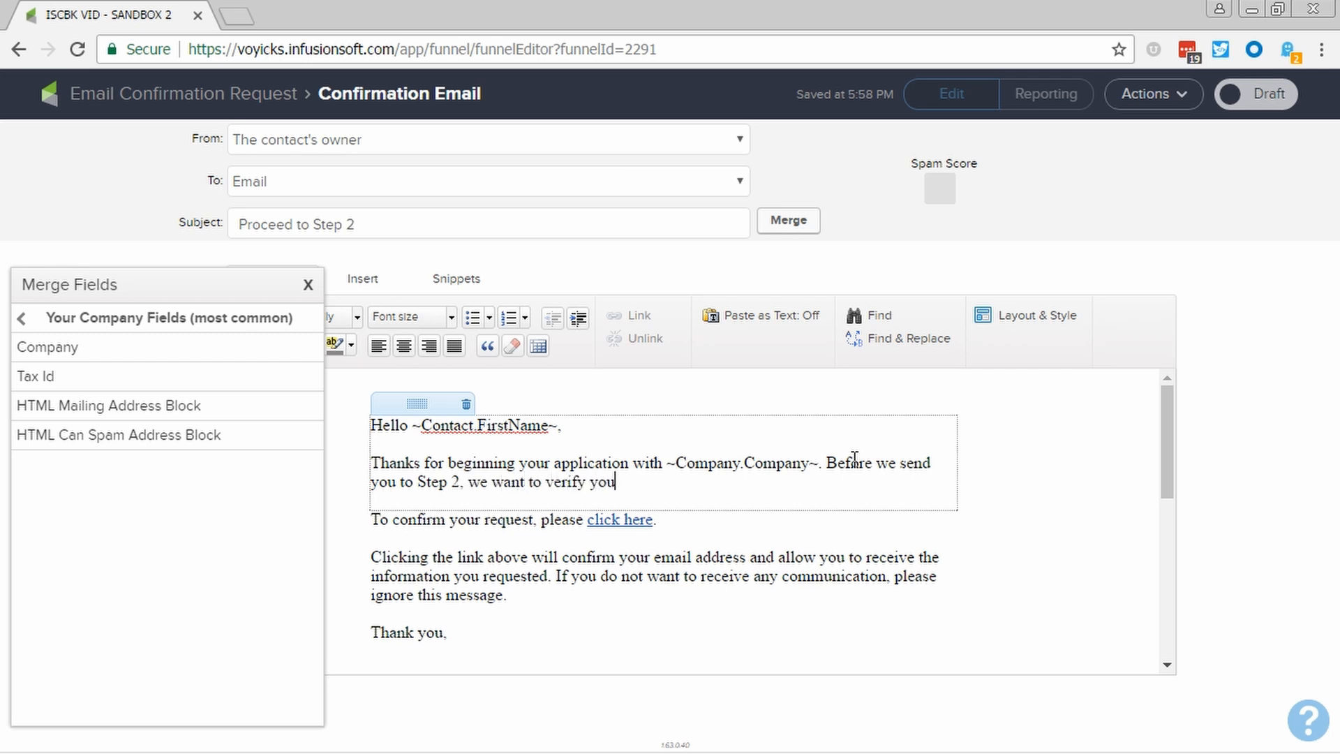
type("r email address")
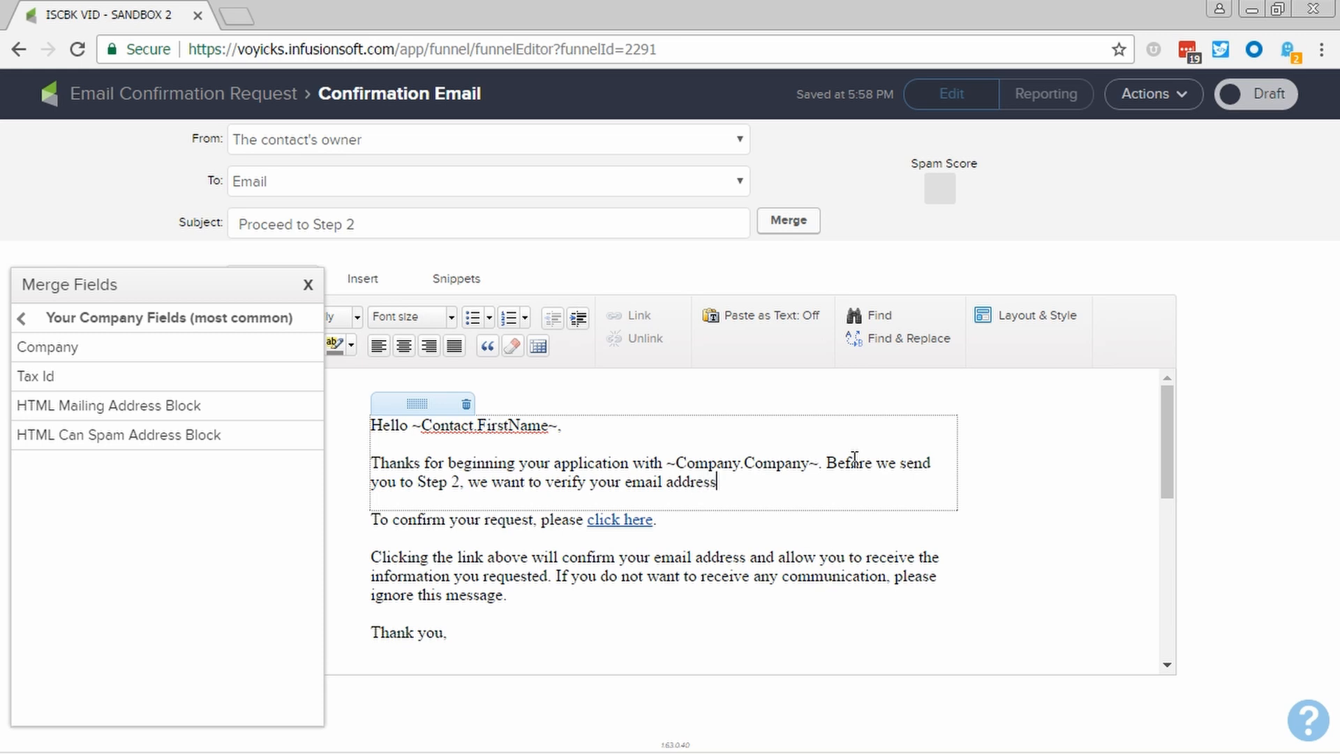
type(" and confirm y")
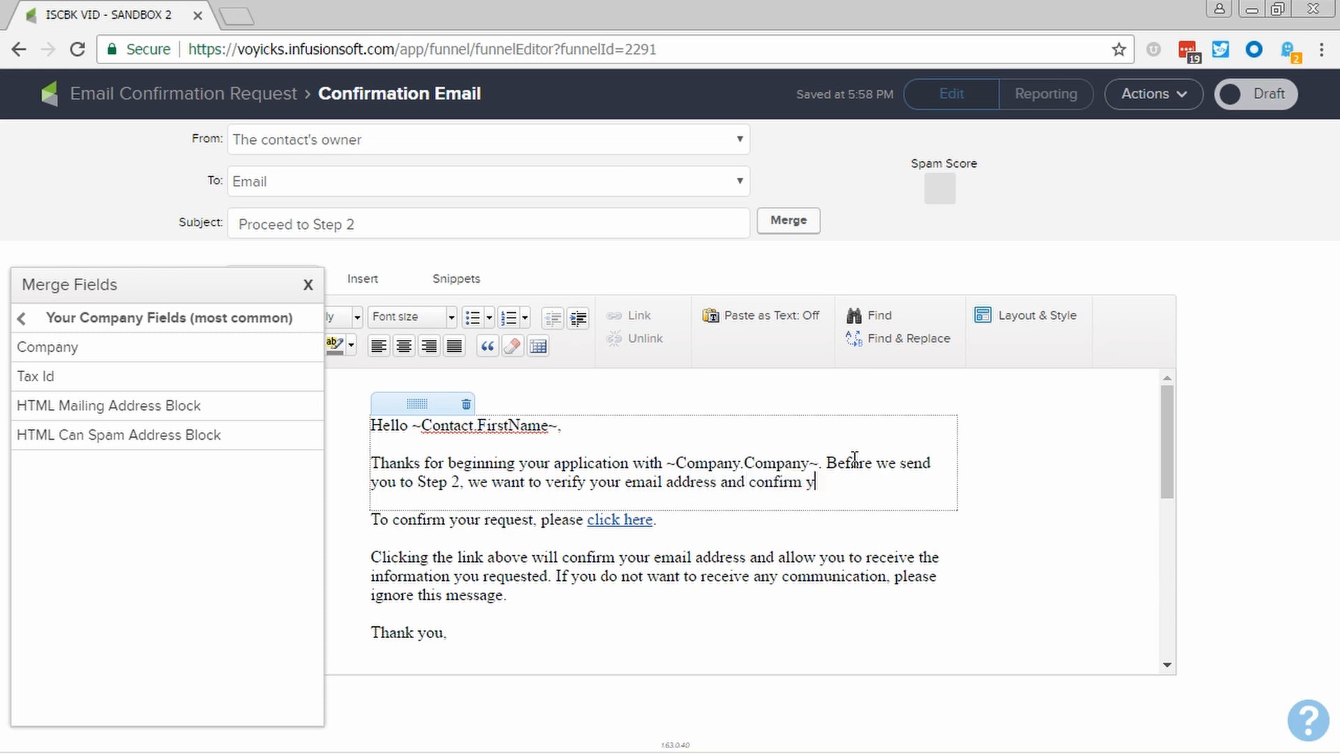
type("our desire to apply.")
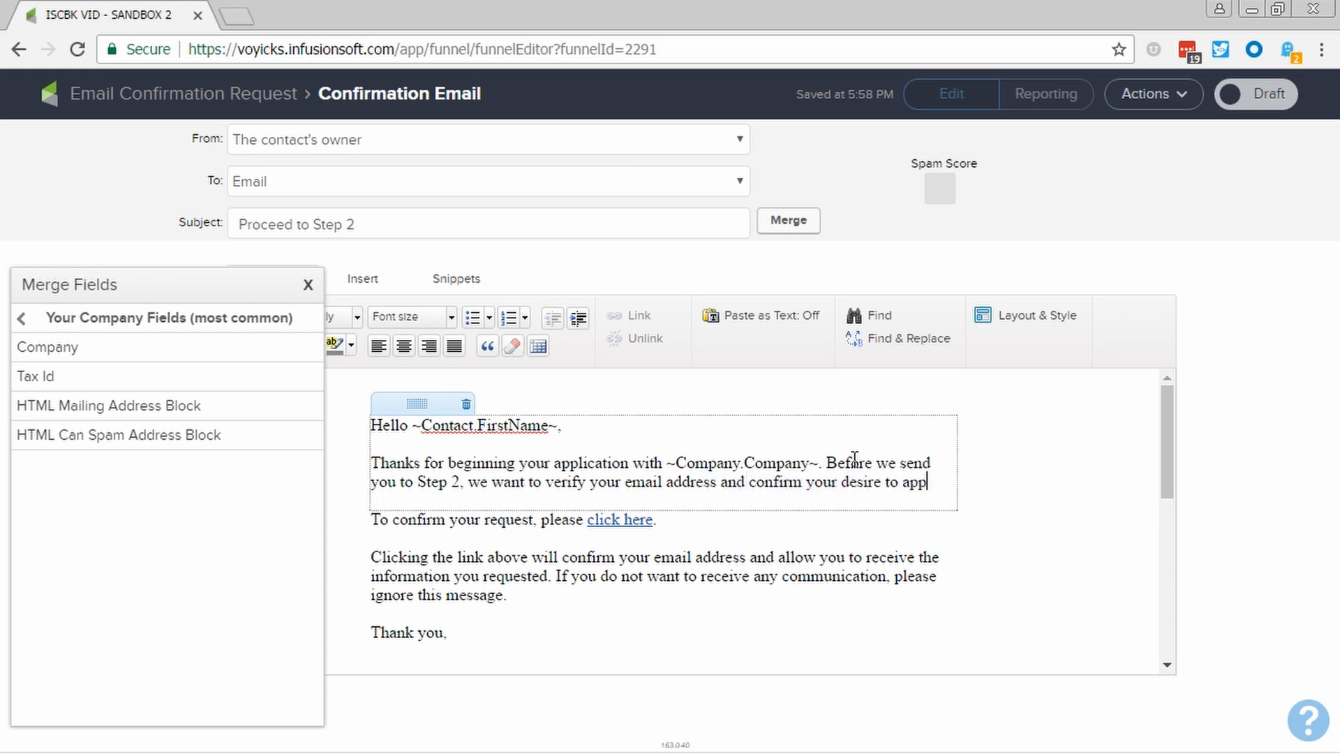
Add a separate paragraph reading "After confirming, we will send you another email so you can complete Step 2."
key("Return")
key("Return")
type("A")
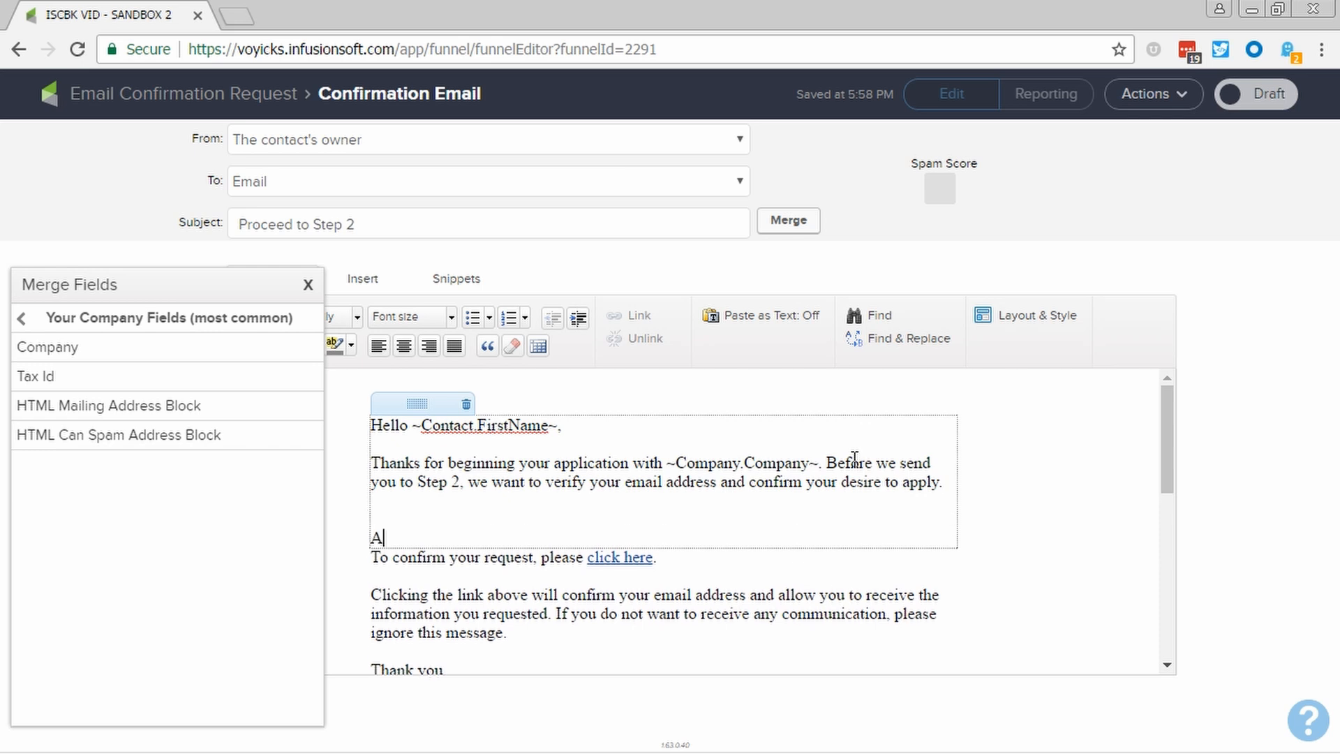
type("fter confirming, we w")
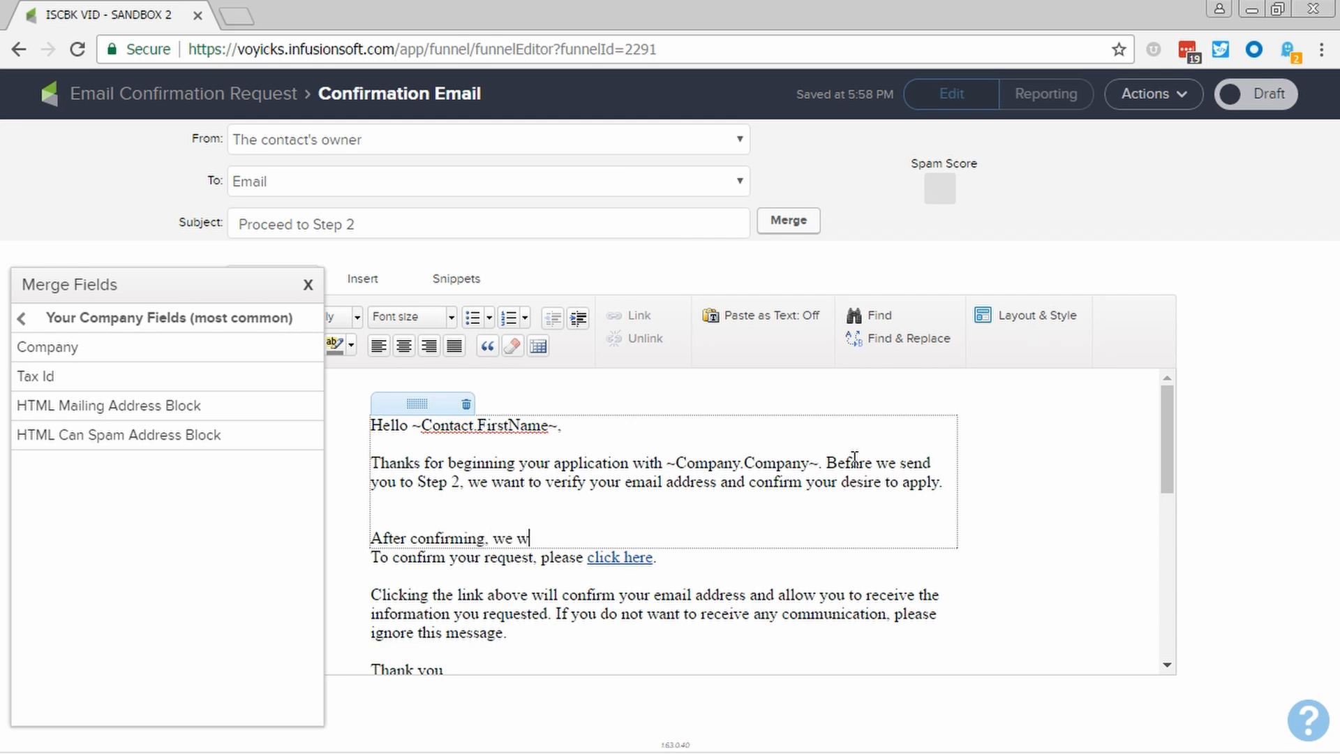
type("ill send you another email so you ca")
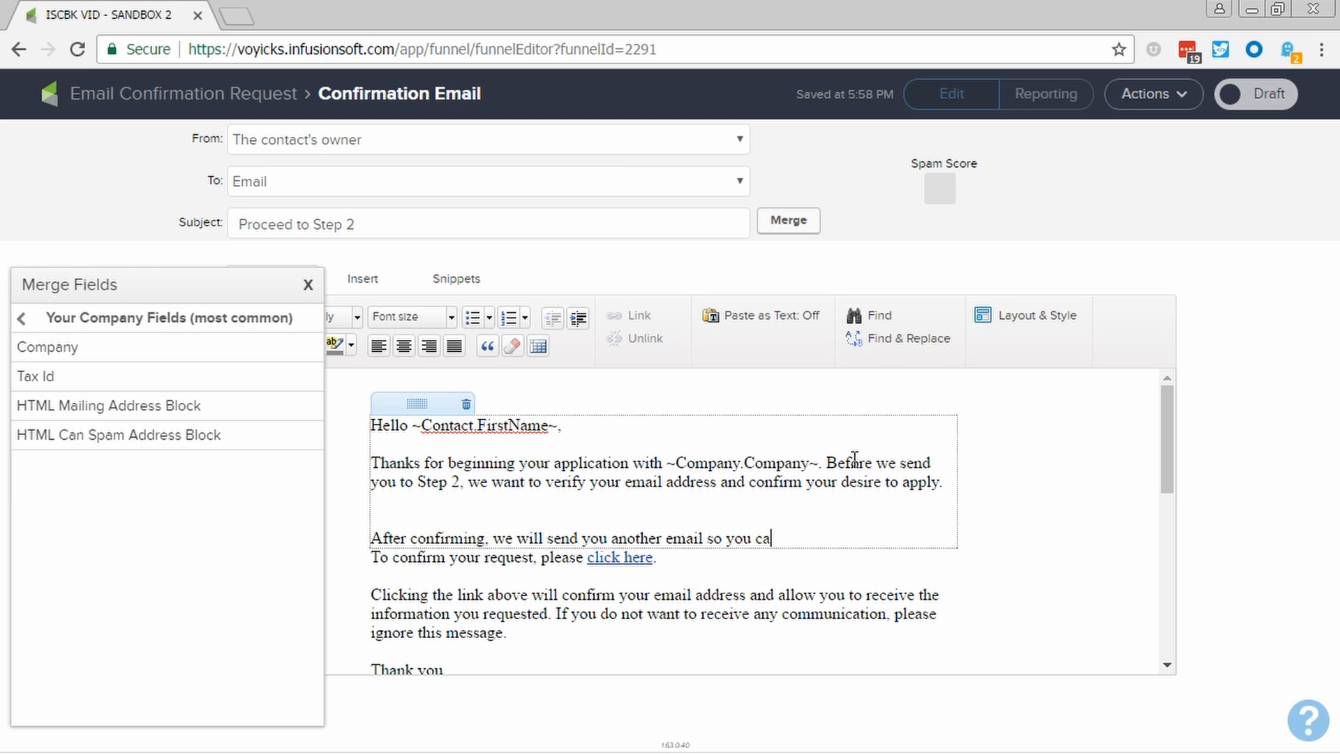
type("n complete step")
key("BackSpace")
key("BackSpace")
key("BackSpace")
type("tep 2.")
key("Return")
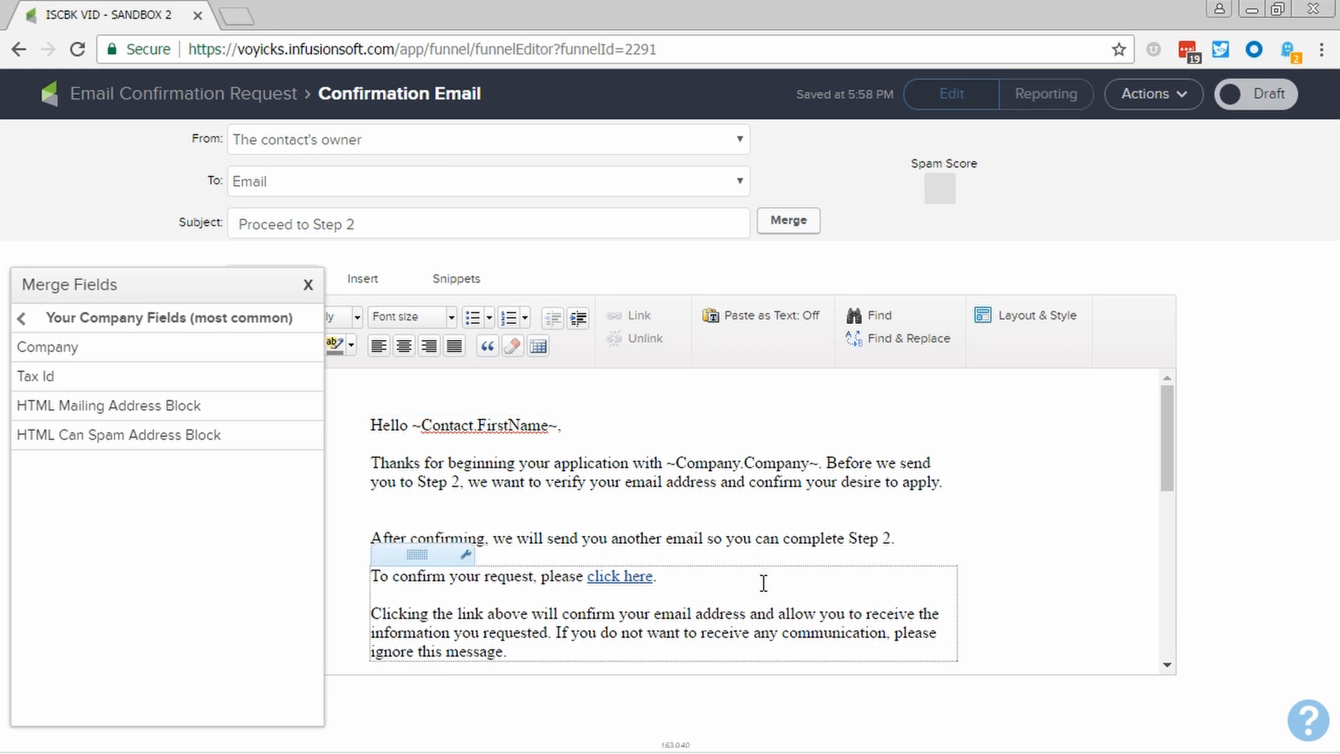
Delete the signature block with the photo and contact details below "Thank you,"
scroll(760, 594, "down", 3)
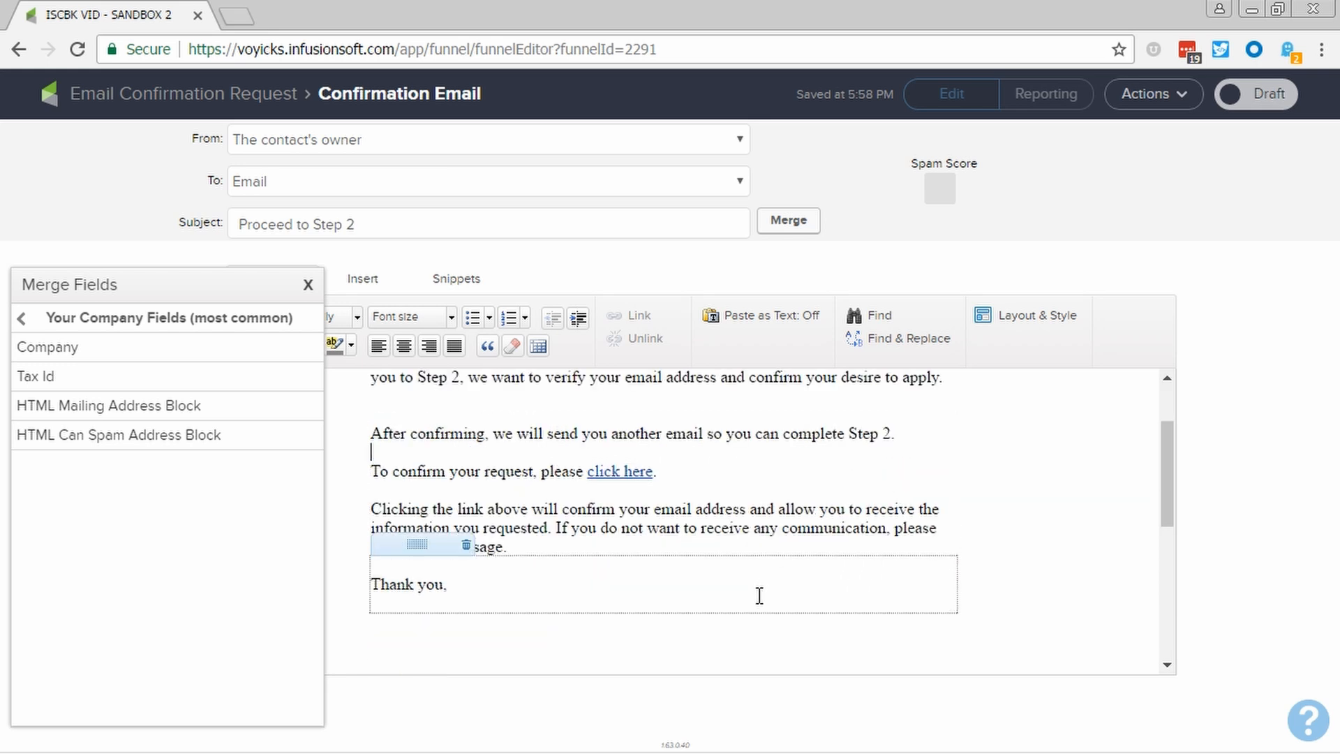
scroll(760, 594, "down", 3)
scroll(663, 479, "up", 6)
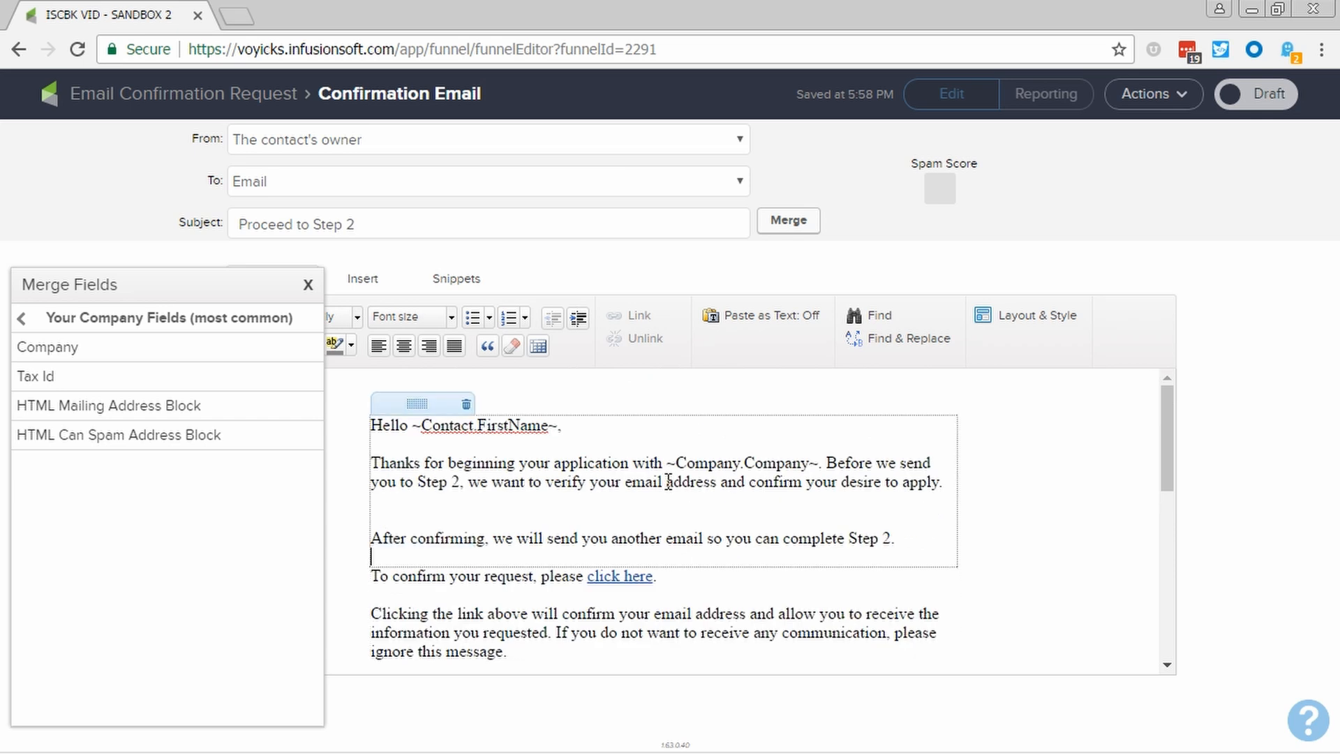
scroll(668, 481, "down", 5)
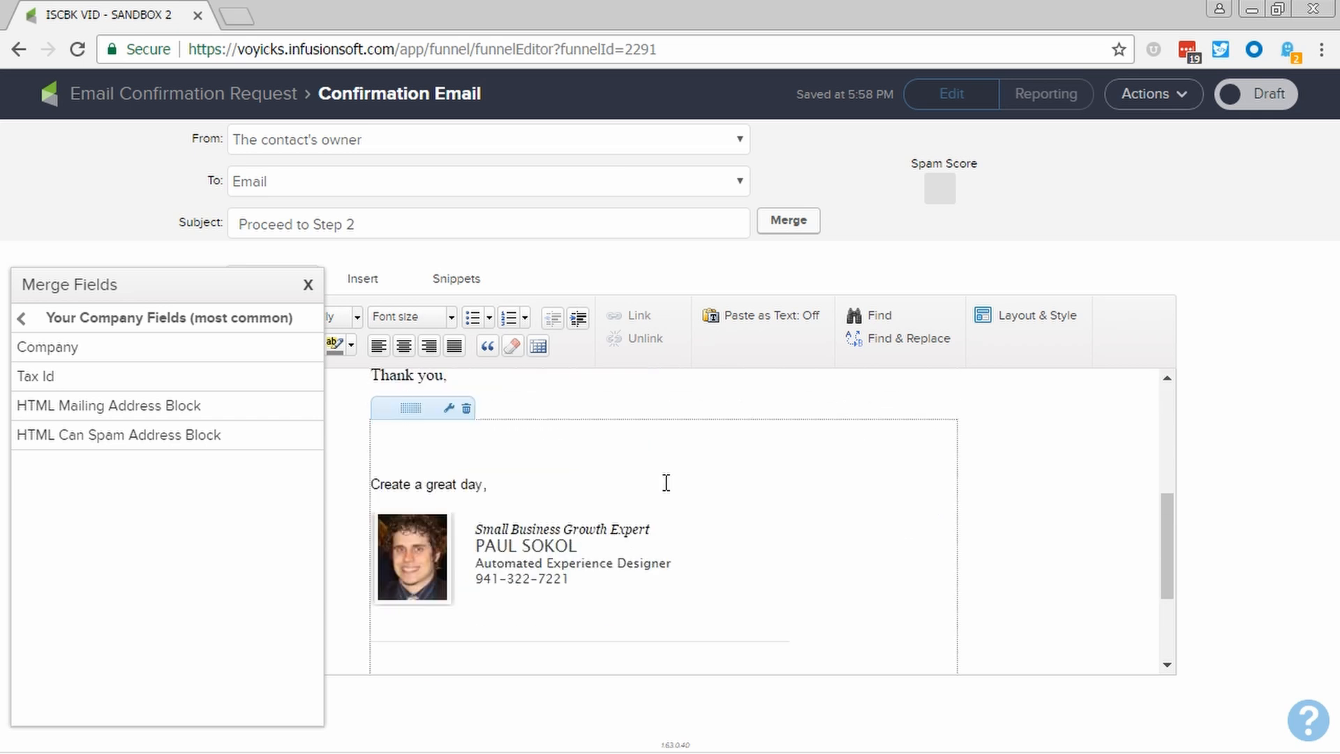
left_click(465, 410)
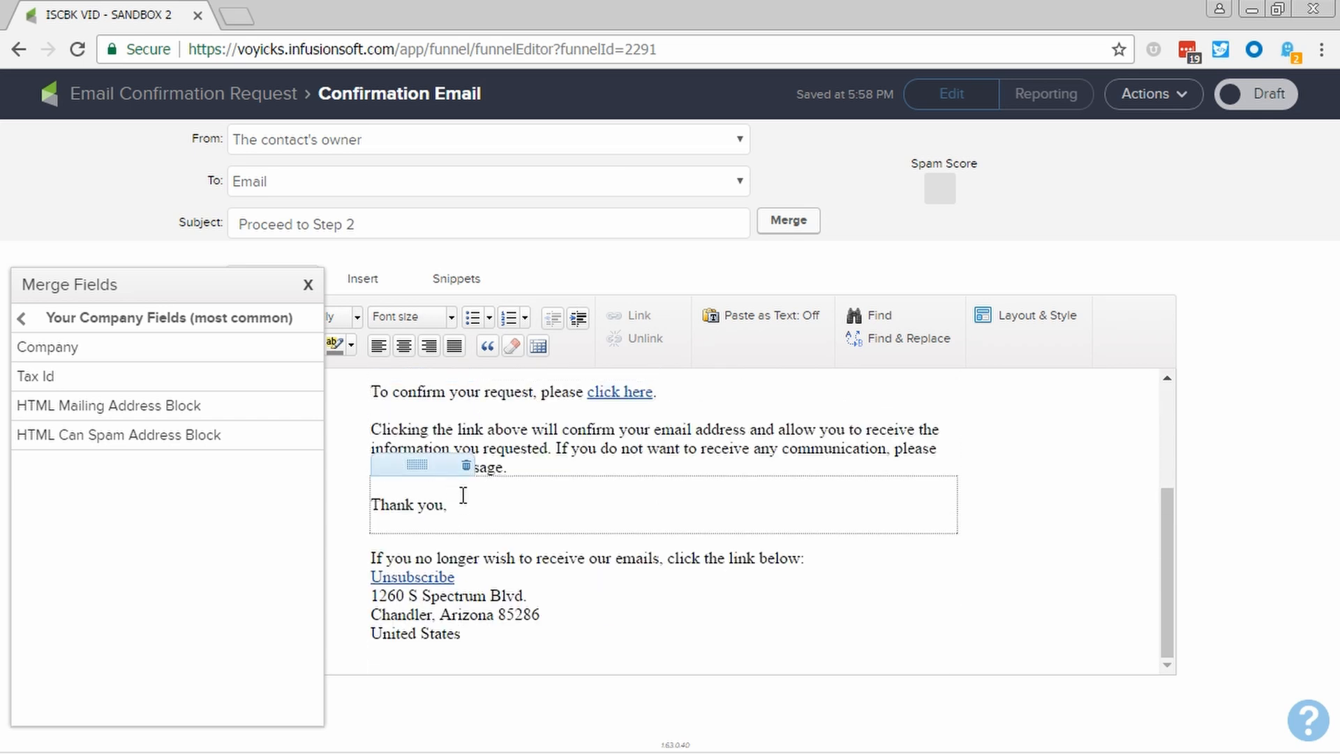
Add "PLS Consulting" as the sign-off below "Thank you,"
key("Return")
type("P")
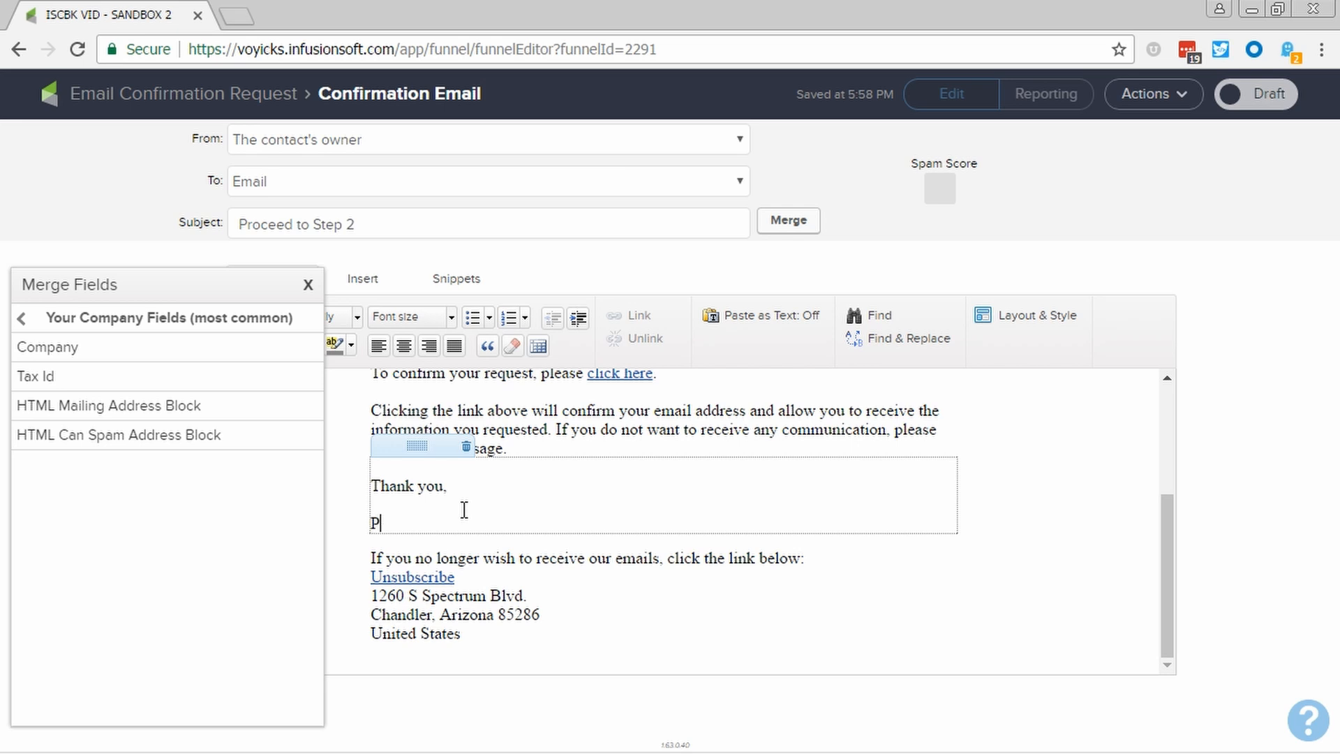
type("LS Consulting")
scroll(1029, 569, "up", 3)
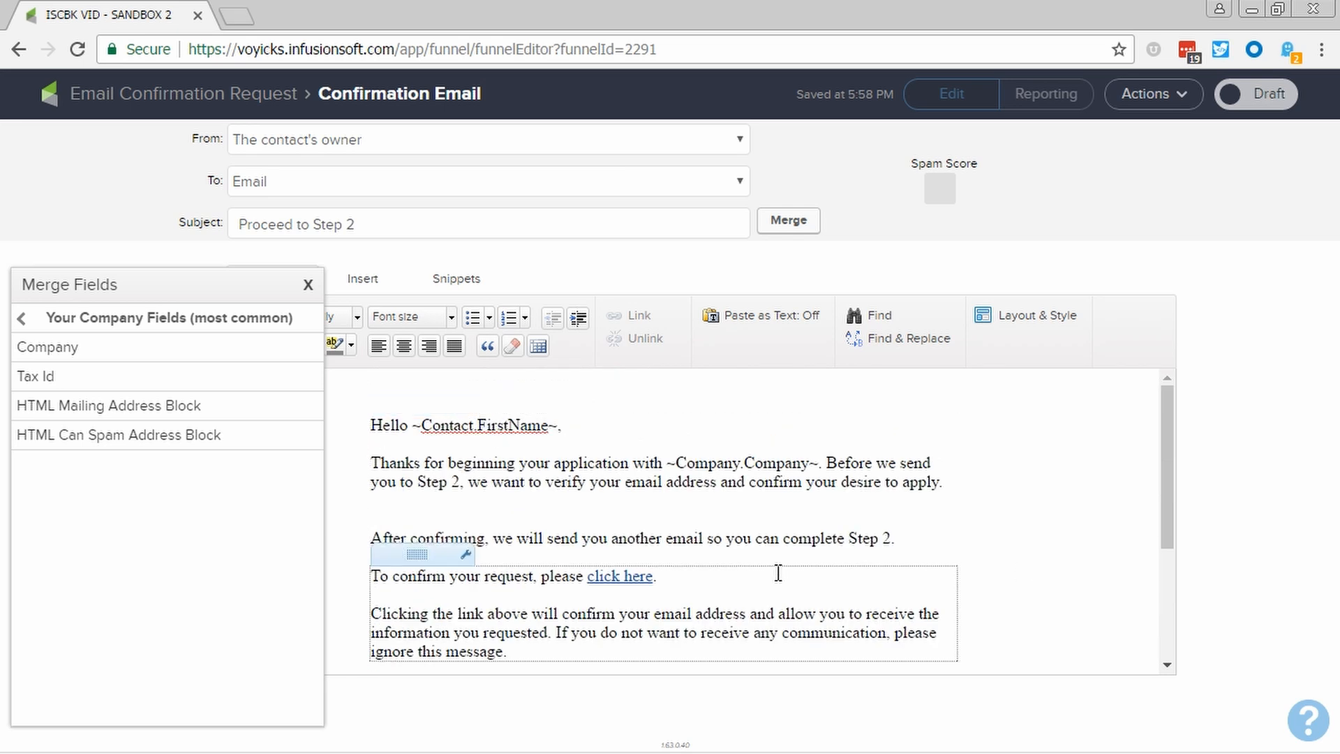
left_click(576, 593)
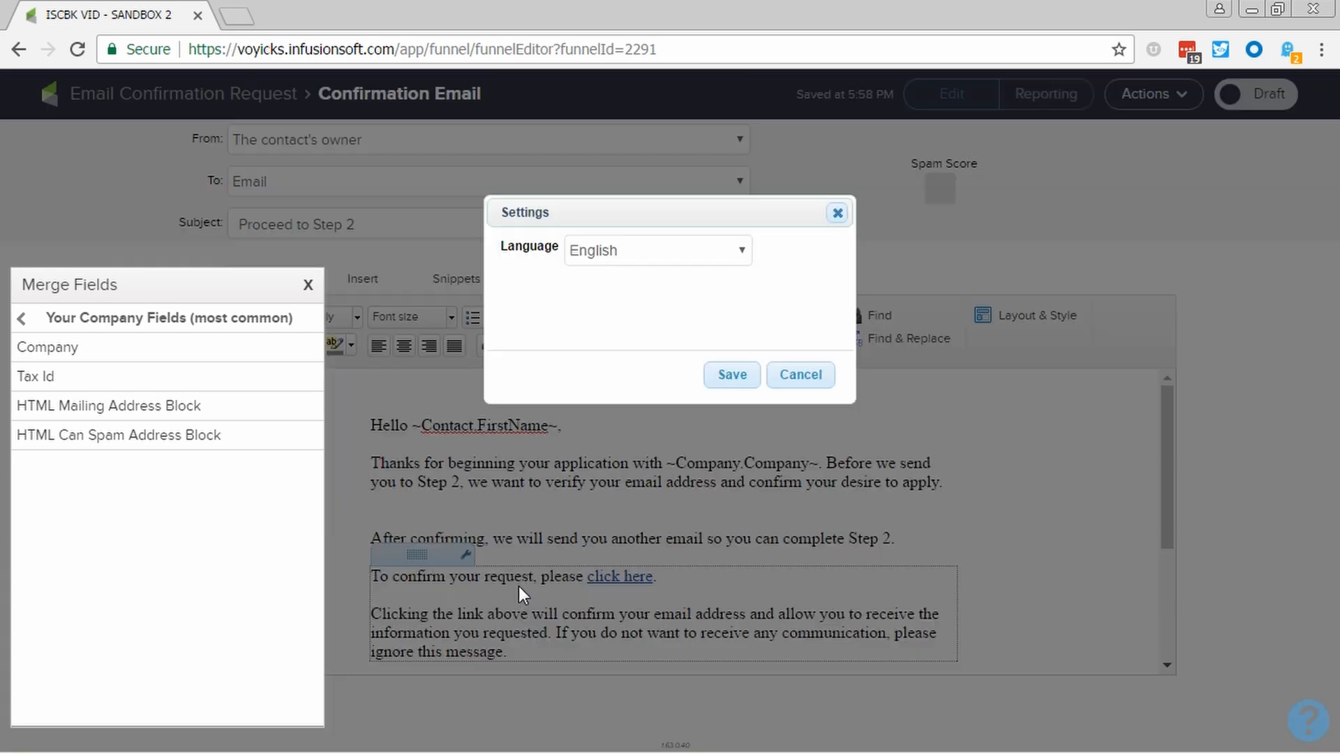
left_click(800, 377)
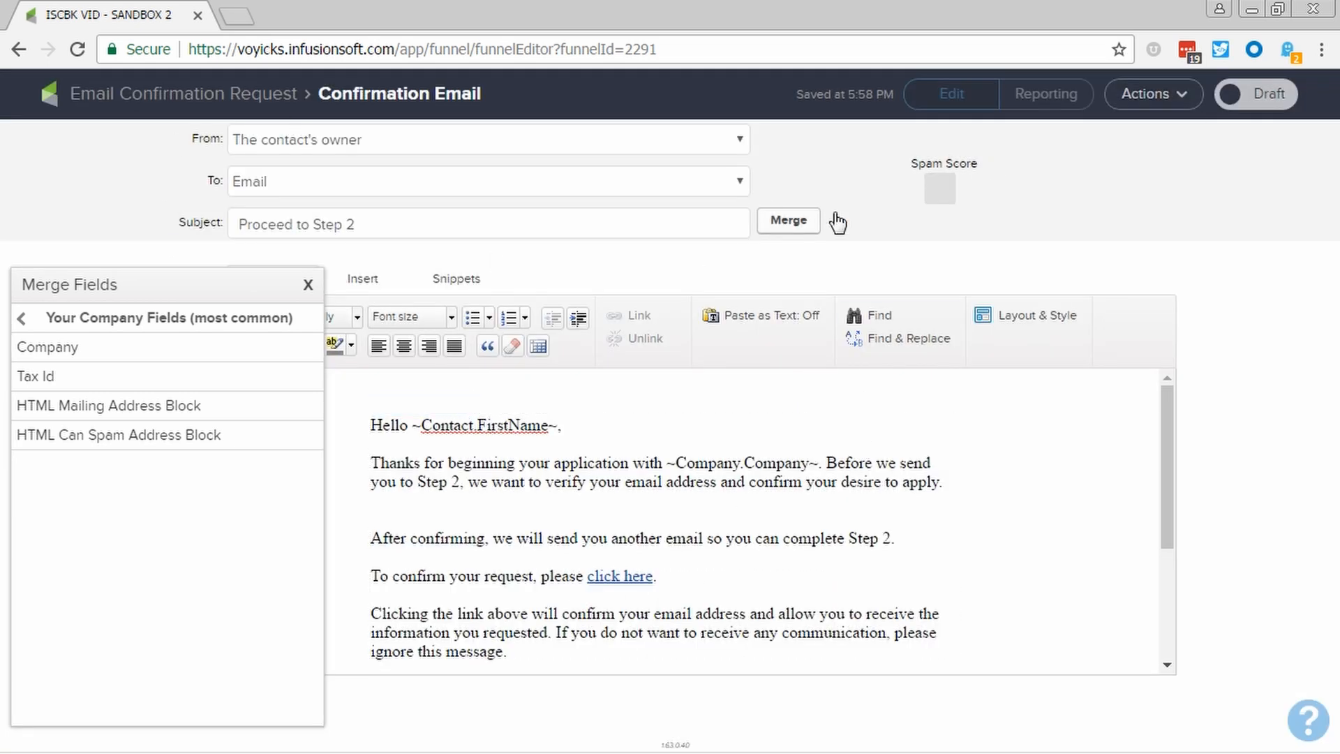
Mark the Confirmation Email and its Email Confirmation Request sequence as Ready, and return to the campaign canvas
left_click(1288, 98)
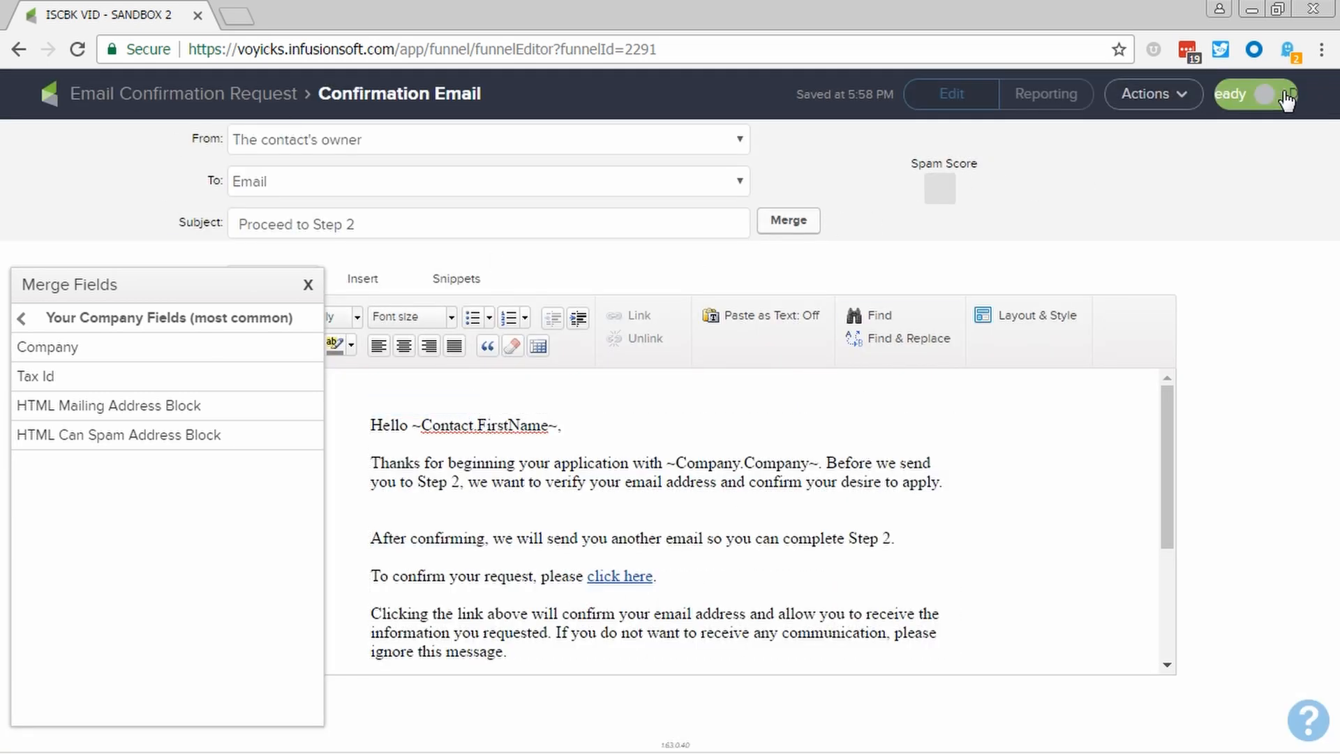
left_click(218, 94)
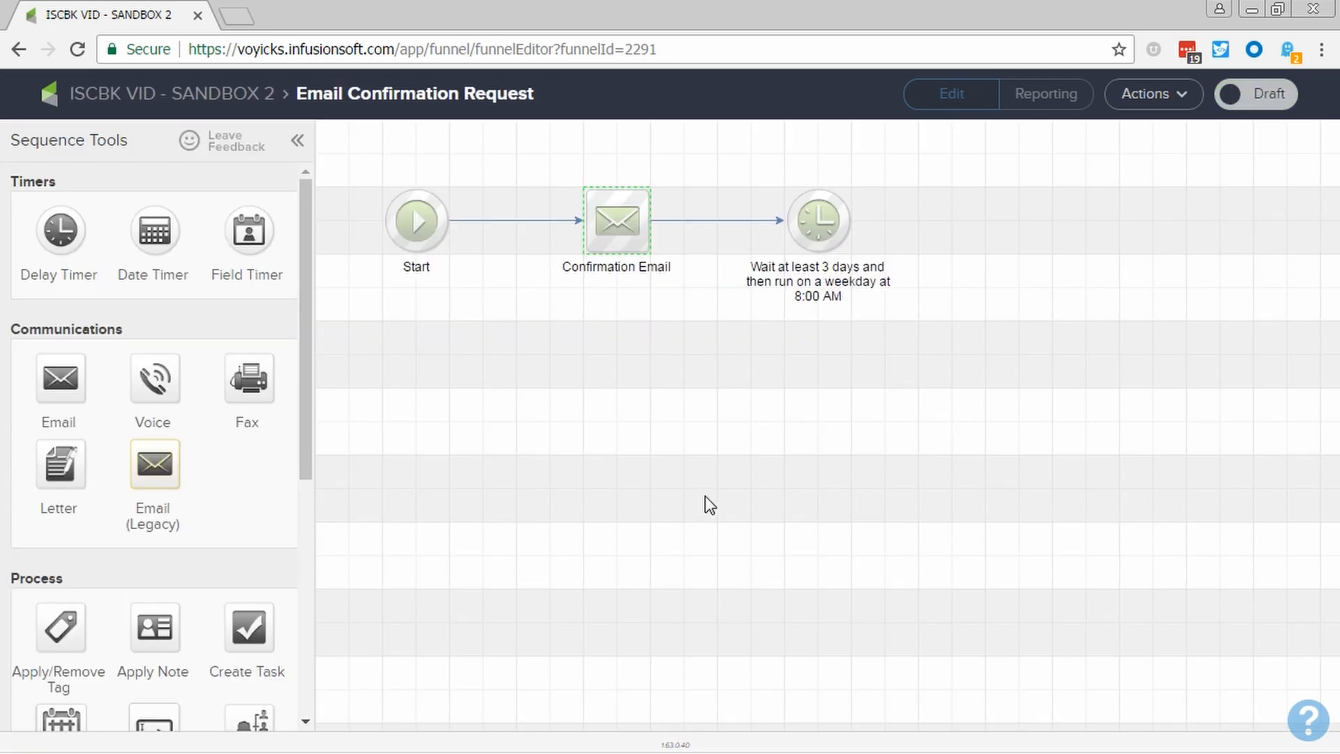
left_click(1235, 97)
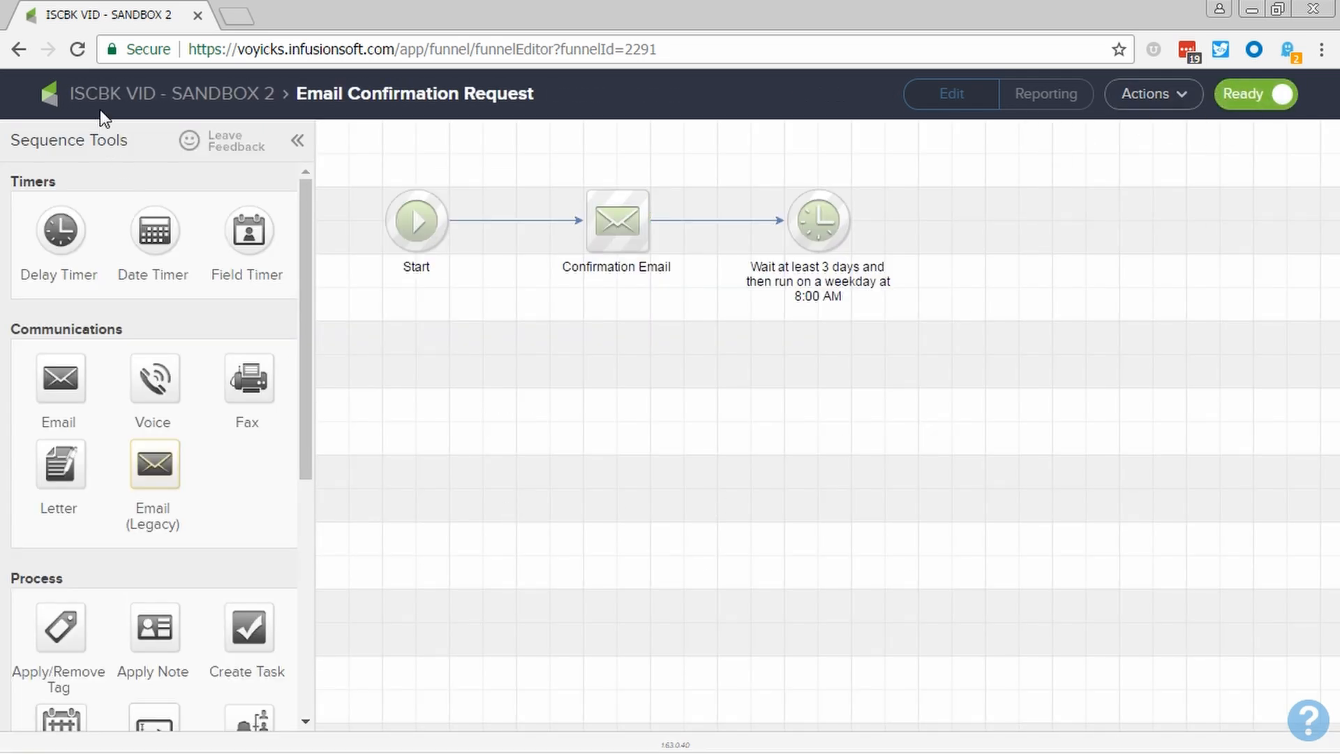
double_click(737, 580)
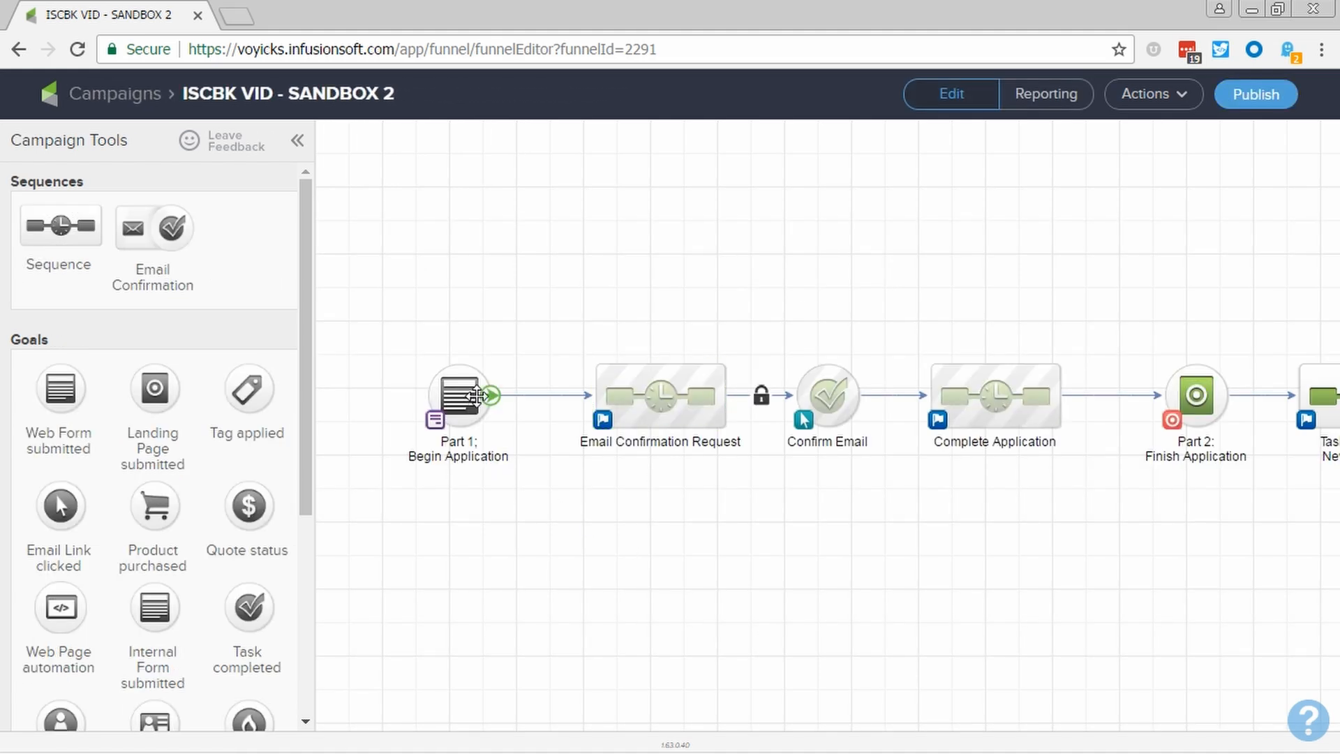
Open the "Part 1; Begin Application" web form and add the centered title "Employment Application Part 1" above the First Name field
left_click(477, 396)
double_click(478, 396)
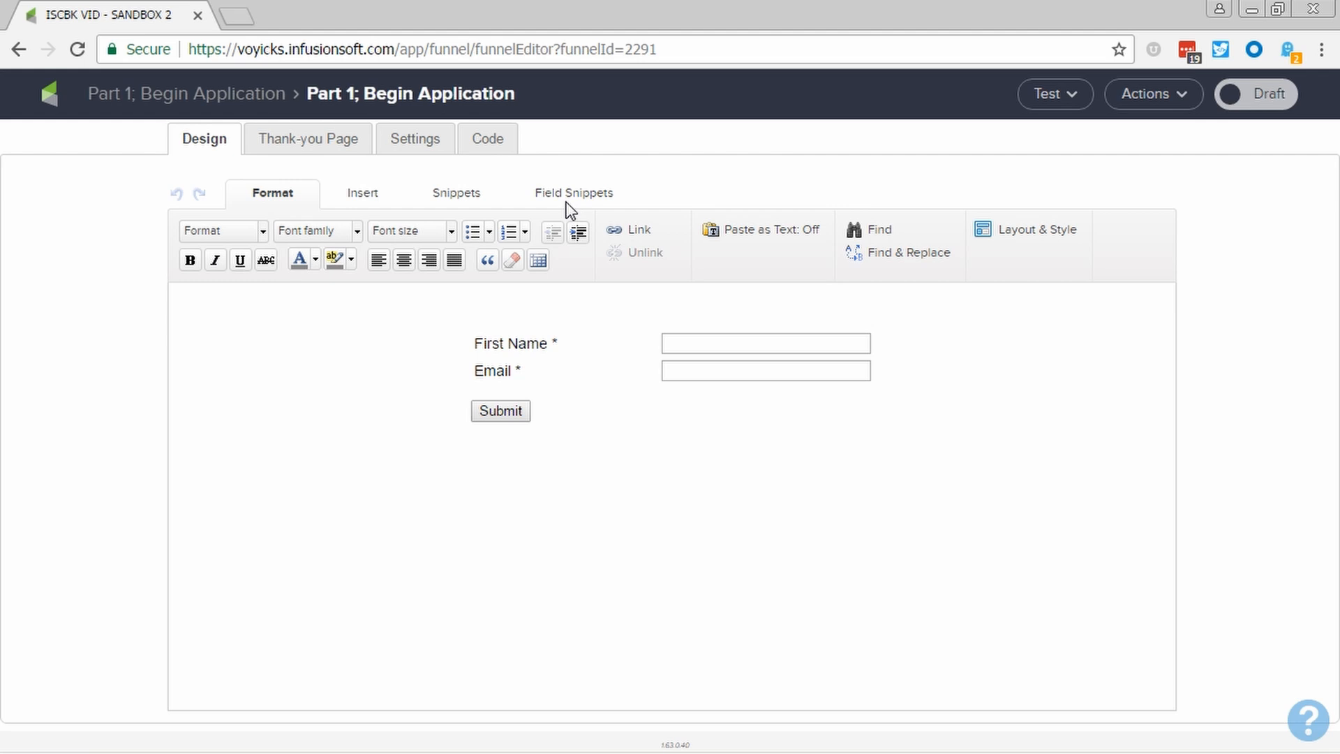
left_click(471, 198)
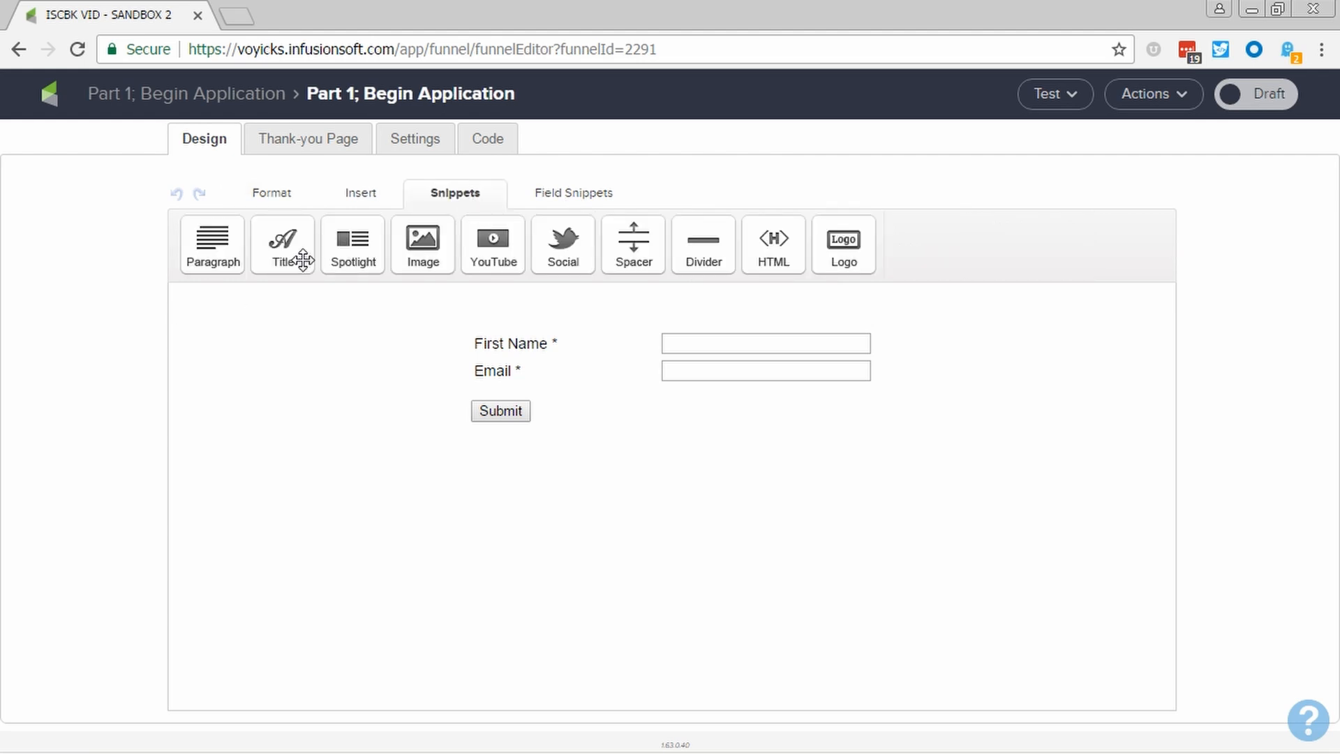
left_click_drag(296, 261, 742, 337)
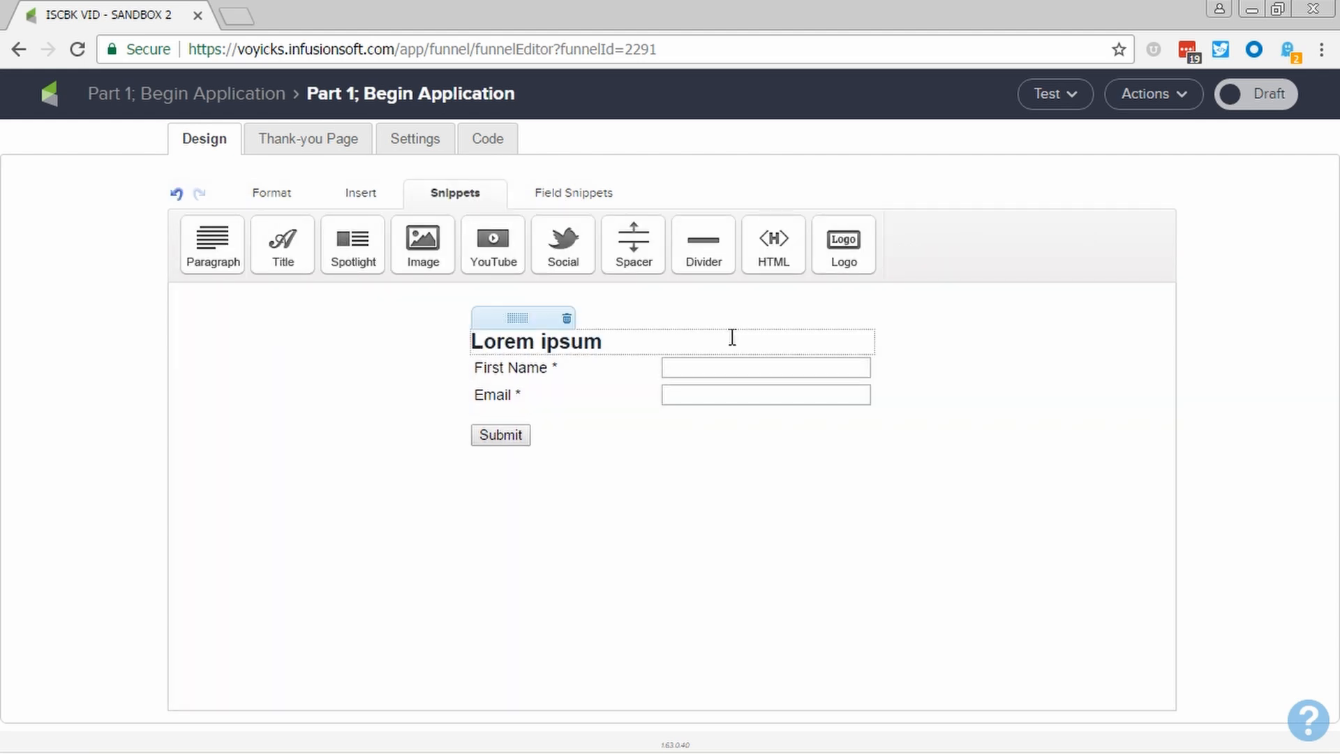
triple_click(628, 342)
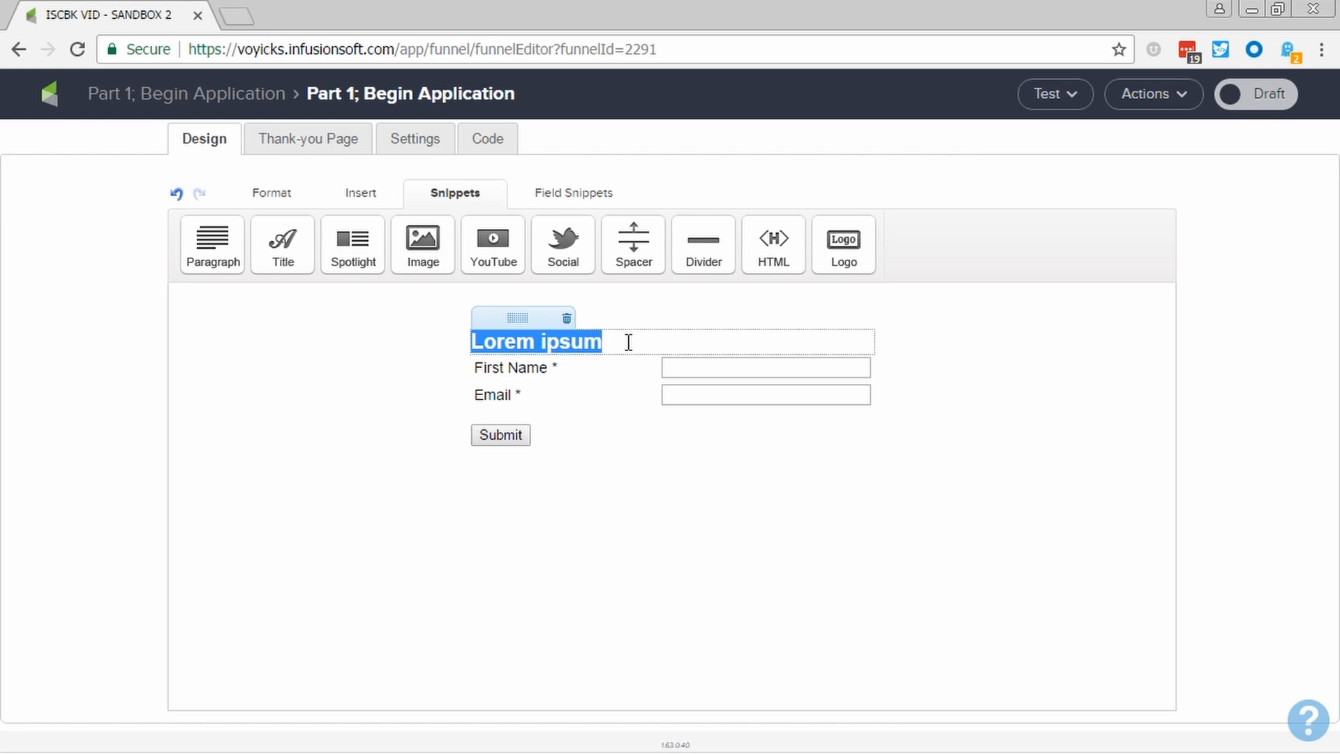
type("Emp")
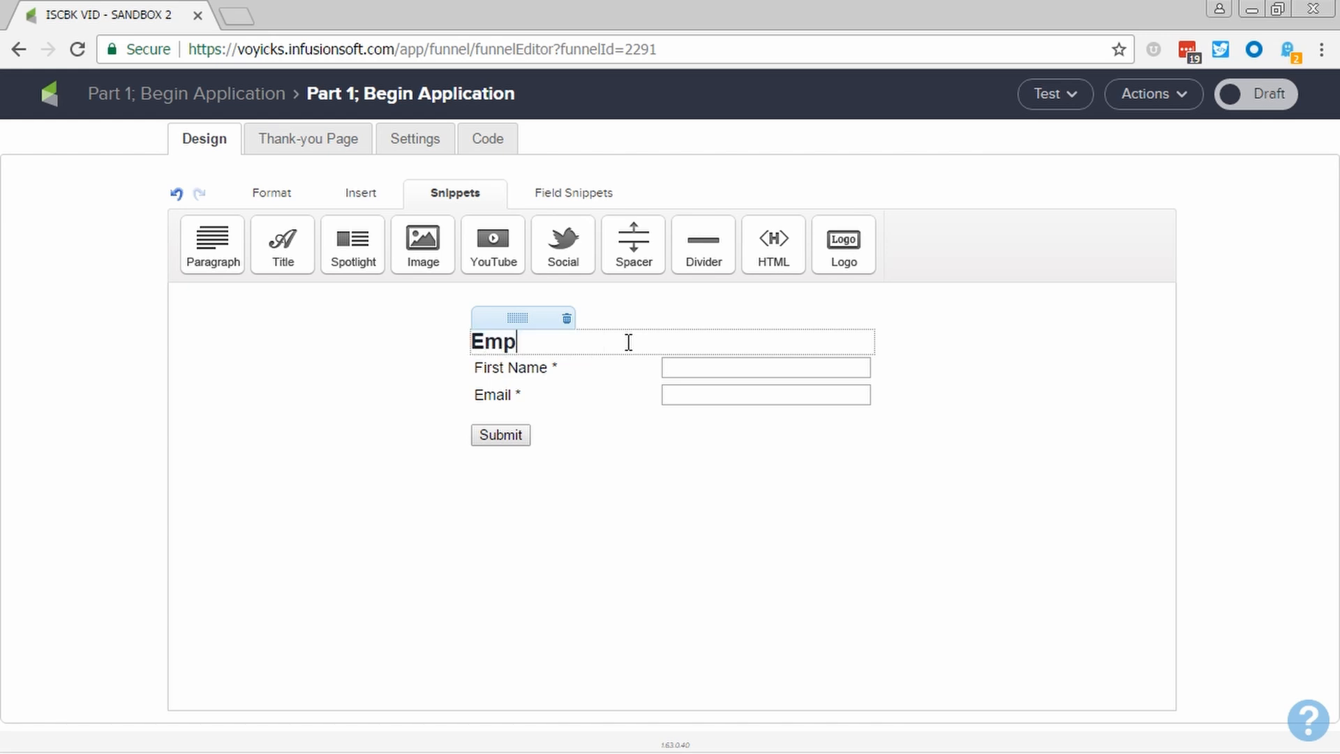
type("loyment Appl")
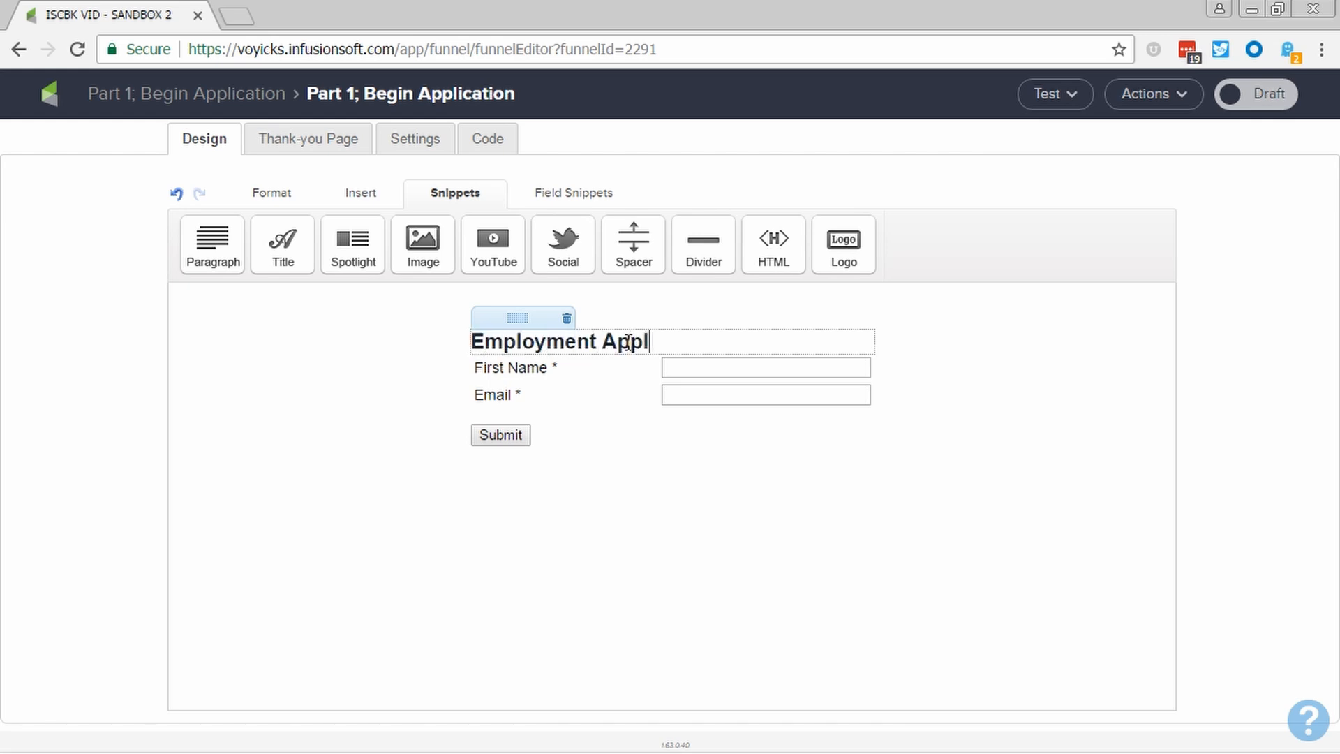
type("ication Part 2")
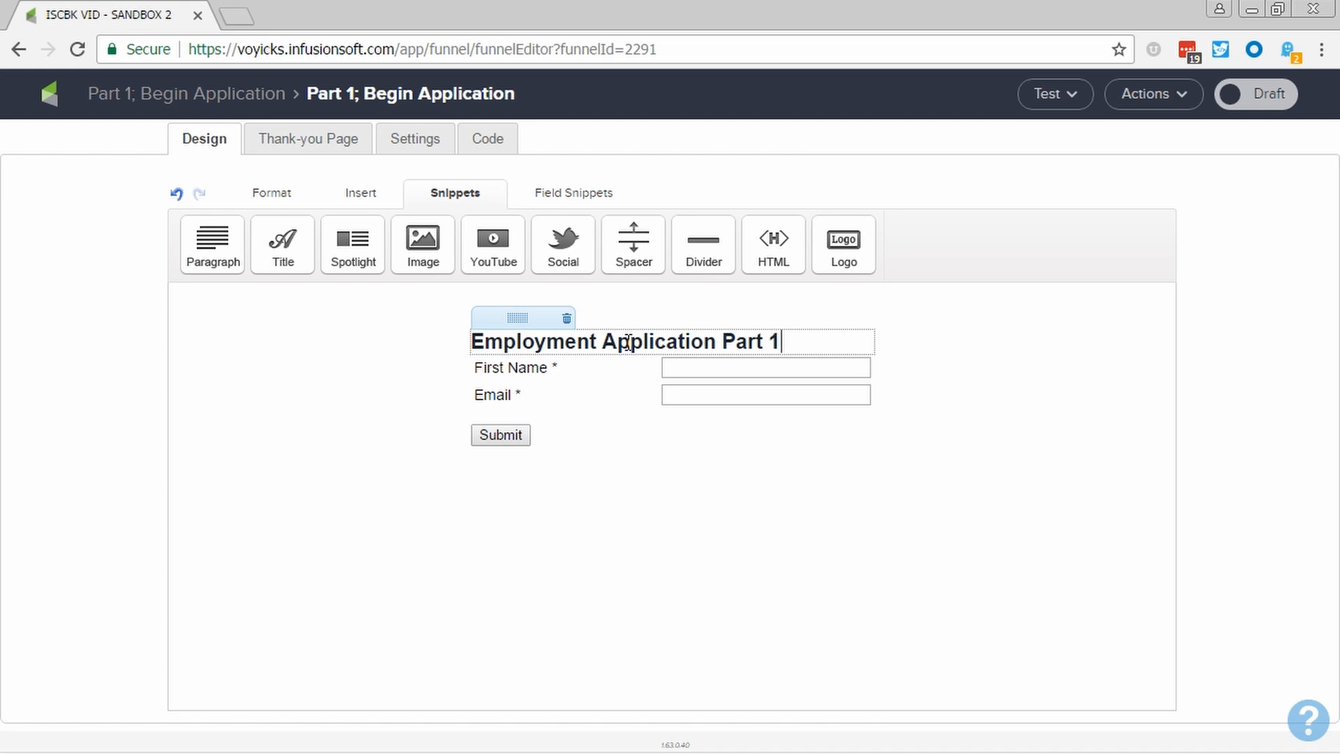
left_click(258, 195)
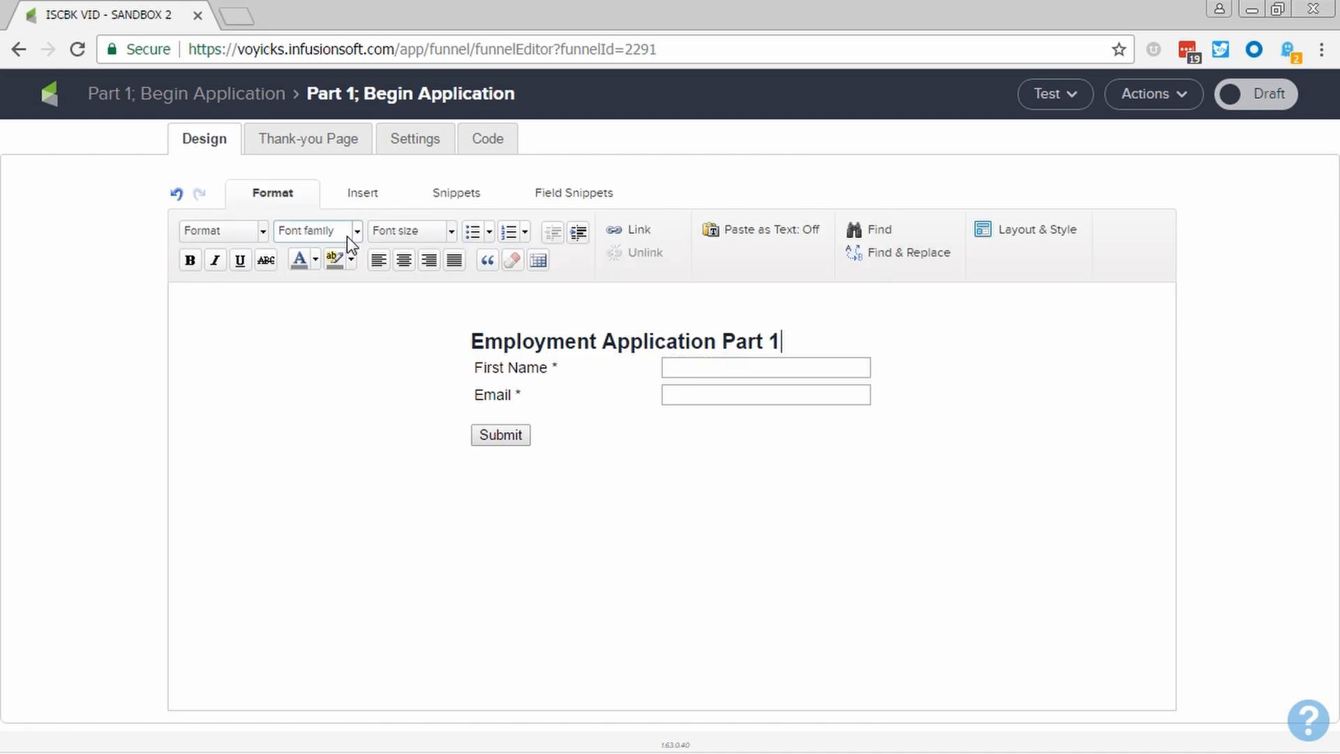
left_click(404, 260)
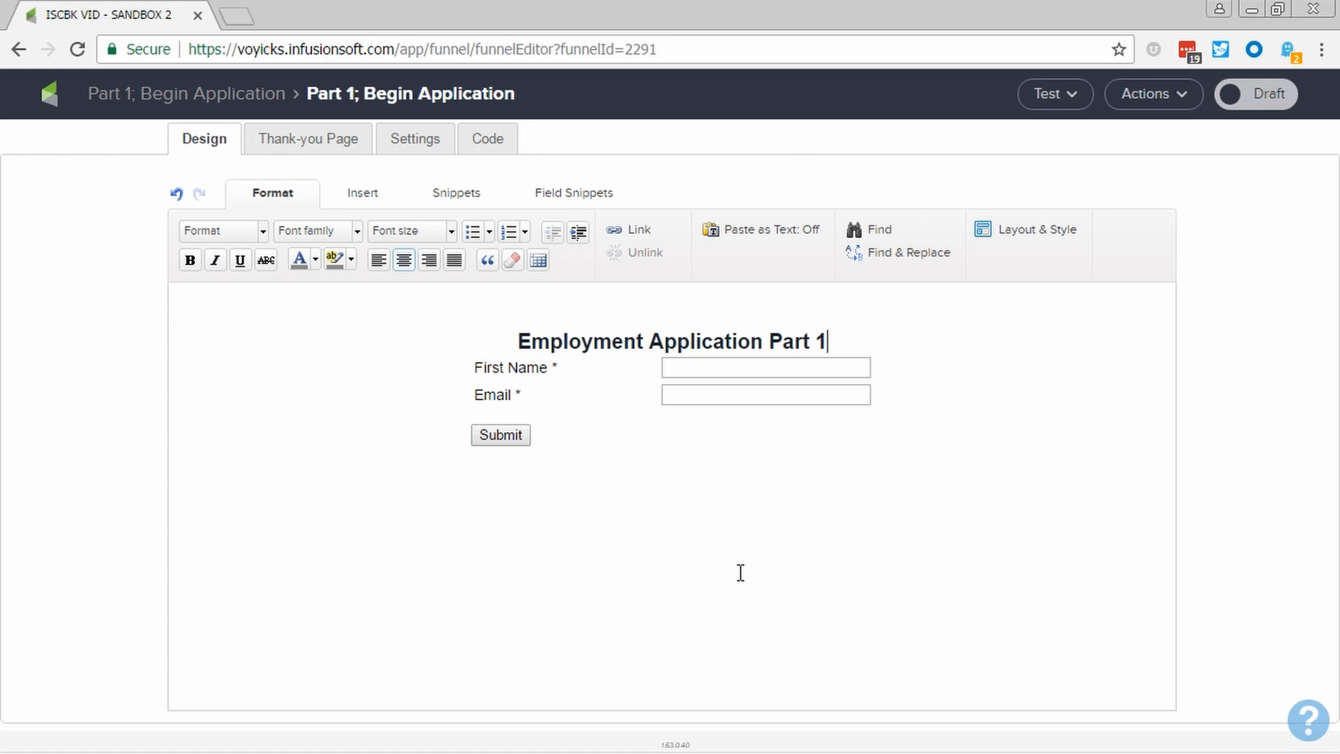
Show the Last Name field alongside First Name in the form's Name field settings and save
left_click(696, 360)
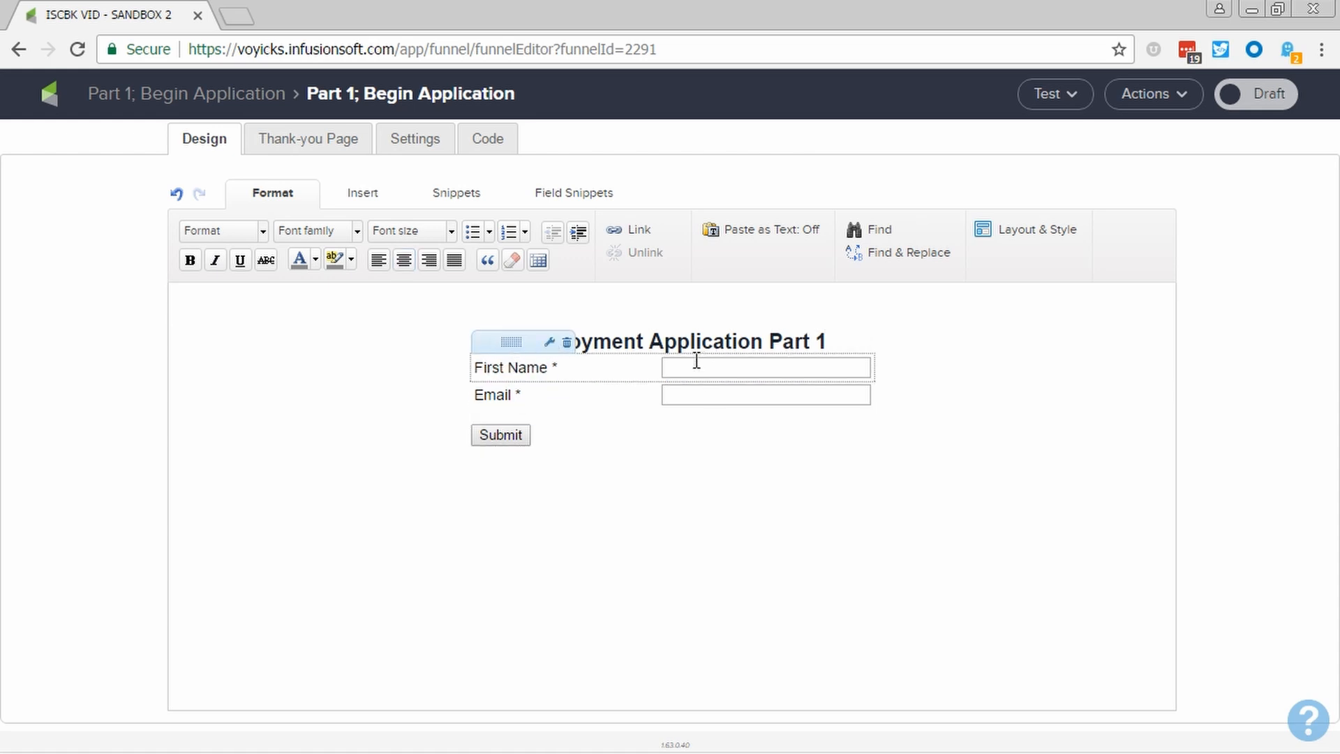
left_click(549, 342)
left_click(518, 338)
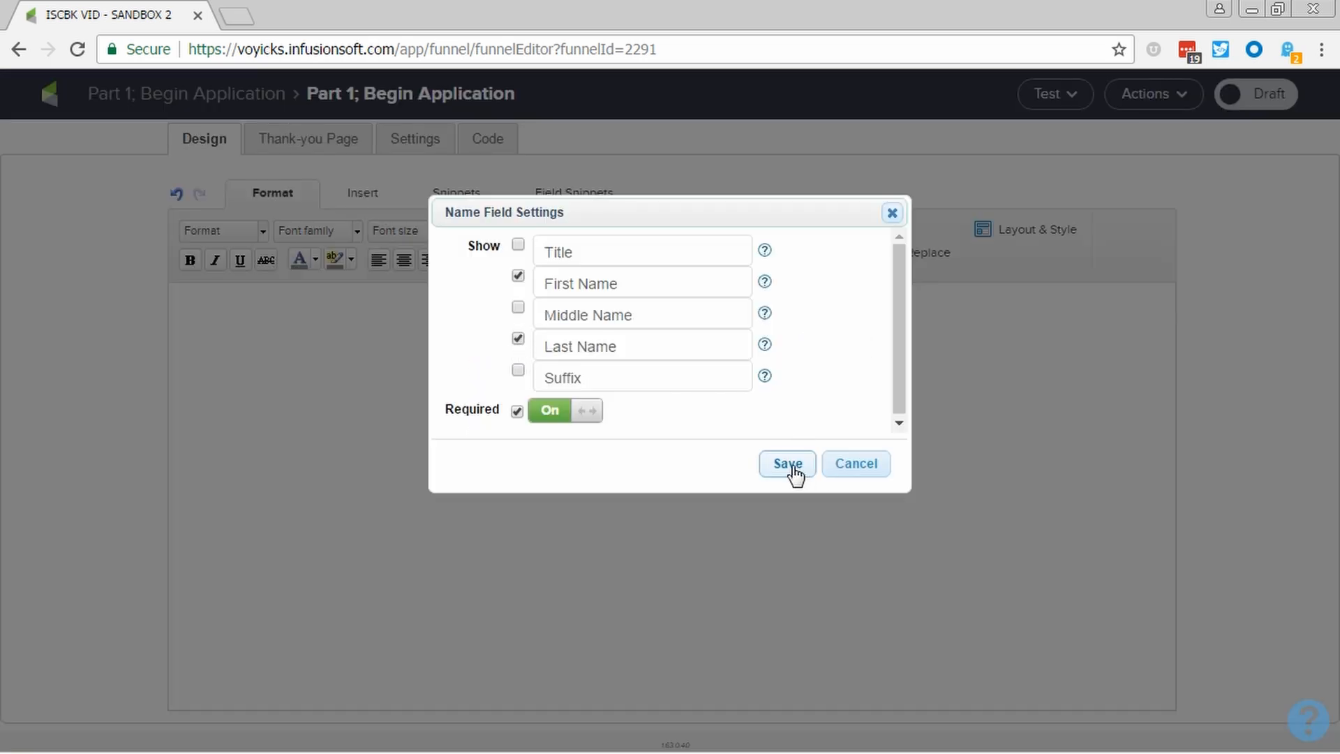
left_click(793, 467)
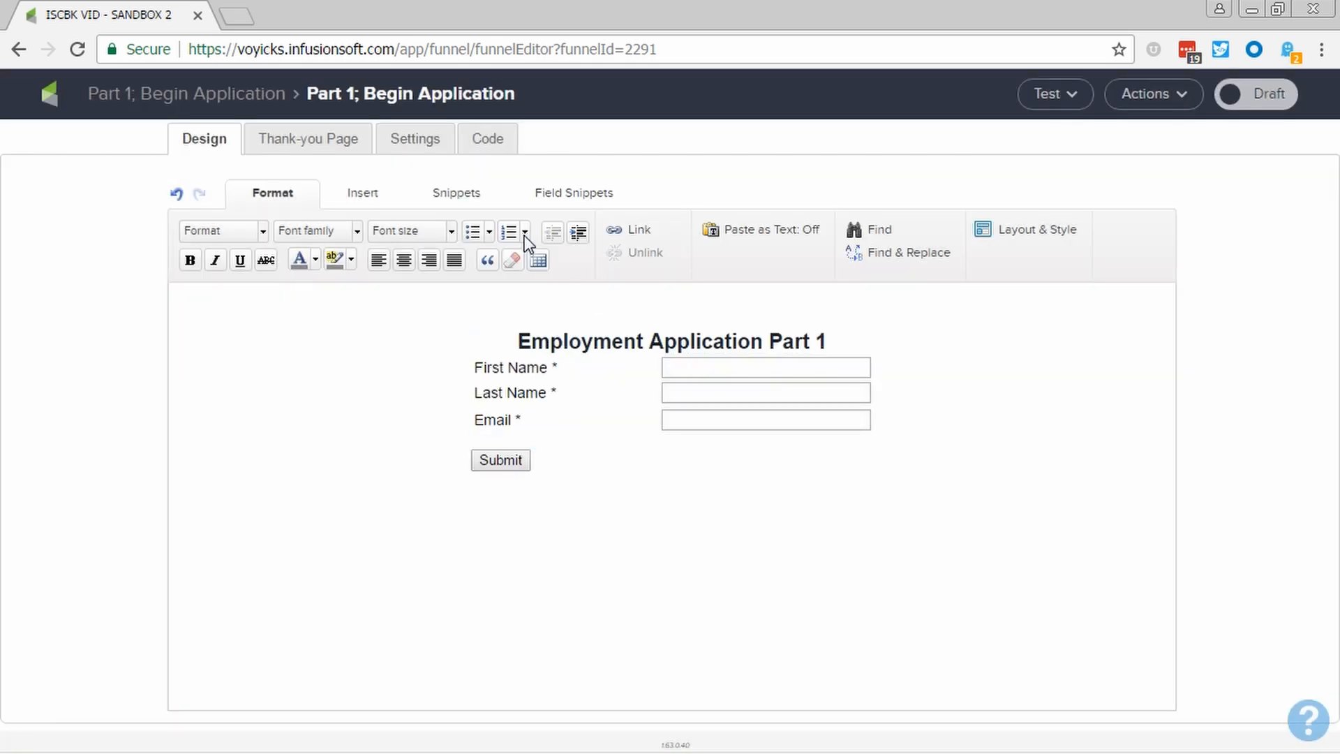
Add a required Phone 1 field labelled "Best Phone Number" between Last Name and Email, and relabel the Email field "Best Email"
left_click(566, 198)
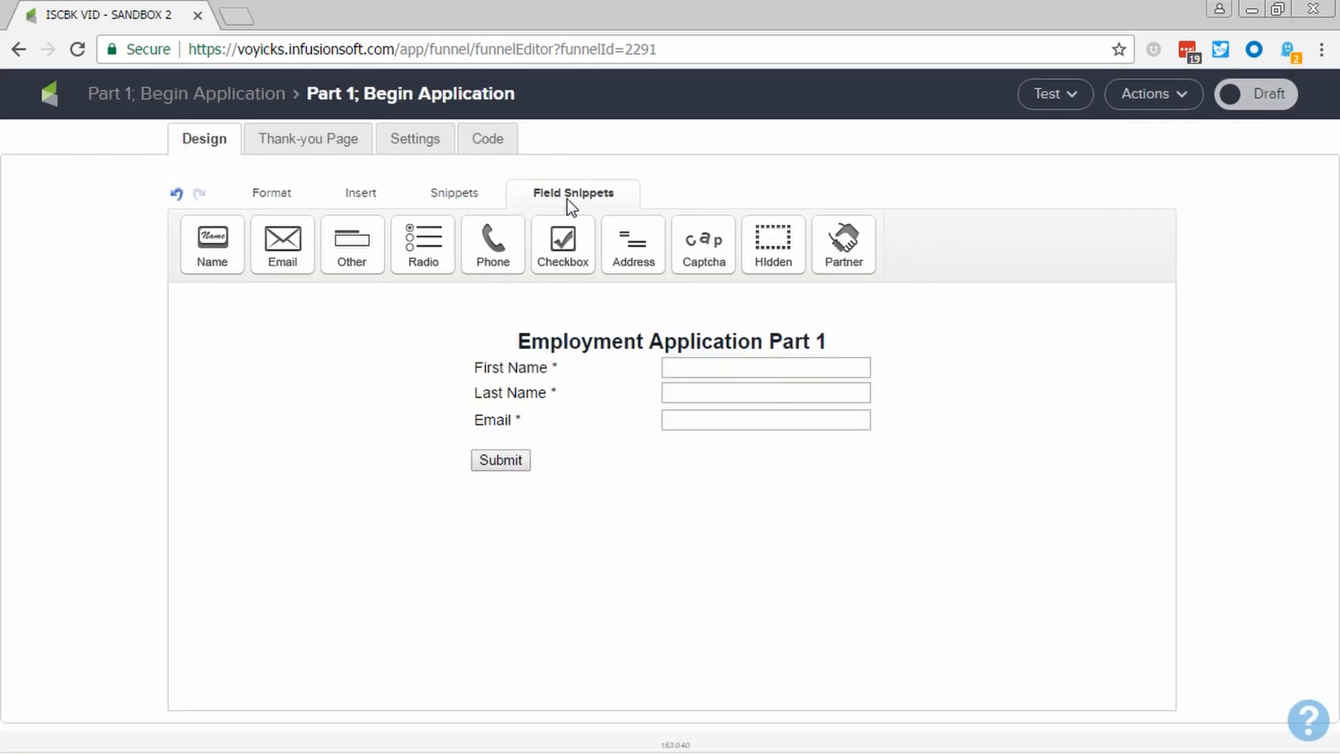
left_click(492, 241)
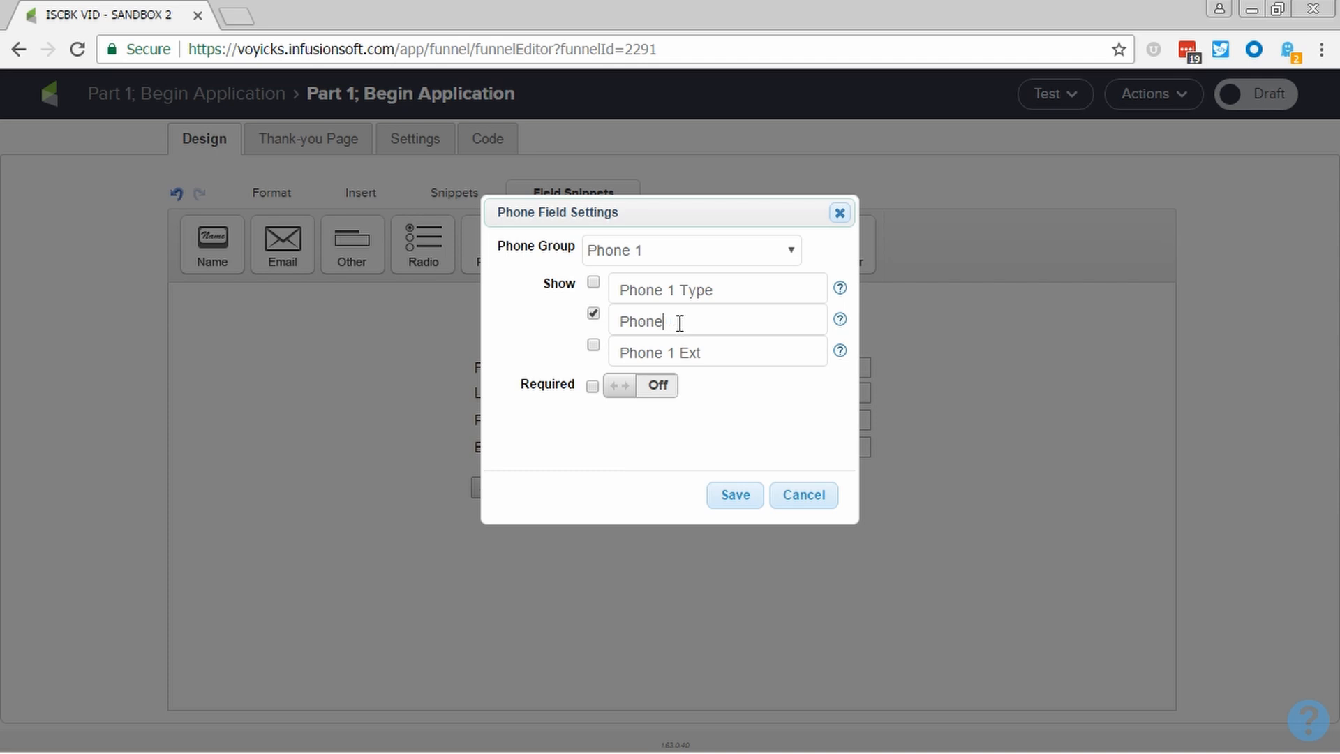
left_click(652, 386)
type("mber")
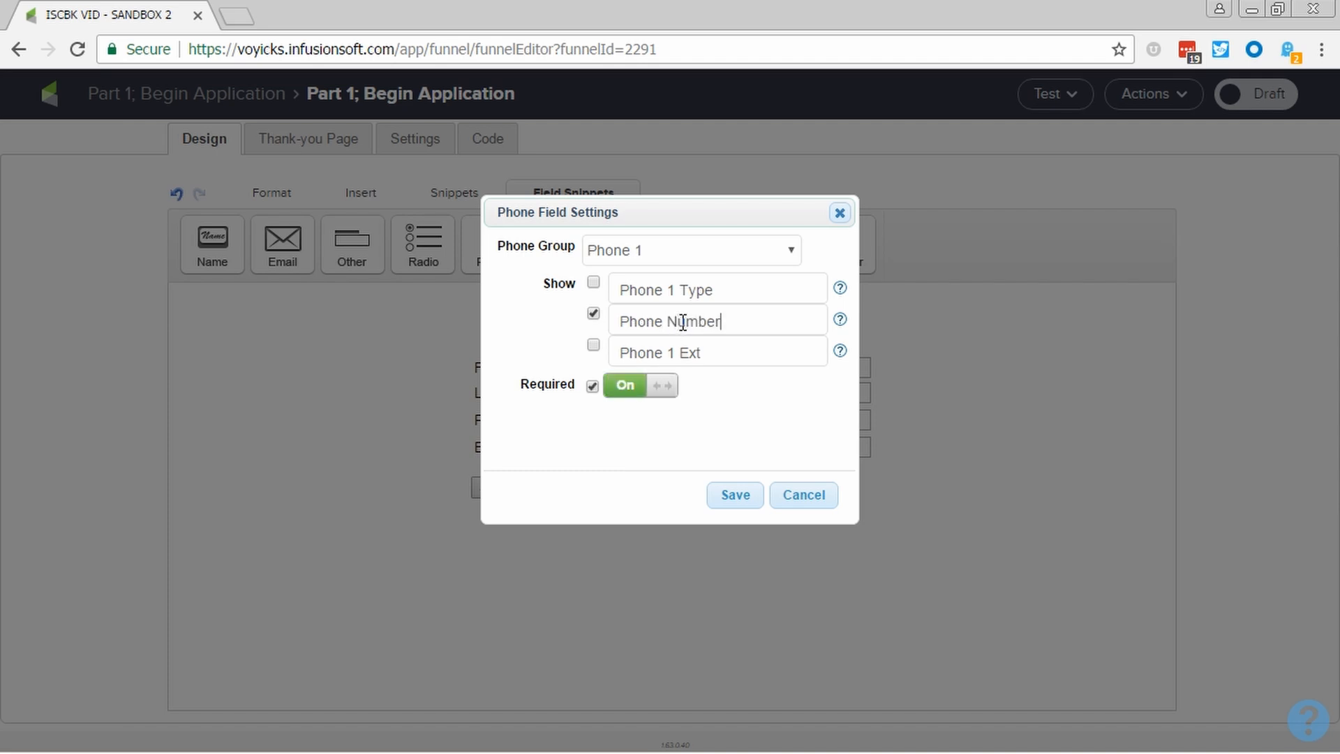
left_click(621, 322)
type("Best")
left_click(739, 494)
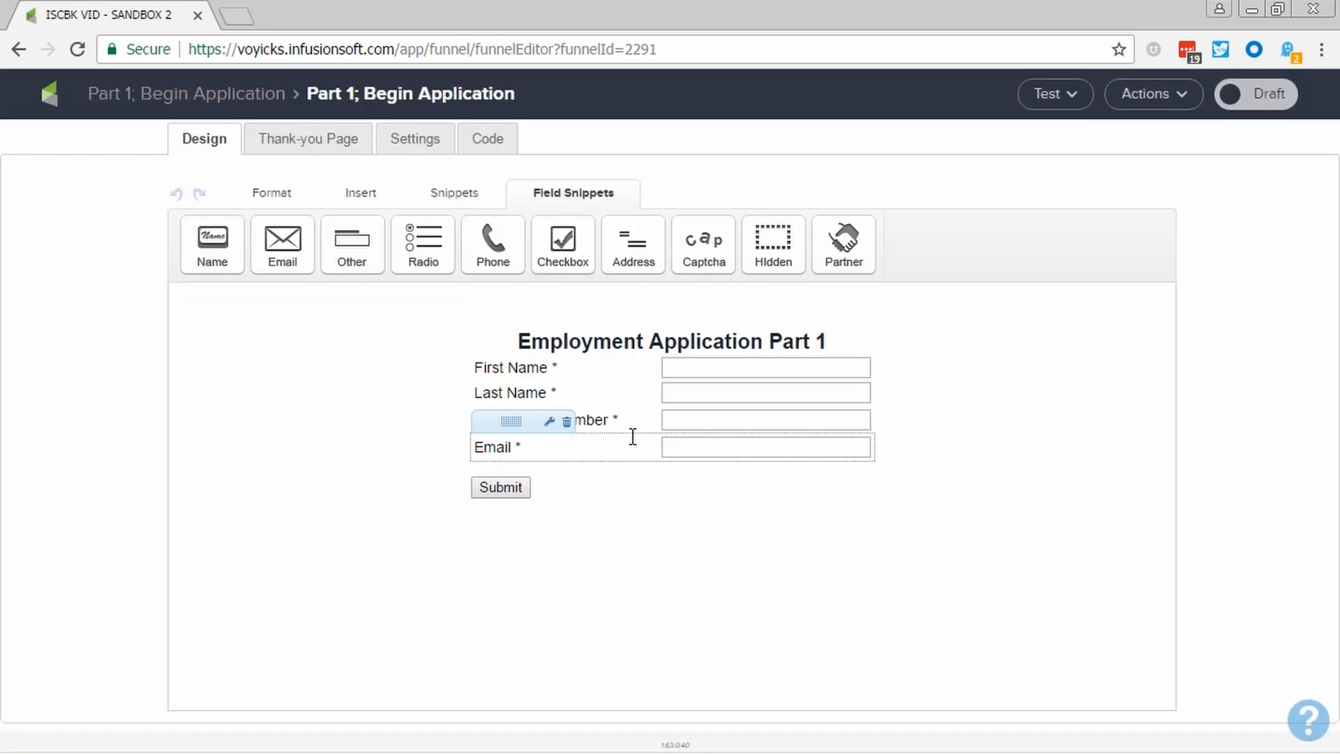
double_click(632, 442)
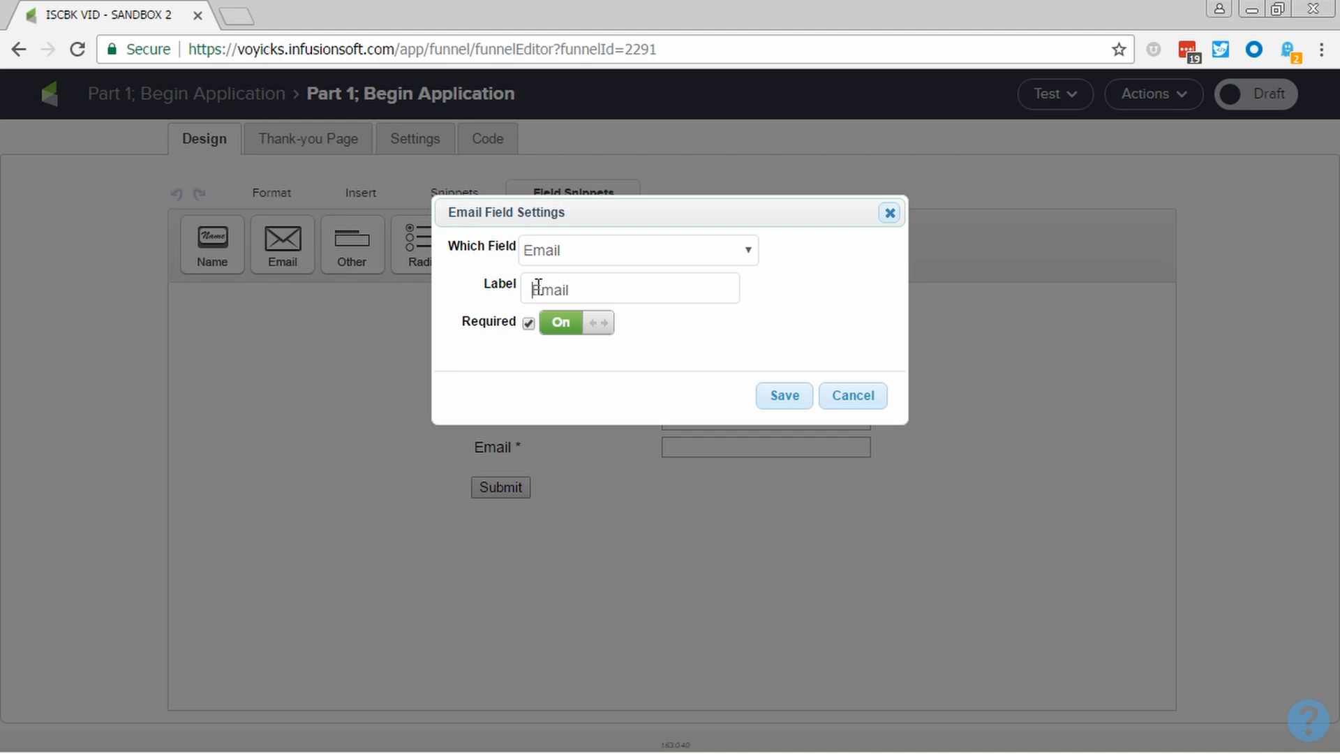
type("Best")
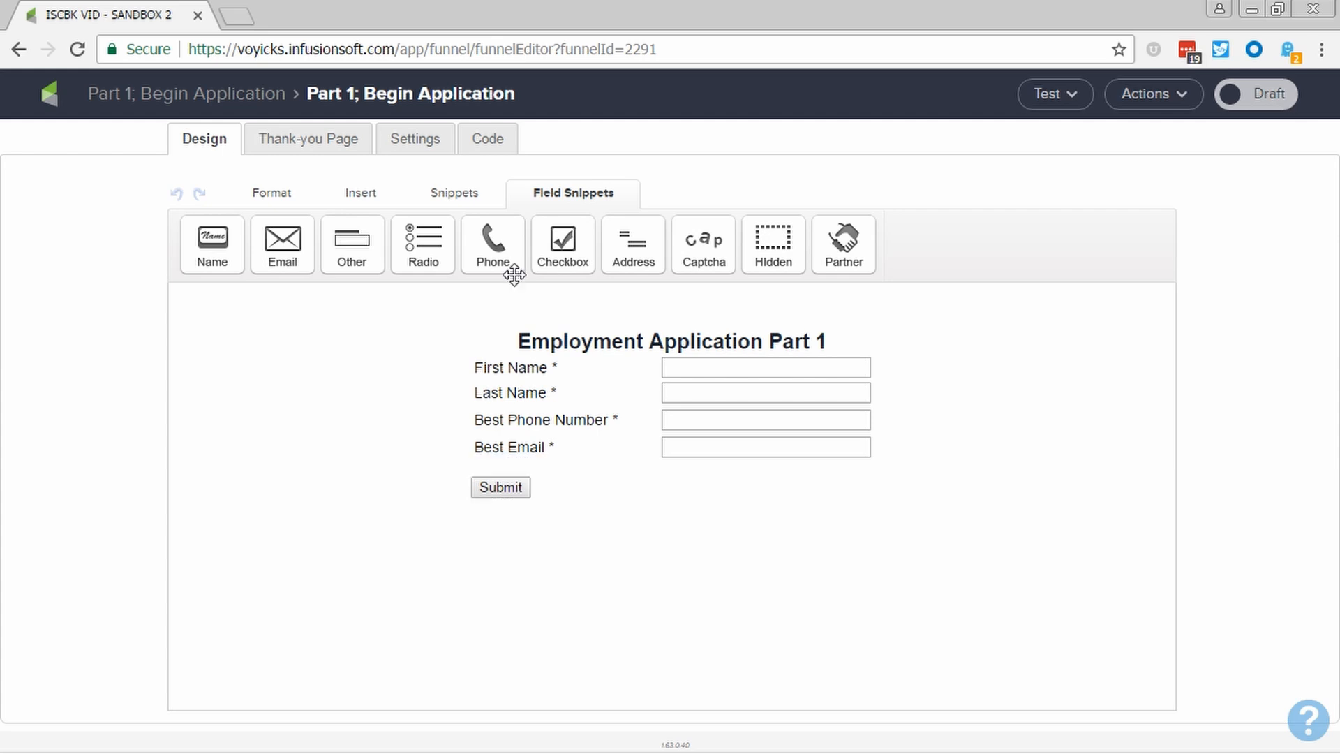
Add an Other field below Best Email, mapped to Website, labelled "LinkedIn URL" and set as required
left_click(365, 253)
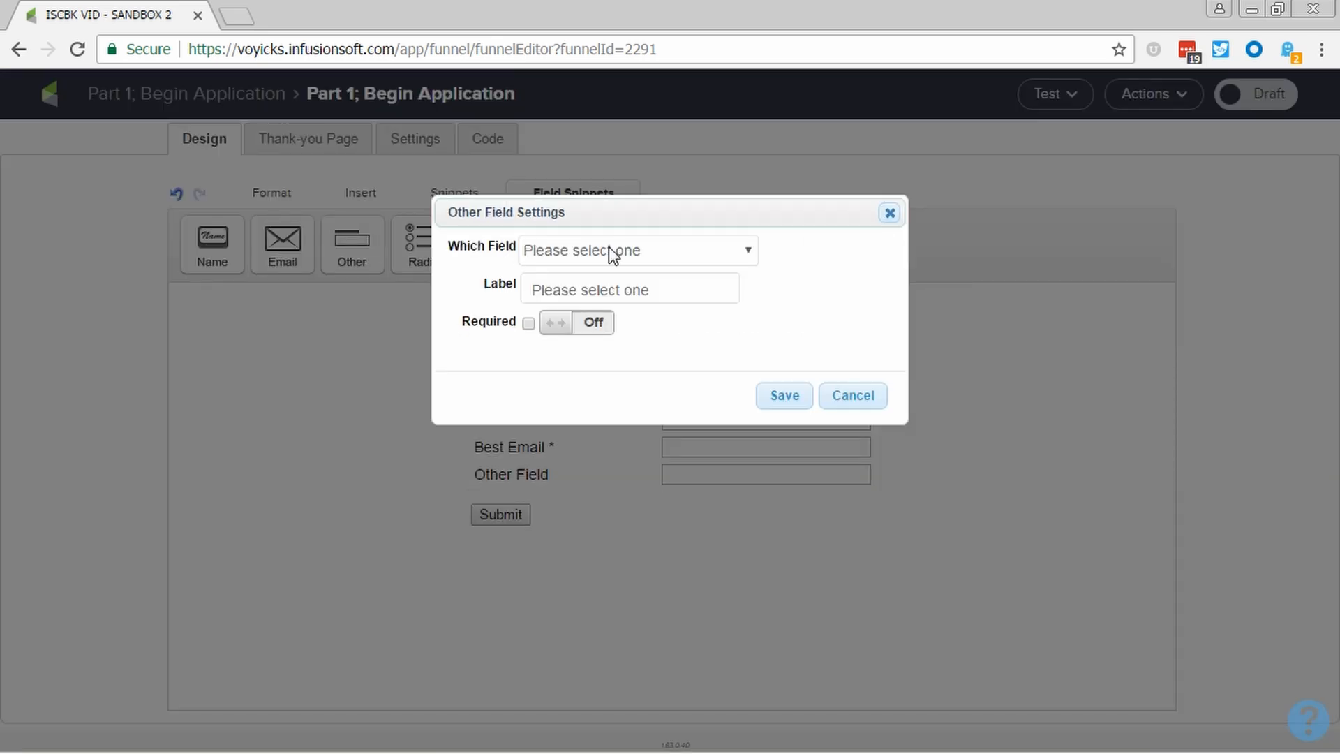
left_click(706, 252)
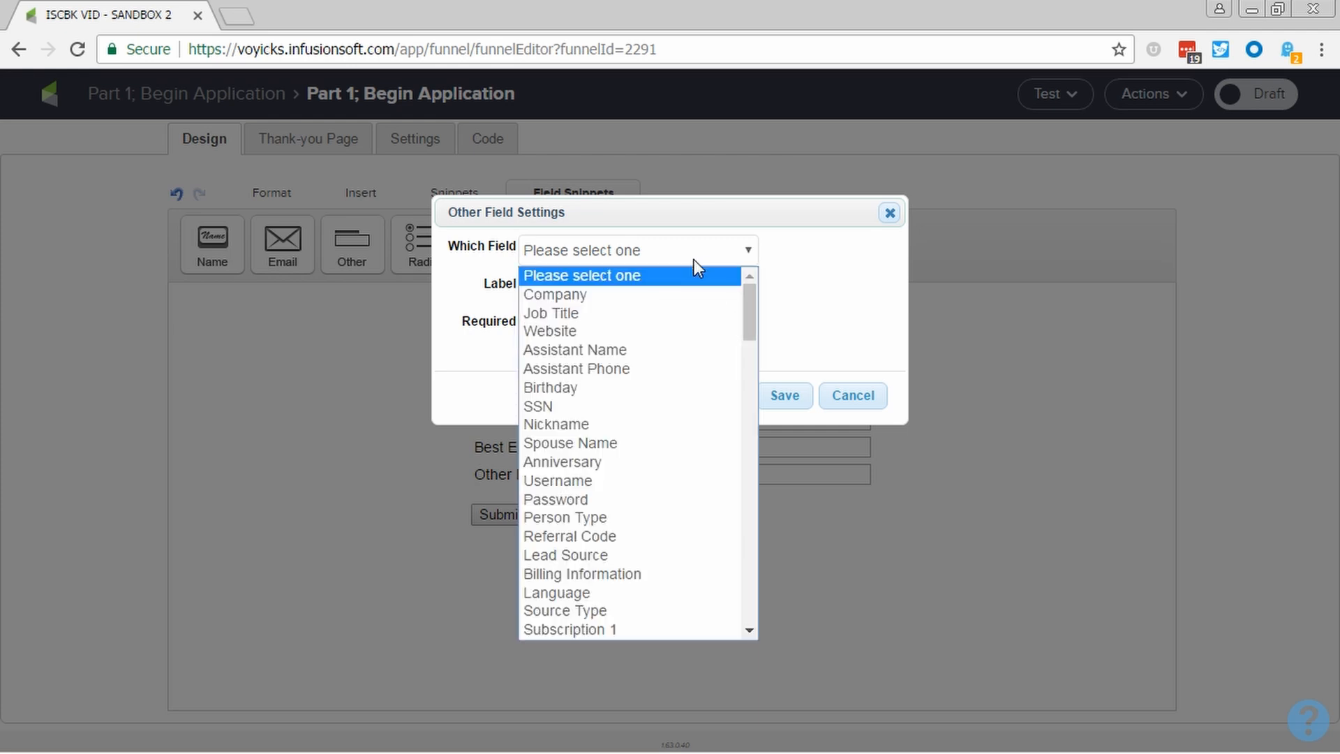
left_click(610, 331)
double_click(627, 279)
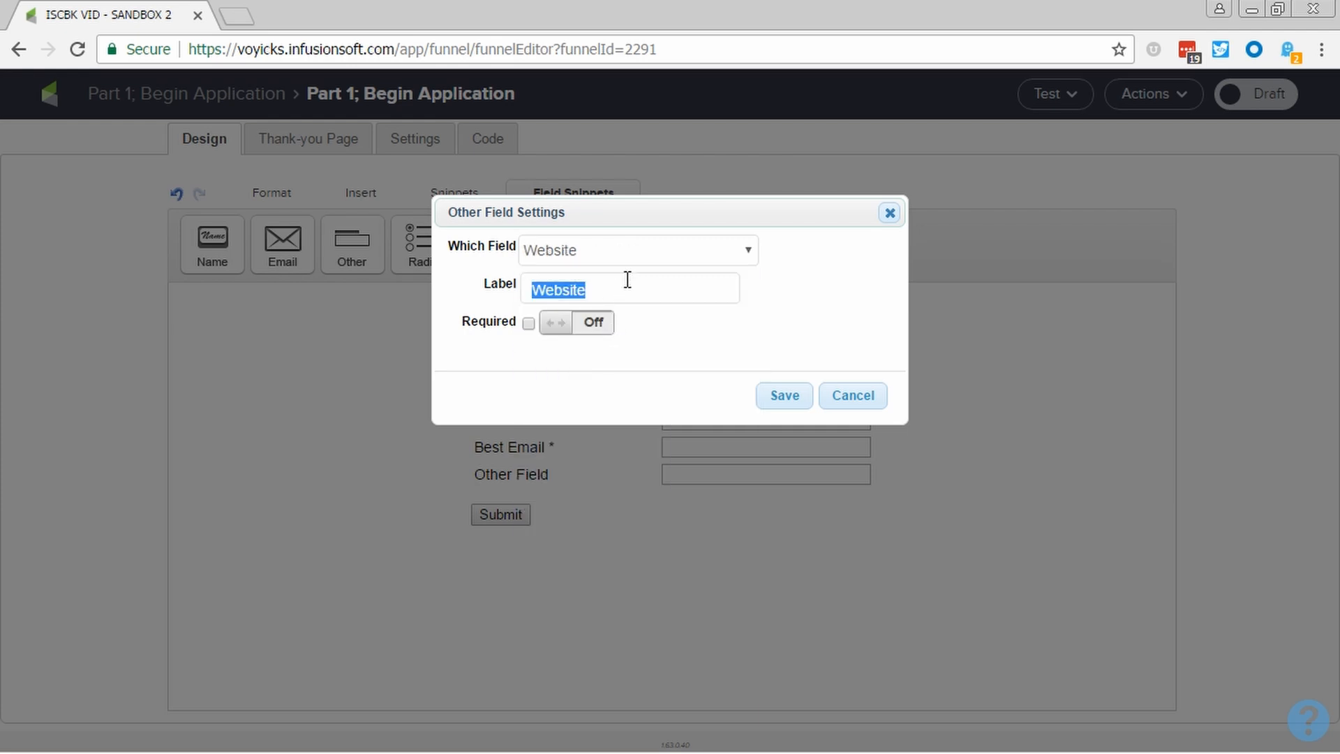
type("Li")
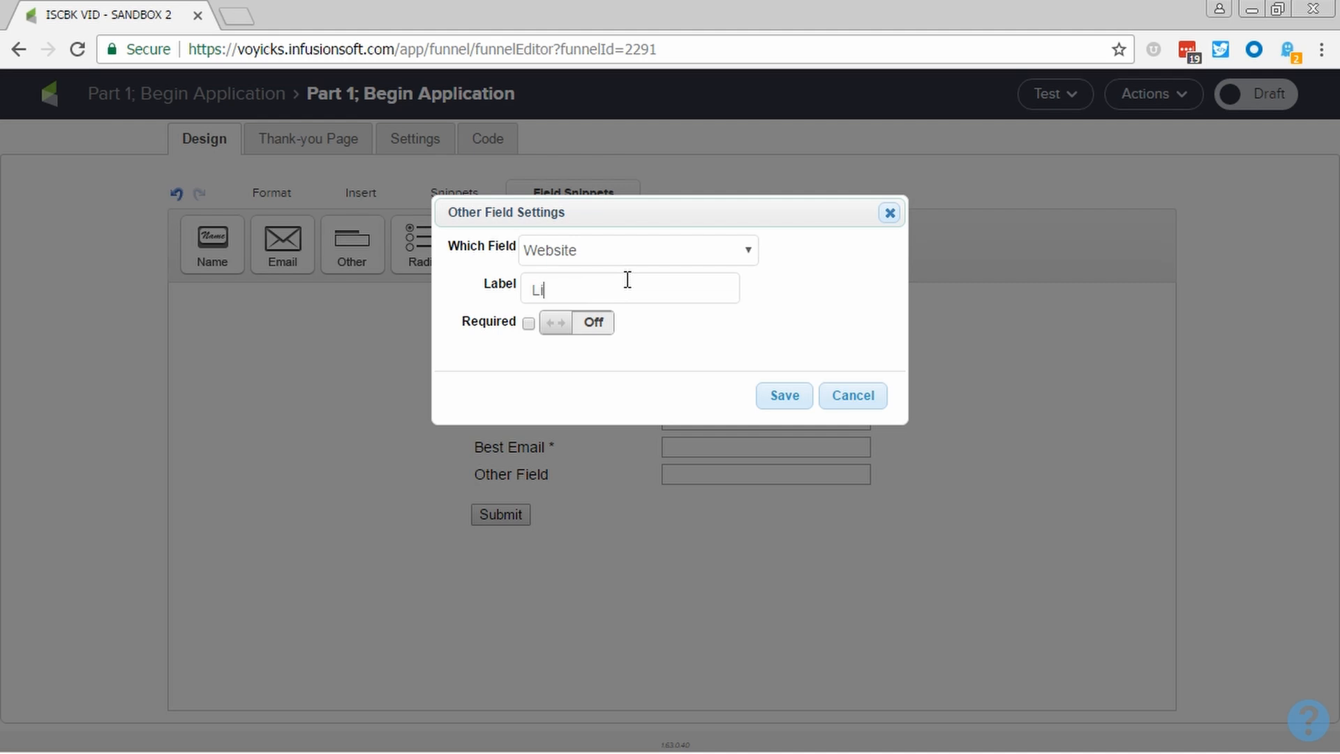
type("nkedIn URL")
left_click(588, 322)
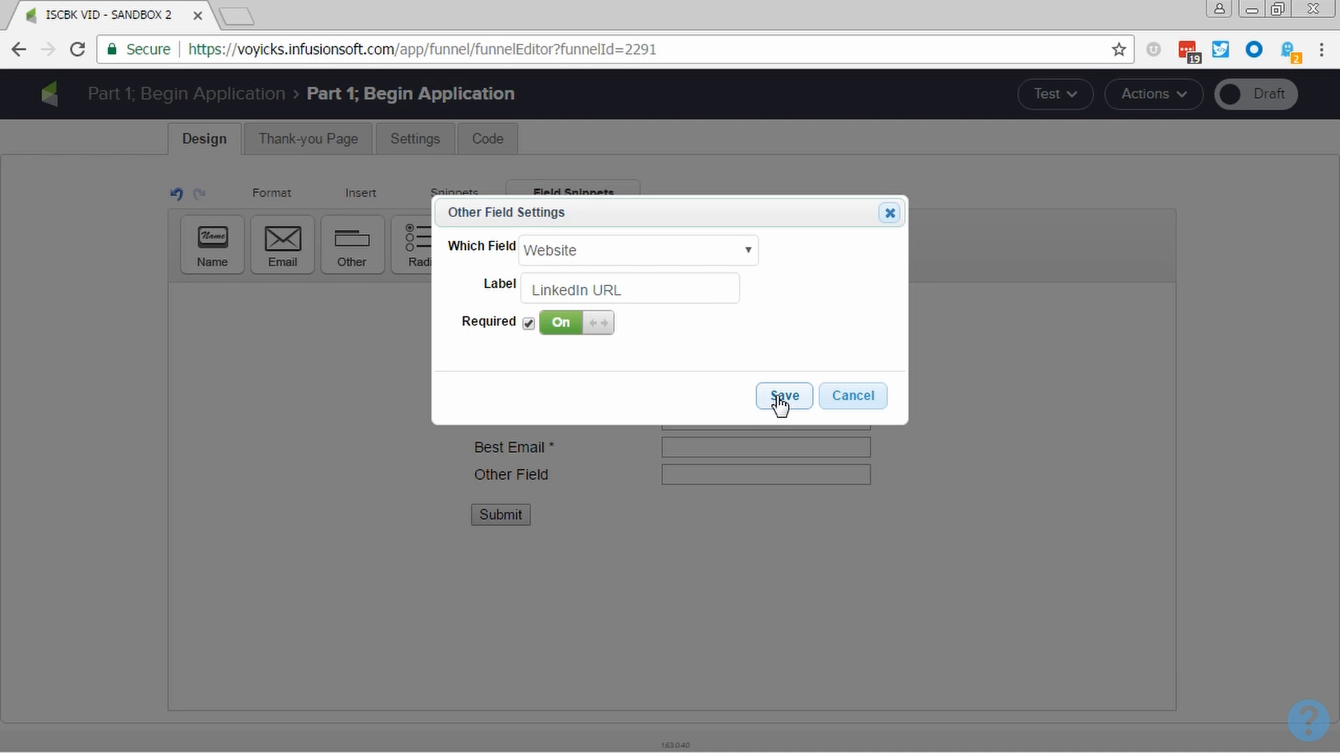
left_click(777, 396)
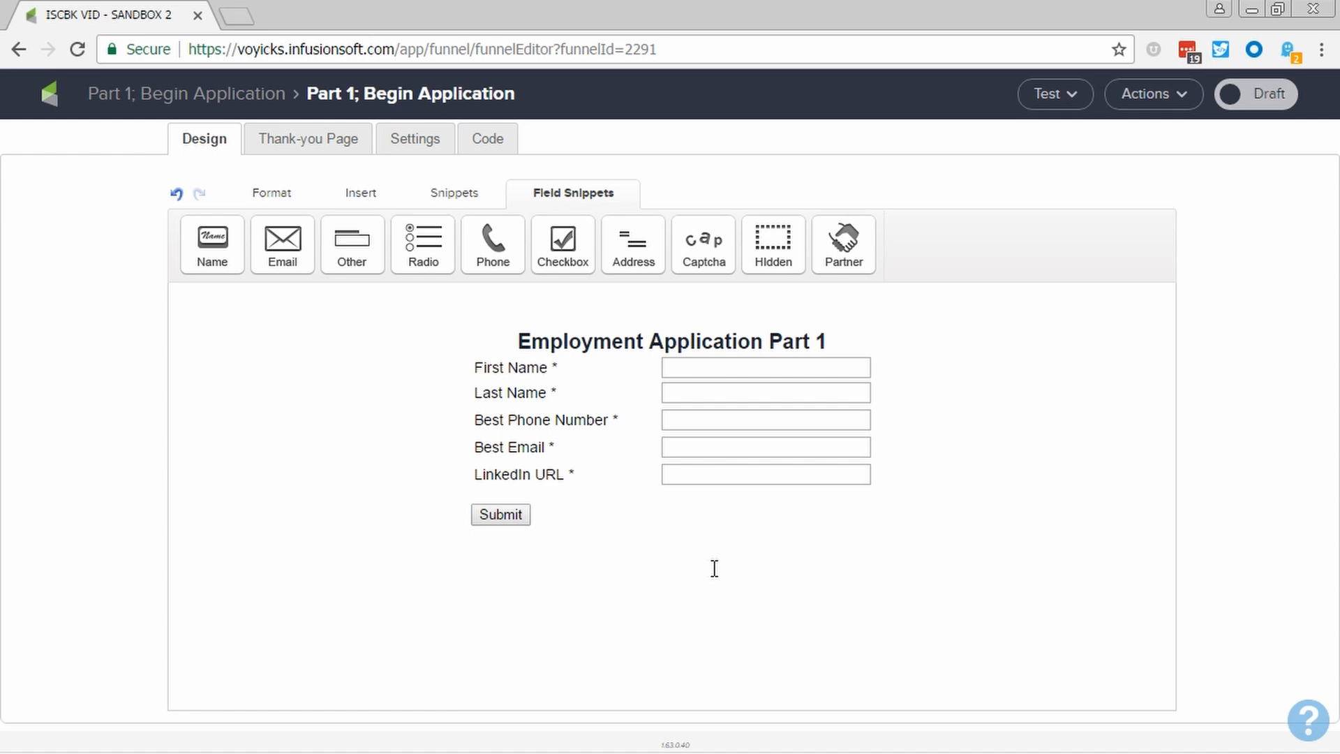
Relabel the form's Submit button "Proceed to Step 2" and set its alignment to Center
double_click(529, 517)
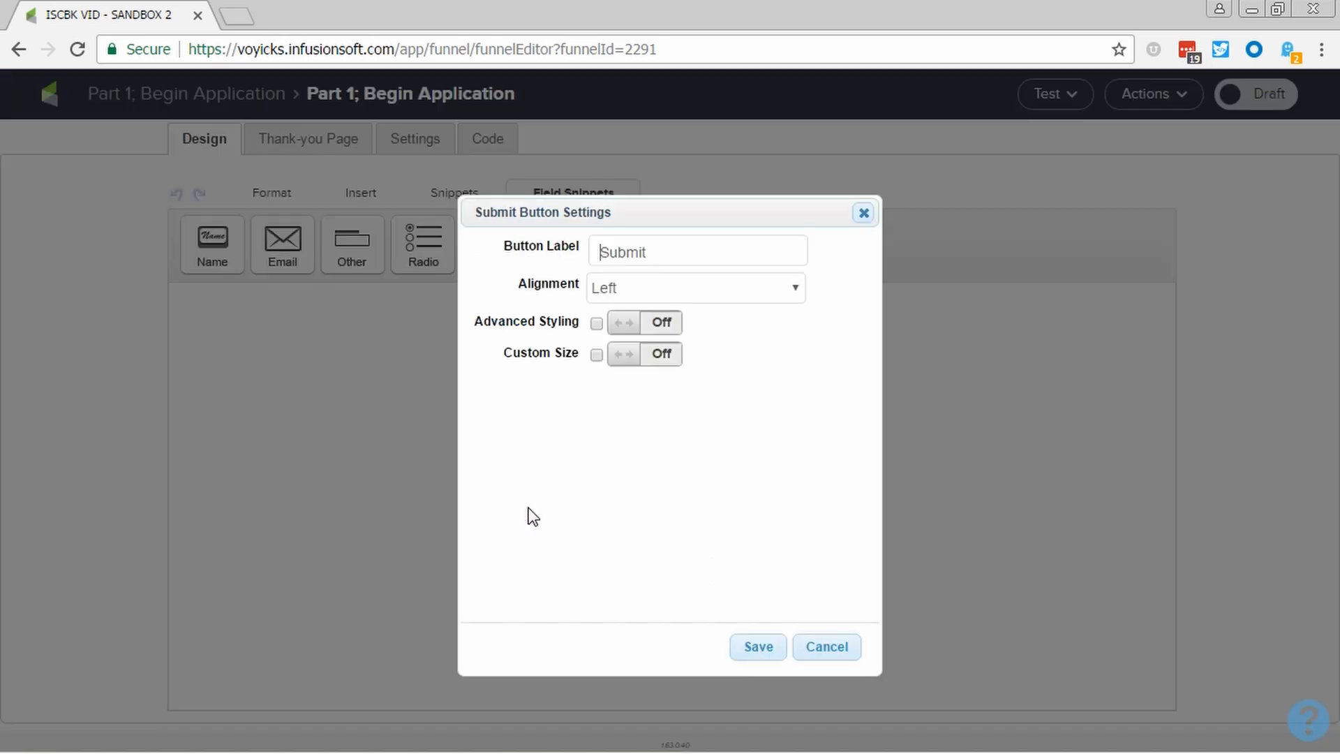
double_click(632, 253)
type("Proceed to Step 2")
key("Tab")
key("c")
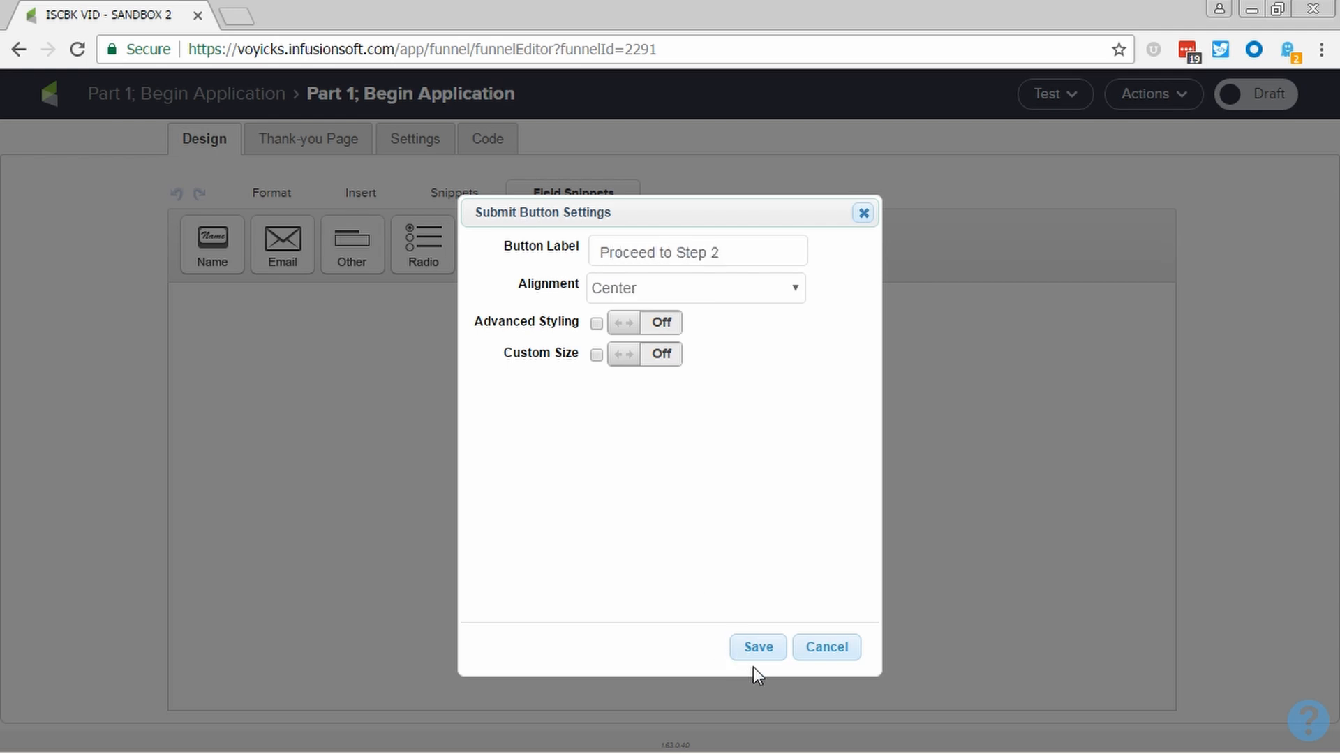
left_click(749, 649)
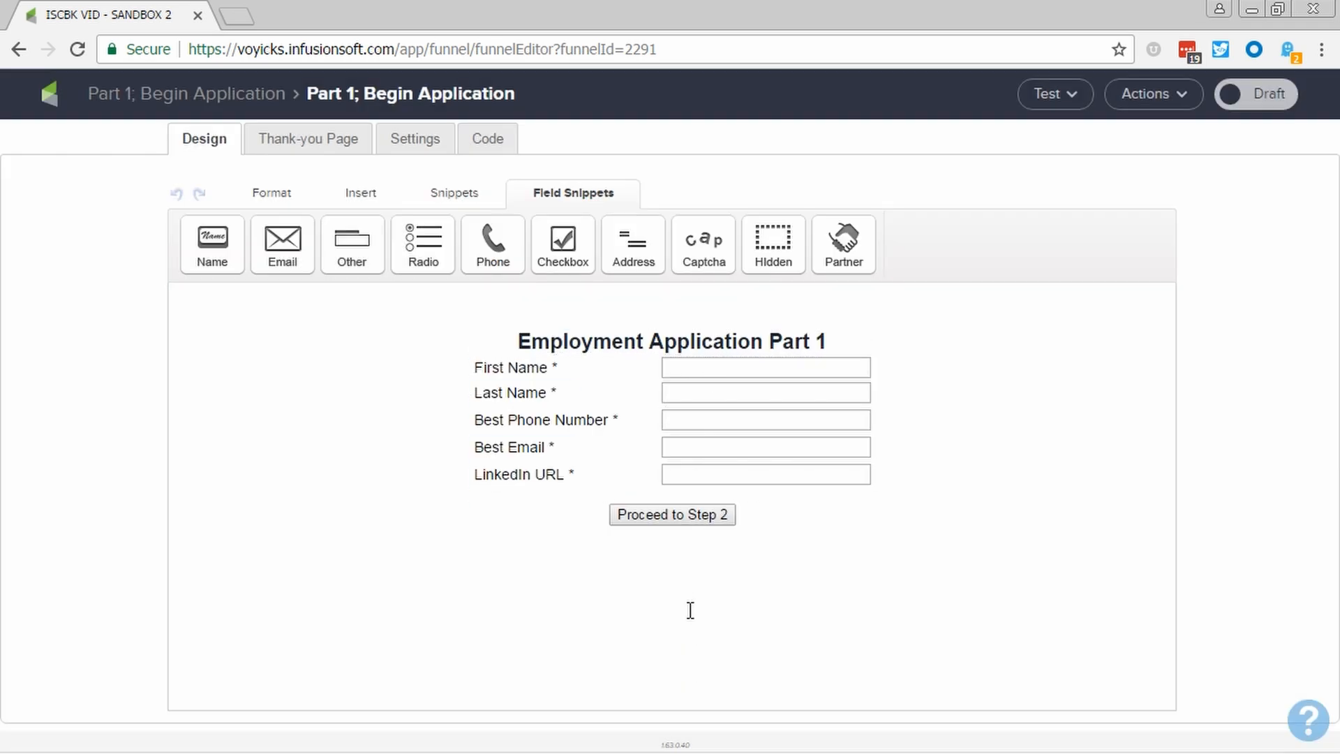
Reword the form's thank-you page message to "Thanks for beginning your application, ~Contact.FirstName~!"
left_click(326, 141)
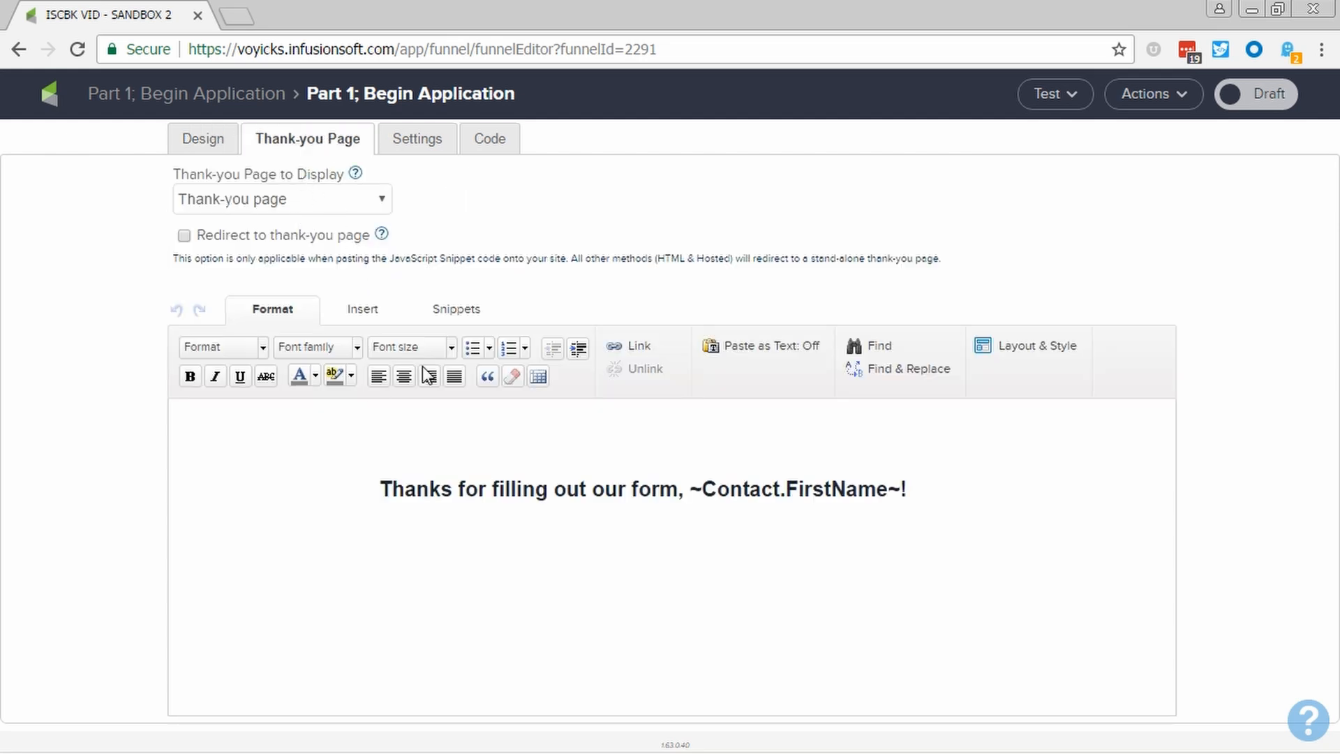
mouse_move(509, 481)
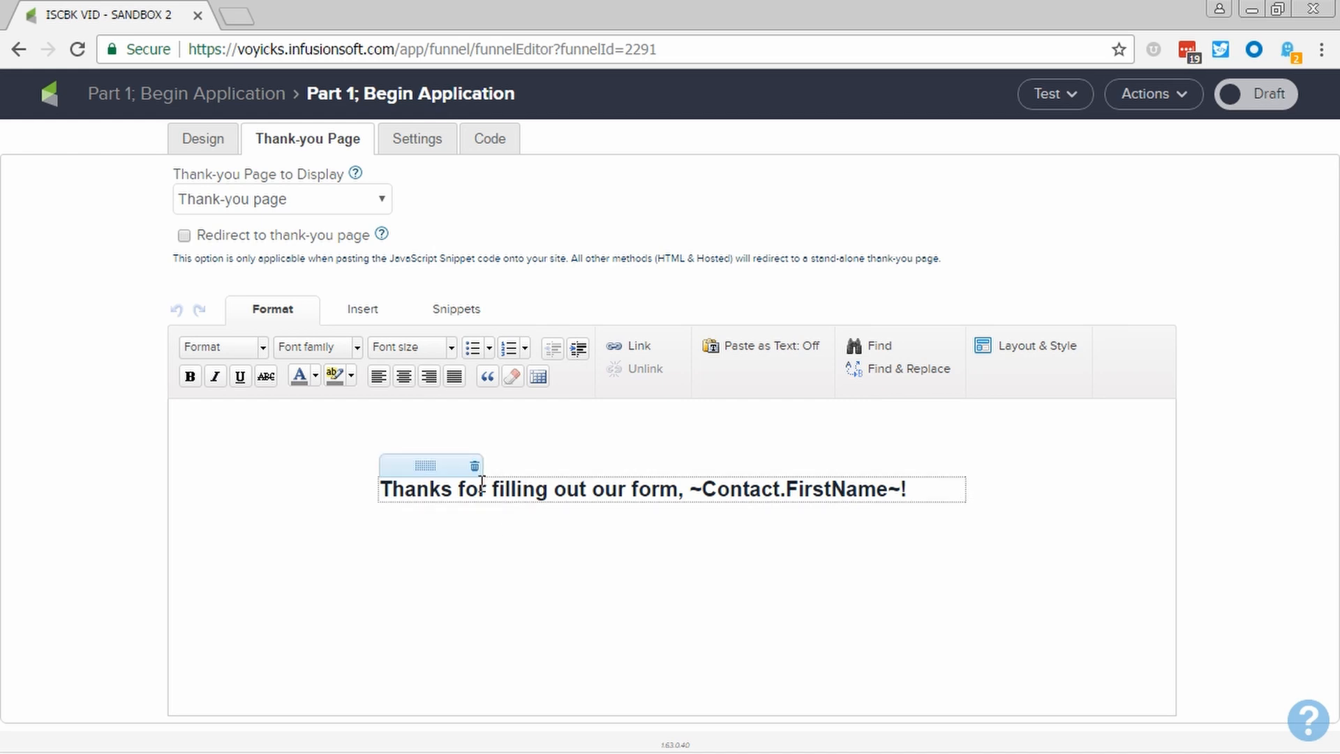
left_click(461, 486)
key("ctrl+shift+Right")
key("ctrl+shift+Right")
key("ctrl+shift+Right")
key("ctrl+shift+Right")
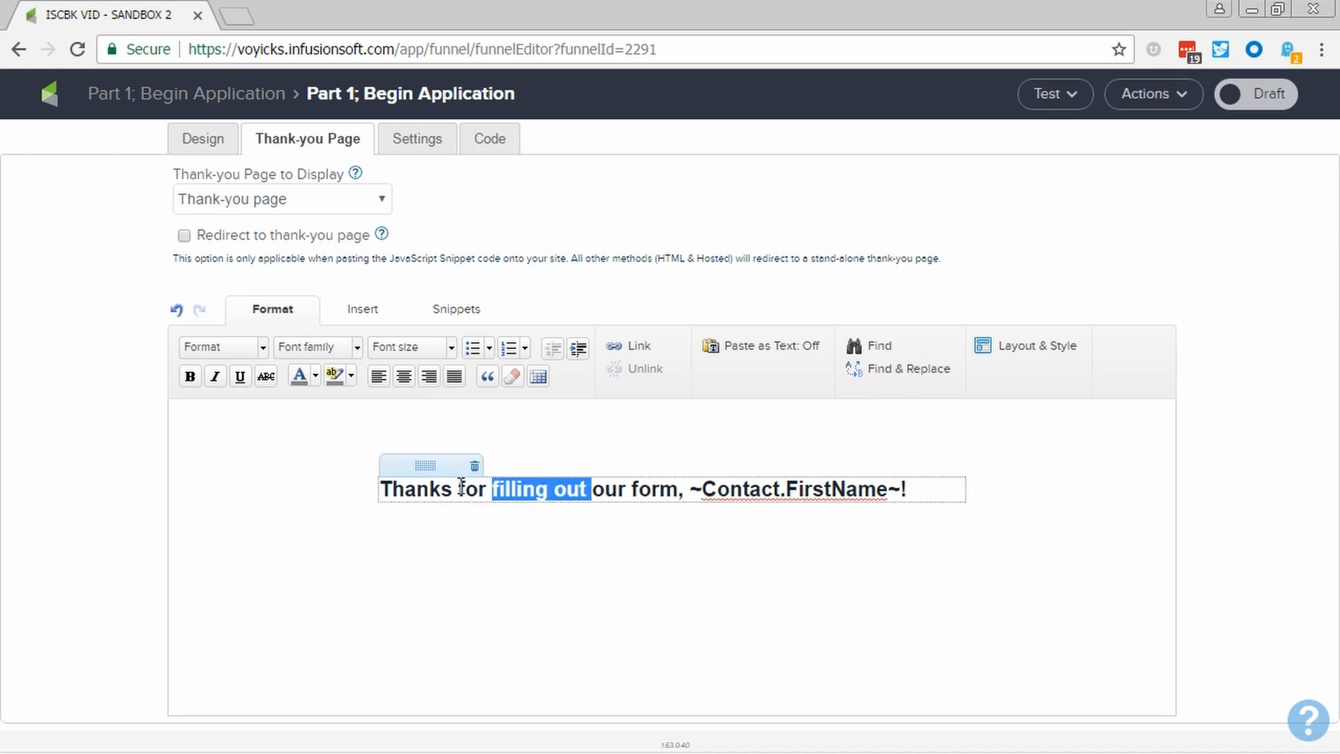
key("shift+Left")
key("shift+Left")
key("shift+Left")
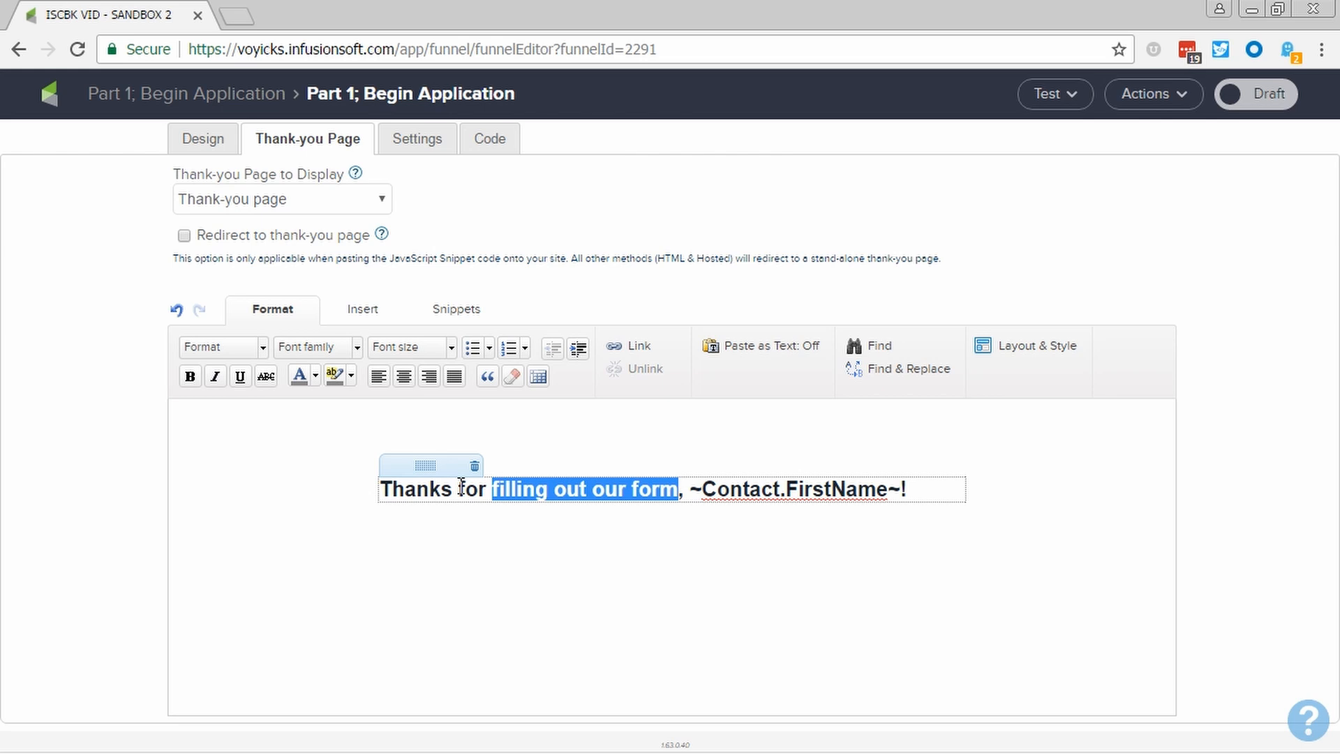
type("beginning y")
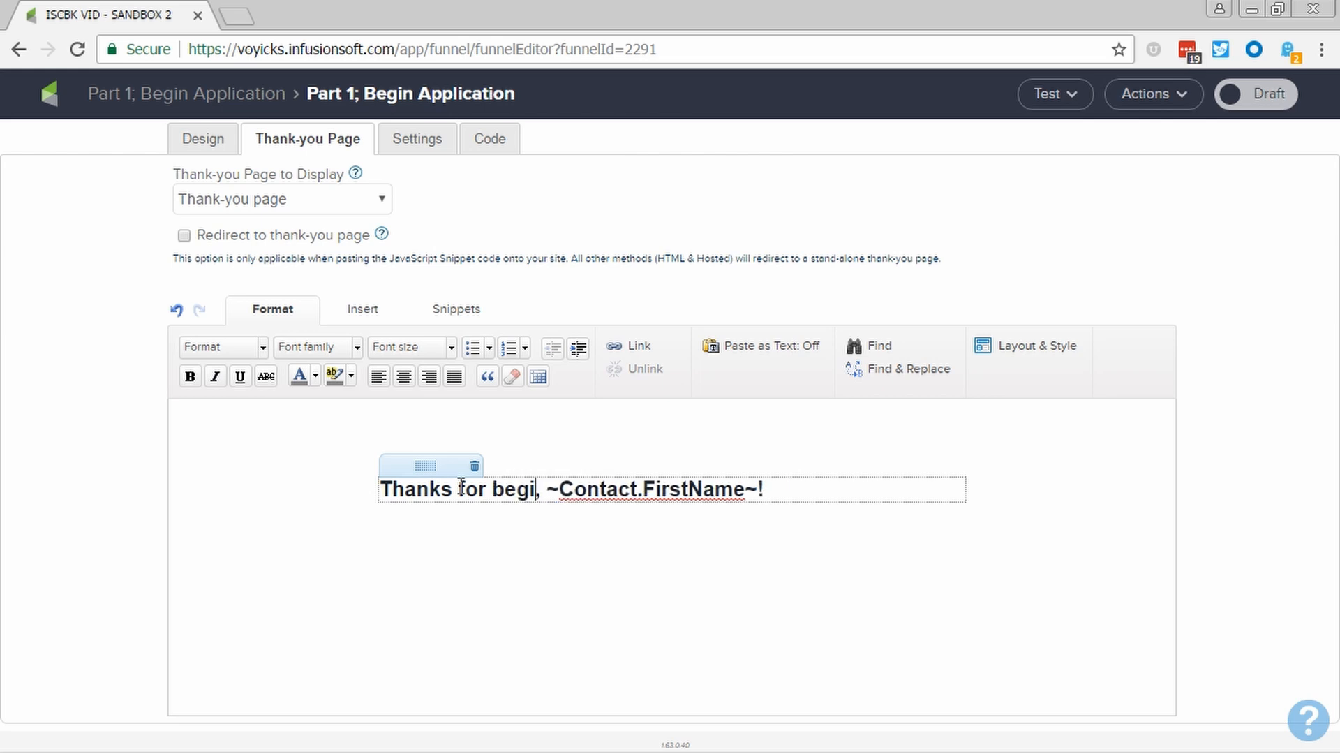
type("our applicat")
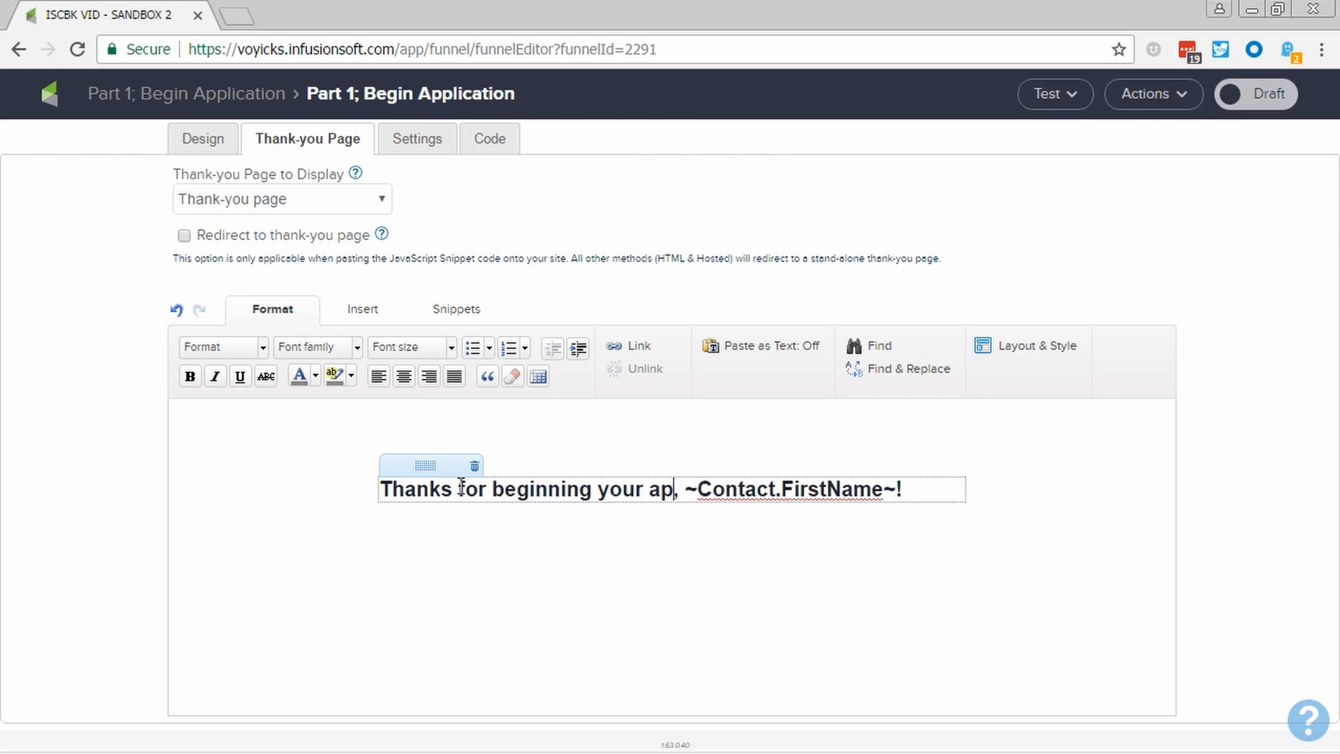
type("ion")
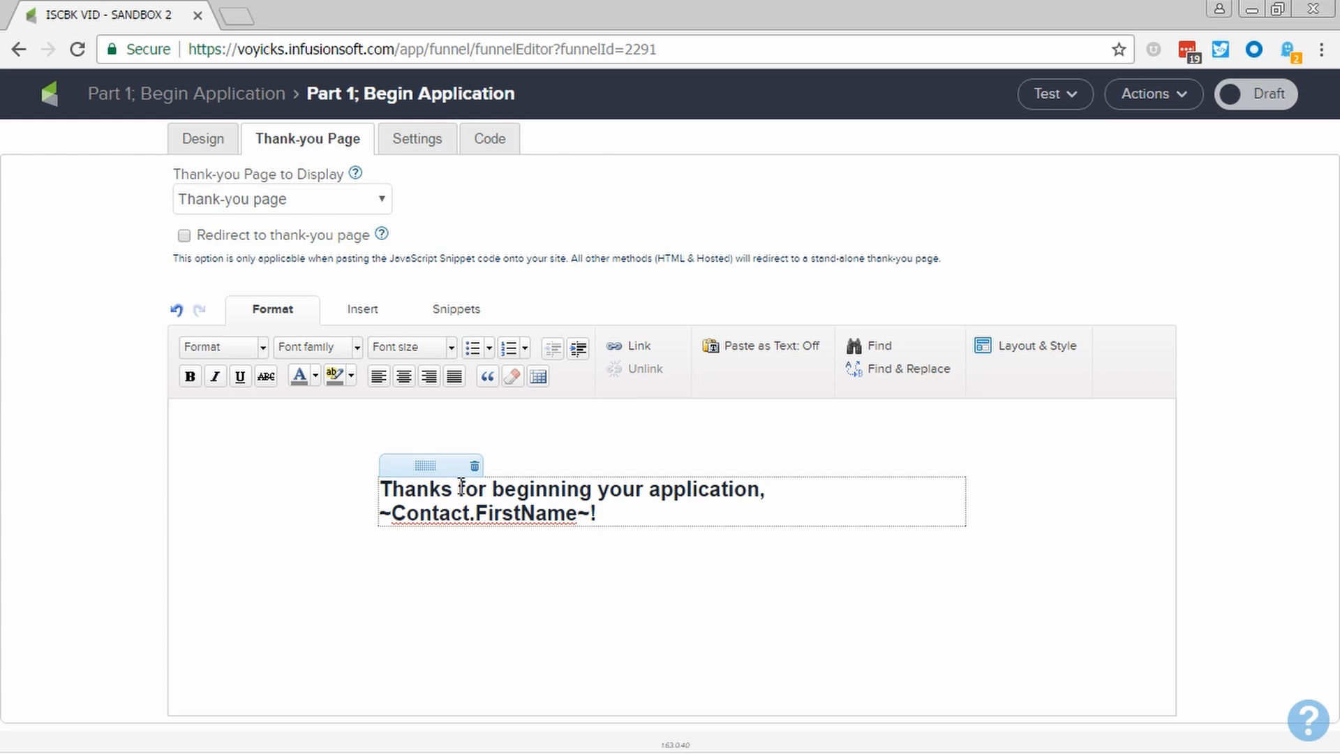
Add the paragraph "Before completing step 2, you'll need to confirm your email address. Check your inbox right now for the link!" below the greeting
key("ctrl+End")
key("Return")
key("Return")
type("B")
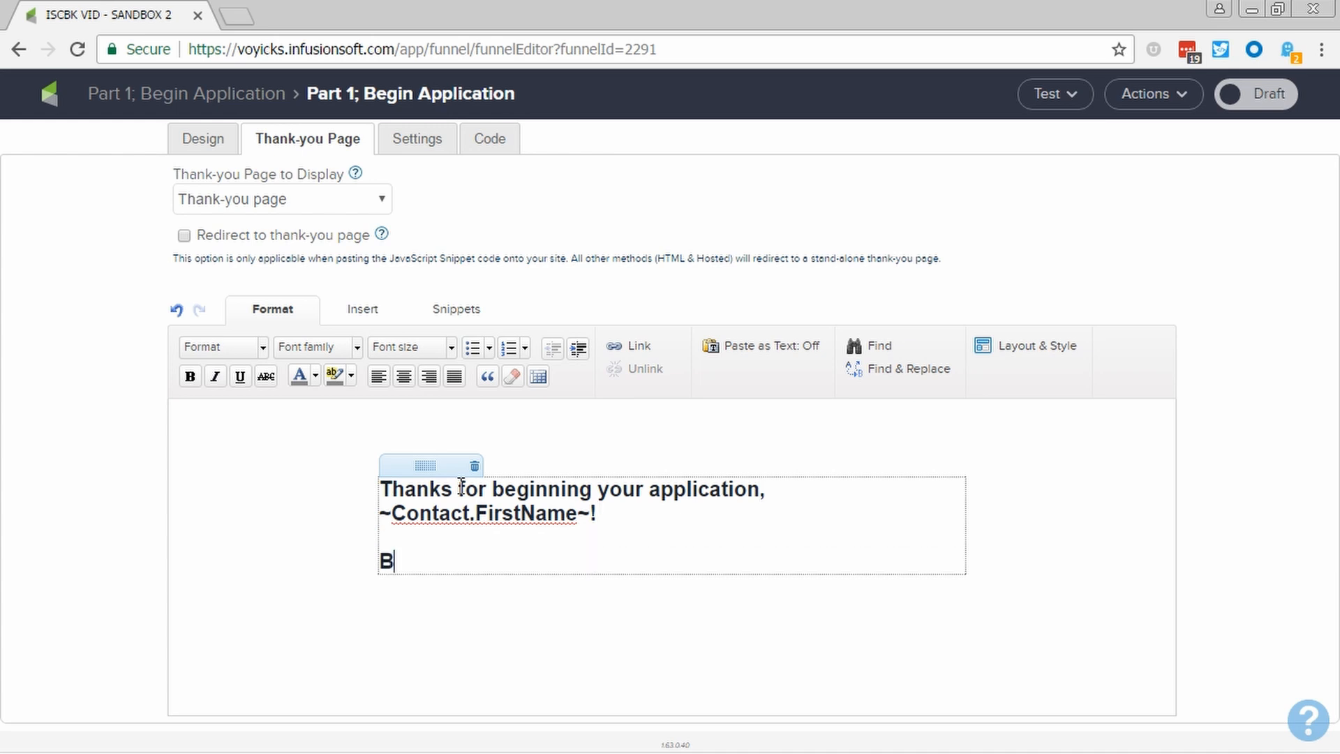
type("efore completed")
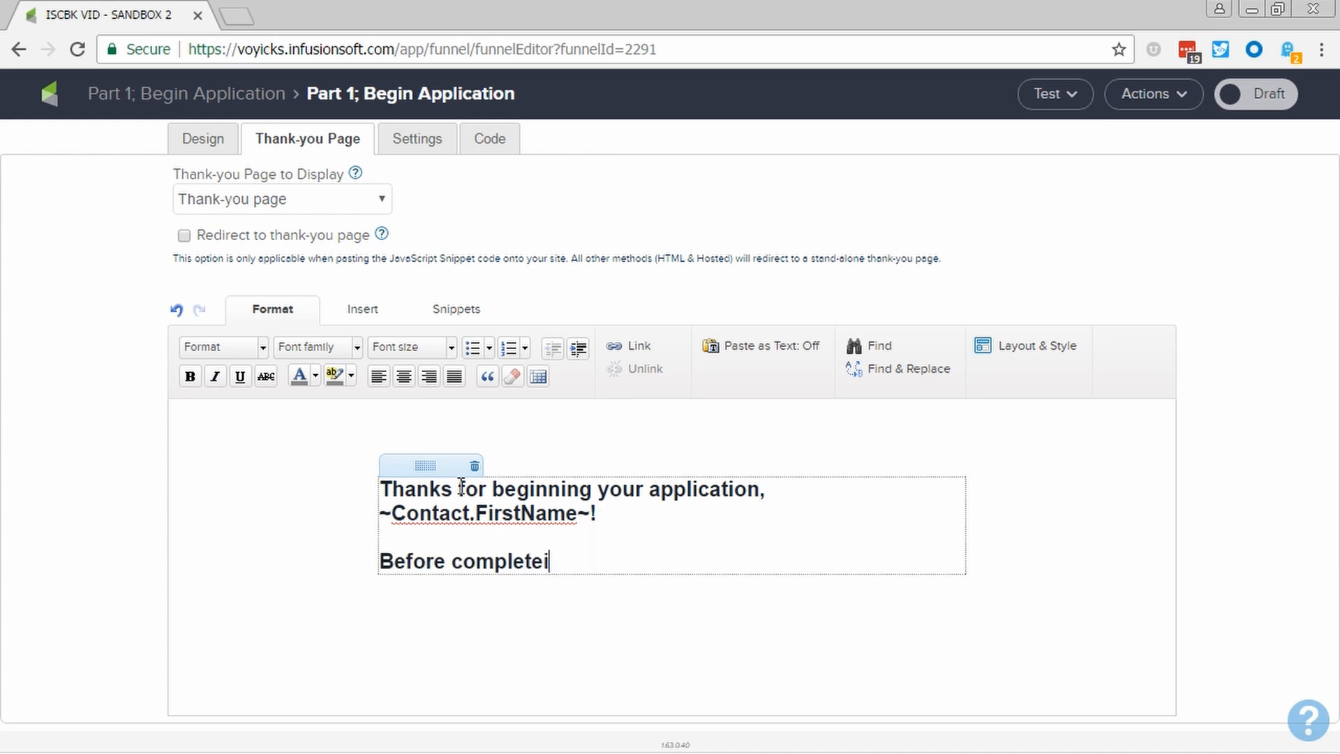
key("BackSpace")
key("BackSpace")
type("ing step ")
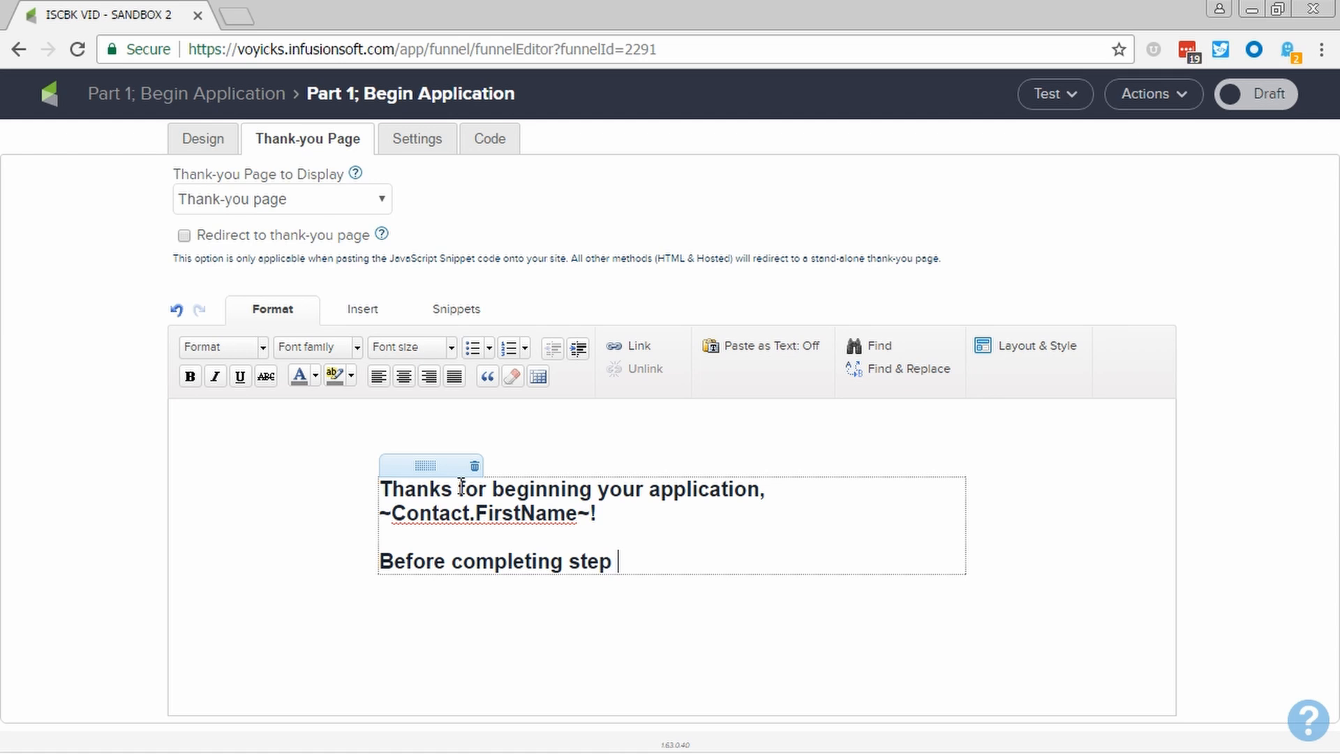
type("2, you'll need to con")
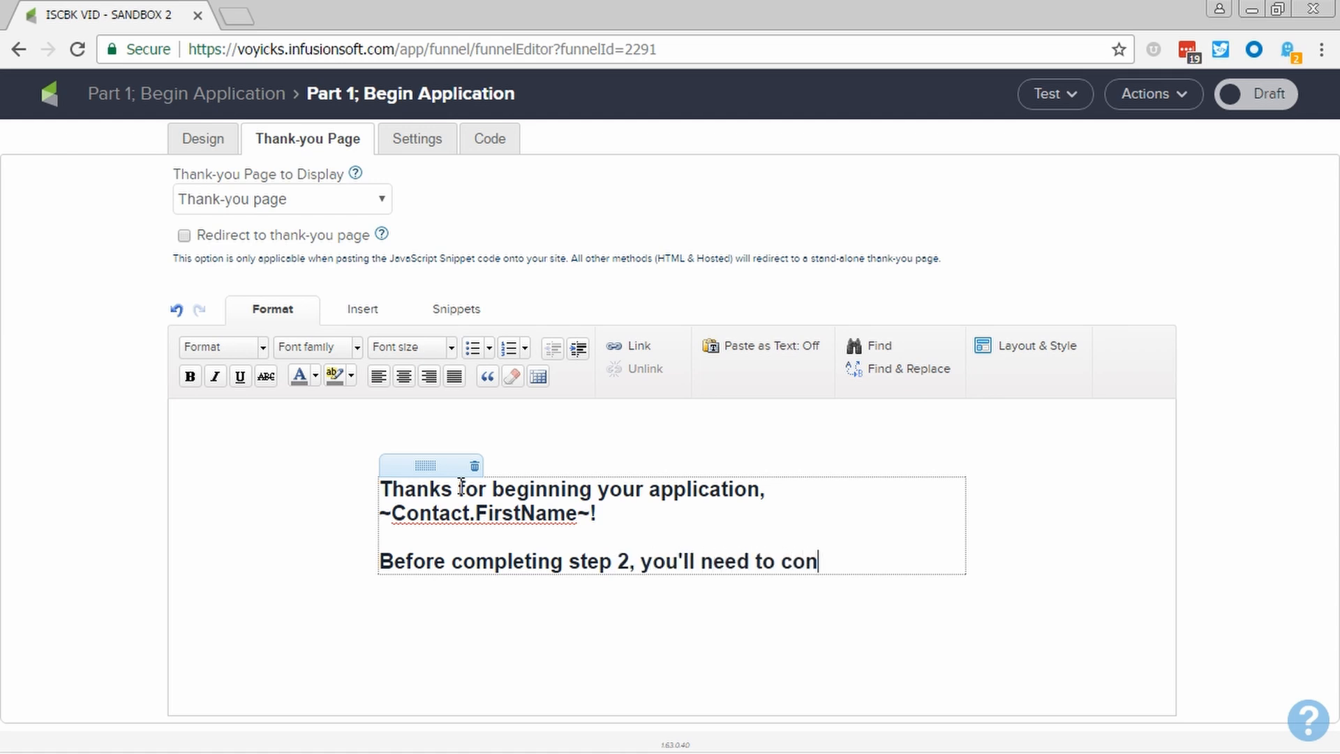
key("BackSpace")
type("nfirm your email a")
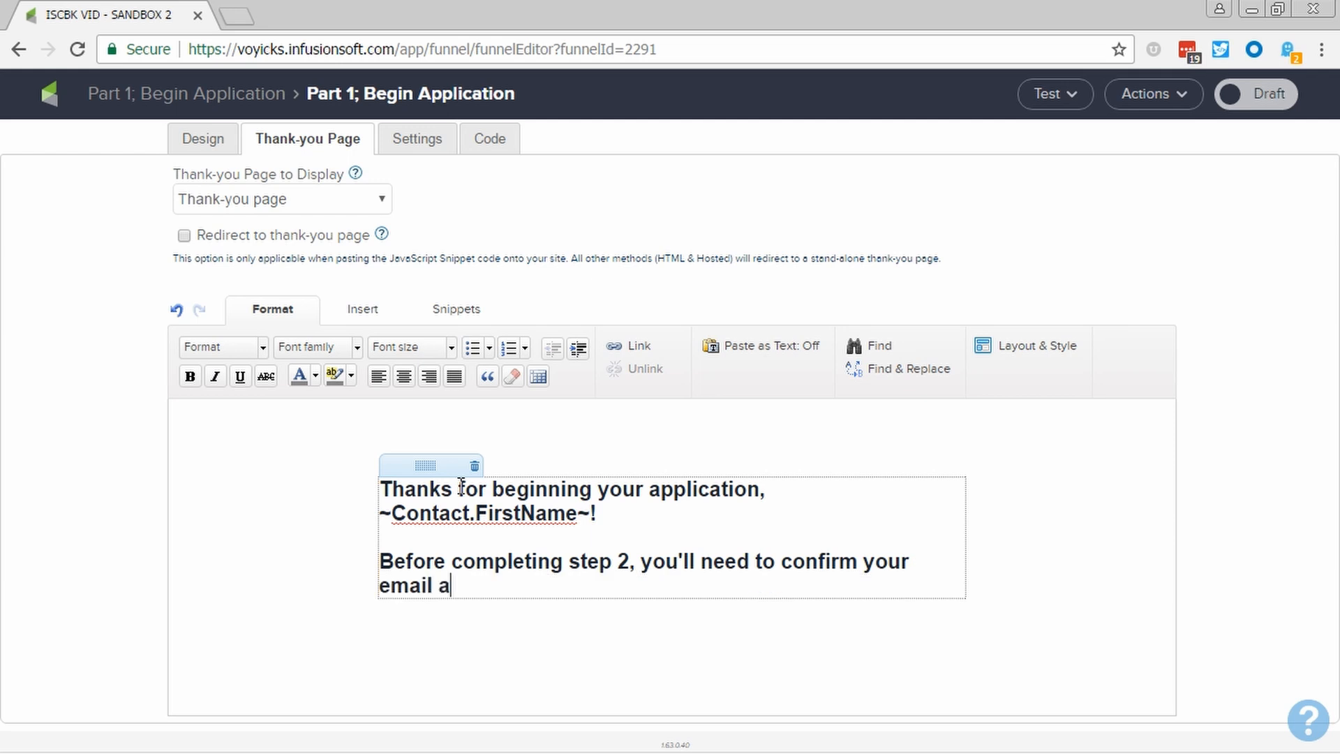
type("ddress. Check y")
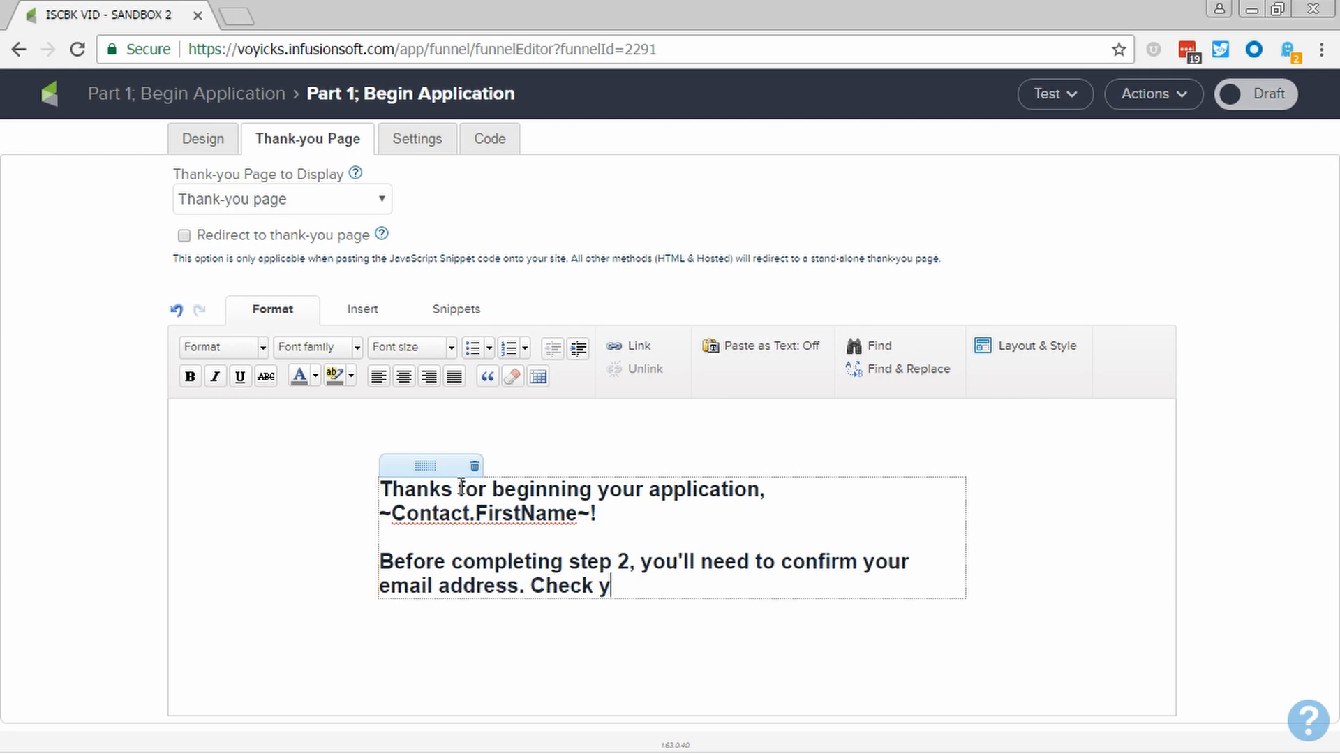
type("our inbox ")
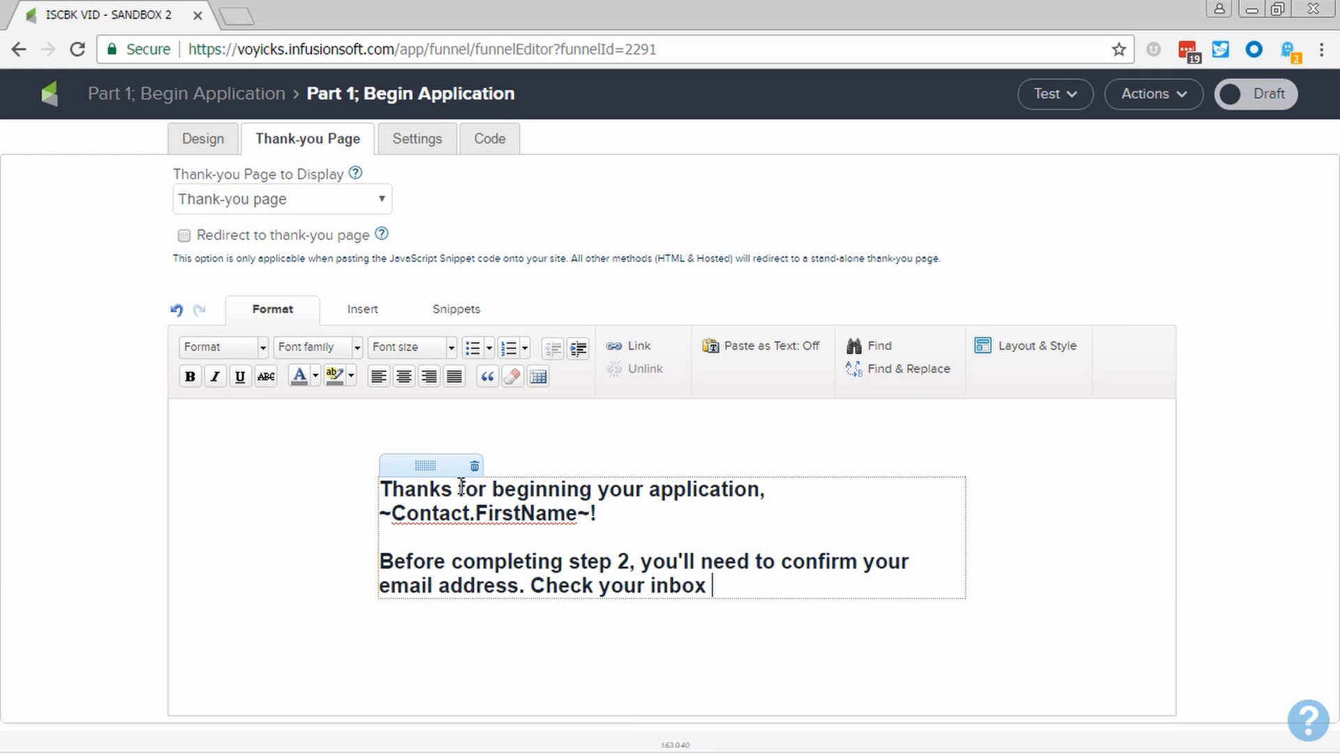
type("right now for the link!")
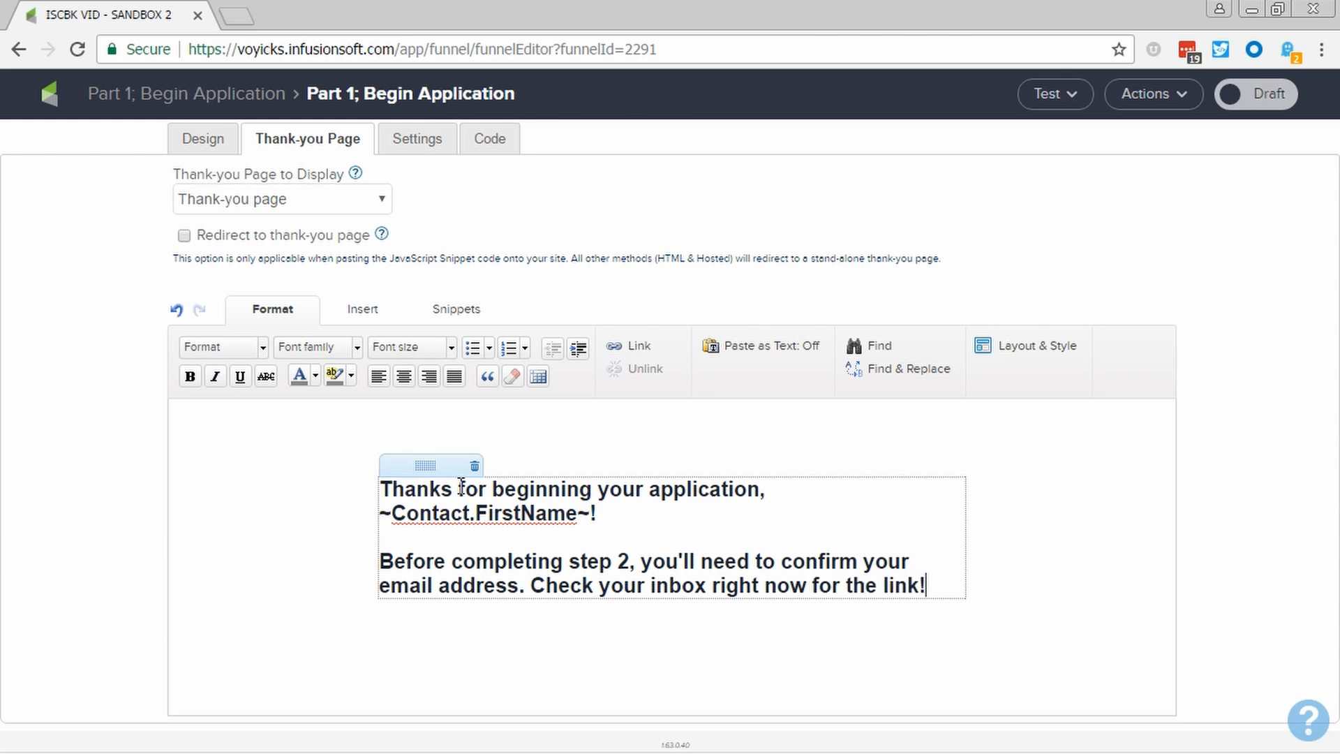
Center all of the text in the thank-you page message
left_click_drag(945, 584, 381, 441)
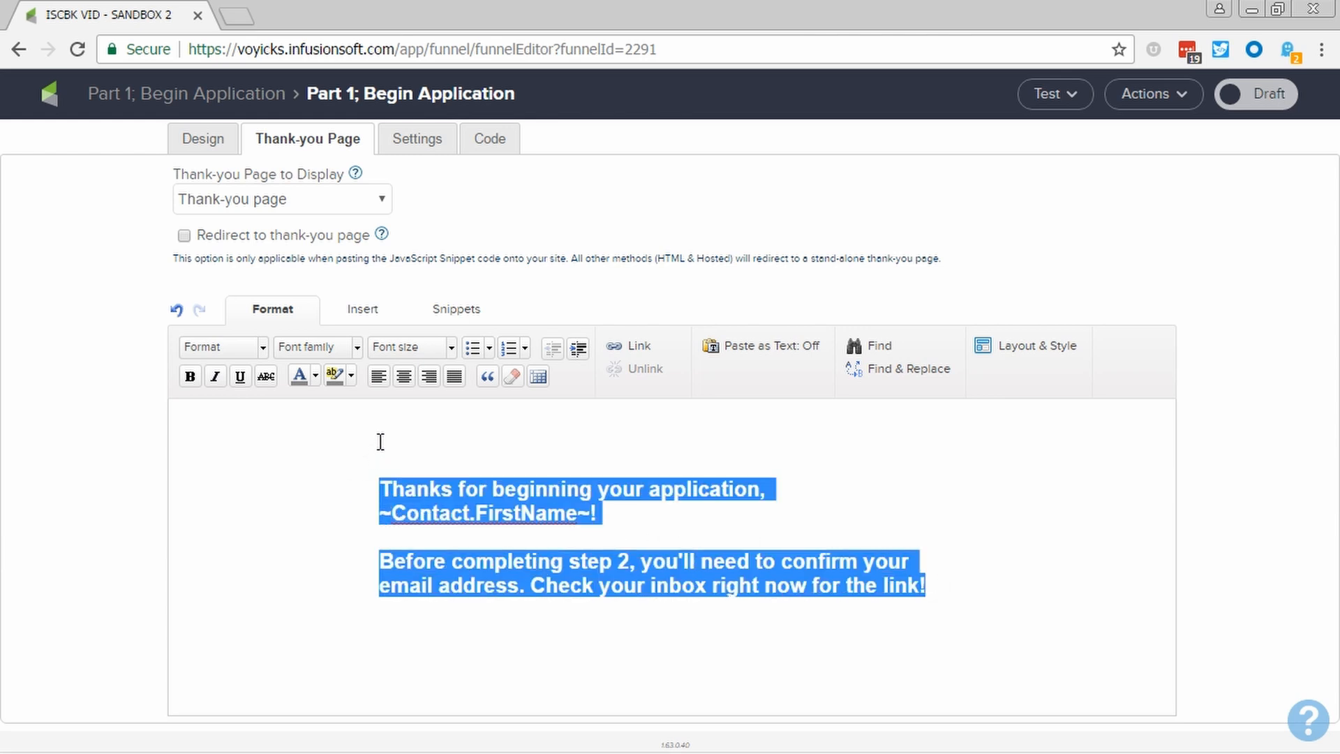
left_click(404, 376)
left_click(605, 613)
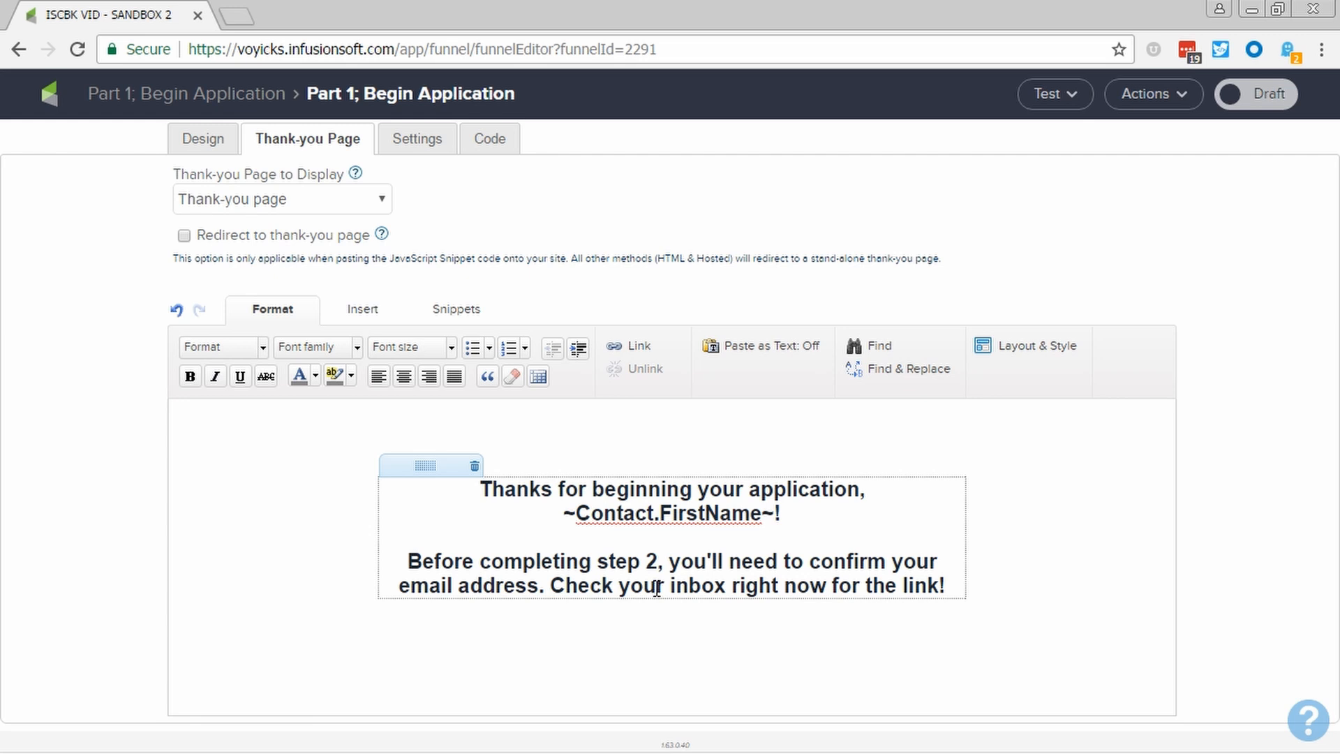
Mark the Part 1 web form as Ready and return to the campaign canvas
left_click(1253, 110)
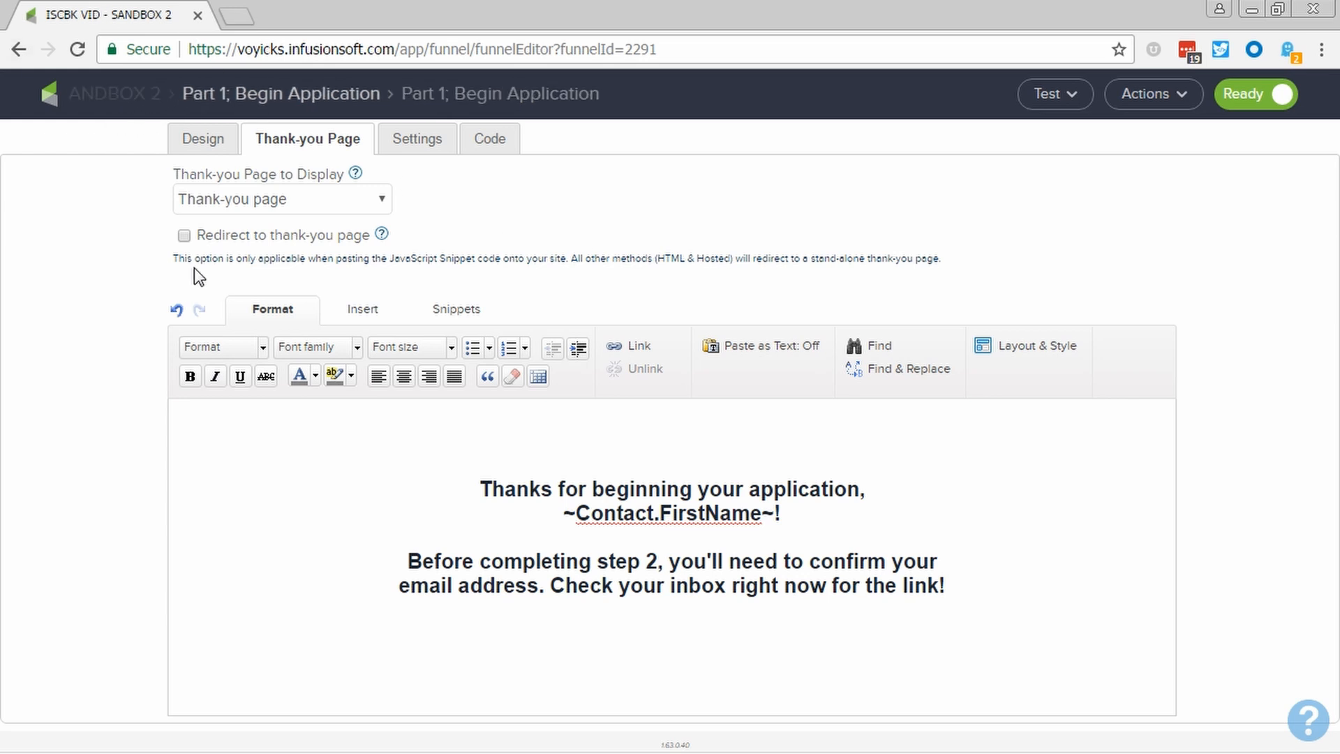
left_click(281, 93)
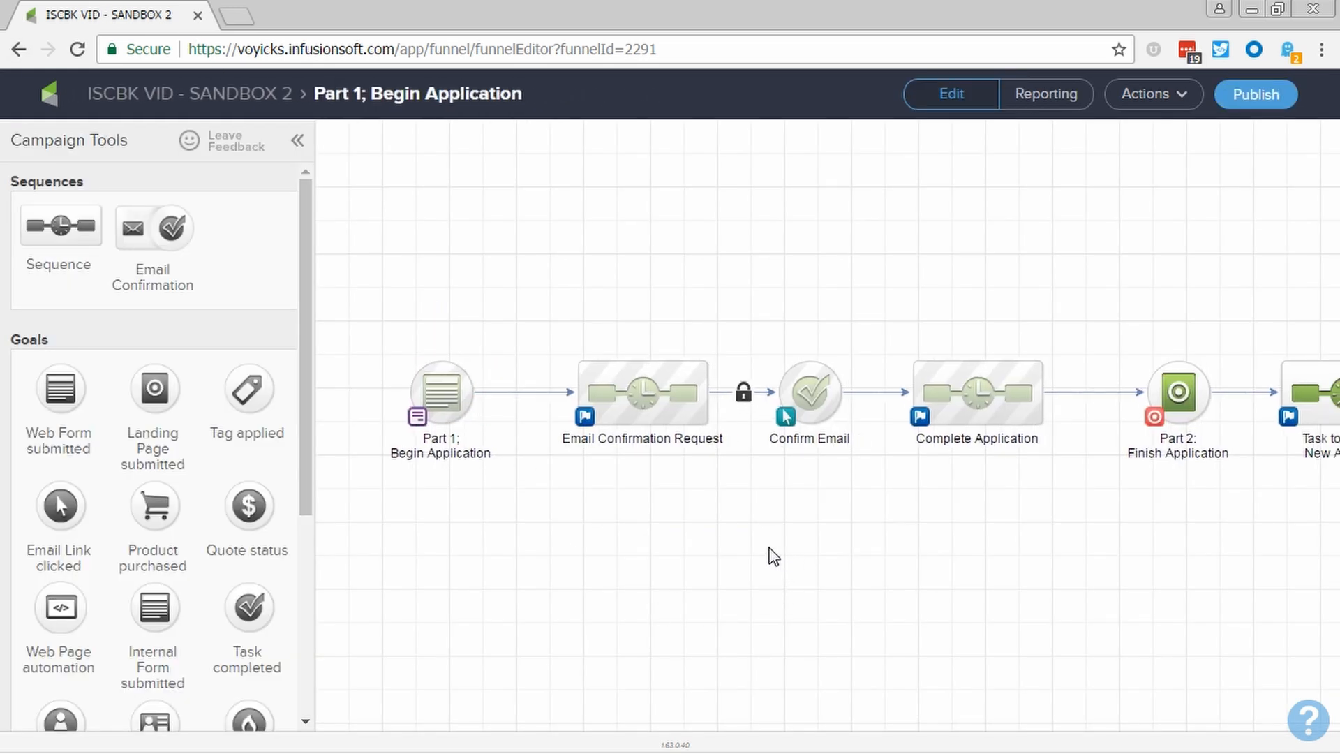
Review the campaign flow from the Part 1 web form through to the Task to Contact New Applicant sequence
left_click_drag(768, 548, 702, 522)
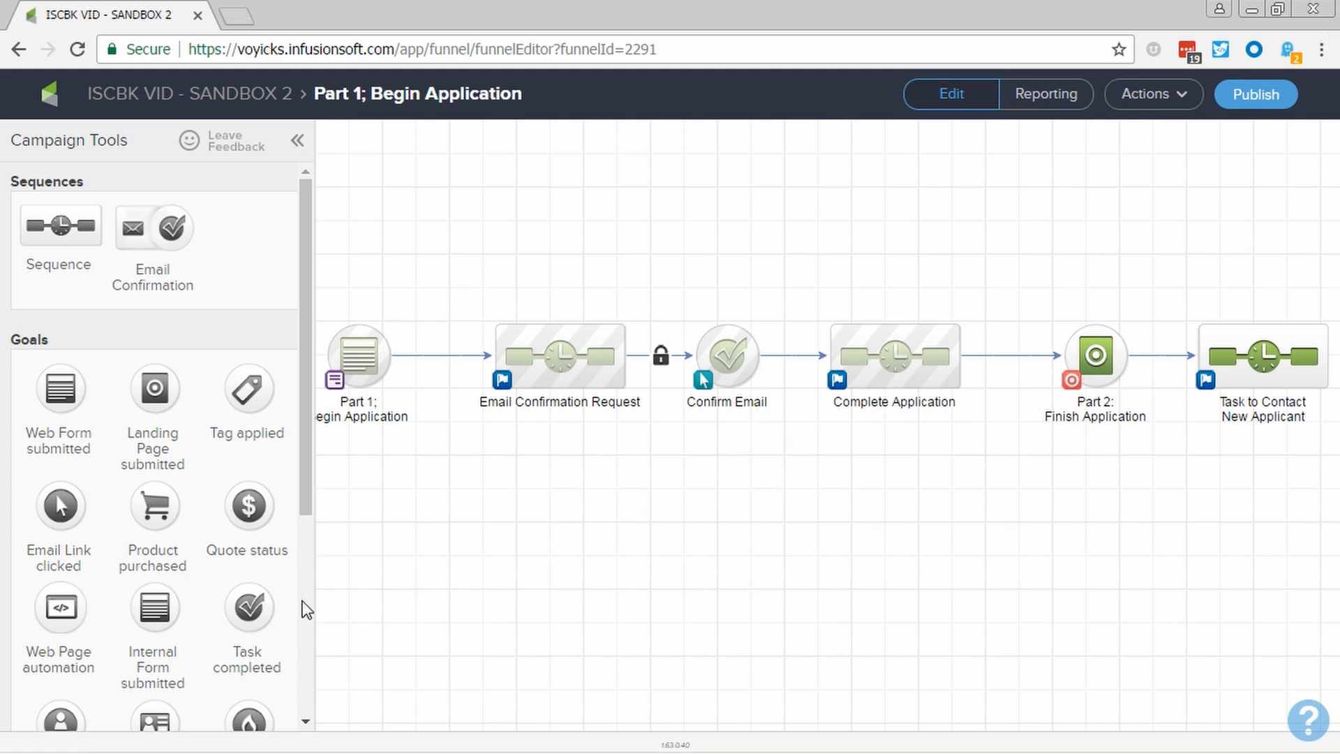
left_click_drag(383, 477, 415, 481)
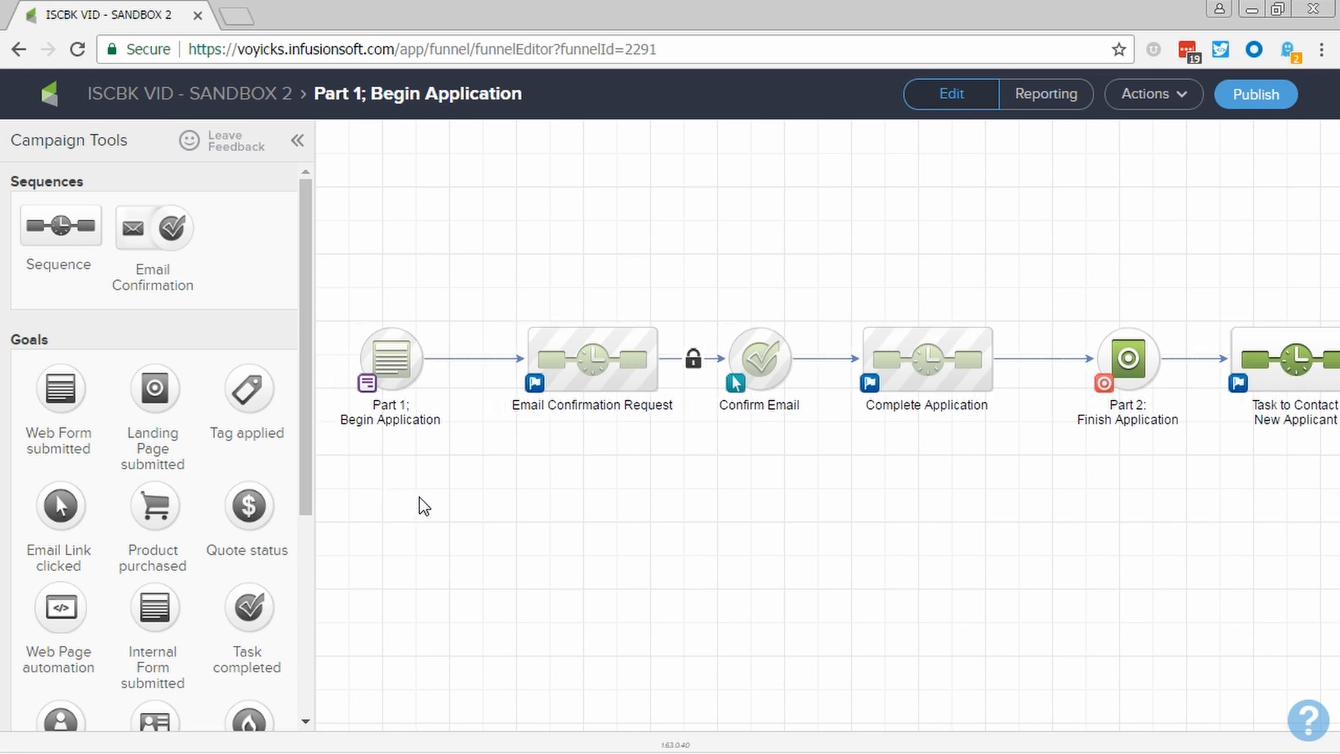
left_click(396, 361)
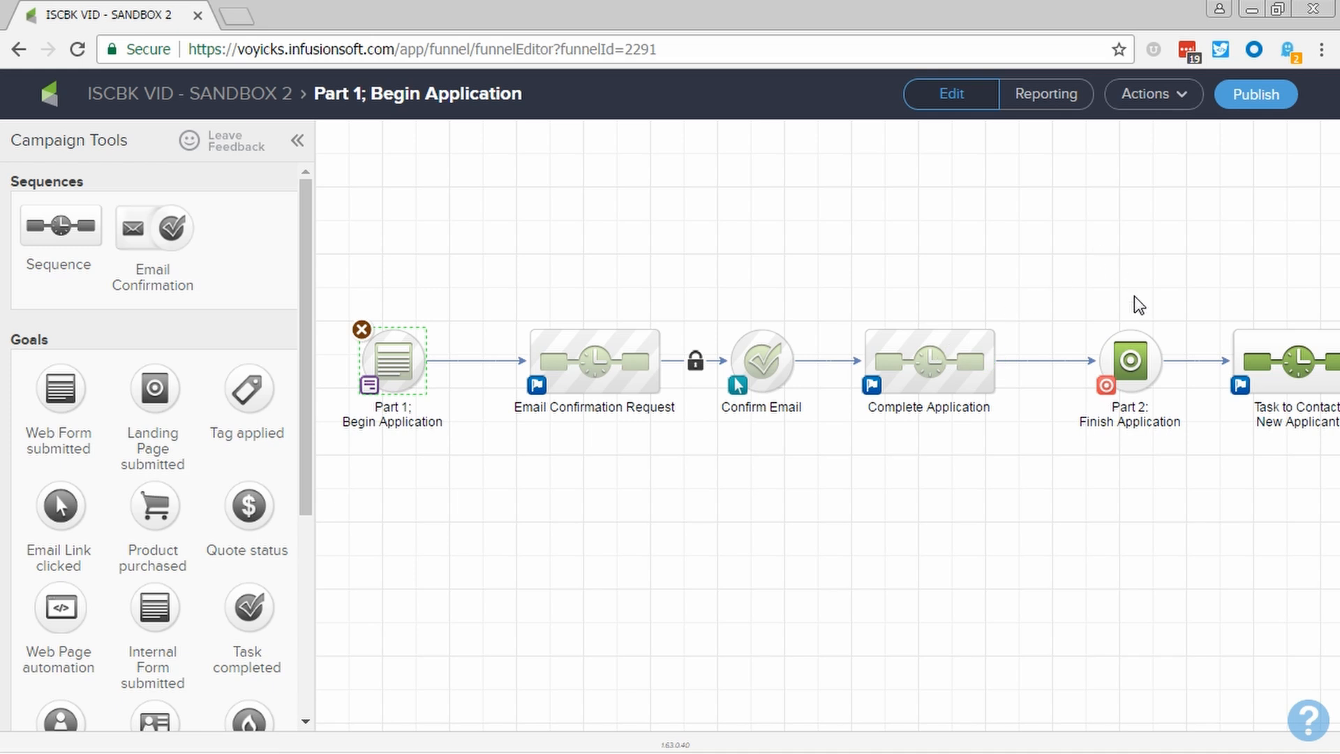
left_click_drag(1280, 566, 1217, 556)
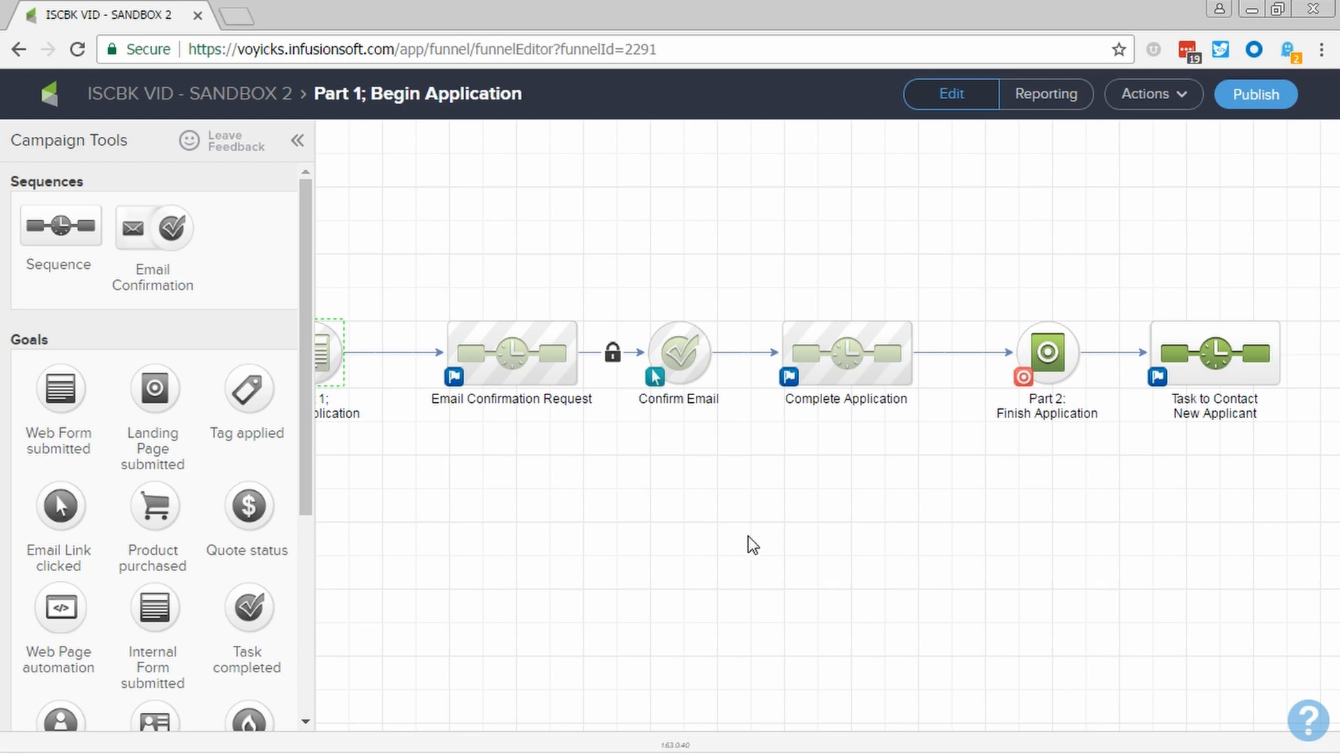
left_click_drag(658, 559, 705, 563)
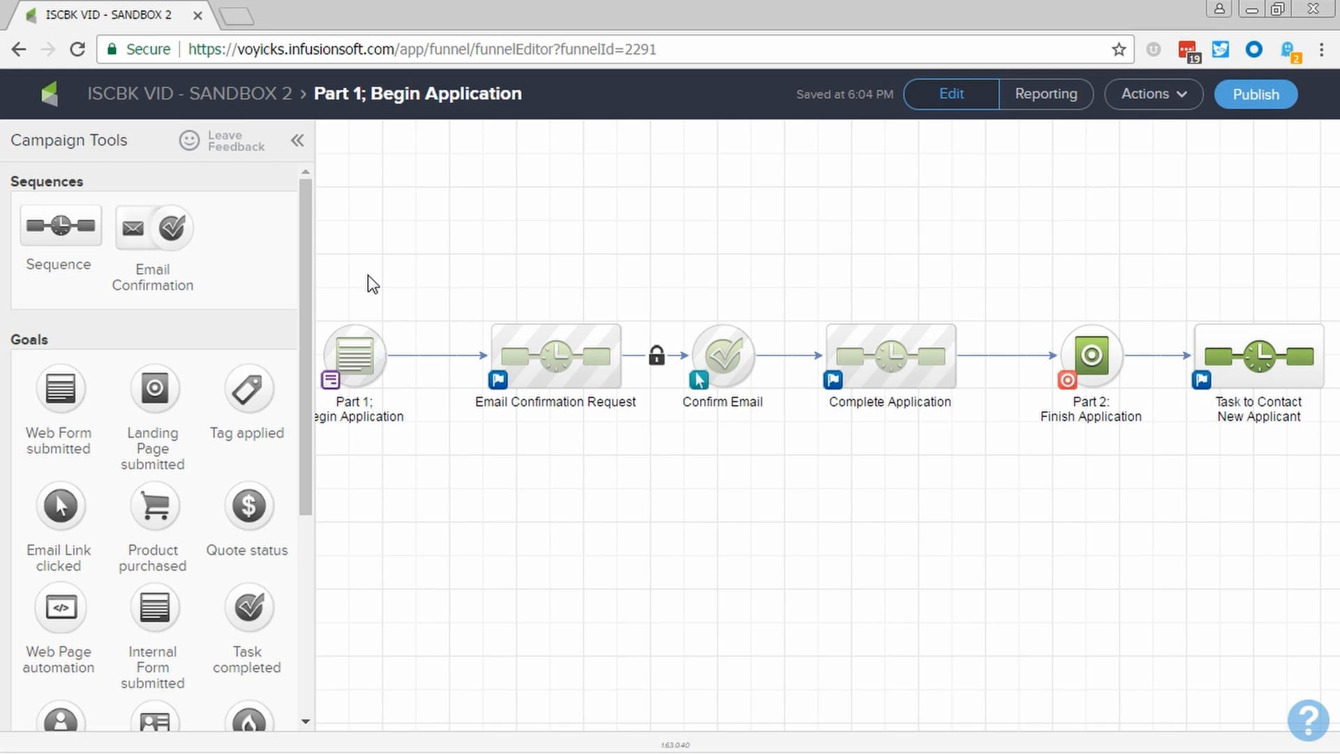
left_click(360, 354)
left_click(1109, 343)
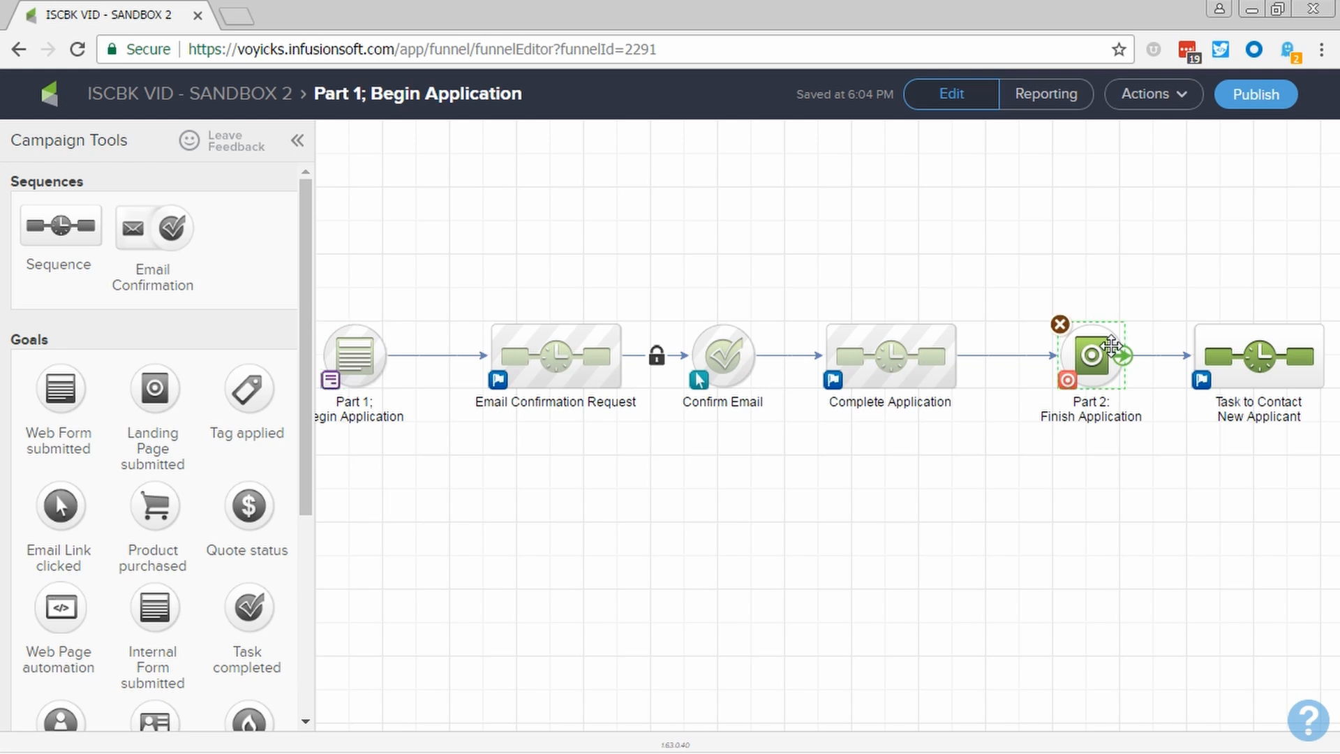
left_click(1115, 499)
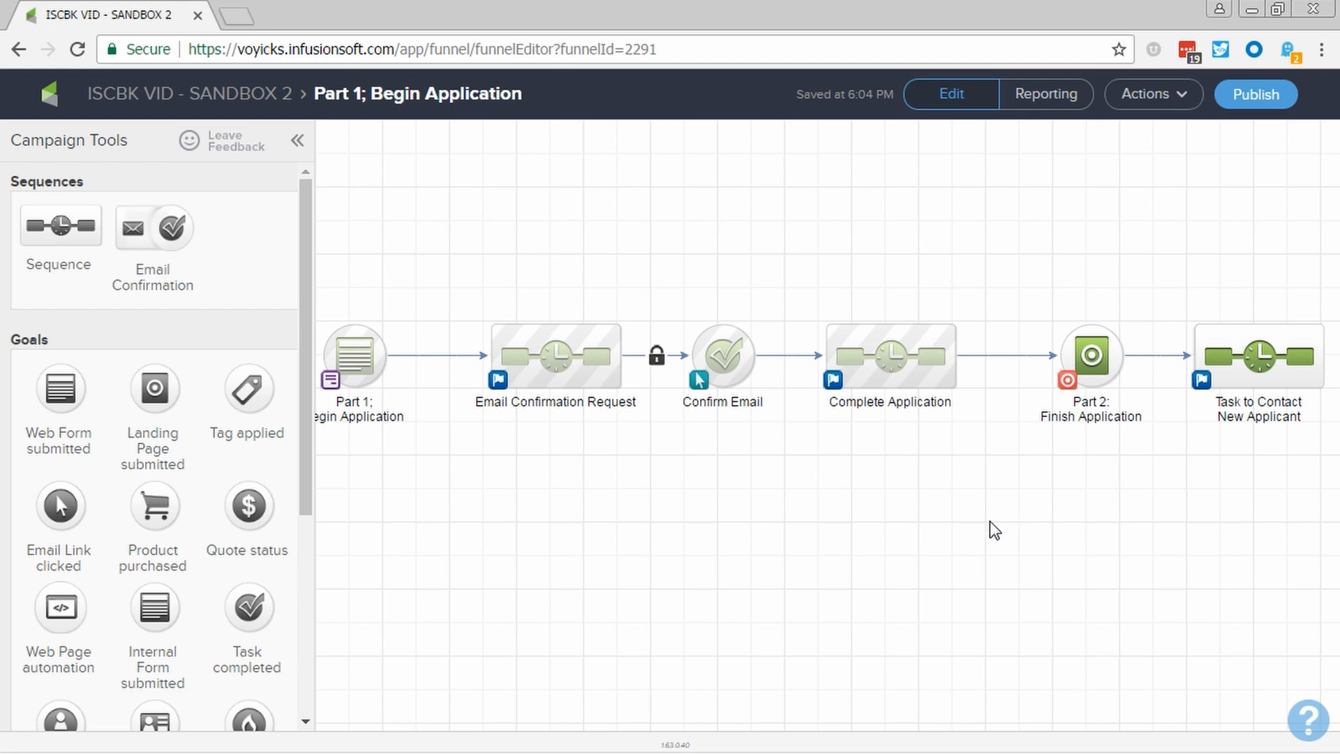
Add an internal form goal named "ADMIN - Schedule Applicant Interview" beyond the Task to Contact New Applicant sequence
left_click_drag(990, 520, 267, 520)
right_click(267, 520)
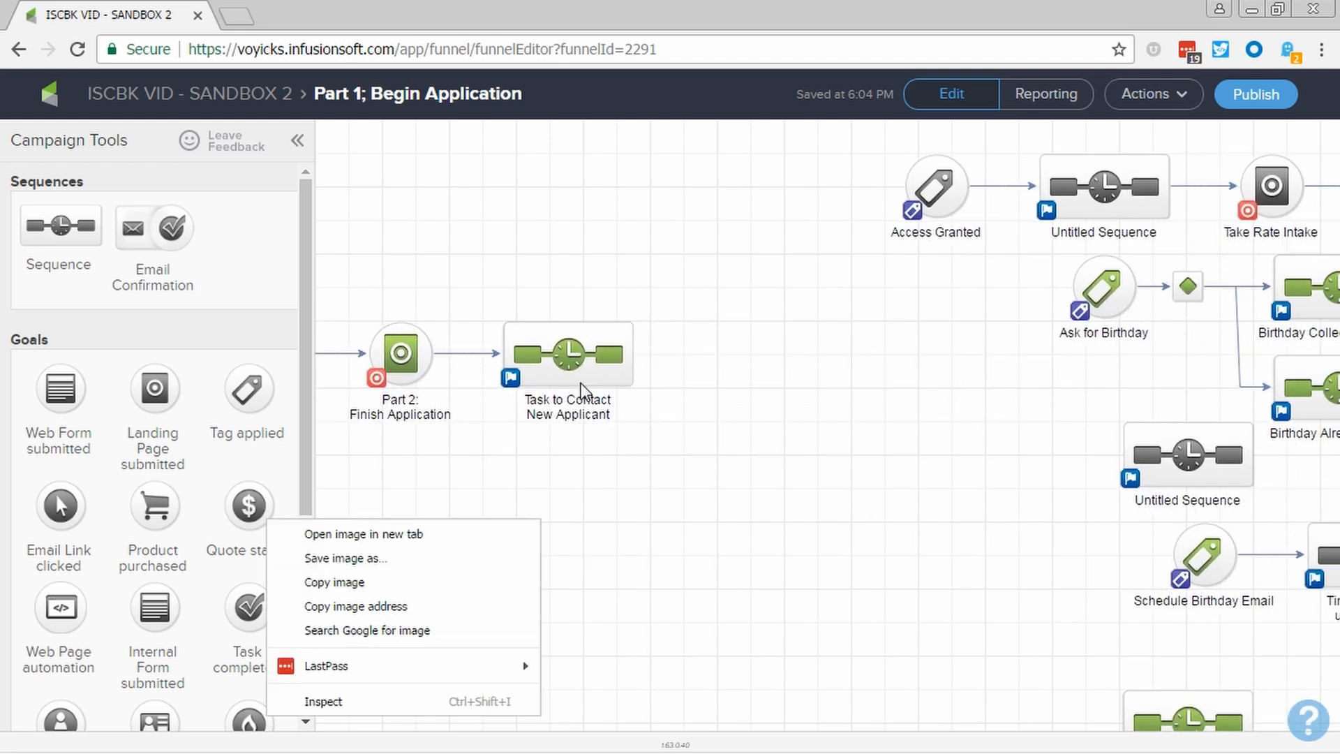
left_click(1104, 525)
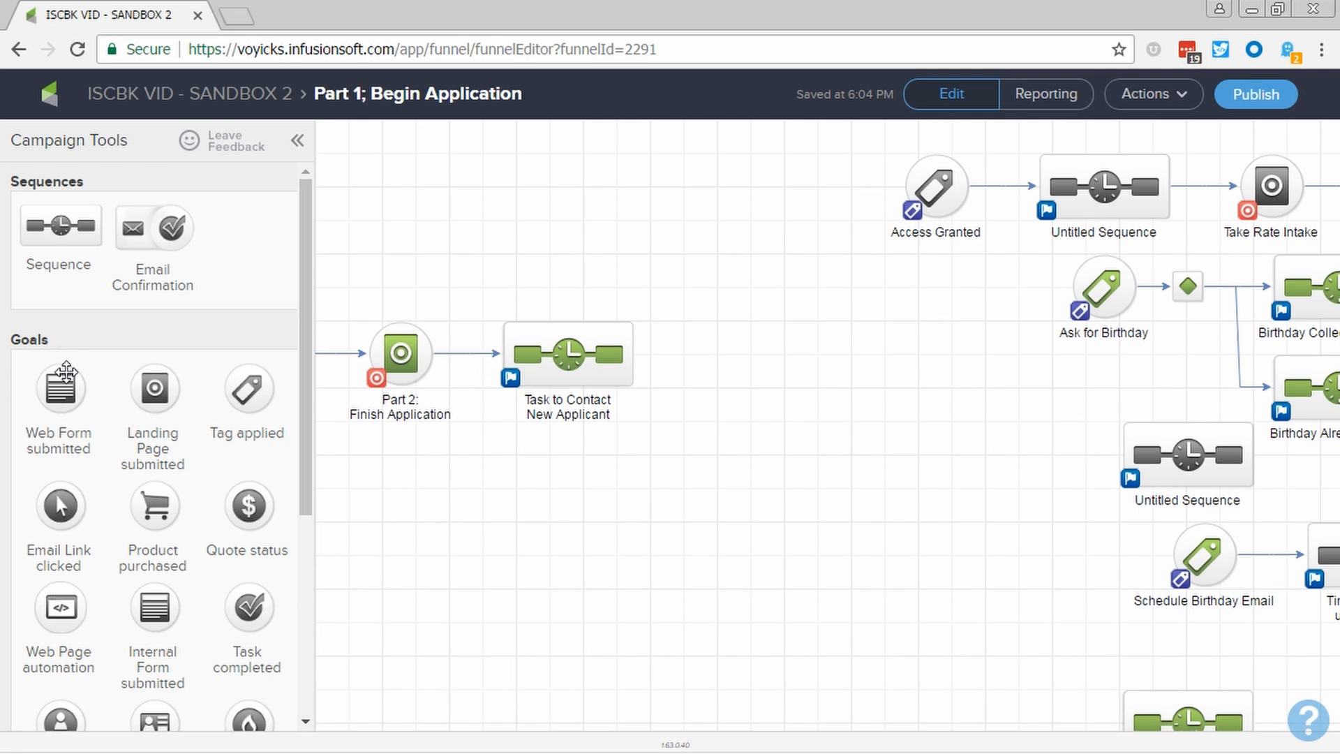
left_click_drag(143, 602, 706, 355)
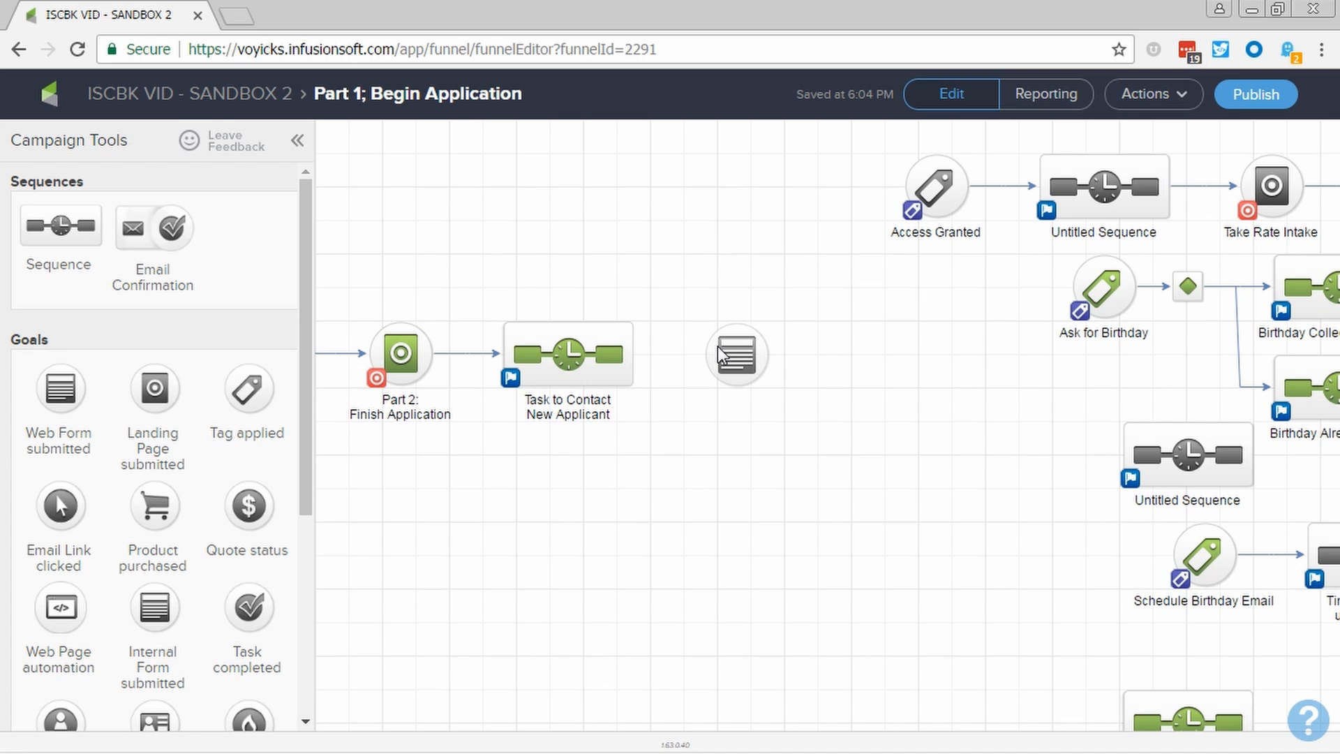
type("ADMIN")
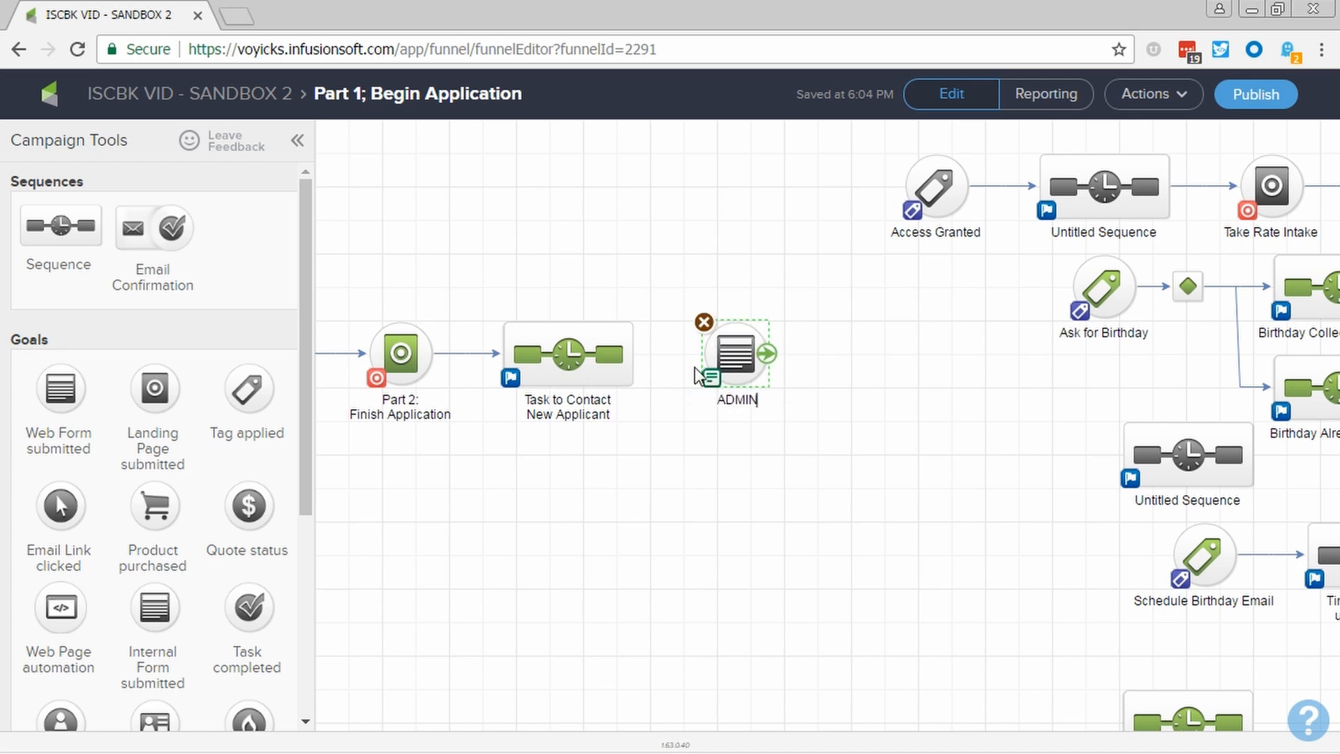
type(" - Schedule Applicant Interview")
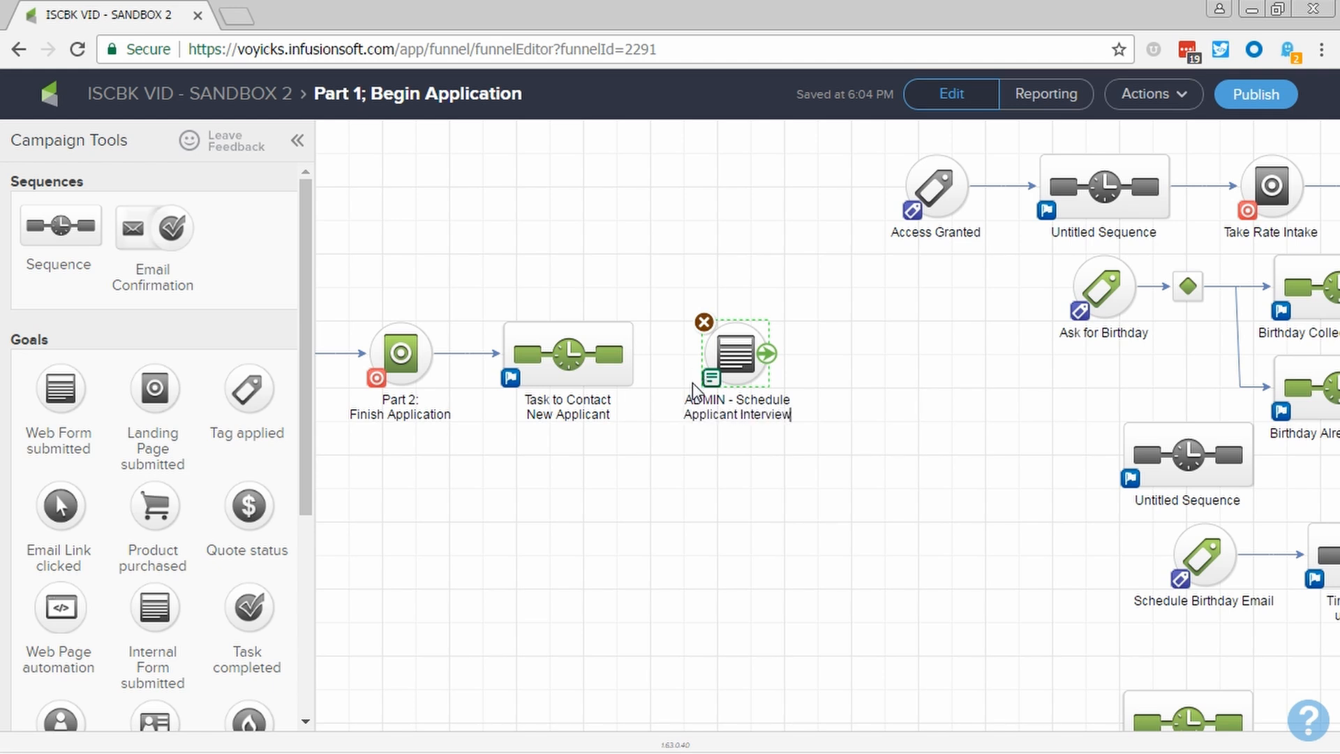
left_click(651, 565)
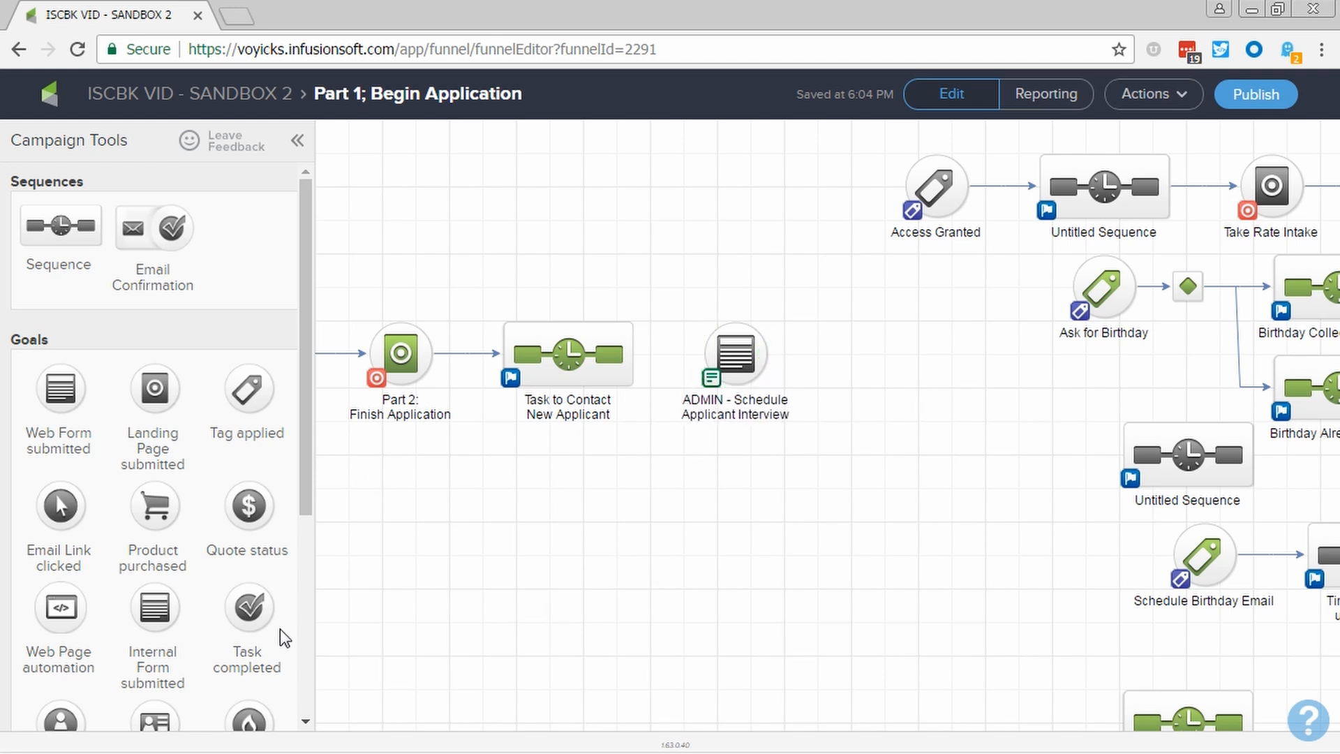
Shift the application chain from Part 1 through the Task to Contact New Applicant sequence left on the canvas, keeping its spacing compact
left_click(298, 148)
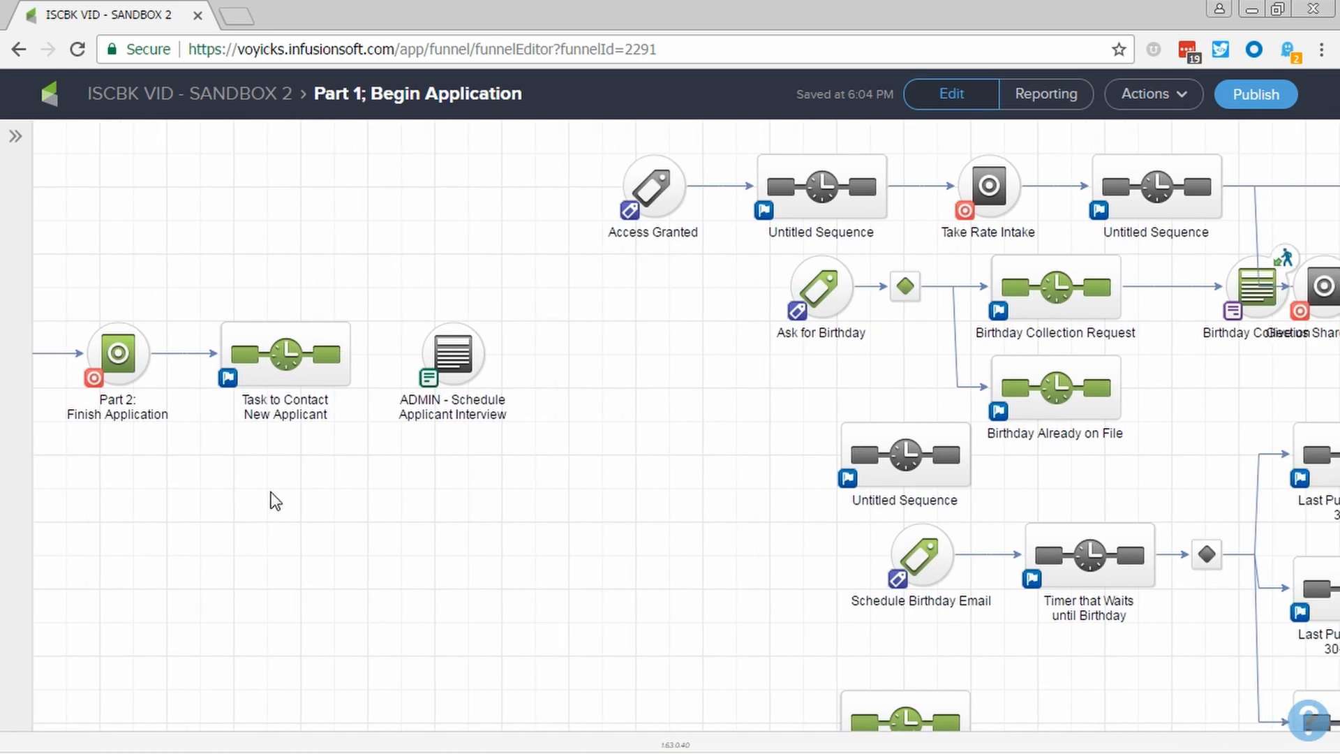
left_click_drag(268, 499, 1302, 577)
left_click_drag(216, 254, 1301, 466)
left_click_drag(1276, 386, 490, 375)
left_click_drag(170, 299, 1287, 438)
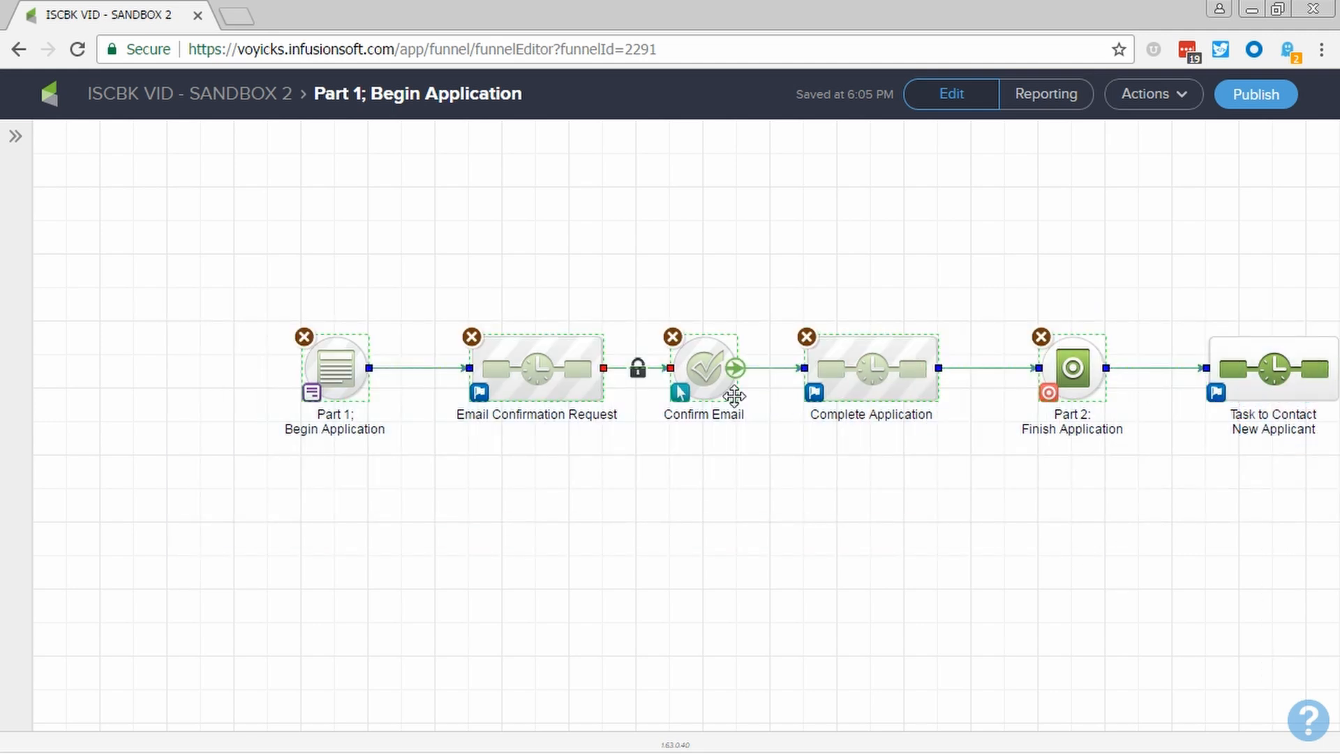
left_click_drag(733, 388, 572, 381)
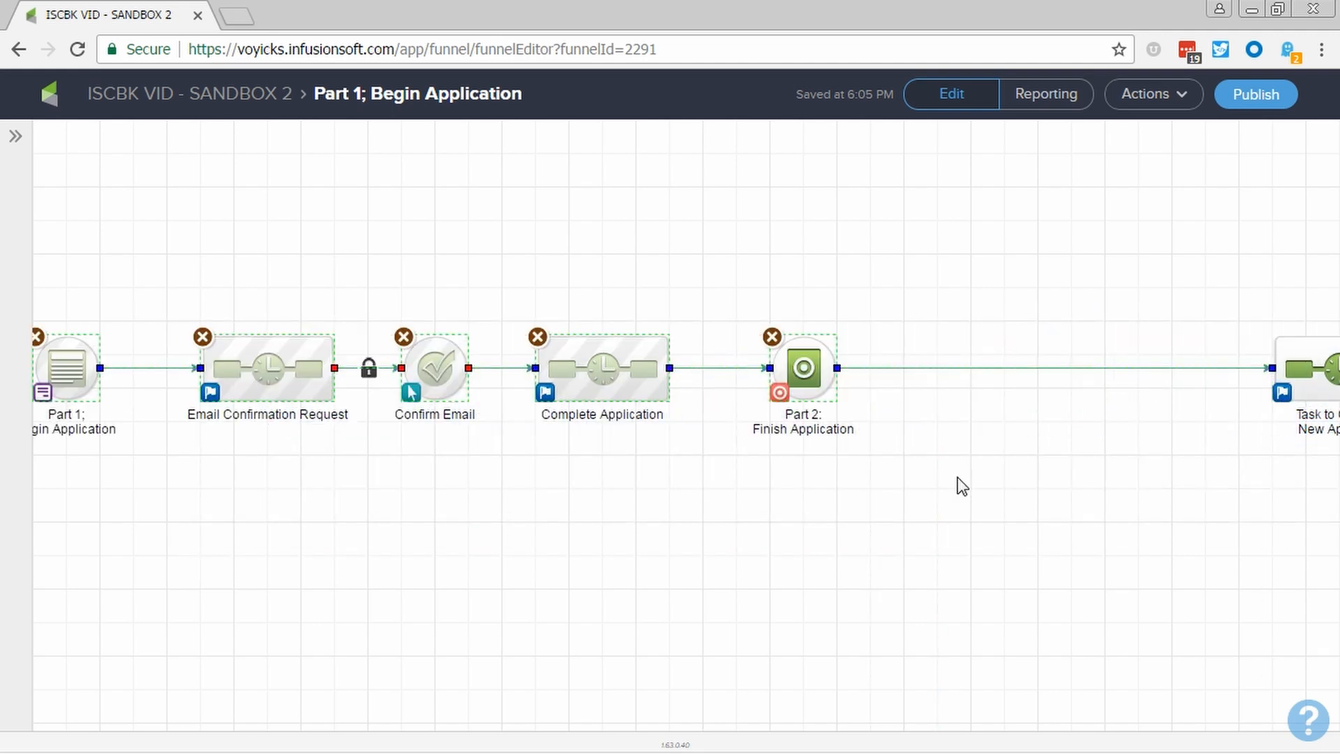
left_click(959, 480)
left_click_drag(1330, 352, 964, 368)
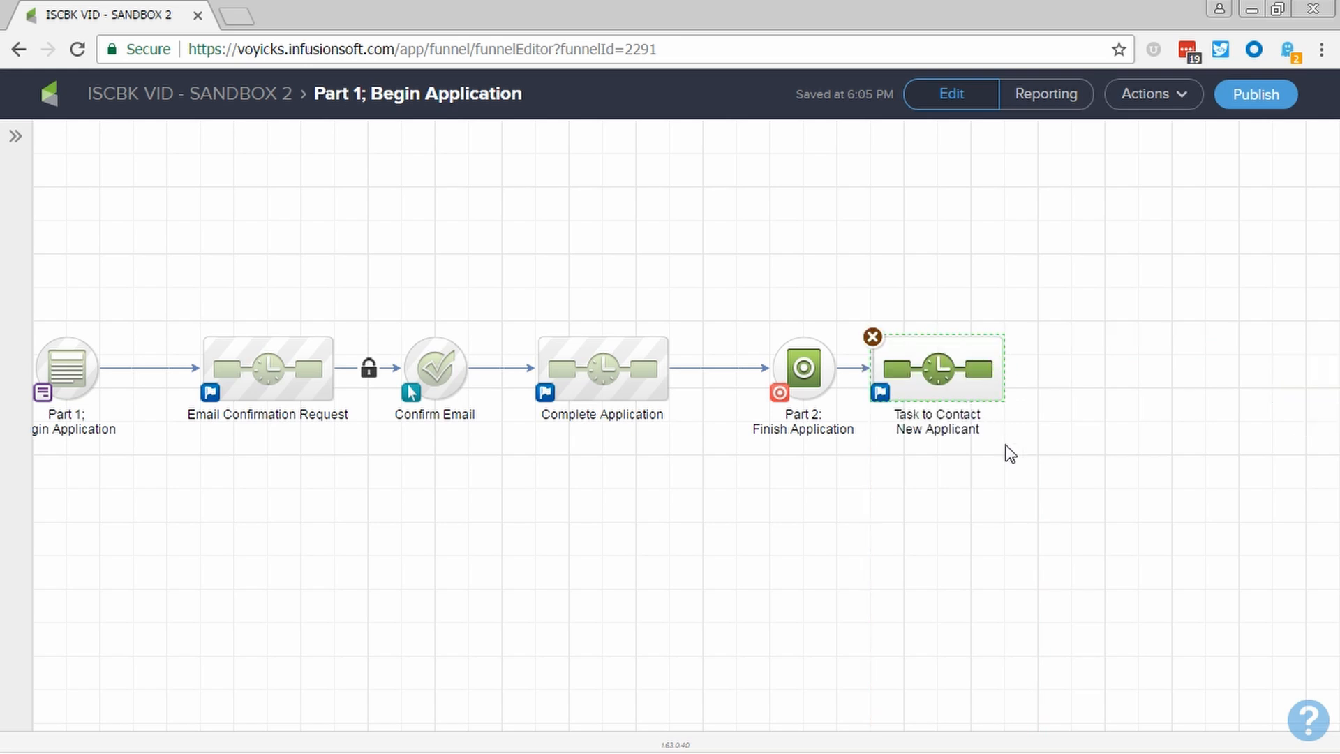
Connect the Task to Contact New Applicant sequence to the ADMIN - Schedule Applicant Interview form, placed right beside it
scroll(942, 509, "right", 5)
left_click_drag(1014, 470, 639, 454)
left_click_drag(525, 441, 698, 413)
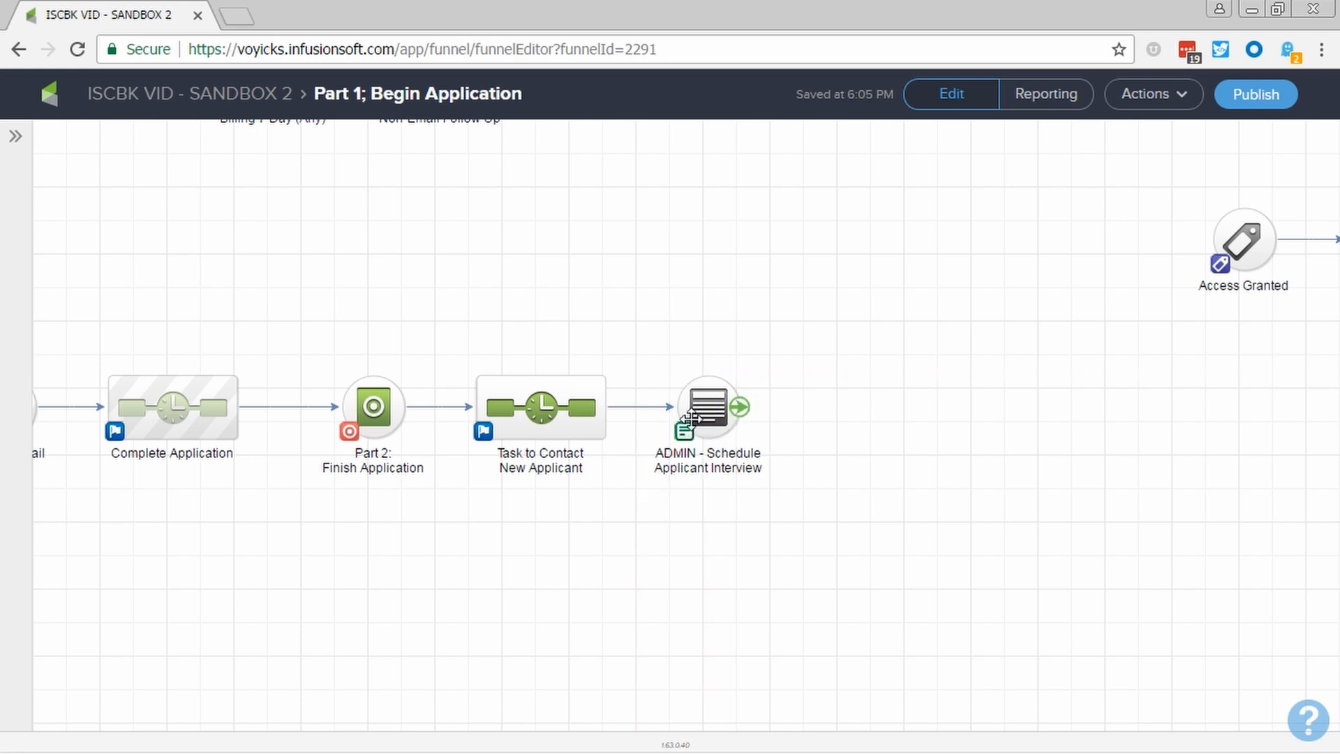
Add a sequence named "Interview Reminders" and connect the ADMIN - Schedule Applicant Interview form to it
left_click(15, 137)
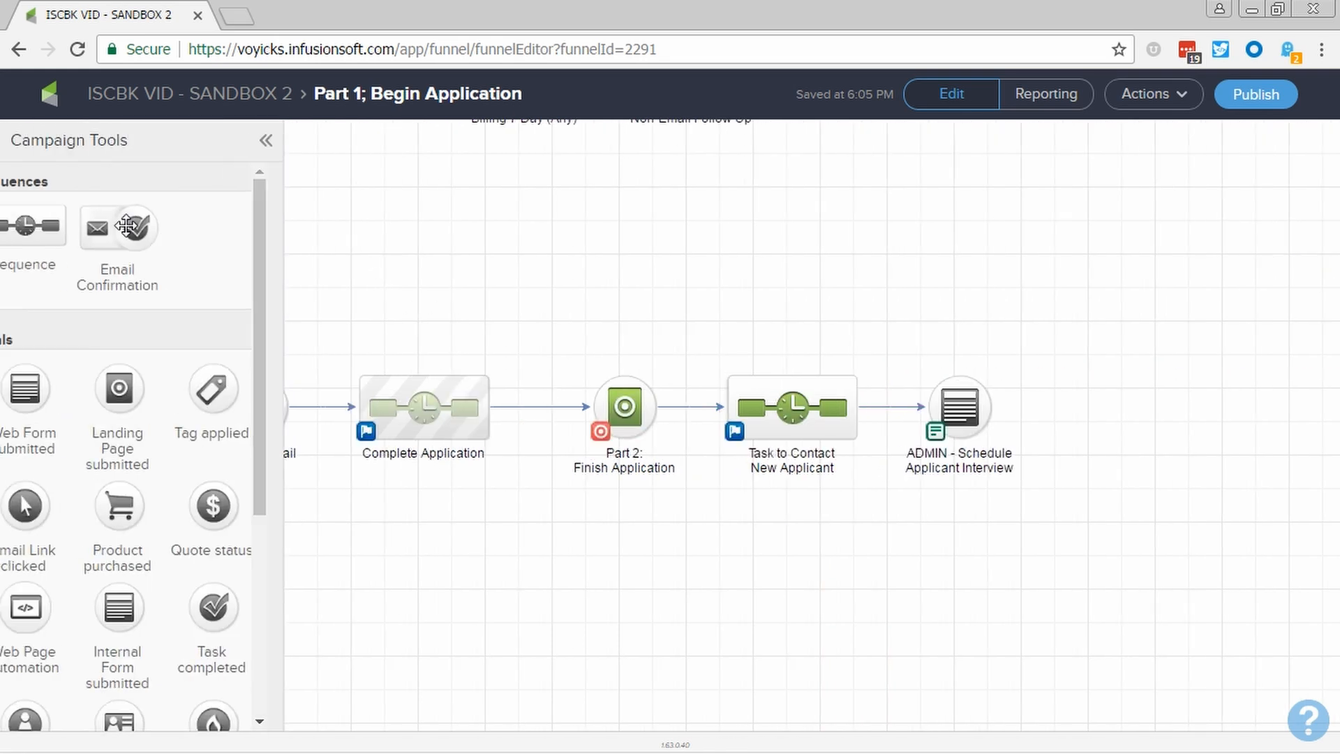
left_click_drag(63, 227, 1134, 403)
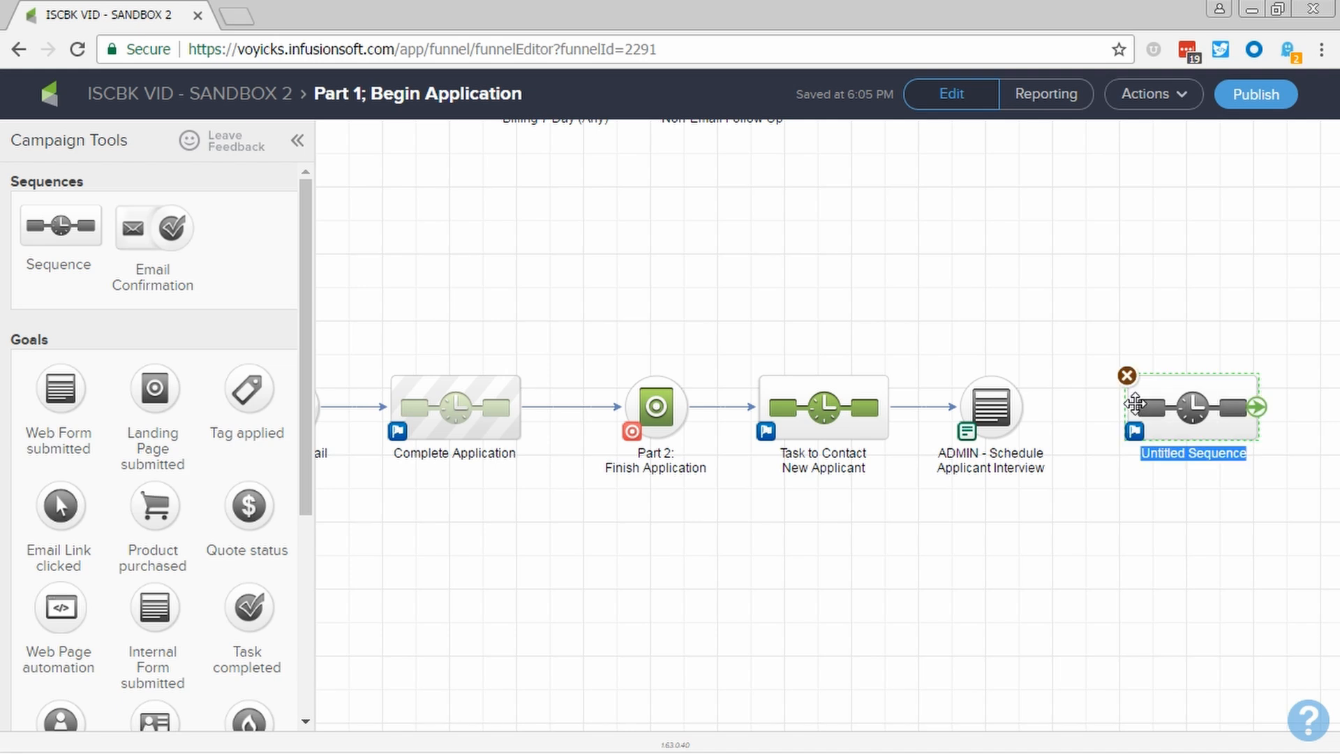
type("Interview Rem")
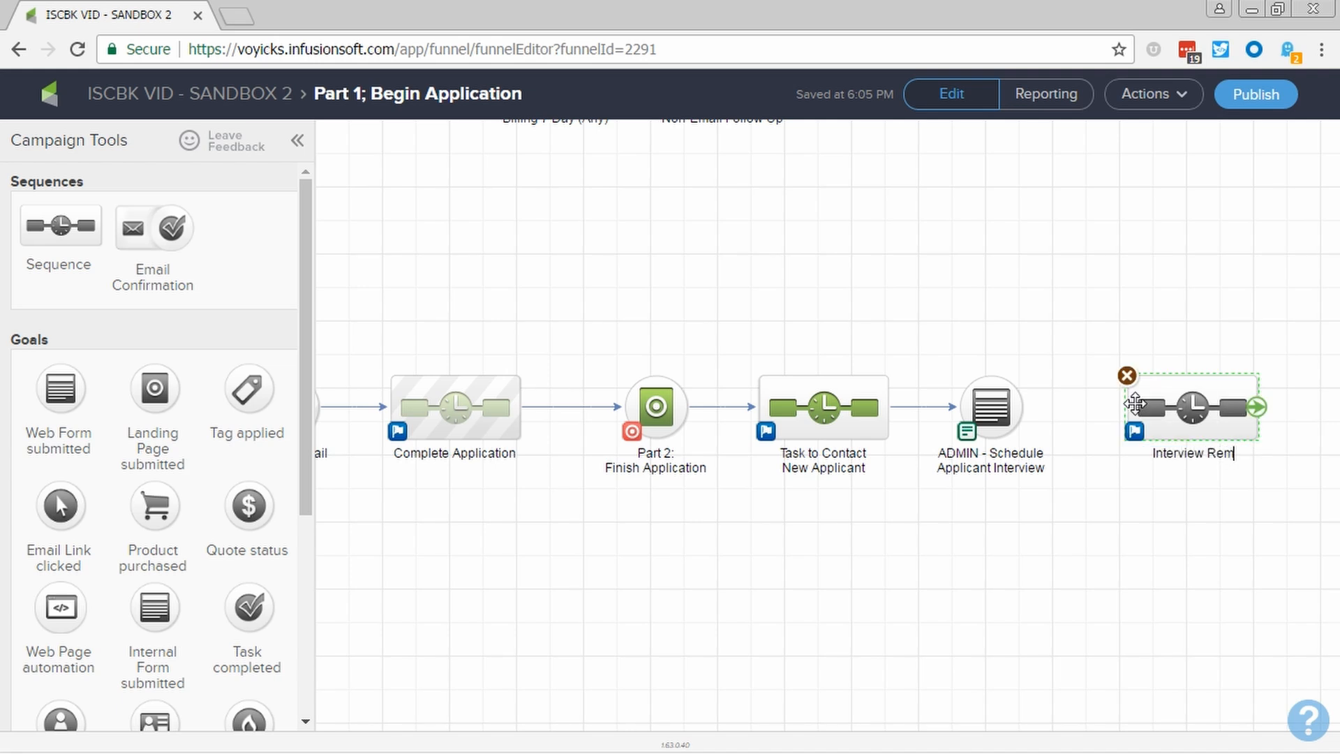
type("inders")
left_click_drag(1024, 407, 1139, 408)
Add an internal form goal named "ADMIN - Applicant Interview Results" connected after the Interview Reminders sequence
left_click_drag(1170, 563, 676, 579)
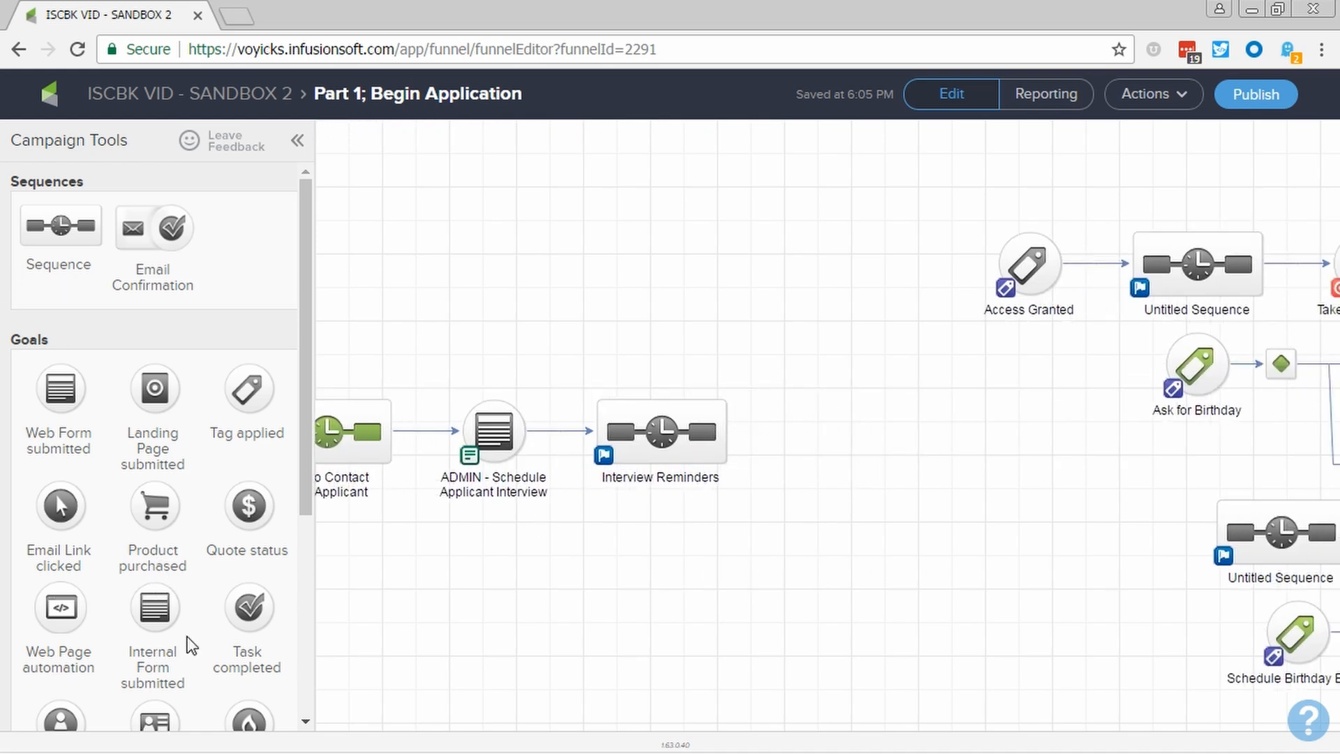
left_click_drag(152, 620, 816, 478)
left_click(815, 478)
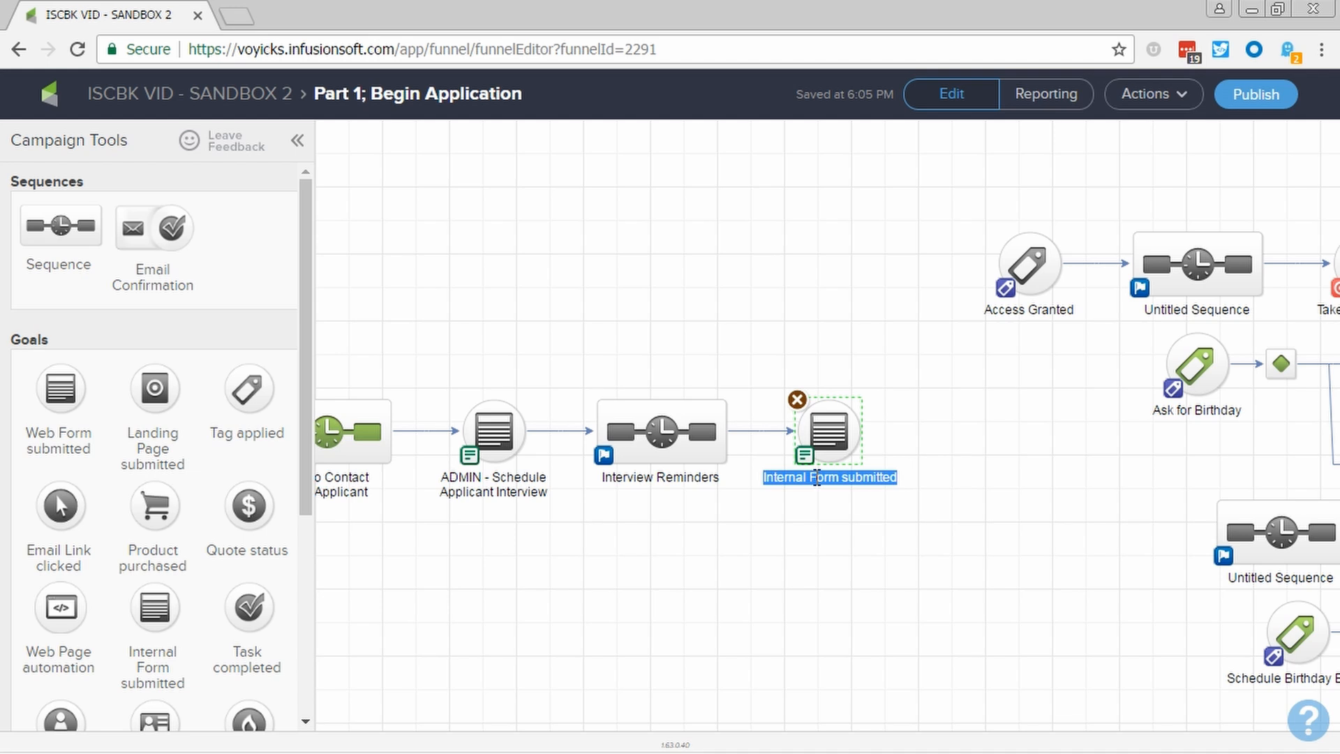
type("ADMIN - A")
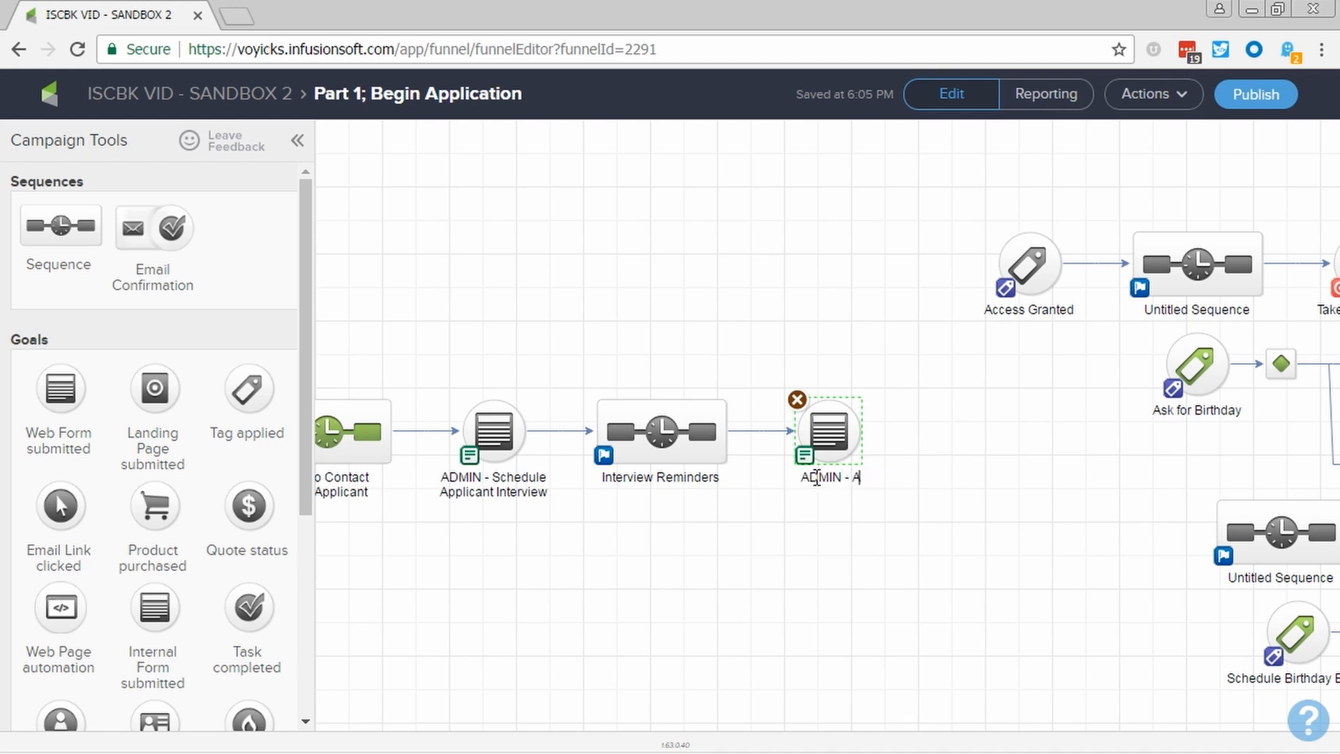
type("pplicant Inter")
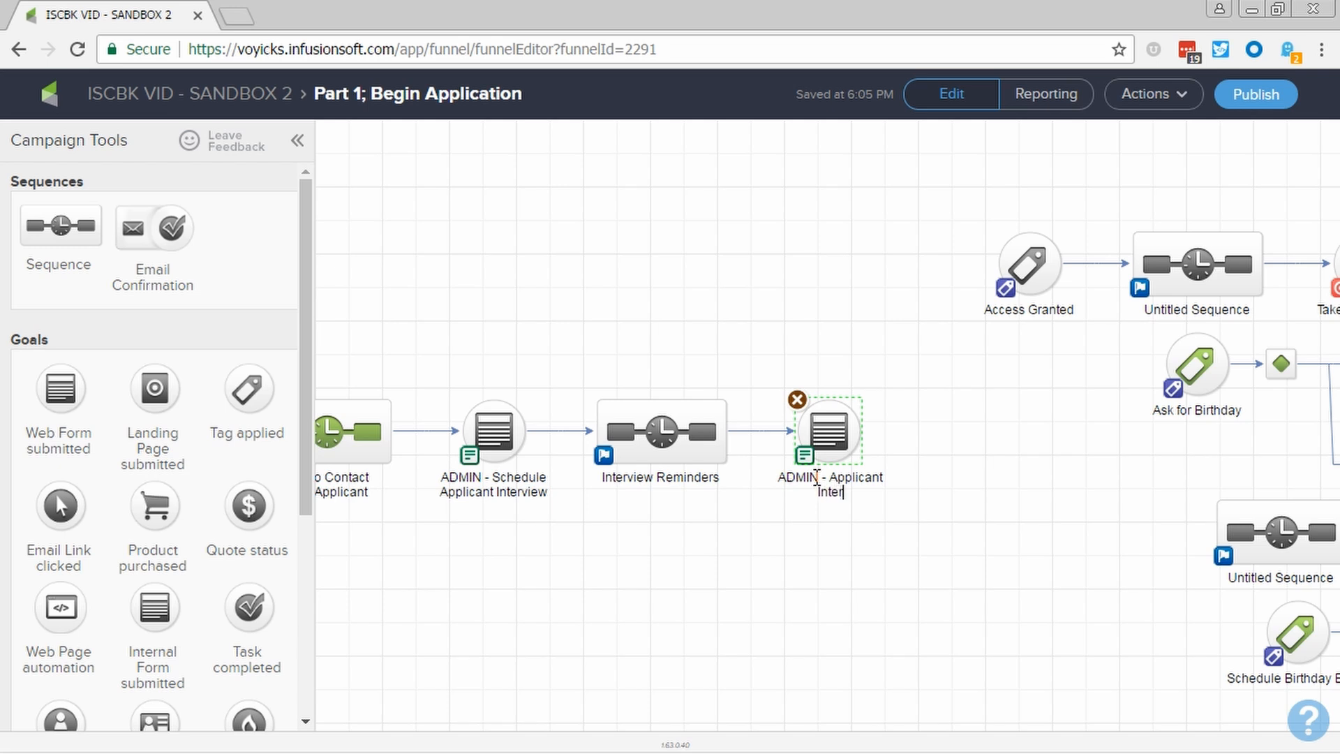
type("view Results")
left_click(790, 569)
Add a sequence named "Welcome Aboard" to the right of the ADMIN - Applicant Interview Results form
left_click_drag(48, 235, 1018, 418)
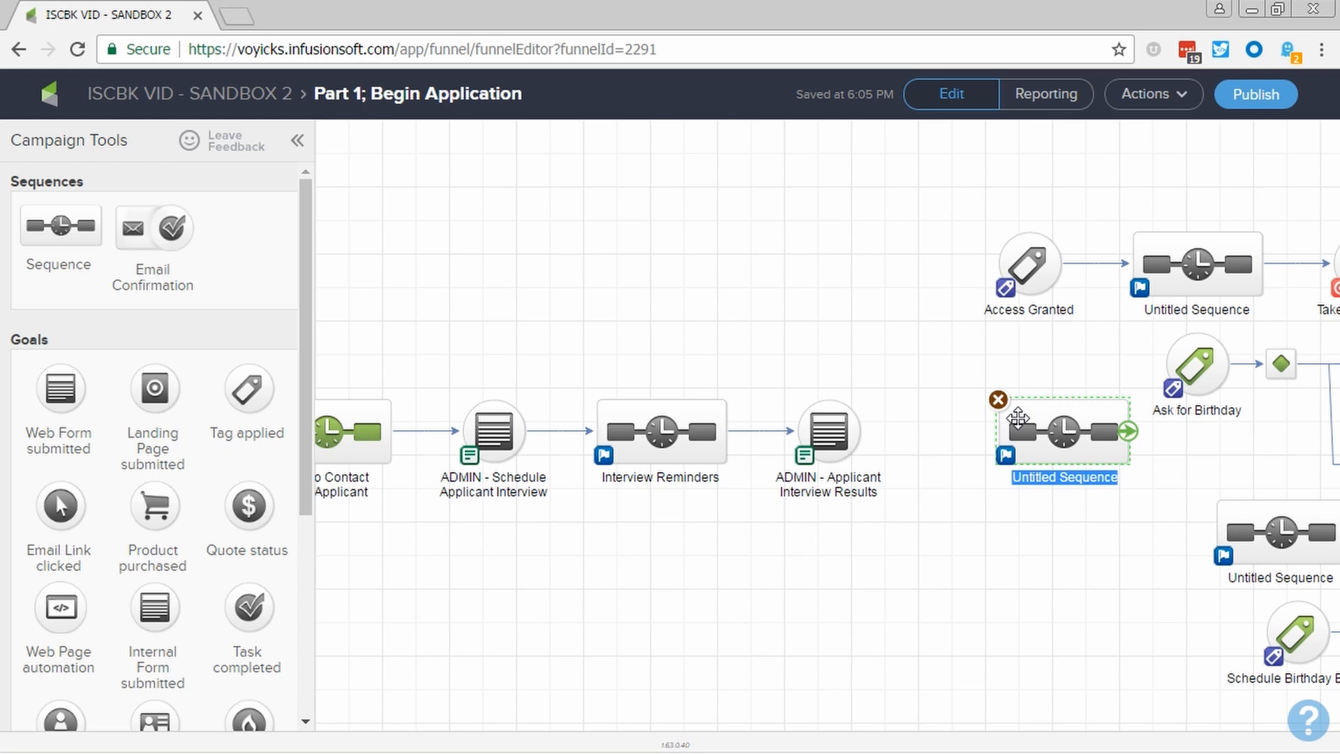
type("Welcome ")
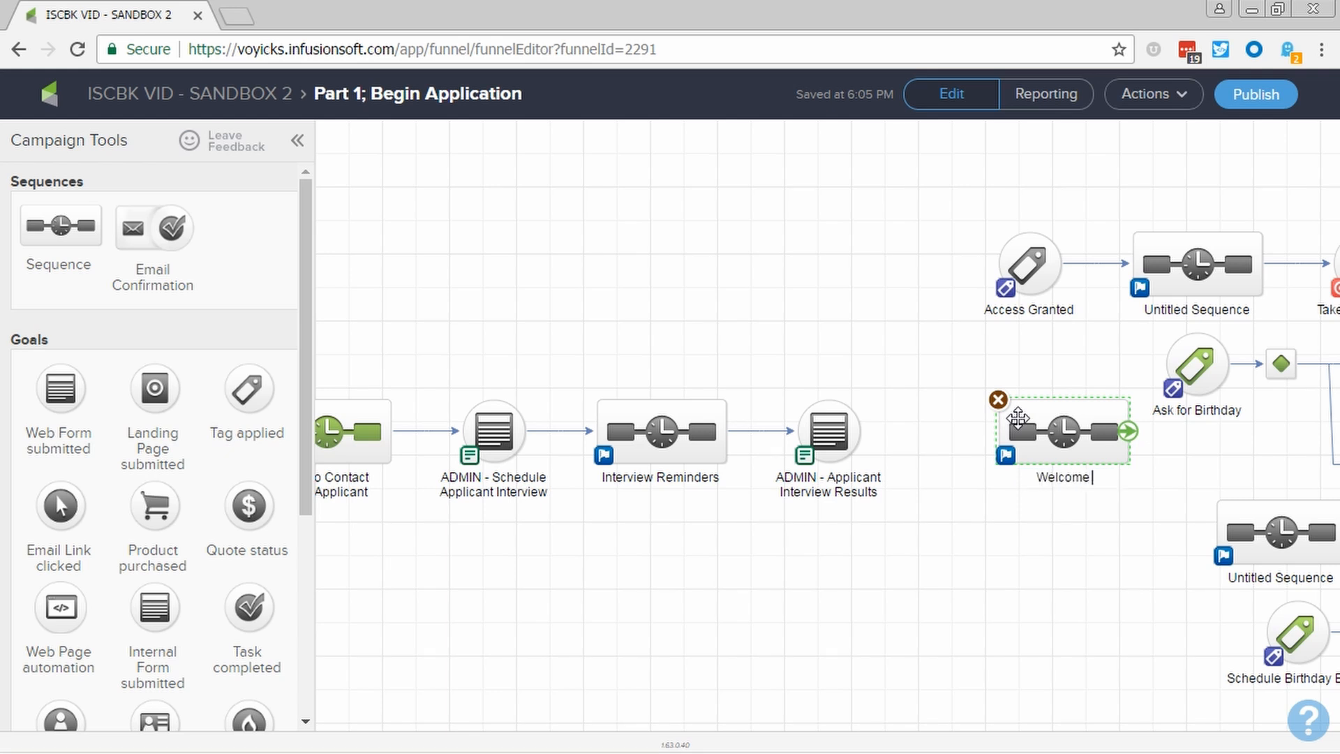
type("Aboard")
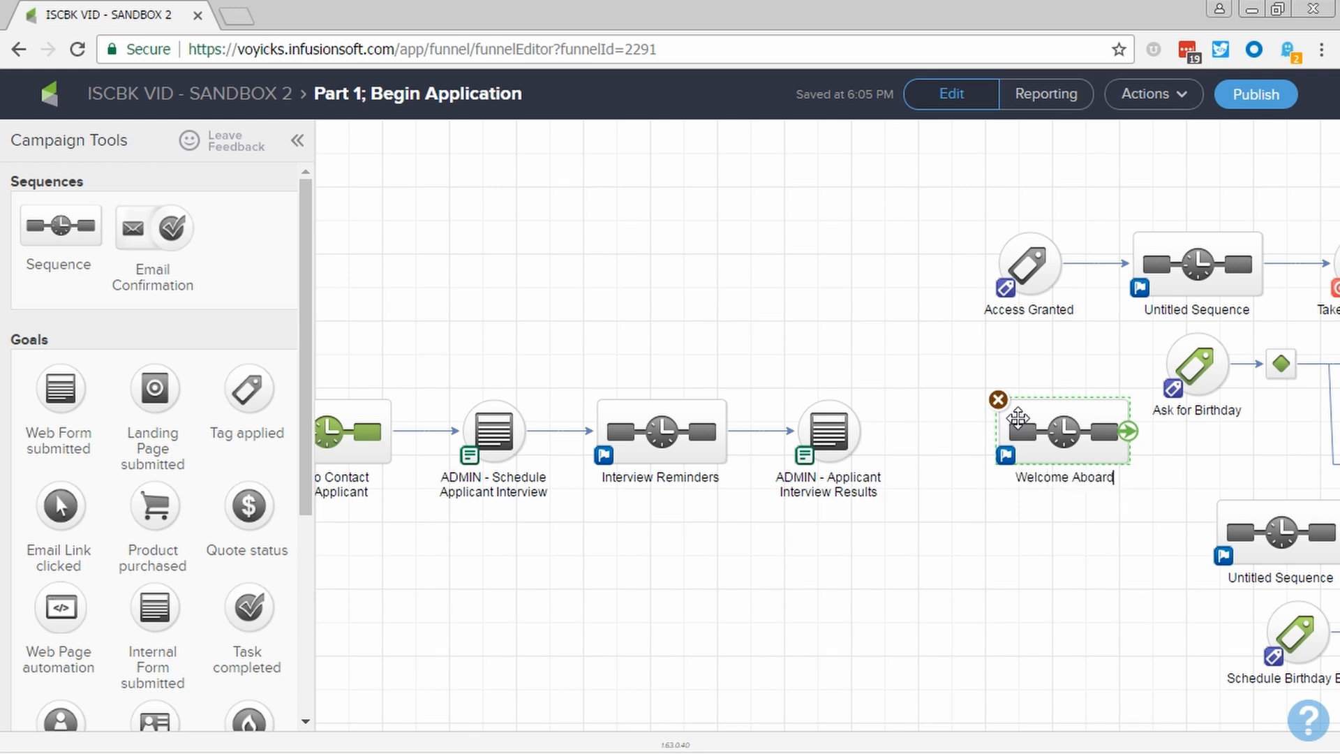
left_click(1010, 510)
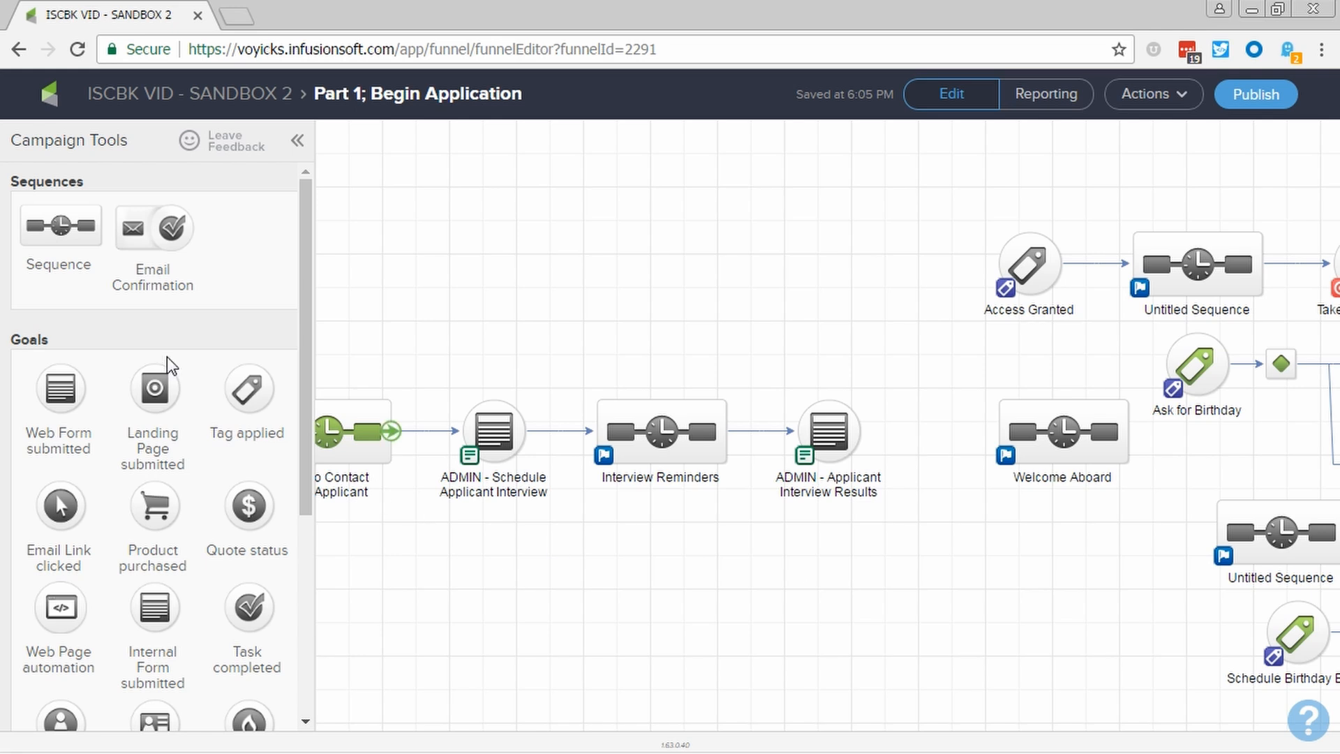
Add a second outcome sequence named "Thank For Applying" below the Welcome Aboard sequence
left_click_drag(65, 232, 1010, 550)
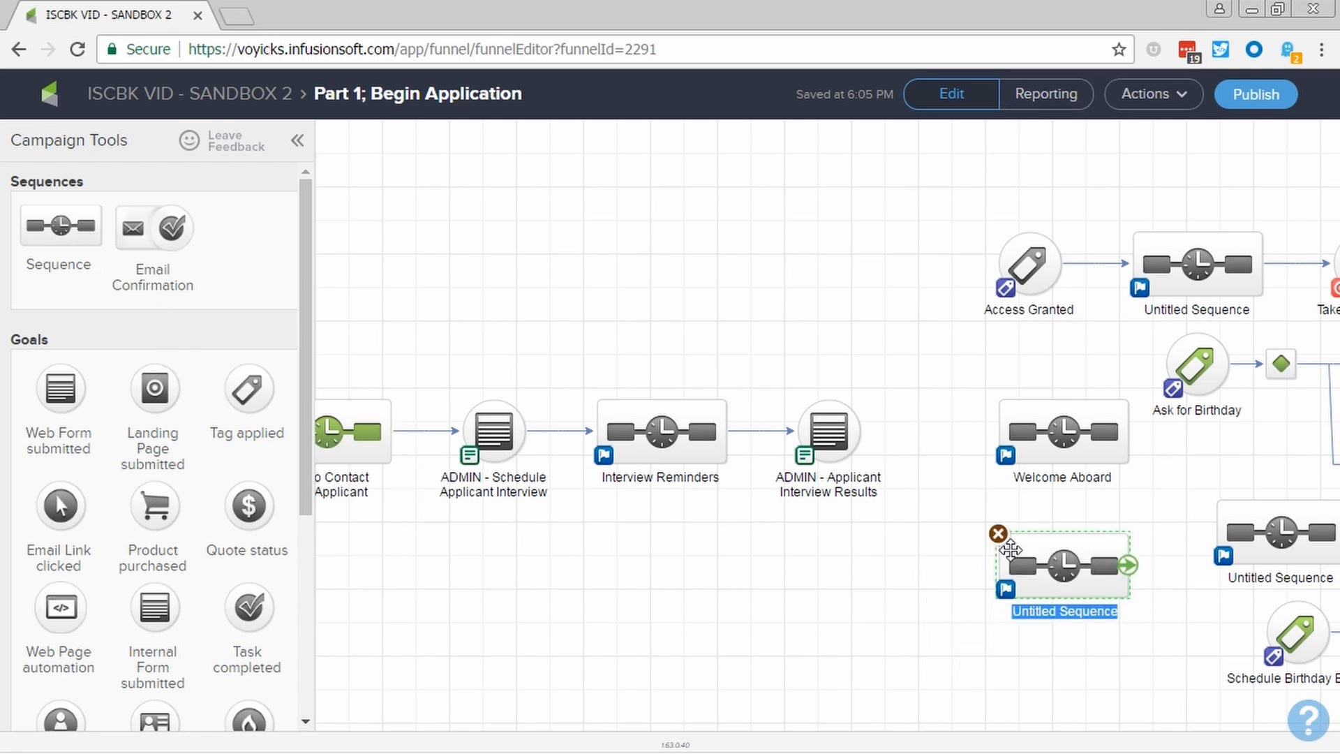
type("Th")
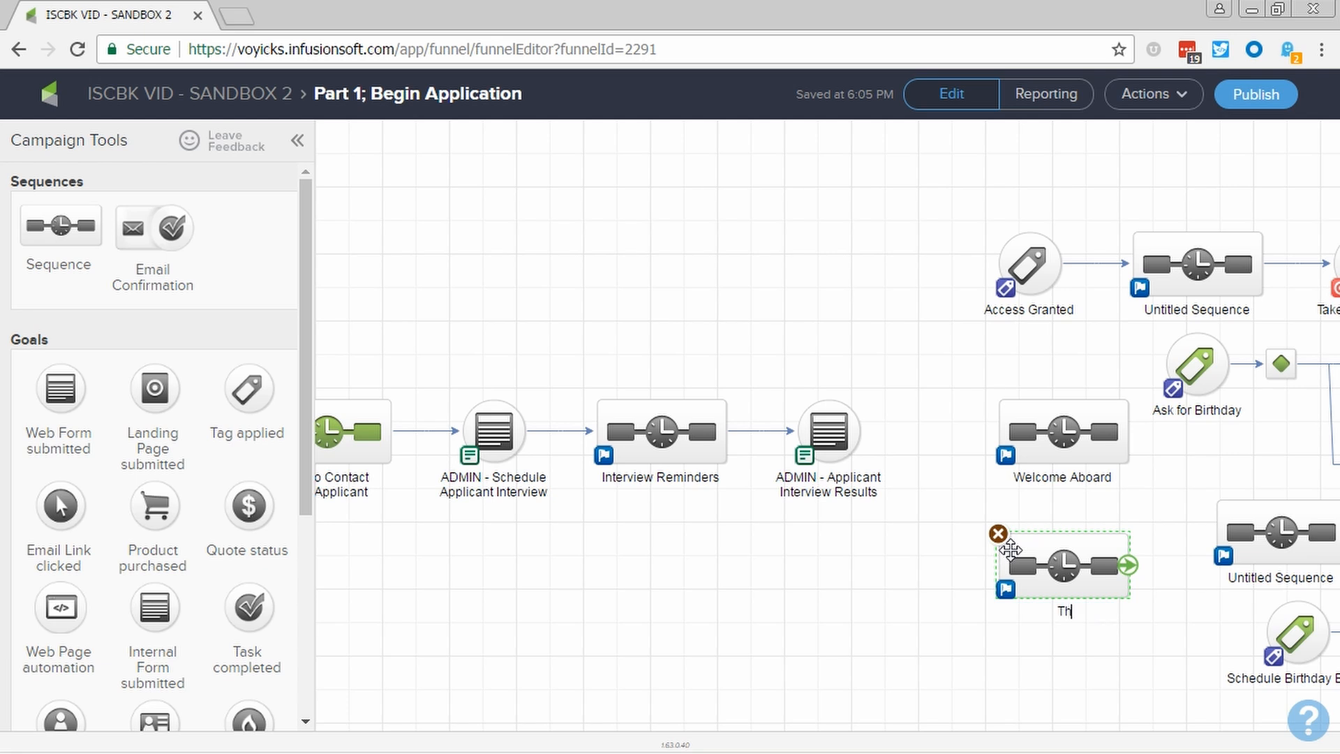
type("ank For Applying")
left_click(940, 545)
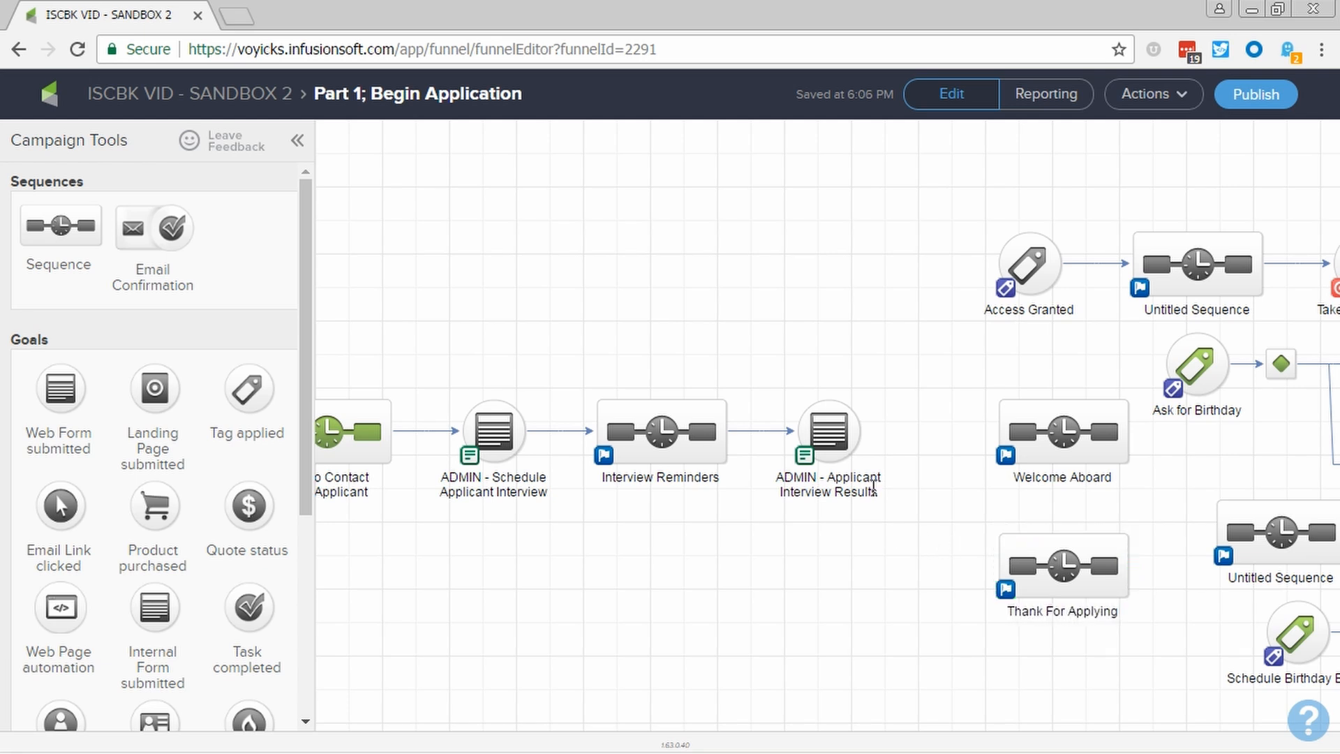
Connect the ADMIN - Applicant Interview Results form to both the Welcome Aboard and Thank For Applying sequences
left_click_drag(861, 441, 924, 472)
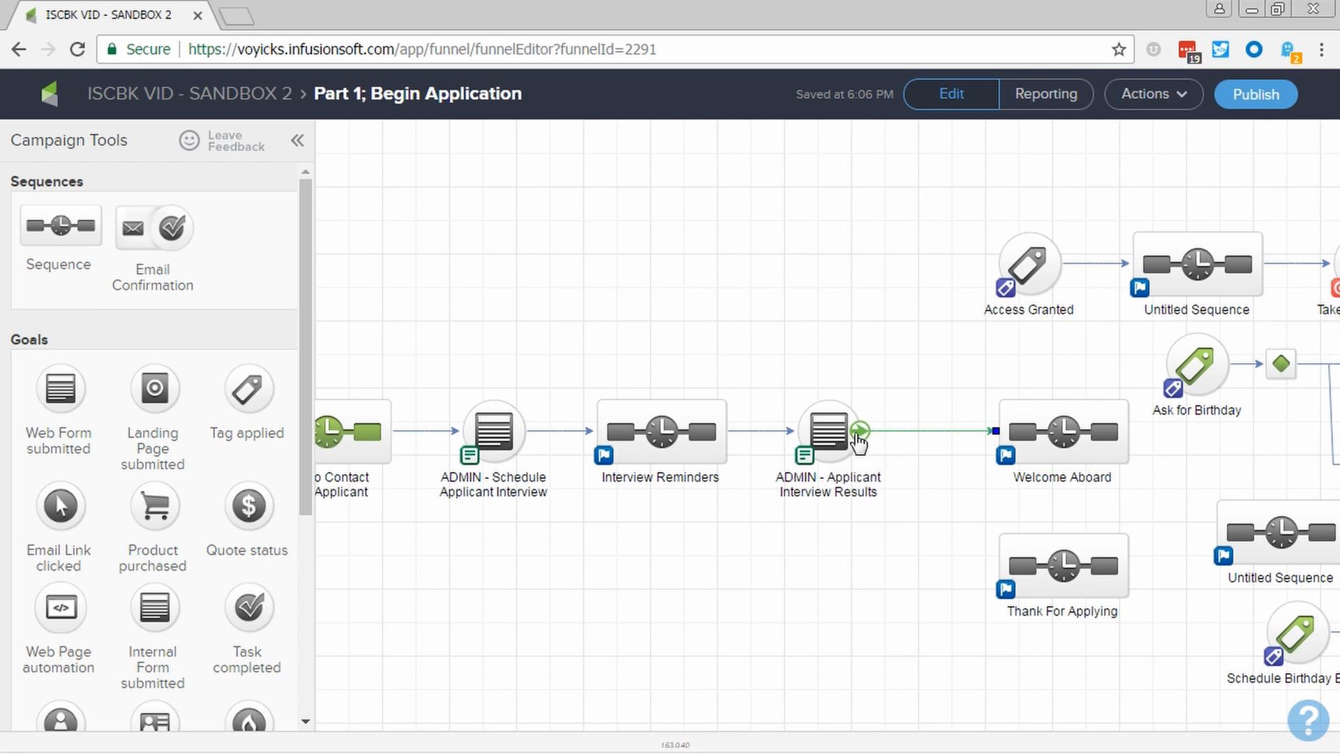
left_click_drag(862, 436, 1022, 549)
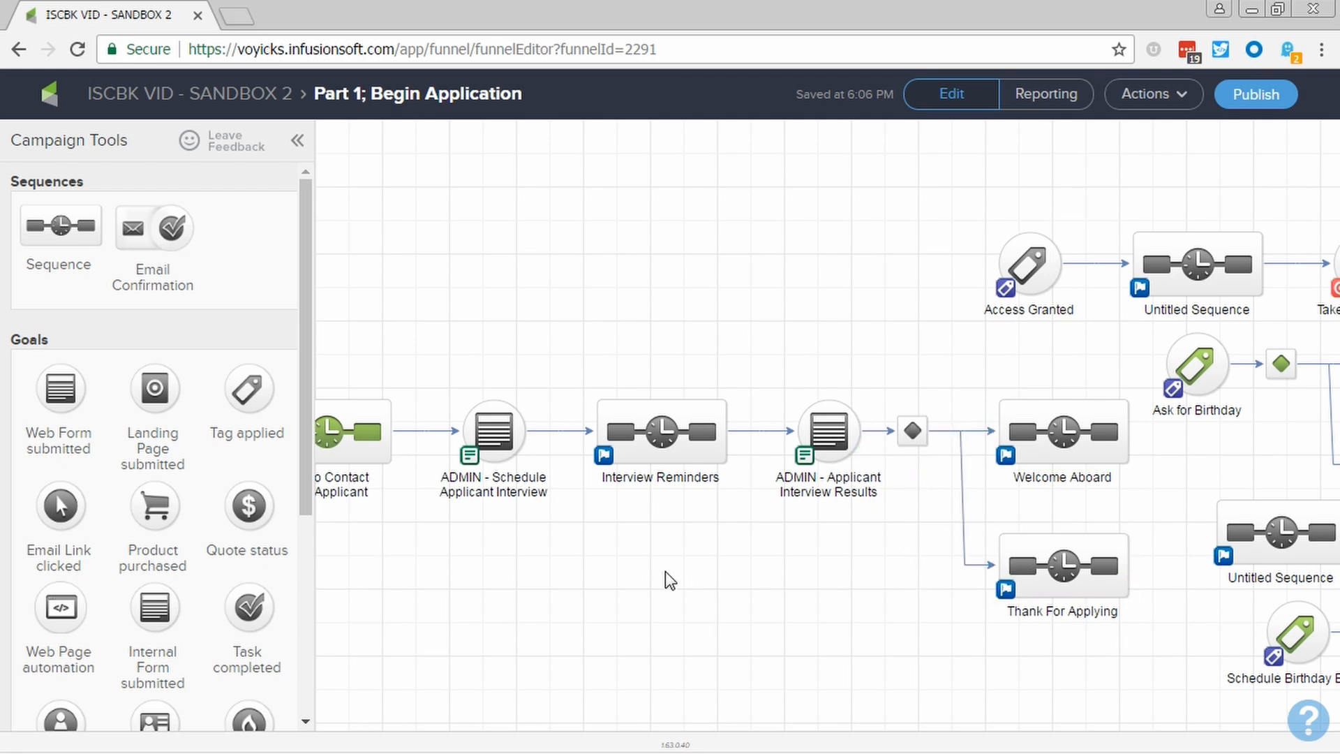
Review the campaign flow from the interview outcome sequences back to the Part 1 application form and the Part 2 landing page
left_click_drag(663, 577, 802, 585)
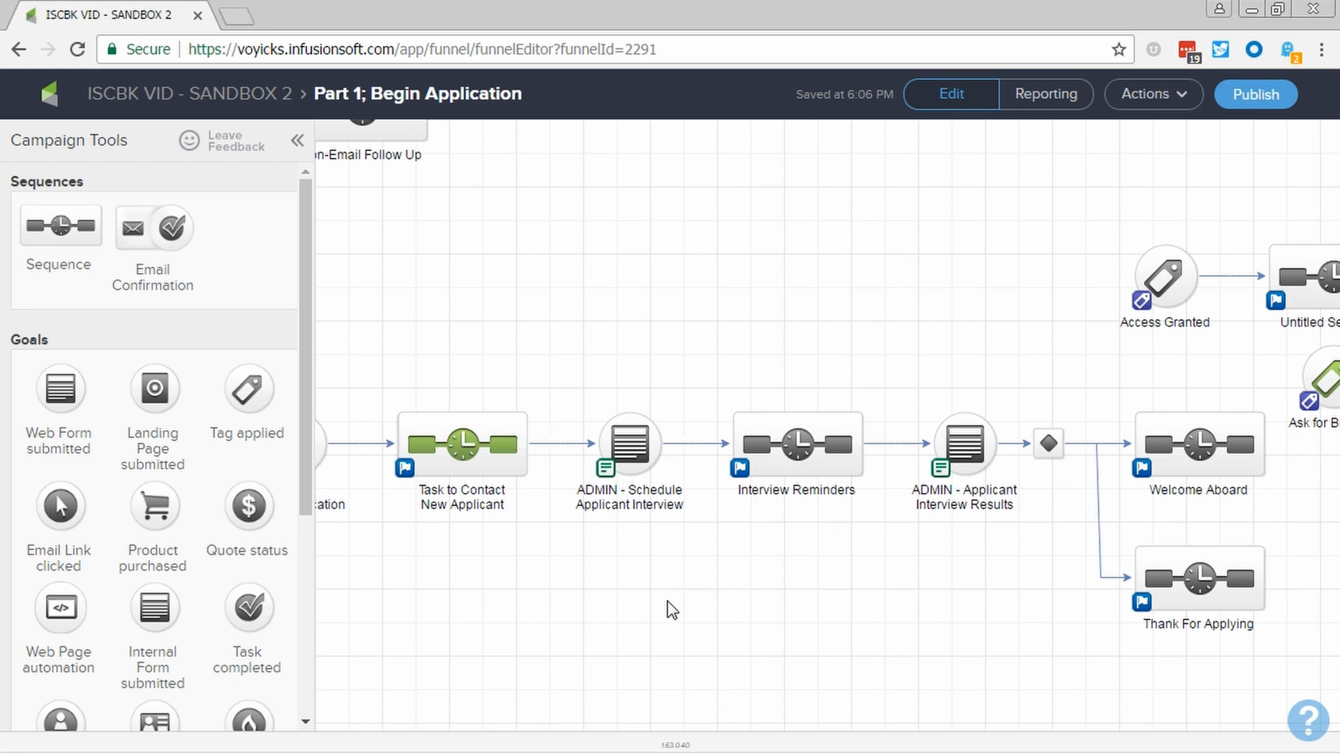
left_click_drag(671, 605, 1006, 646)
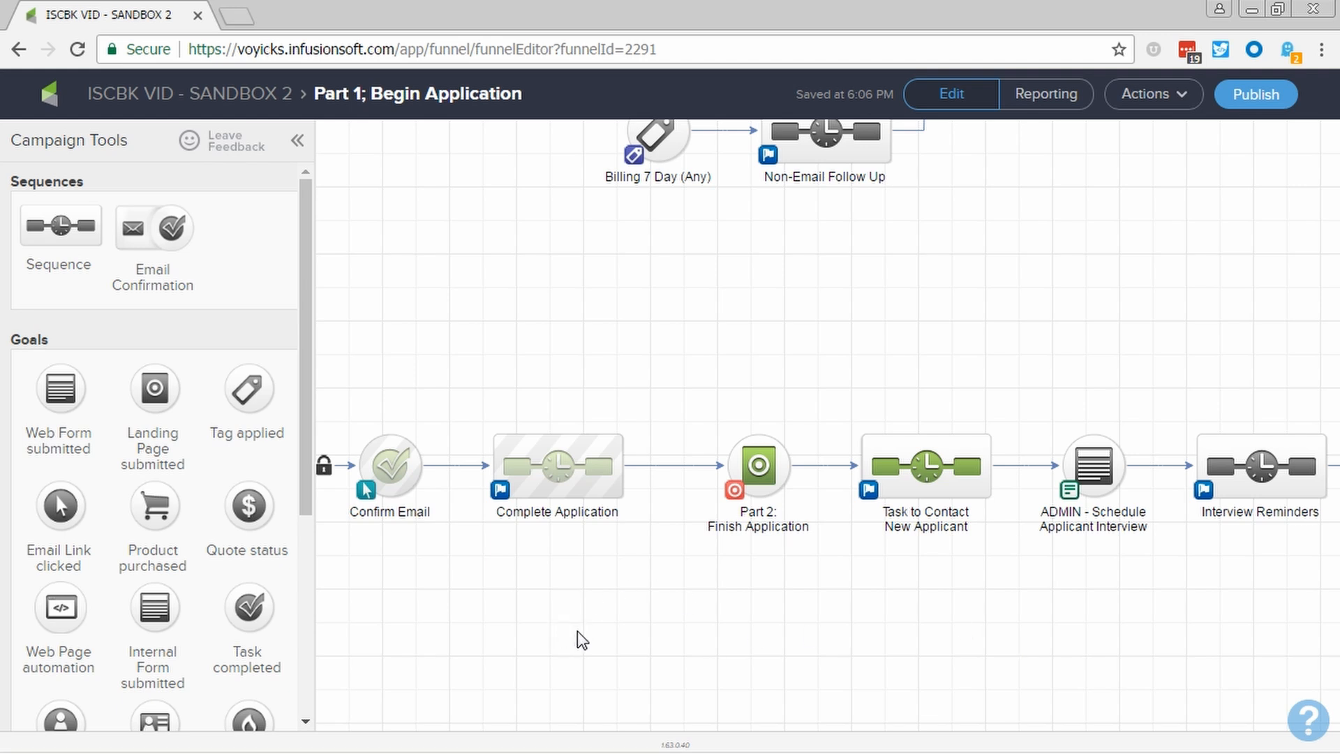
left_click_drag(578, 633, 942, 458)
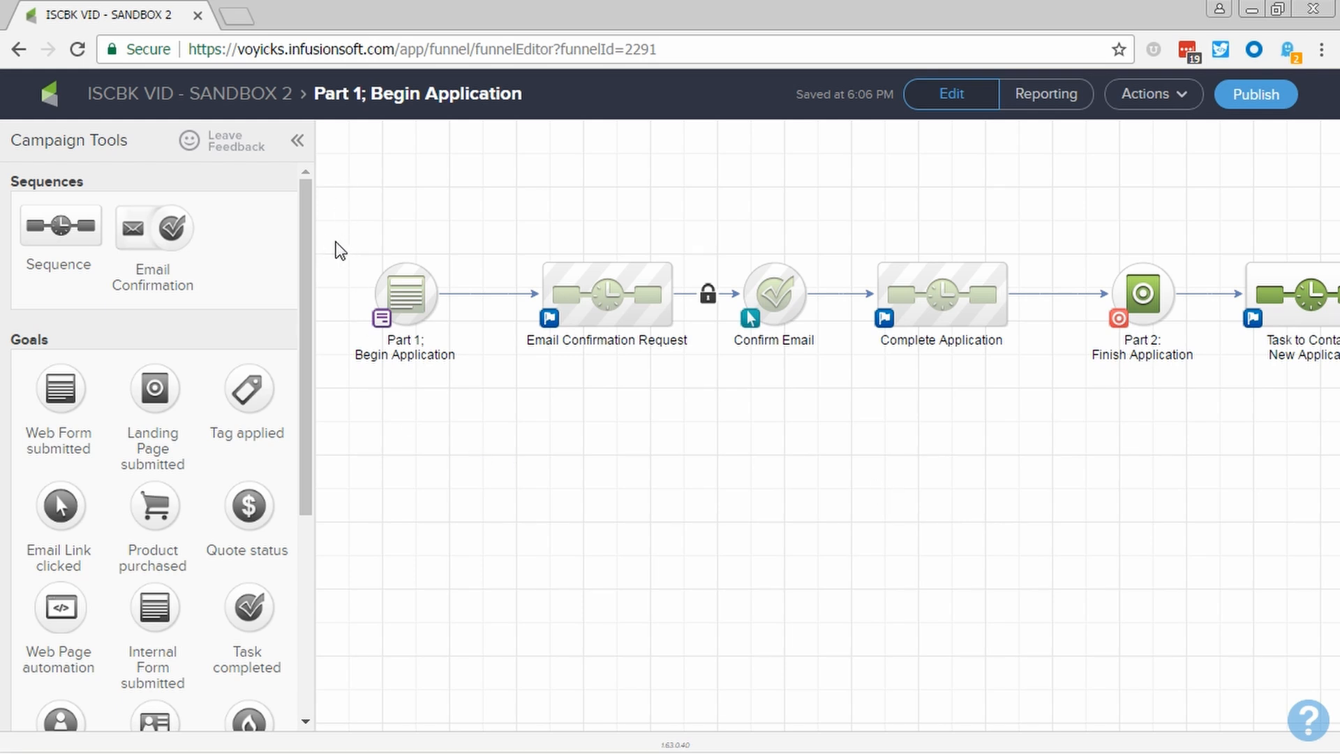
left_click_drag(335, 243, 464, 383)
left_click_drag(328, 213, 1265, 407)
left_click(472, 455)
left_click_drag(328, 248, 1325, 418)
right_click(1143, 301)
left_click(892, 374)
left_click(1143, 293)
left_click(1053, 434)
key("alt+Tab")
key("alt+Tab")
key("alt+Tab")
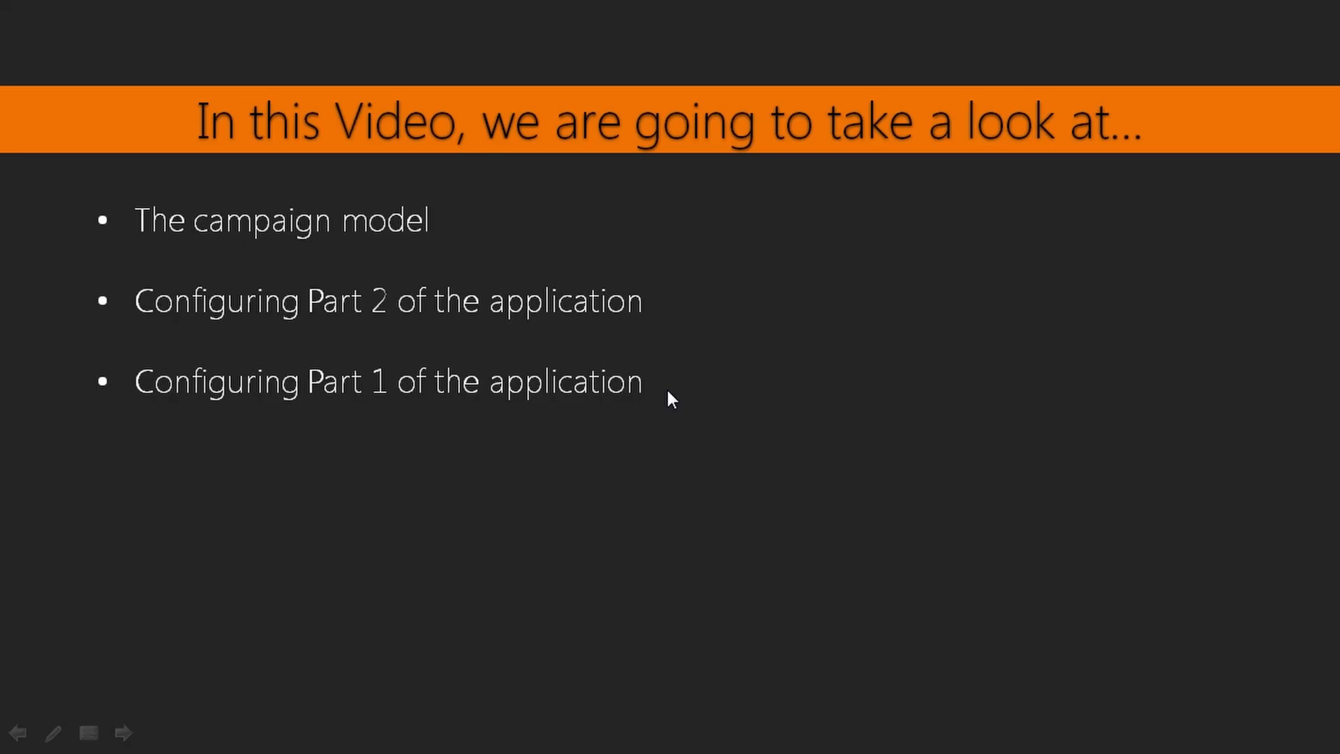
left_click(667, 390)
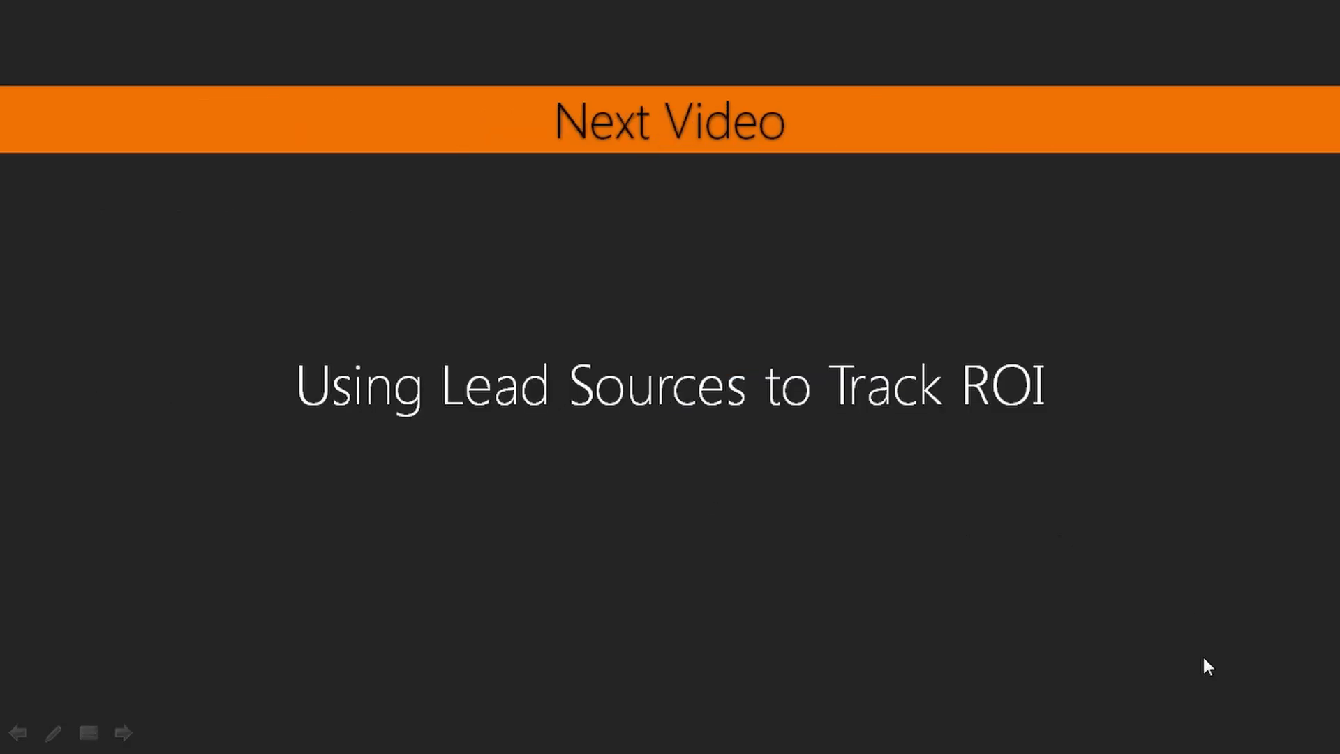